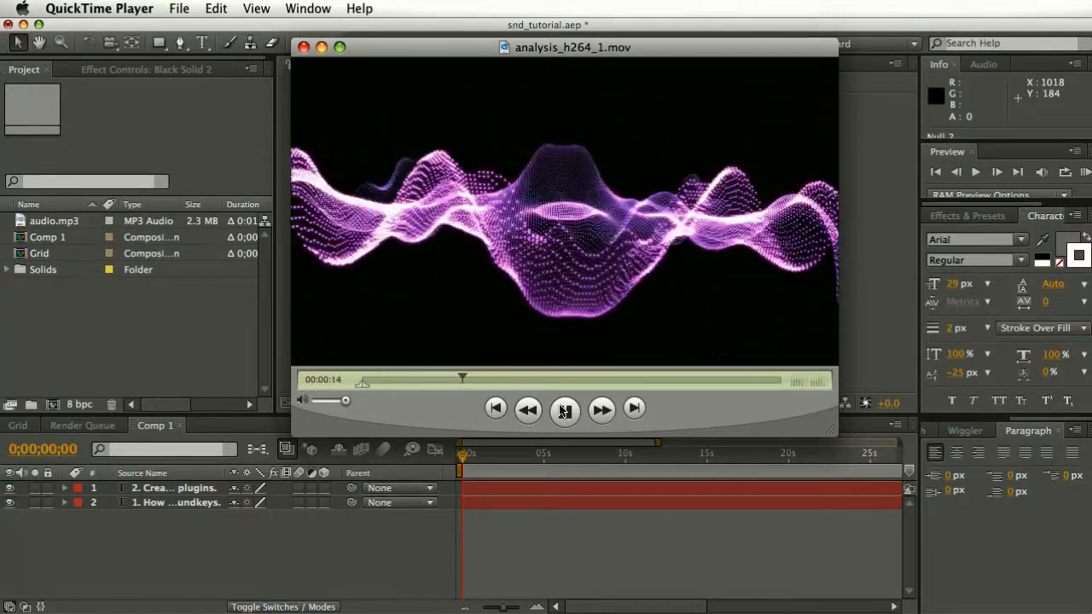
# Pause the playback of the sample movie analysis_h264_1.mov.
pyautogui.click(563, 410)
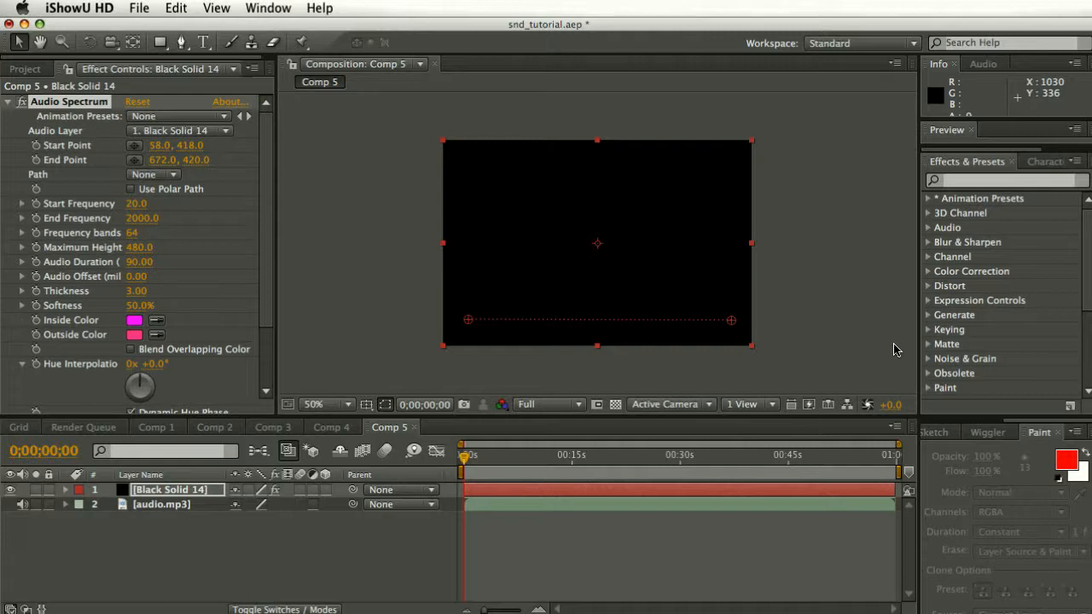
# Create a new composition with the default settings and add audio.mp3 to it as a layer.
pyautogui.click(341, 307)
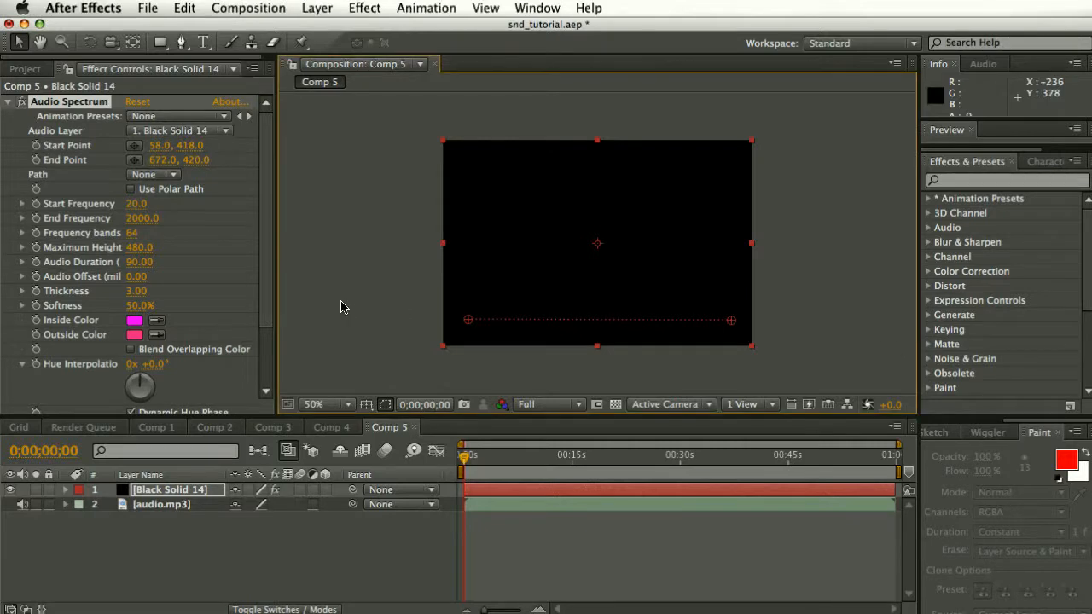
pyautogui.press('super+n')
pyautogui.press('Return')
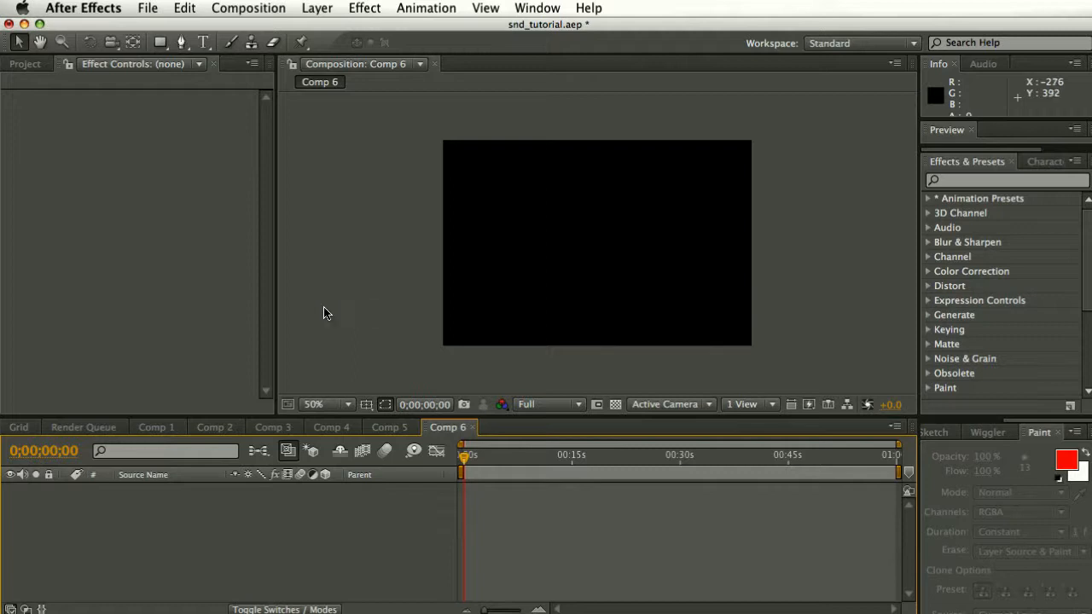
pyautogui.click(12, 66)
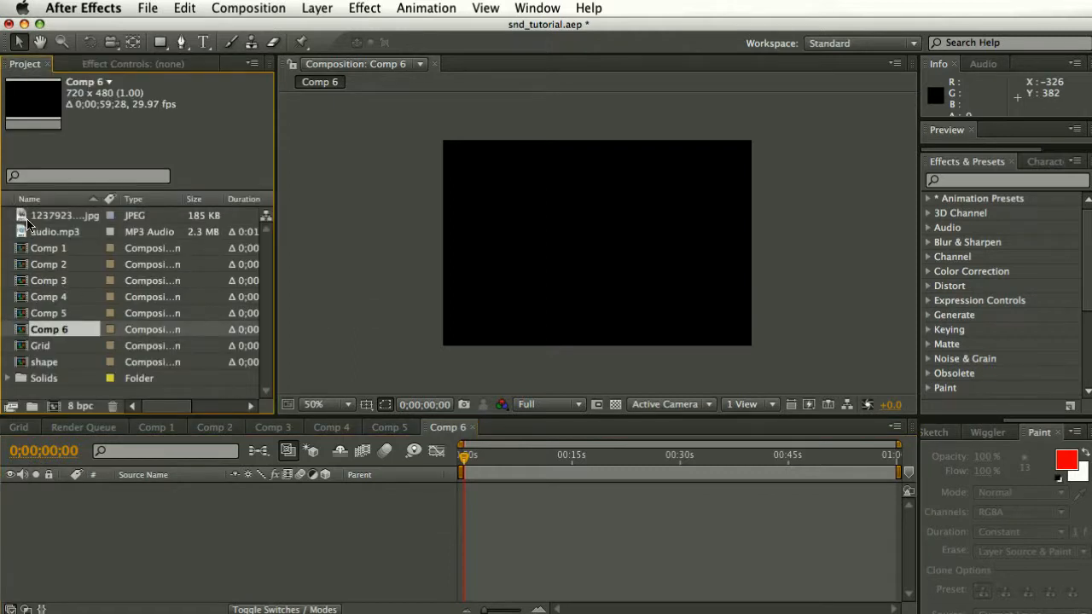
pyautogui.moveTo(32, 234); pyautogui.dragTo(149, 563)
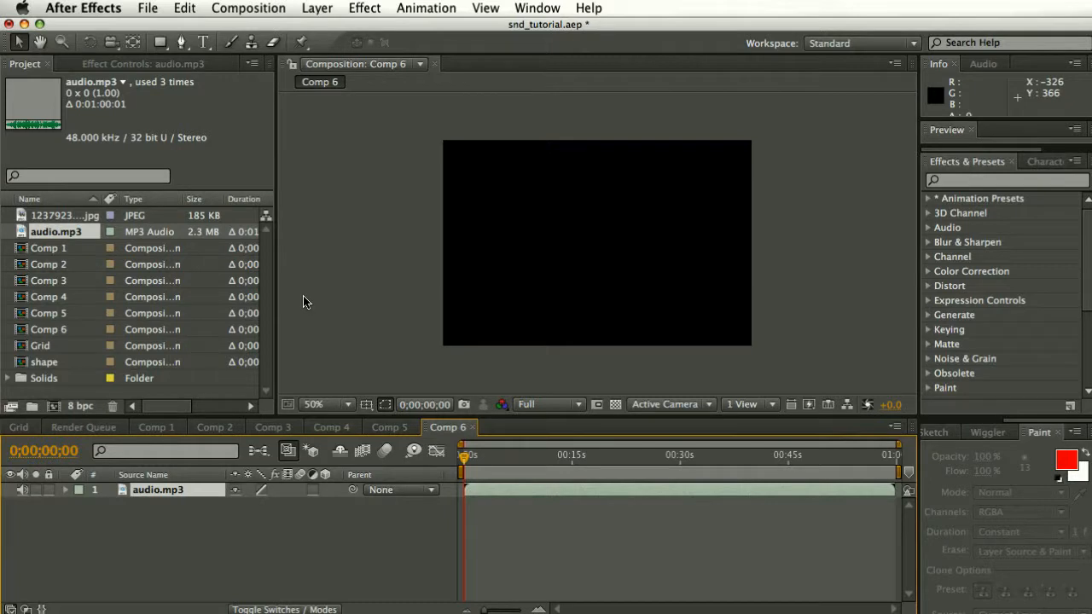
# Add a 720 × 480 px black solid above the audio layer and apply the Audio Spectrum effect to it.
pyautogui.press('super+y')
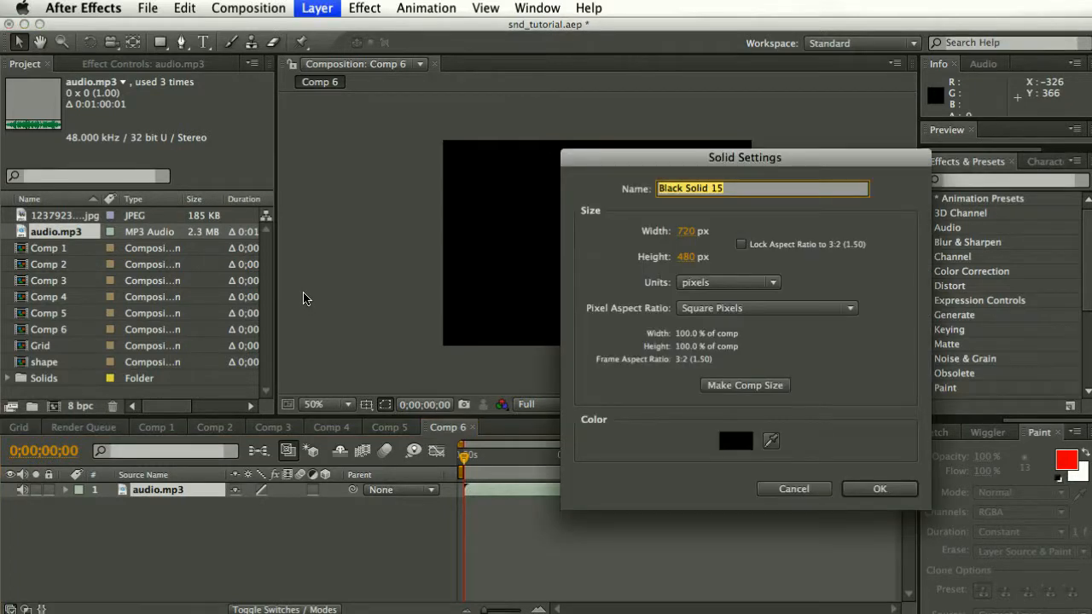
pyautogui.click(886, 488)
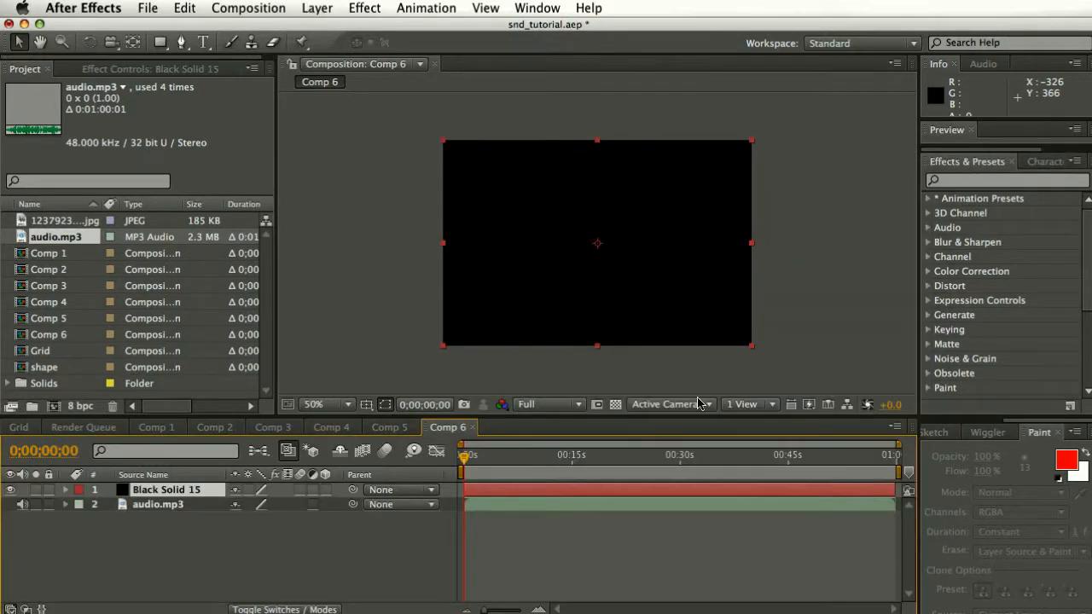
pyautogui.click(365, 9)
pyautogui.moveTo(445, 203)
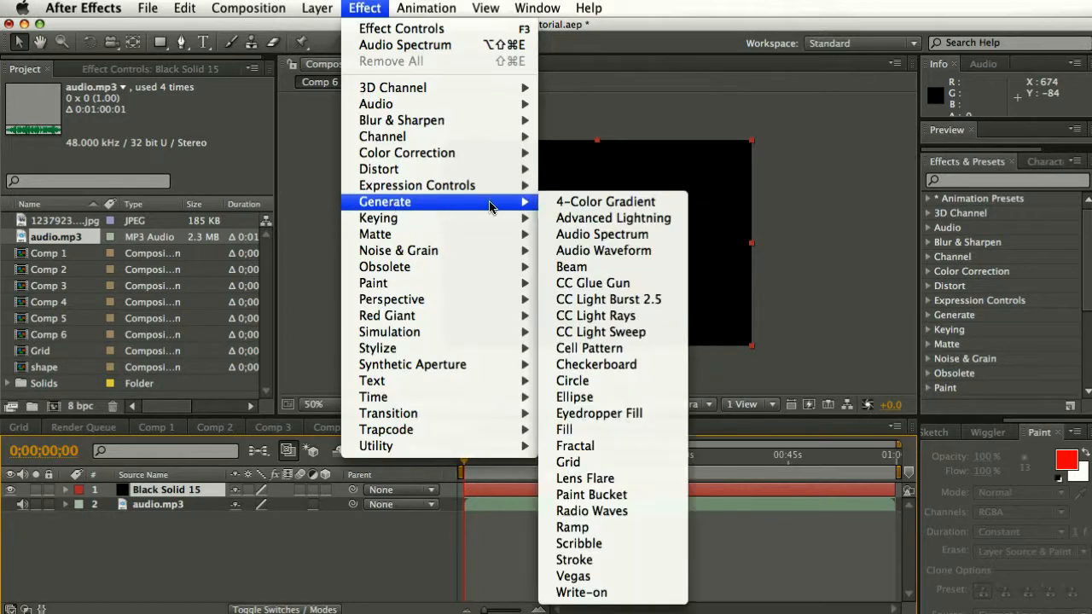
pyautogui.click(603, 234)
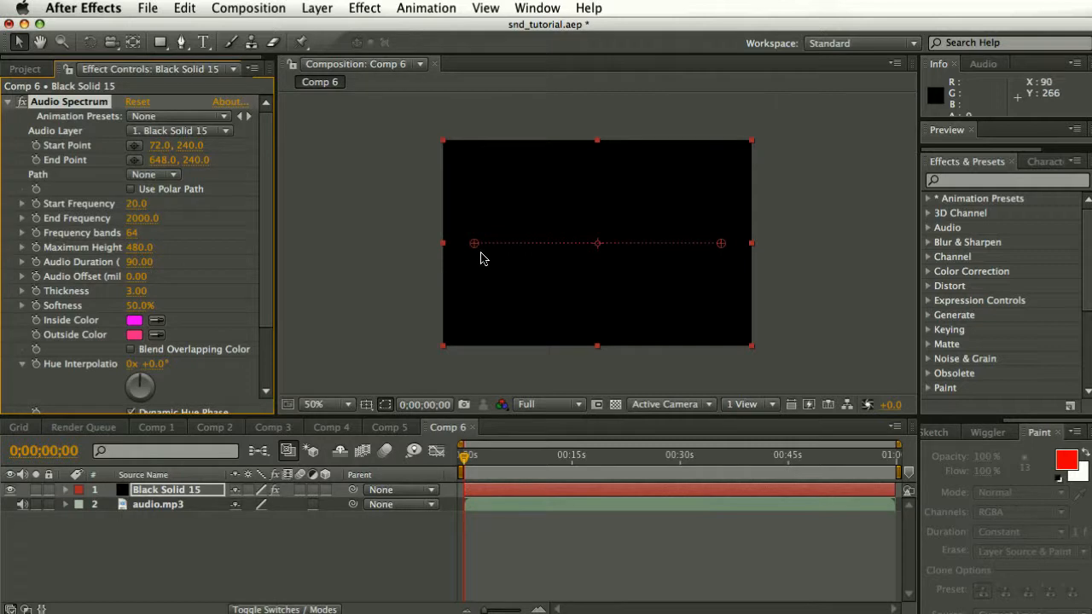
# Move the spectrum's start point to about 60, 430 and its end point to about 668, 430, near the frame's lower edge.
pyautogui.moveTo(470, 244); pyautogui.dragTo(465, 321)
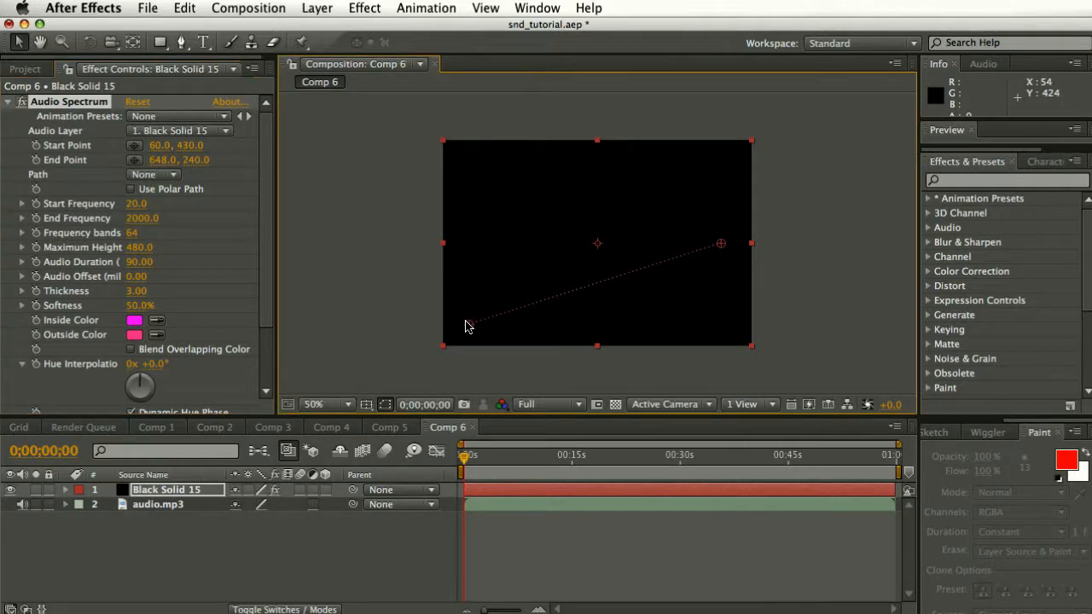
pyautogui.moveTo(722, 244); pyautogui.dragTo(730, 332)
# Set both the inside and outside colors of the Audio Spectrum to red.
pyautogui.click(134, 321)
pyautogui.click(825, 592)
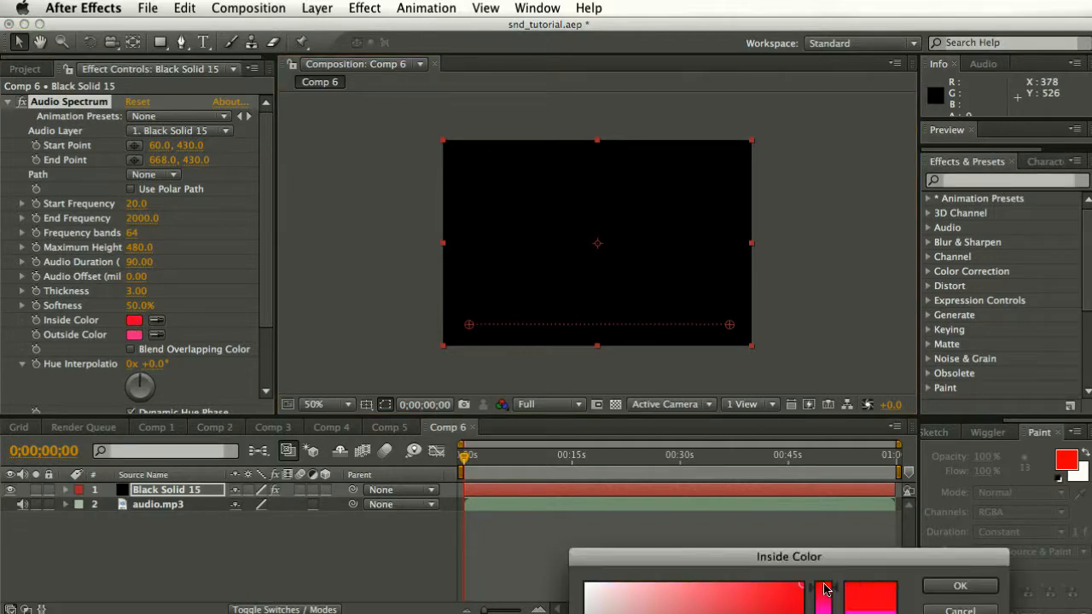
pyautogui.click(960, 586)
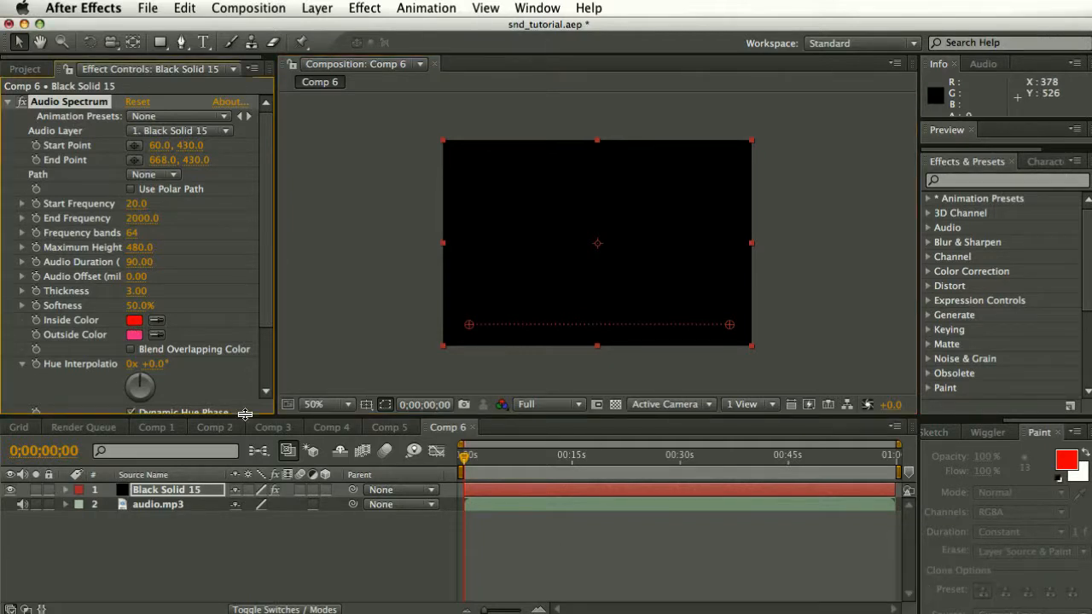
pyautogui.click(134, 334)
pyautogui.click(815, 588)
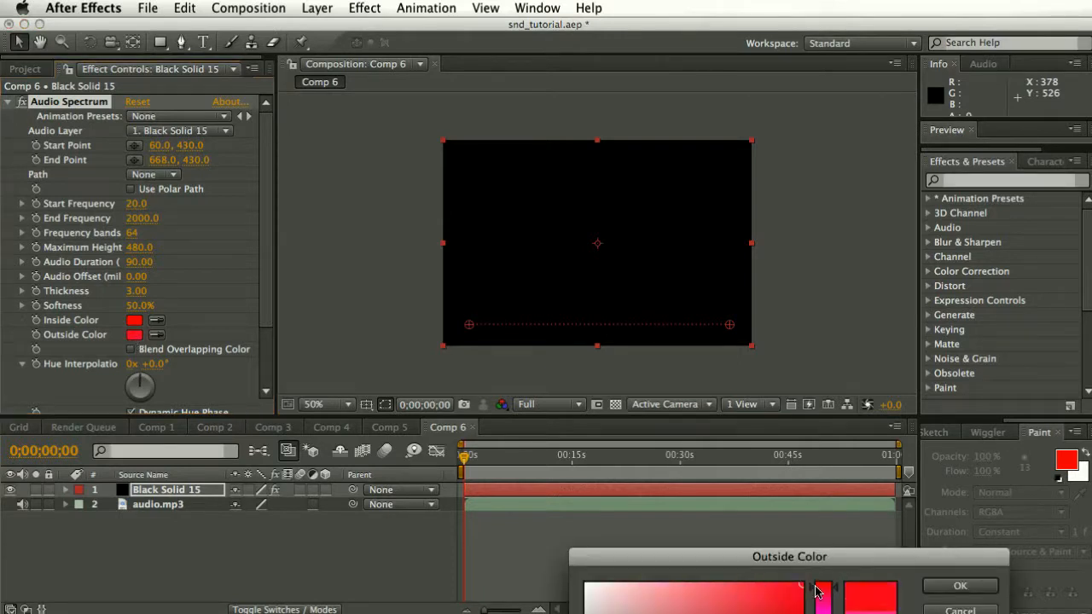
pyautogui.click(960, 586)
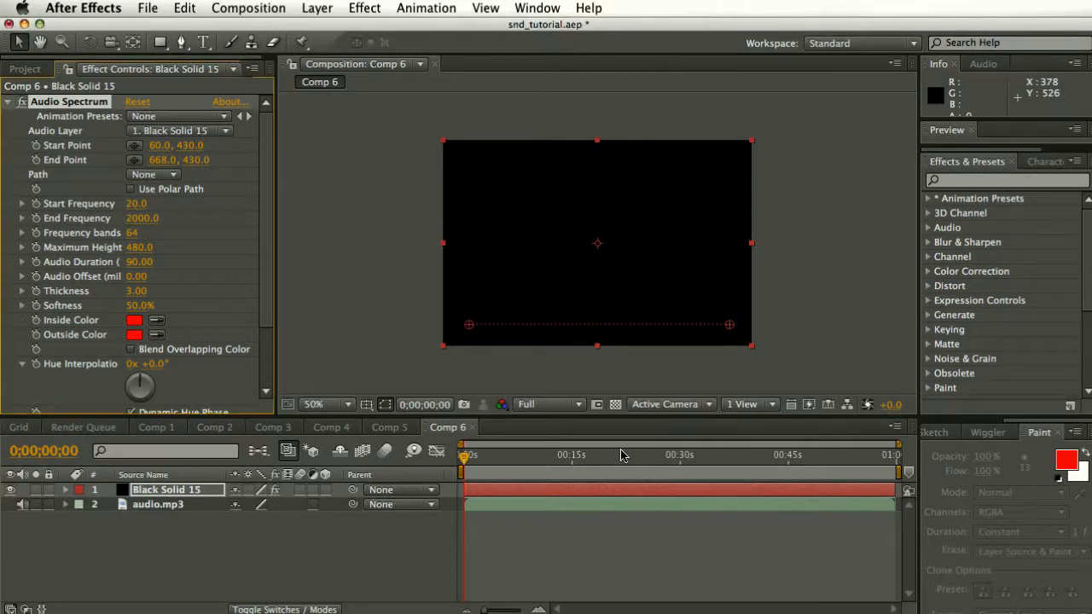
# Use audio.mp3 as the spectrum's audio layer and set the start frequency to 1.0.
pyautogui.click(205, 132)
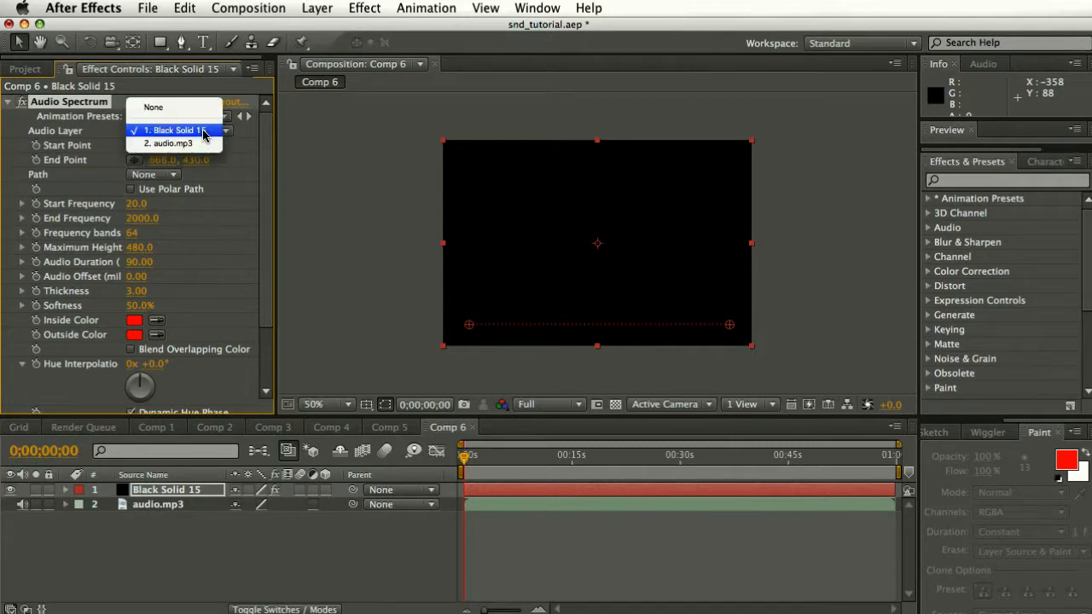
pyautogui.click(203, 143)
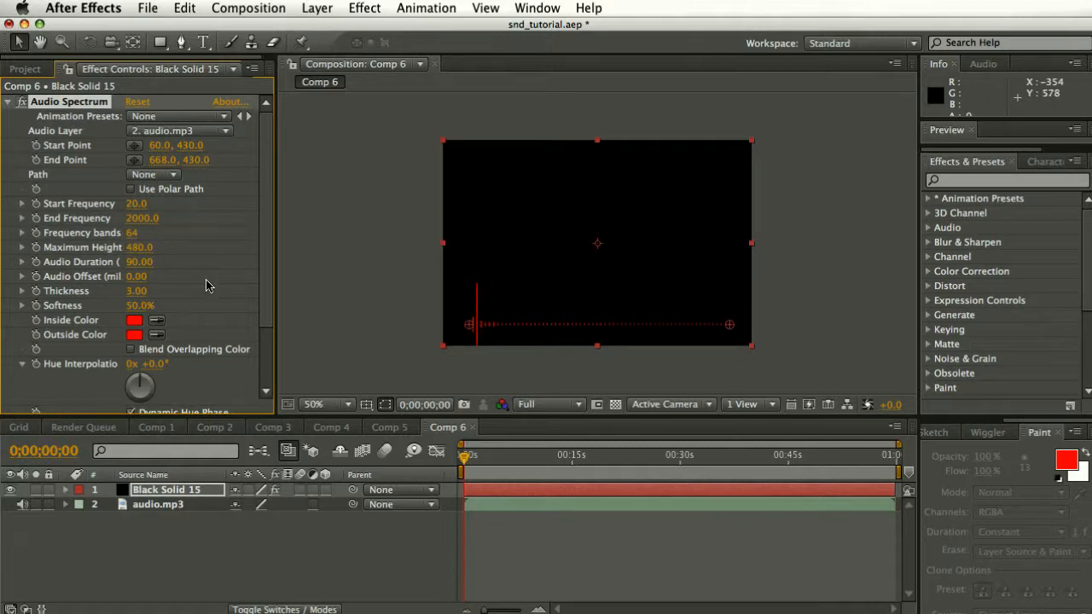
pyautogui.moveTo(136, 205); pyautogui.dragTo(126, 204)
# Set the spectrum's hue interpolation to one full revolution (1x +0.0°).
pyautogui.scroll(-3, 172, 330)
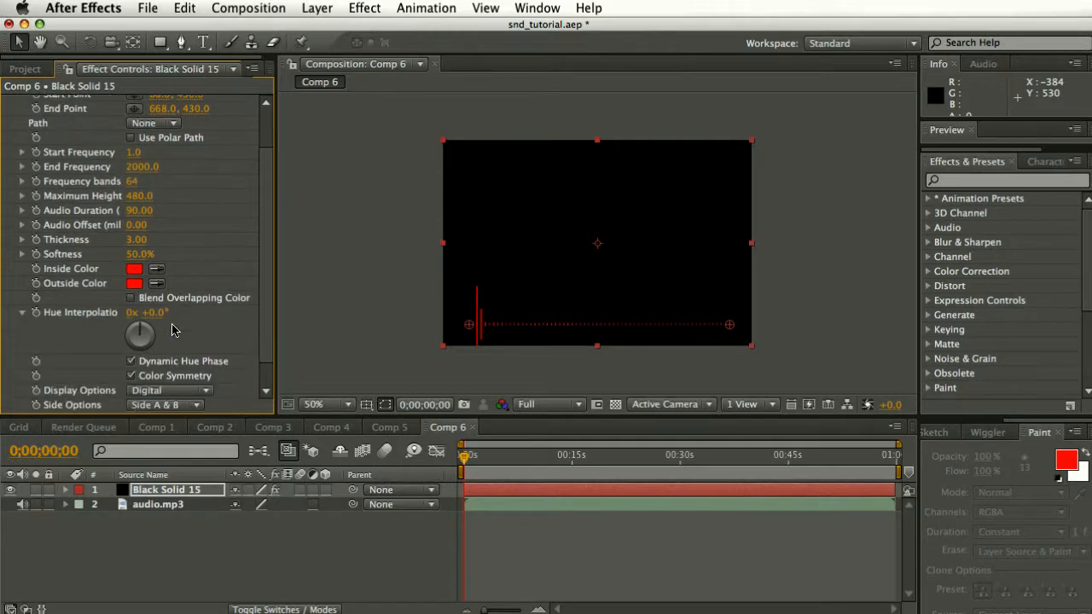
pyautogui.scroll(-1, 173, 330)
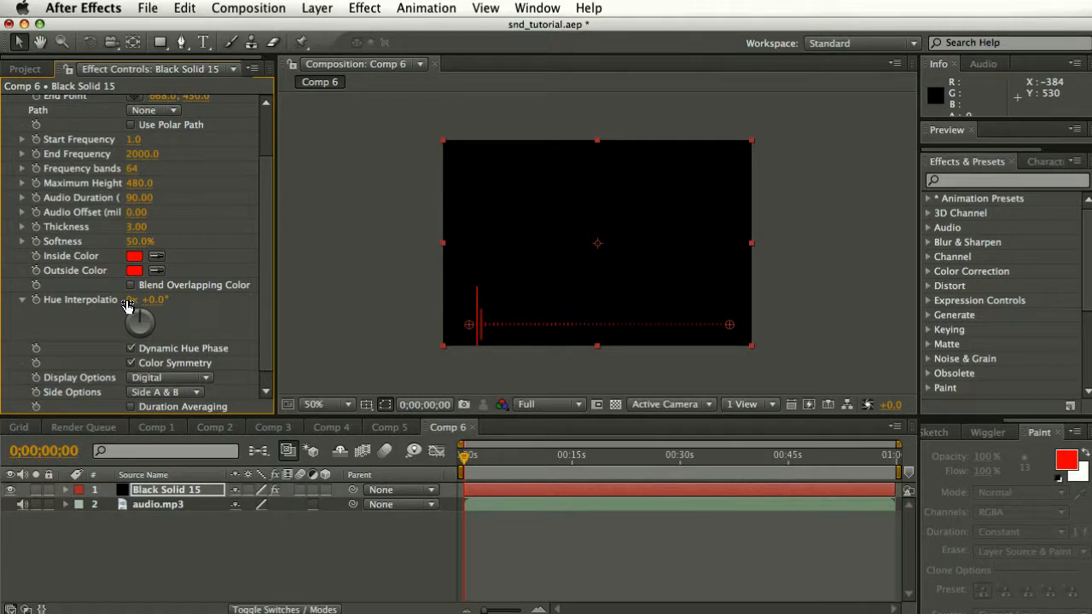
pyautogui.click(129, 302)
pyautogui.press('Return')
pyautogui.scroll(-1, 197, 322)
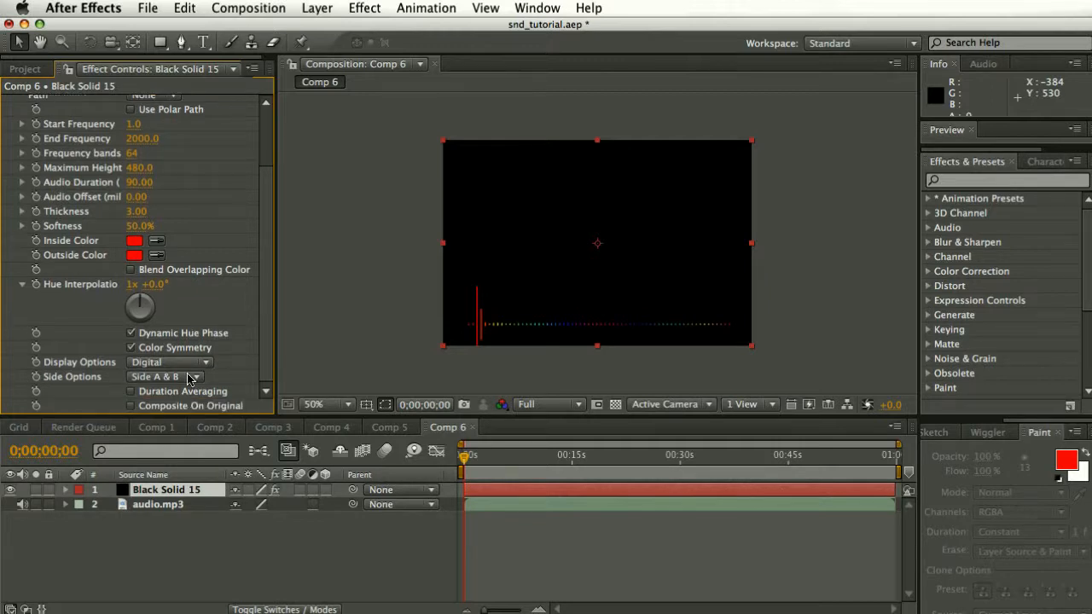
# Limit the spectrum's side options to Side A and set its thickness to 5.50.
pyautogui.click(183, 376)
pyautogui.click(183, 351)
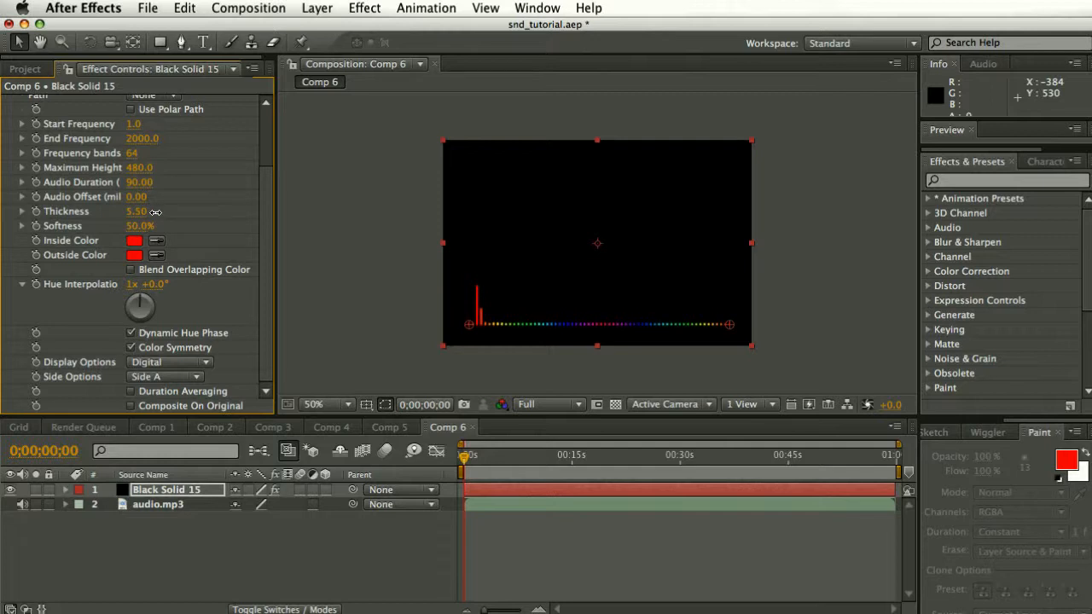
# Set the spectrum's maximum height to 4040, checking the bars at different times of the audio.
pyautogui.scroll(4, 152, 211)
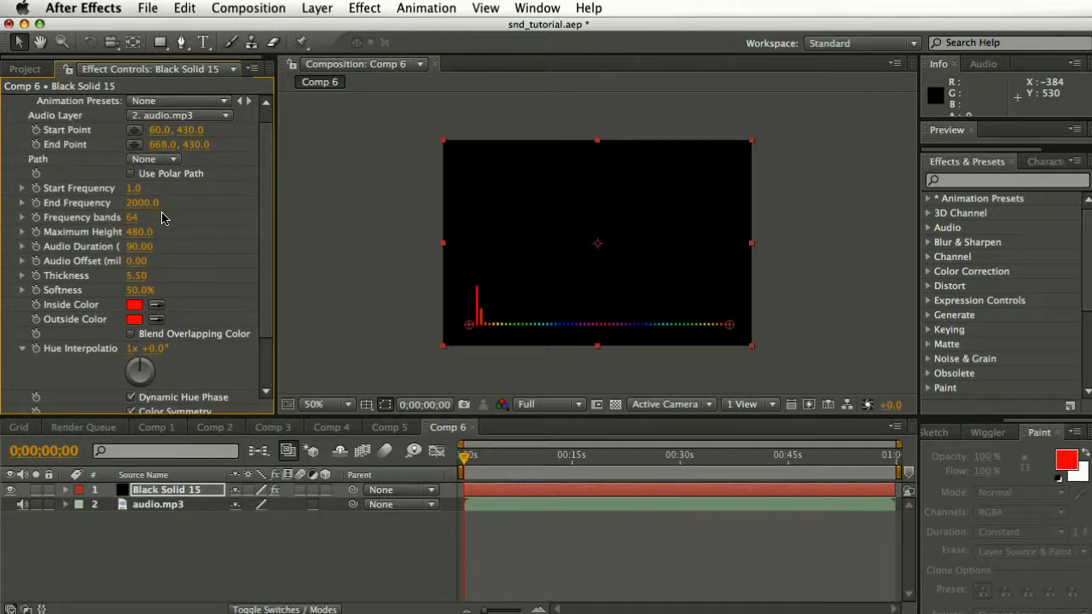
pyautogui.moveTo(467, 455); pyautogui.dragTo(537, 470)
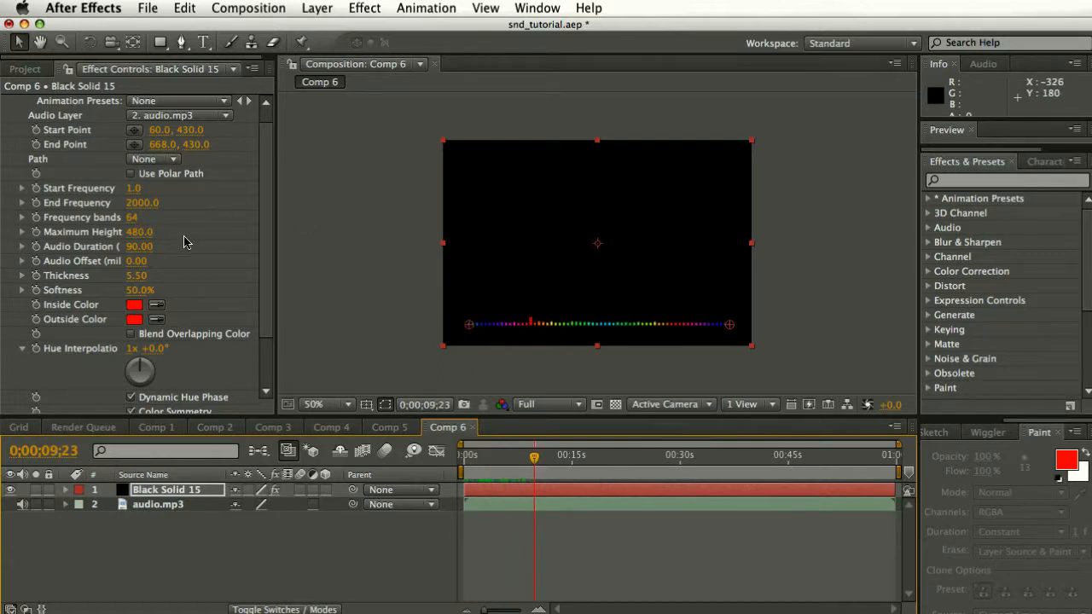
pyautogui.moveTo(138, 237); pyautogui.dragTo(467, 232)
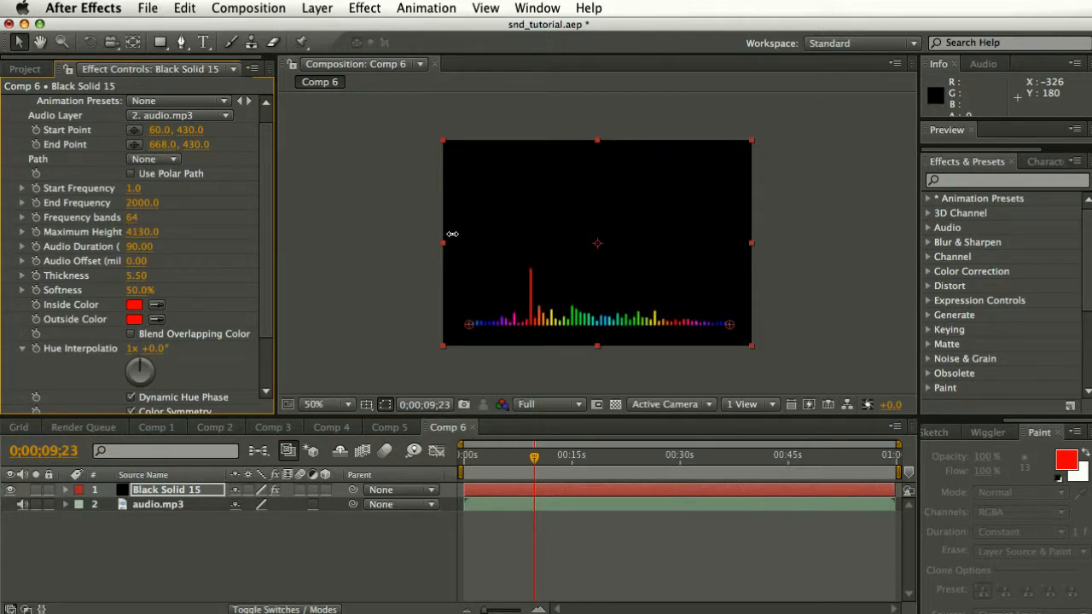
pyautogui.moveTo(445, 234); pyautogui.dragTo(441, 236)
pyautogui.moveTo(522, 454); pyautogui.dragTo(644, 465)
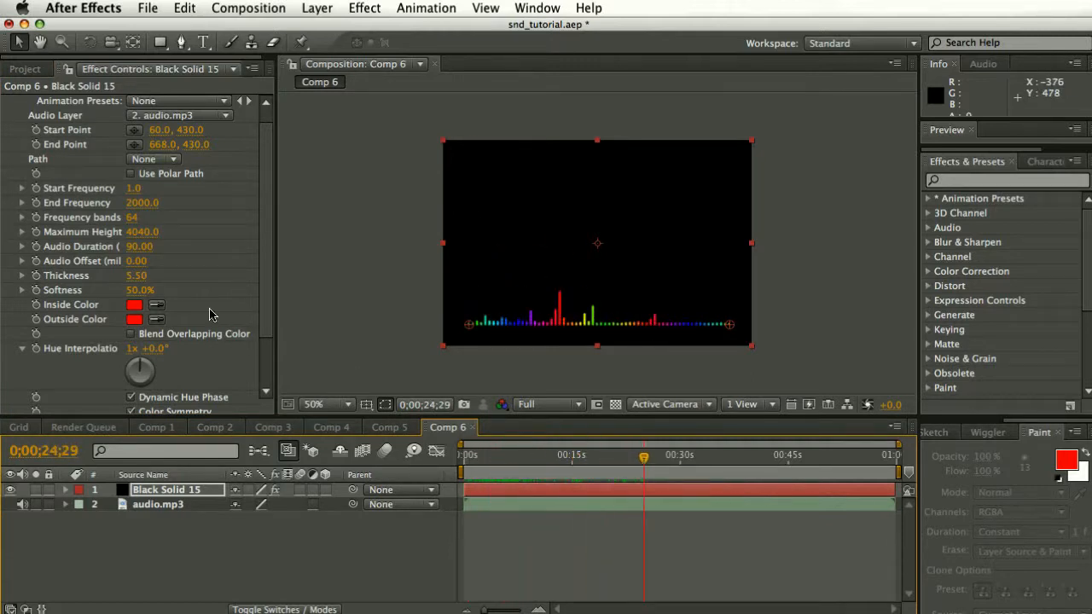
# Set the spectrum's audio duration to 50 milliseconds and check the bars at another time.
pyautogui.click(141, 247)
pyautogui.write('5')
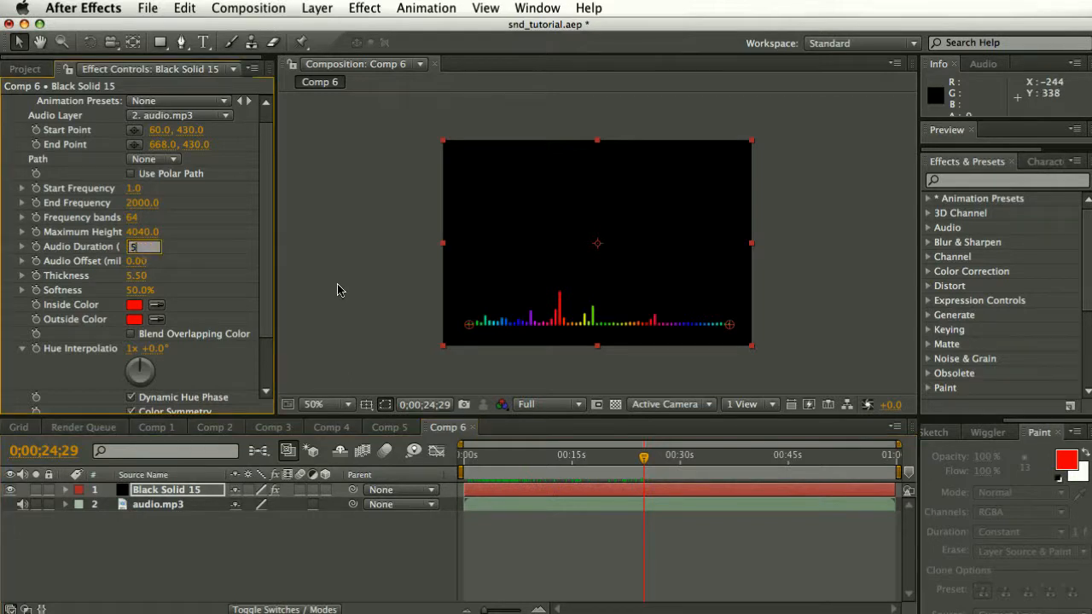
pyautogui.write('0')
pyautogui.press('Return')
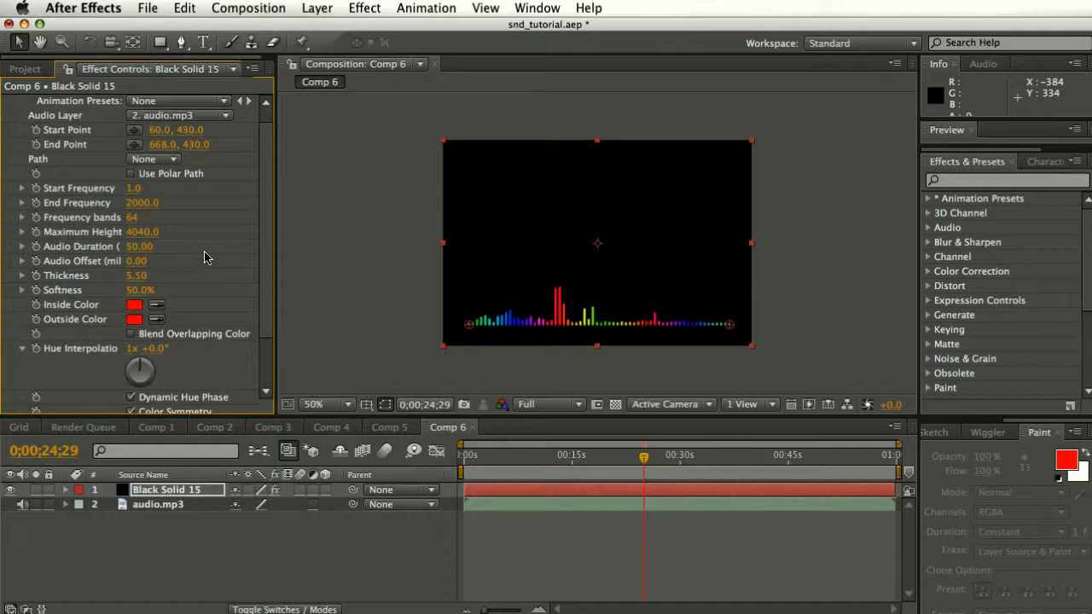
pyautogui.moveTo(476, 457); pyautogui.dragTo(573, 457)
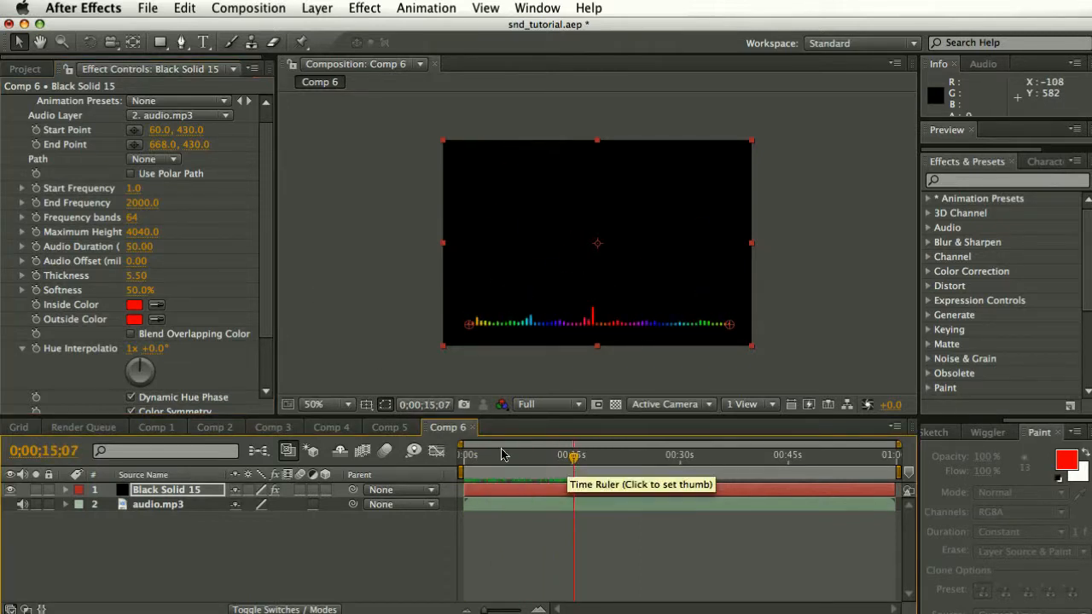
# Reduce the spectrum's softness to 0% and check the bars within the first two seconds.
pyautogui.press('Home')
pyautogui.moveTo(136, 292); pyautogui.dragTo(79, 290)
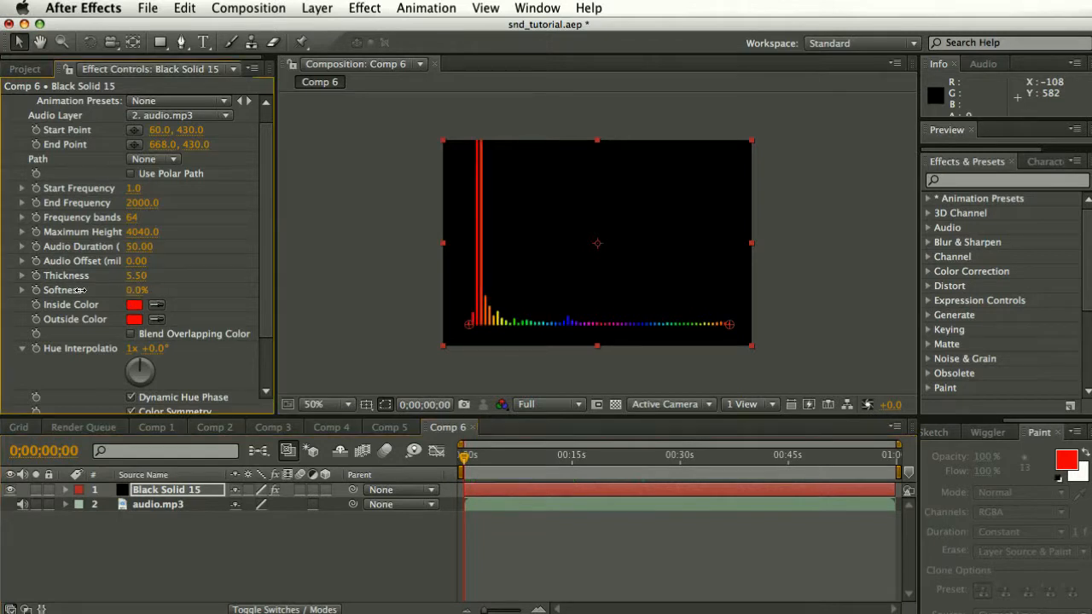
pyautogui.moveTo(469, 458); pyautogui.dragTo(476, 459)
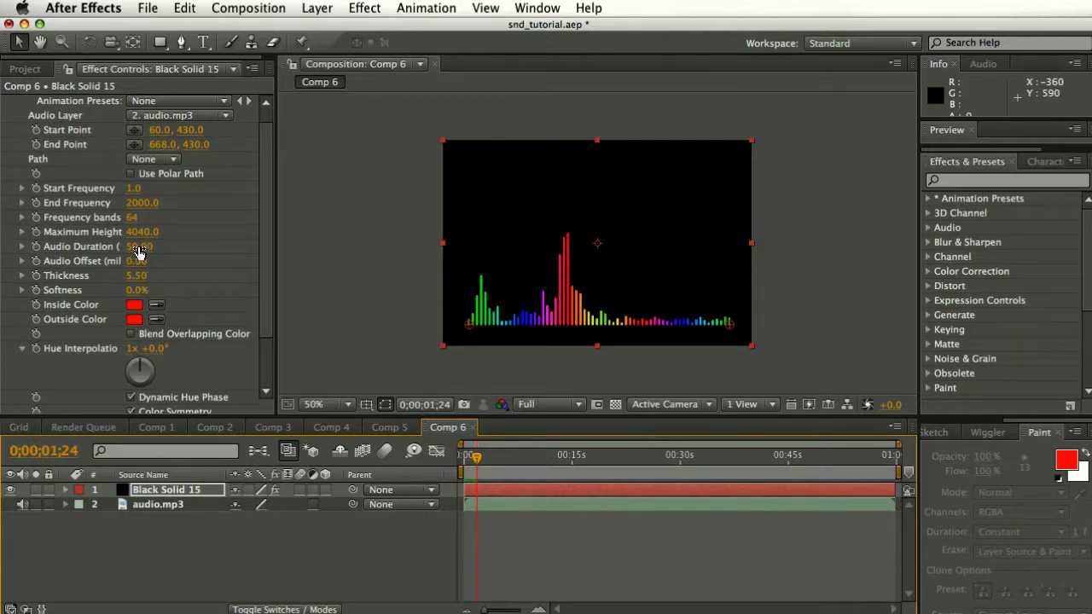
# Set the number of frequency bands in the spectrum to 85.
pyautogui.moveTo(131, 218); pyautogui.dragTo(151, 219)
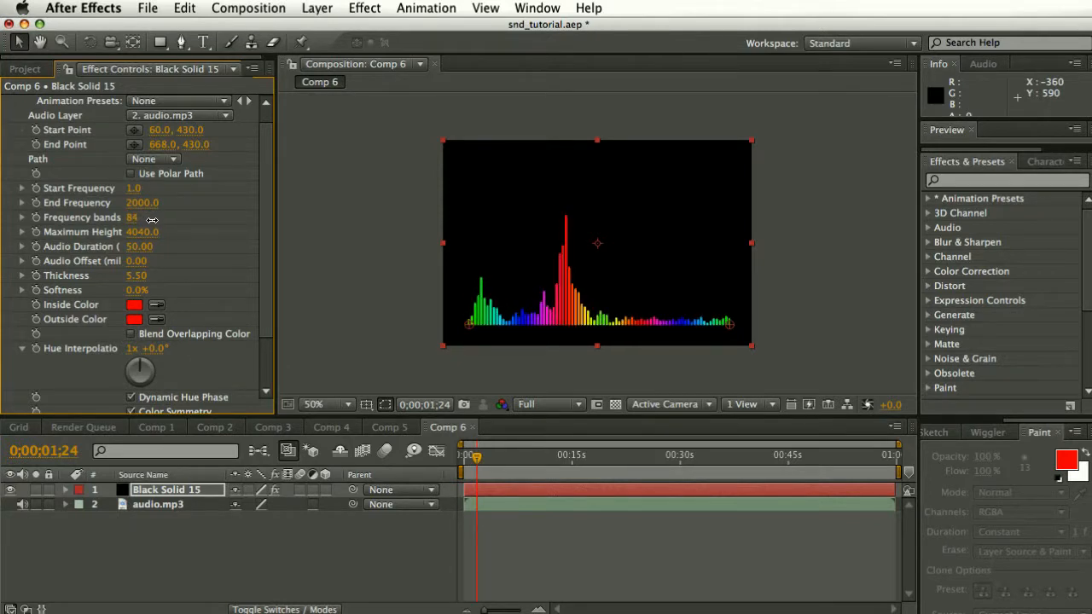
pyautogui.click(147, 224)
pyautogui.press('Return')
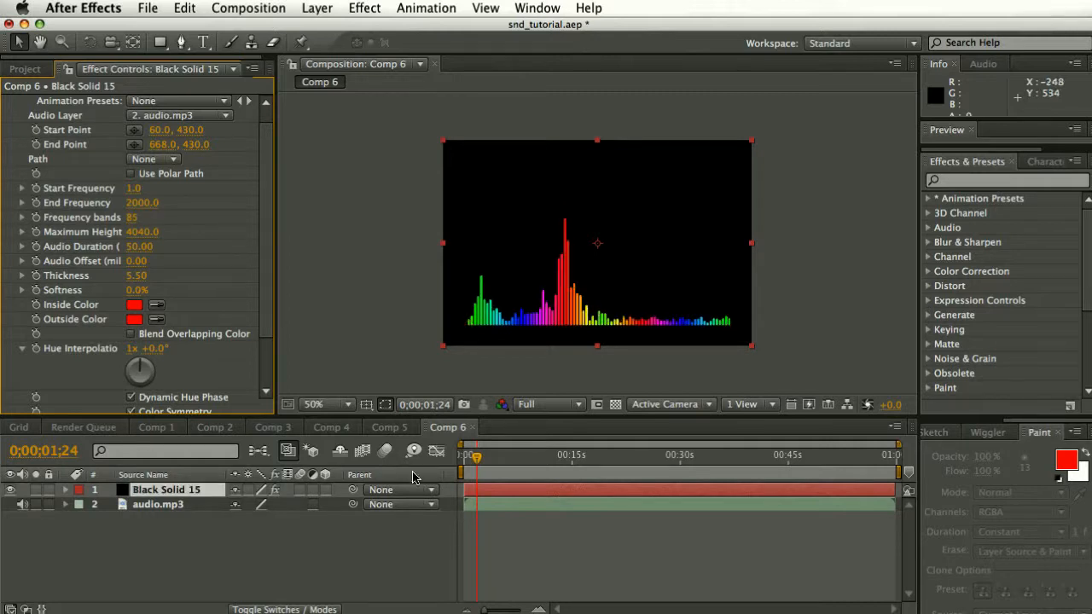
# Preview the spectrum animation from the beginning and examine how the bars react during the first four seconds.
pyautogui.click(478, 459)
pyautogui.moveTo(479, 460); pyautogui.dragTo(450, 479)
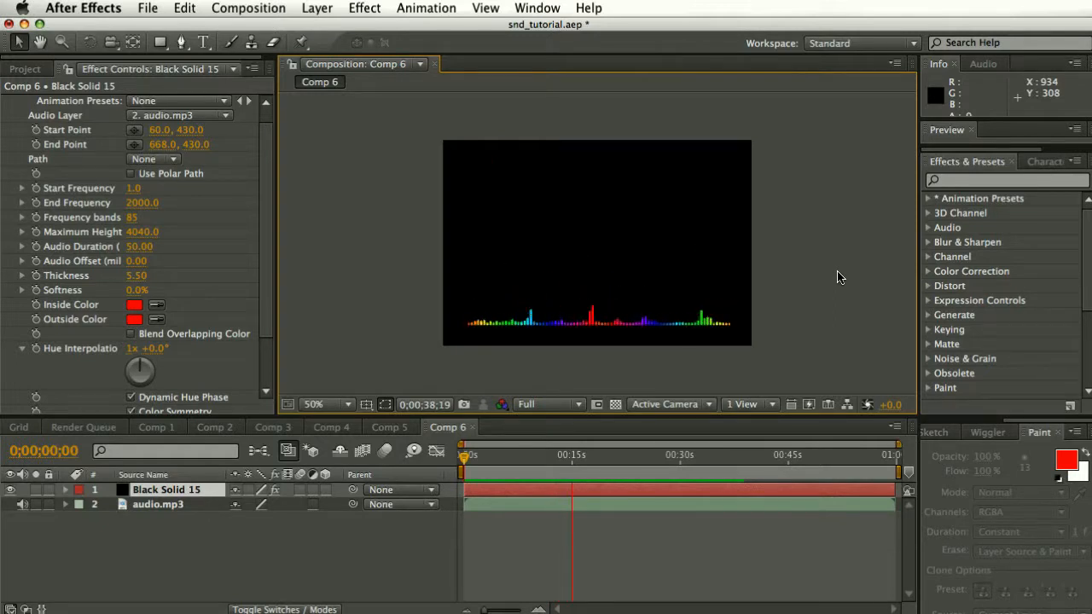
pyautogui.click(465, 461)
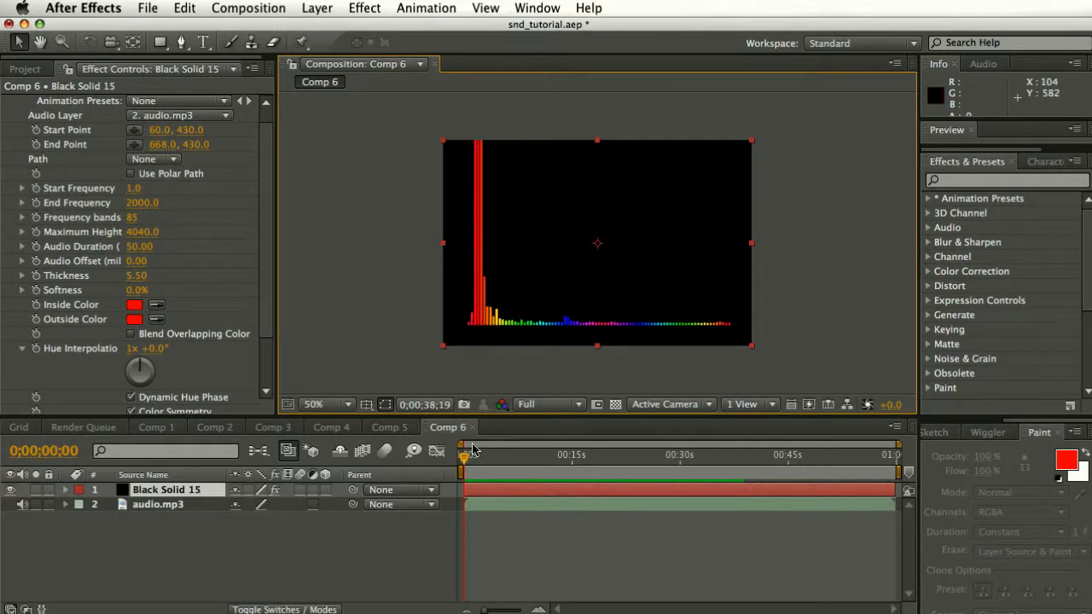
pyautogui.moveTo(464, 460); pyautogui.dragTo(487, 465)
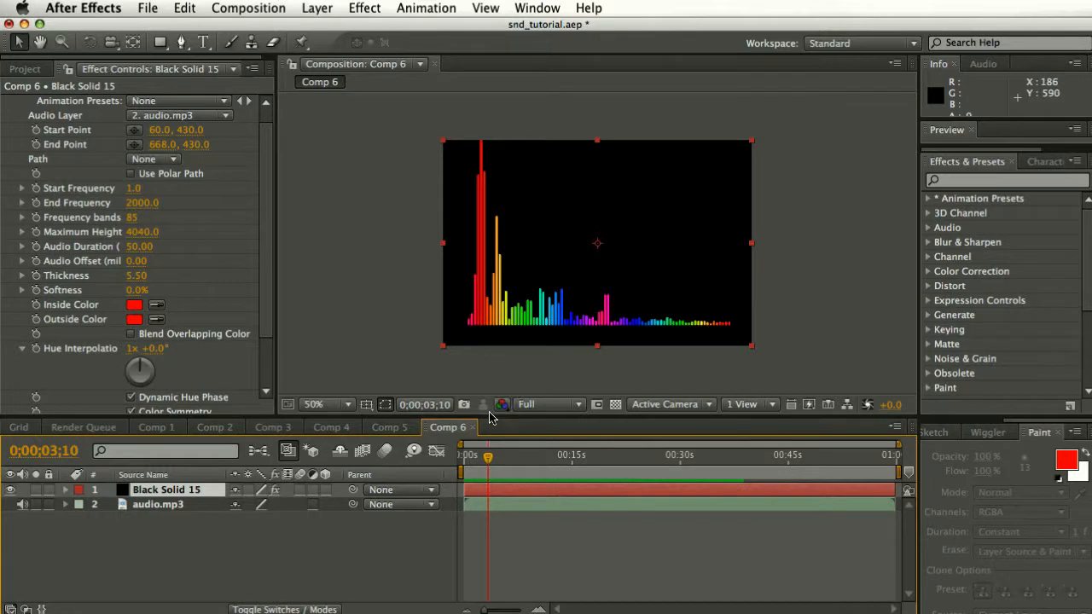
pyautogui.moveTo(488, 458); pyautogui.dragTo(495, 459)
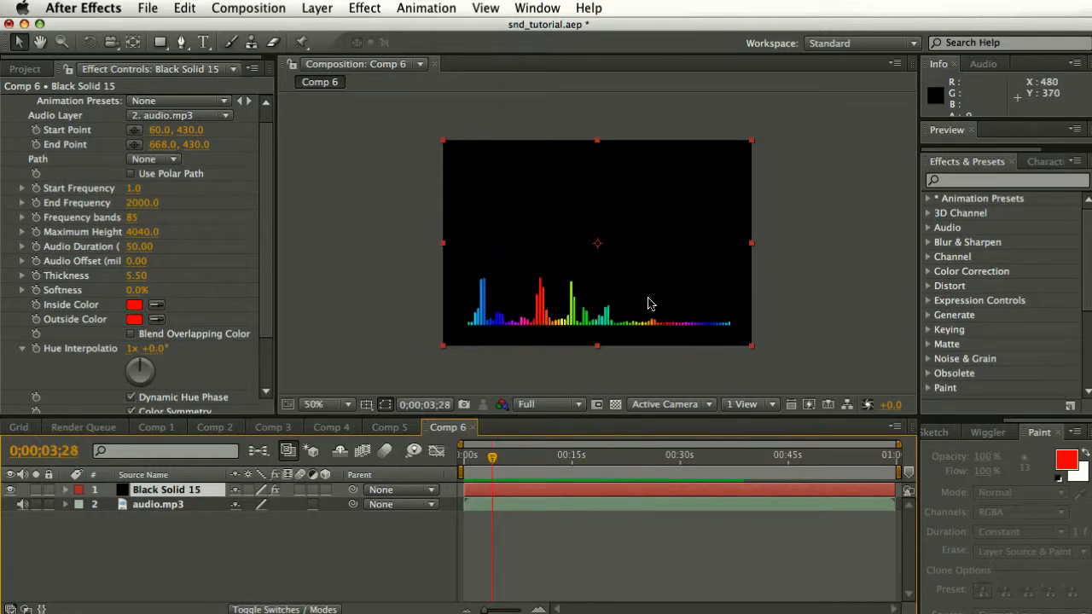
# Return to the start of the composition, add a null object, and move it over the tall red bars of the spectrum.
pyautogui.moveTo(484, 465); pyautogui.dragTo(457, 457)
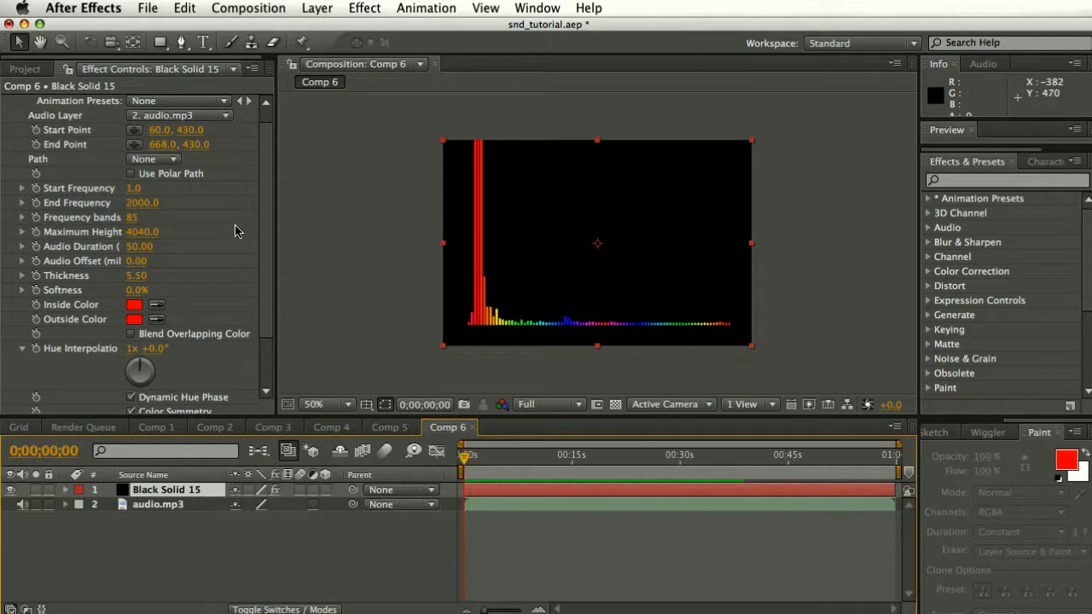
pyautogui.click(316, 8)
pyautogui.moveTo(316, 29)
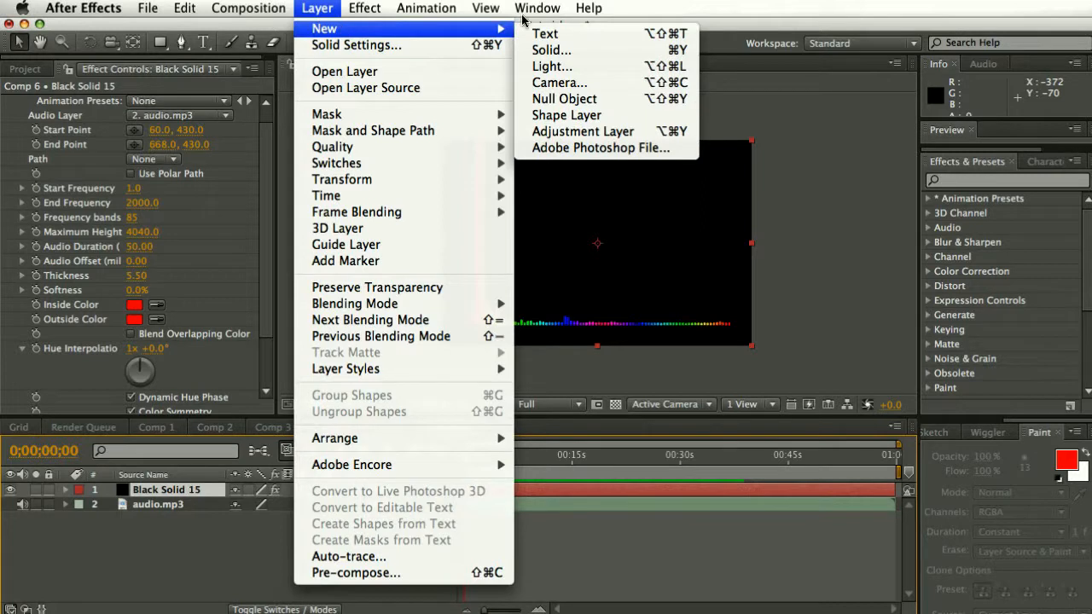
pyautogui.click(557, 100)
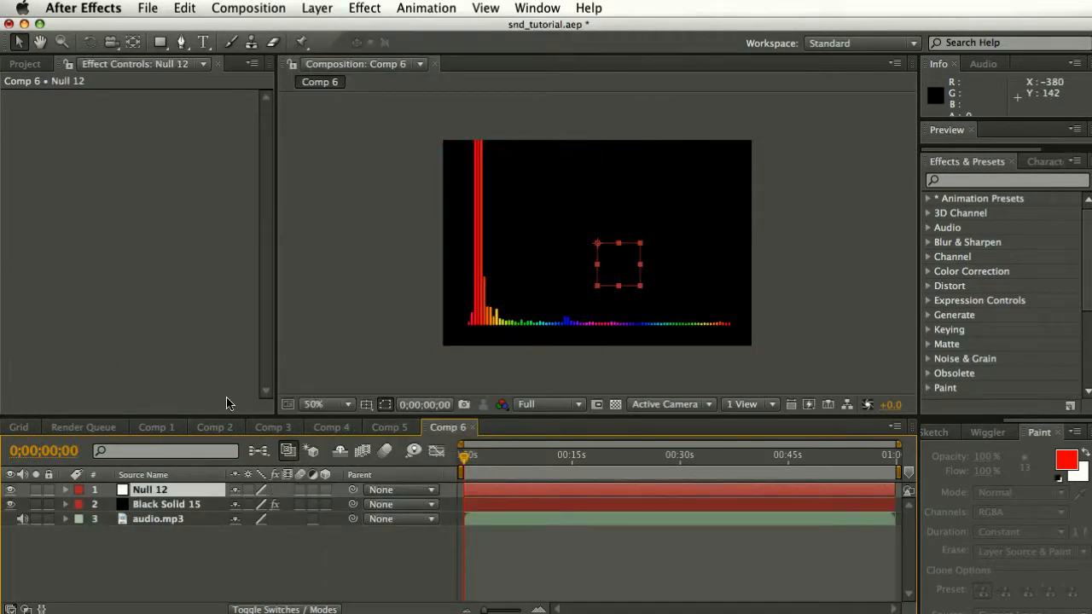
pyautogui.moveTo(628, 245); pyautogui.dragTo(482, 196)
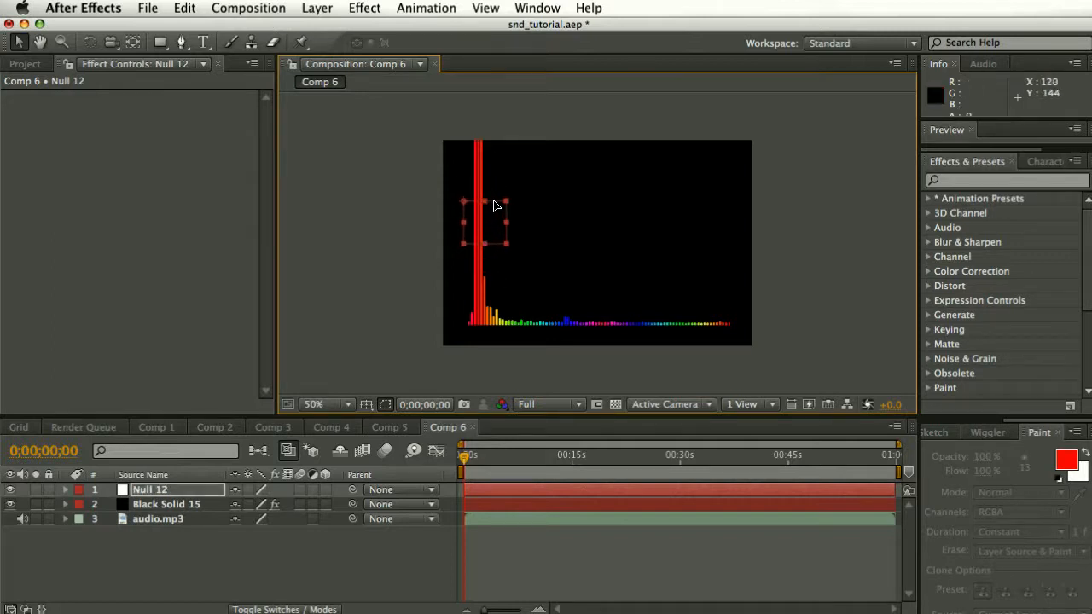
# Apply the Spectrum Analysis user preset to the null and reposition the null over the upper part of the red bars.
pyautogui.click(928, 198)
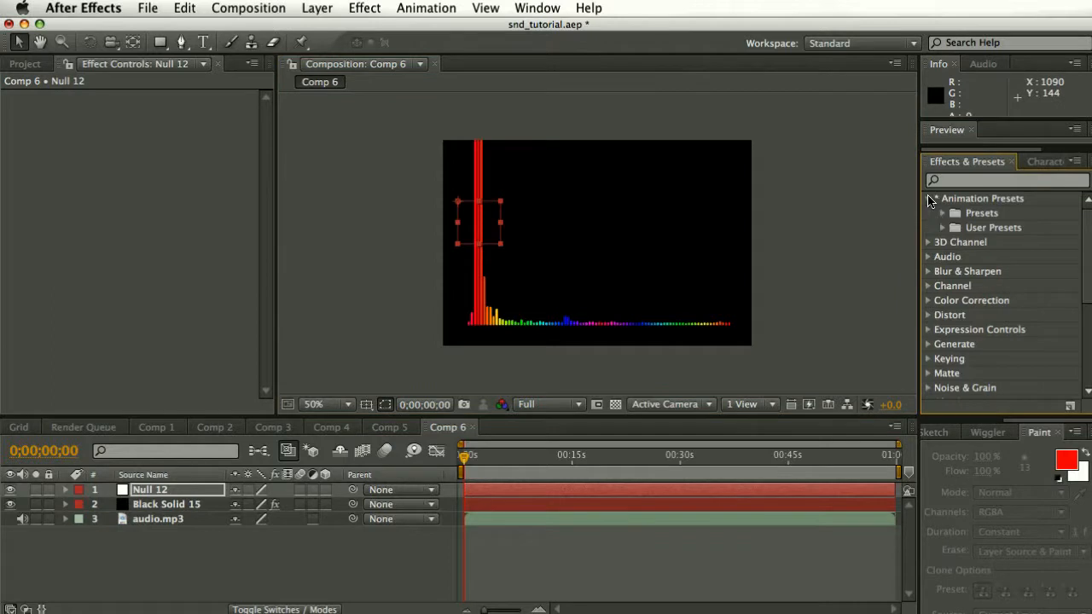
pyautogui.click(942, 228)
pyautogui.moveTo(979, 275); pyautogui.dragTo(477, 222)
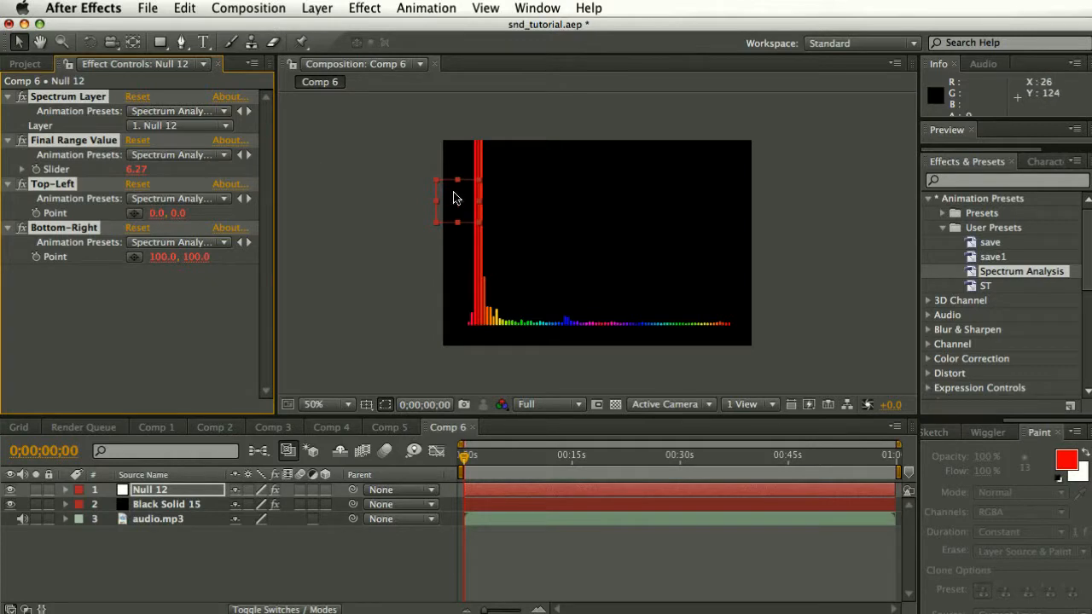
pyautogui.moveTo(465, 185); pyautogui.dragTo(490, 190)
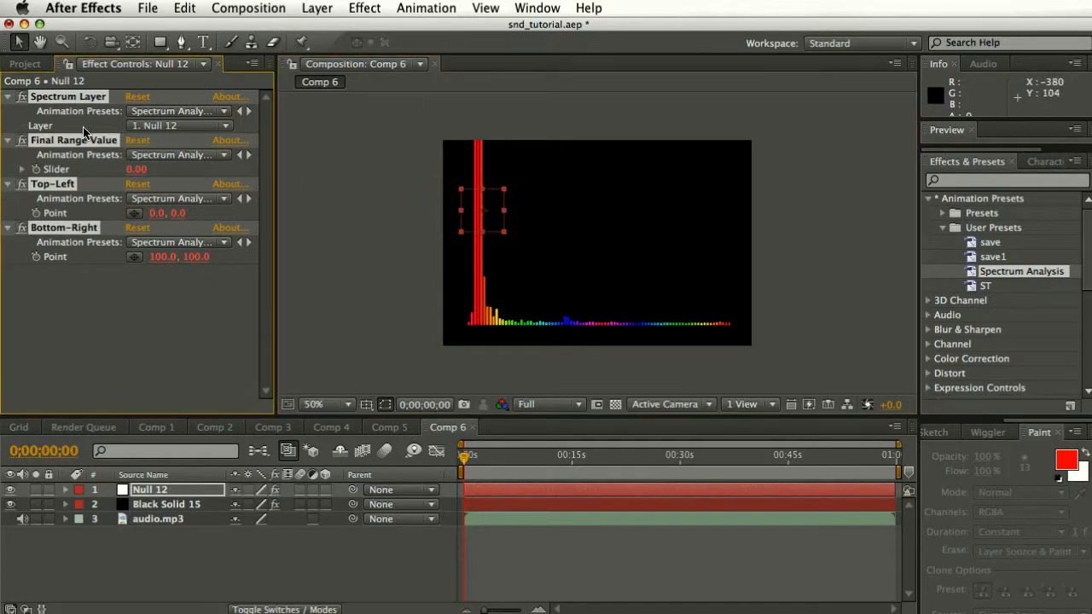
pyautogui.click(99, 328)
pyautogui.click(47, 100)
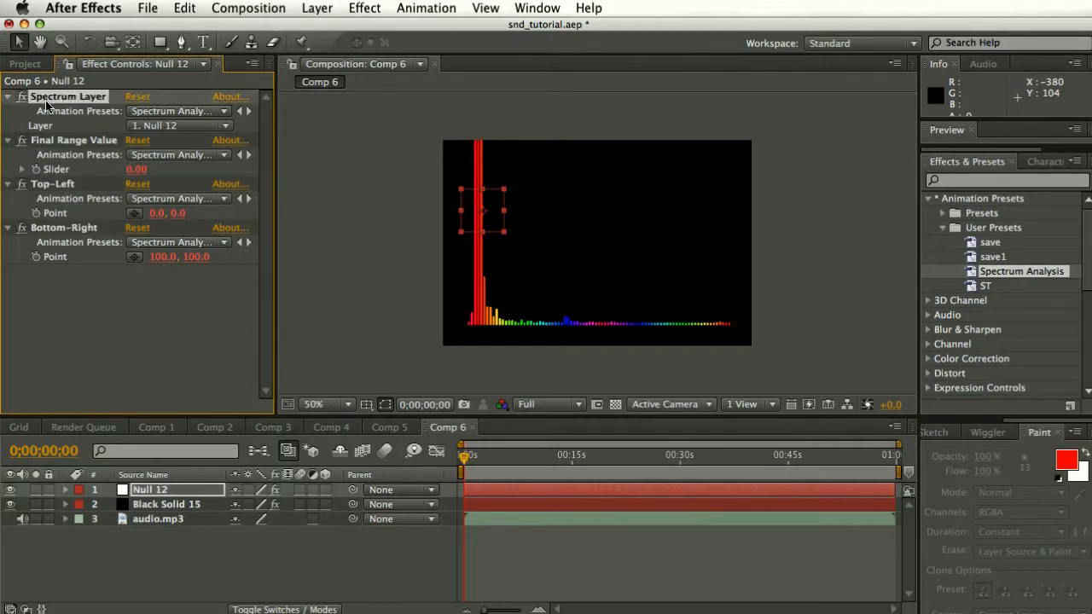
# Rename the Black Solid 15 layer as Spectrum.
pyautogui.click(164, 504)
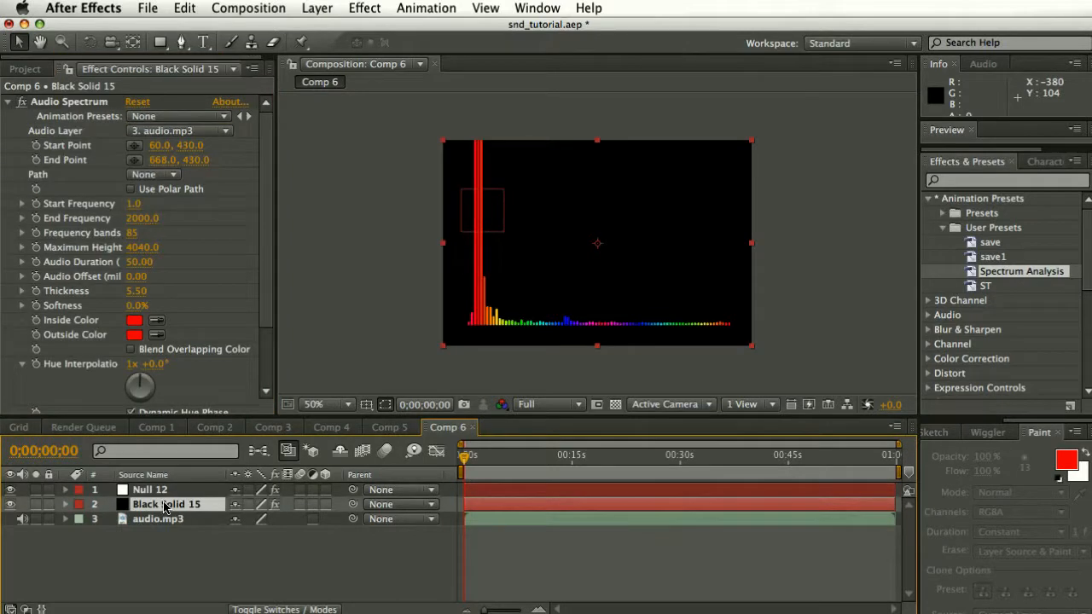
pyautogui.press('Return')
pyautogui.write('Sp')
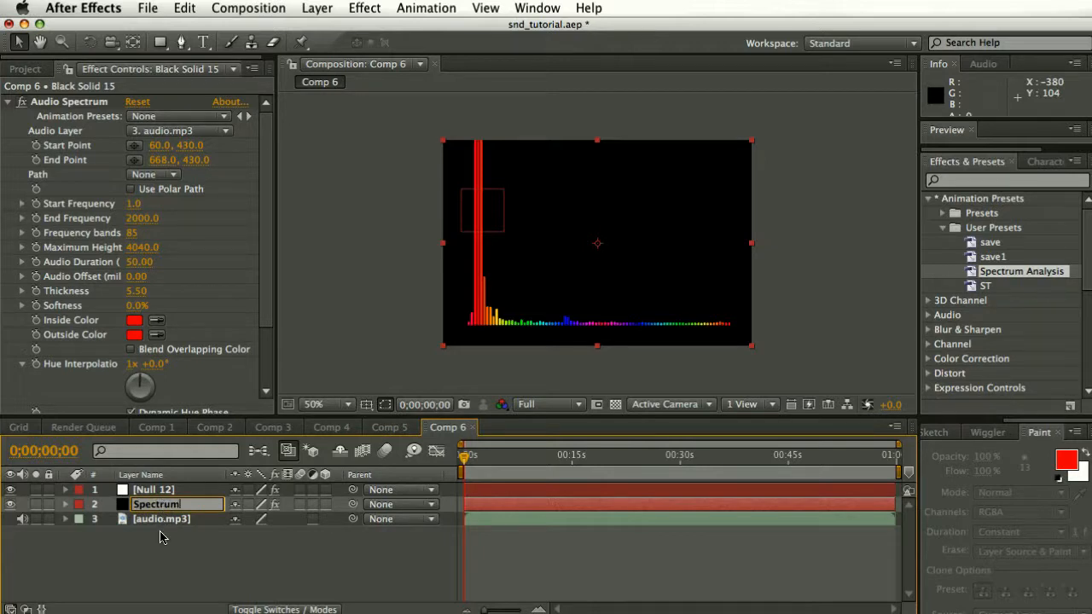
pyautogui.write('ectrum')
pyautogui.press('Return')
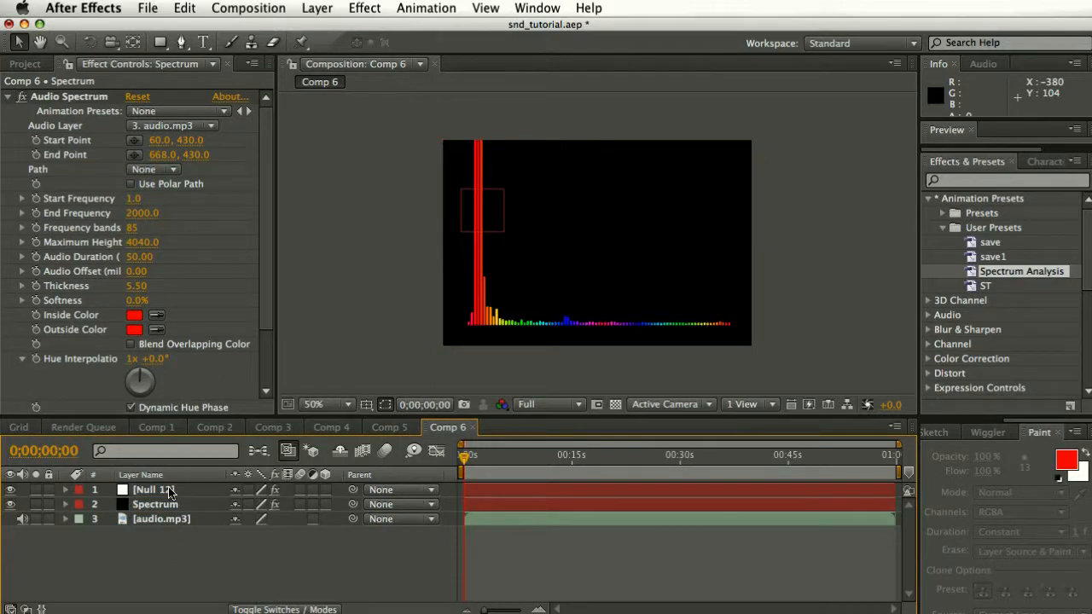
# Set the null's Spectrum Layer control to the Spectrum layer.
pyautogui.click(170, 492)
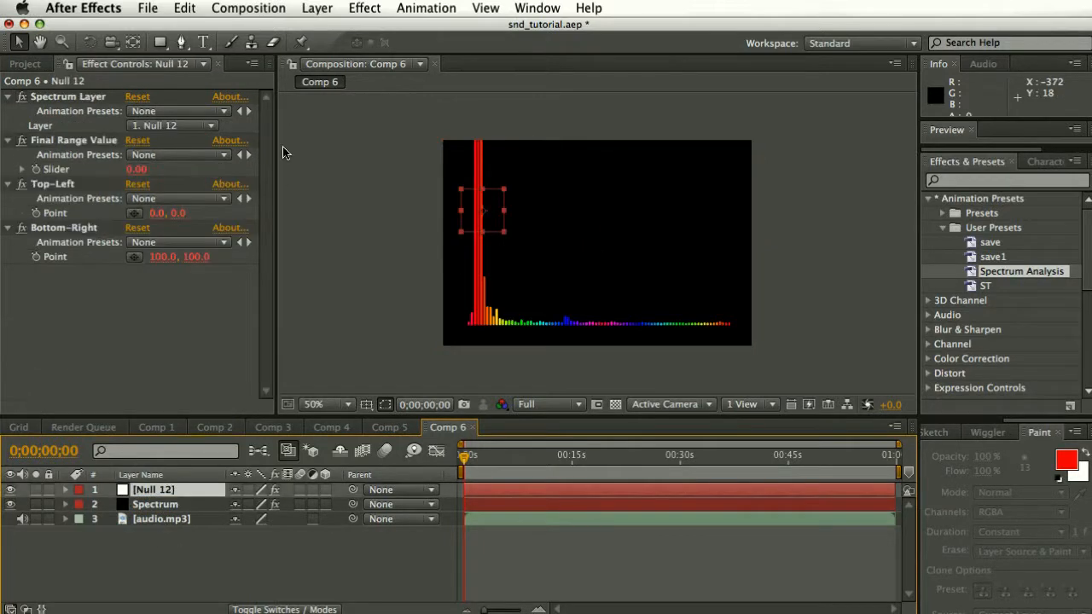
pyautogui.click(177, 127)
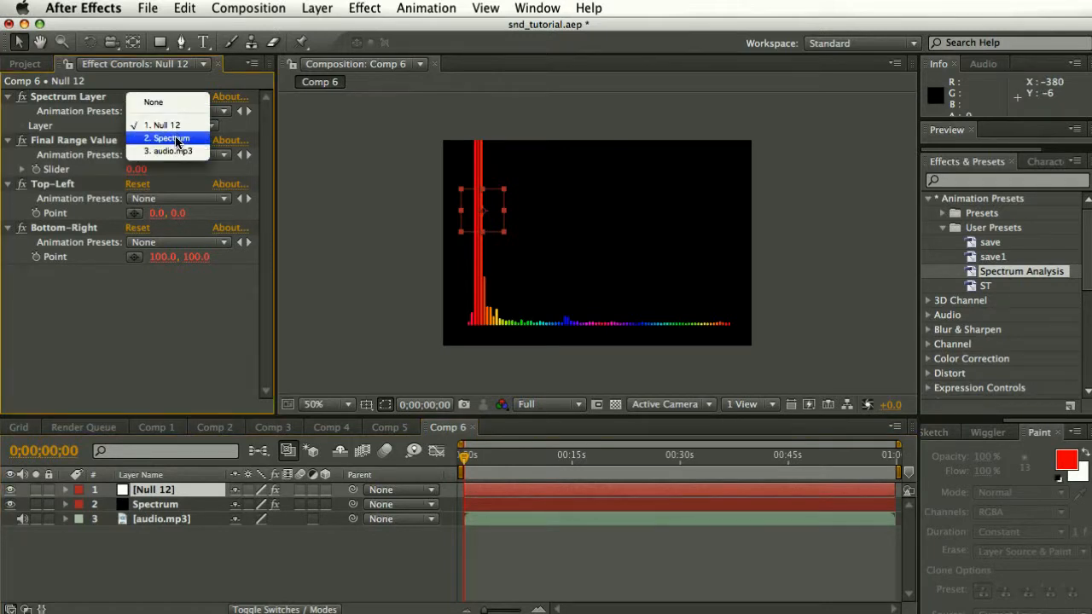
pyautogui.click(177, 139)
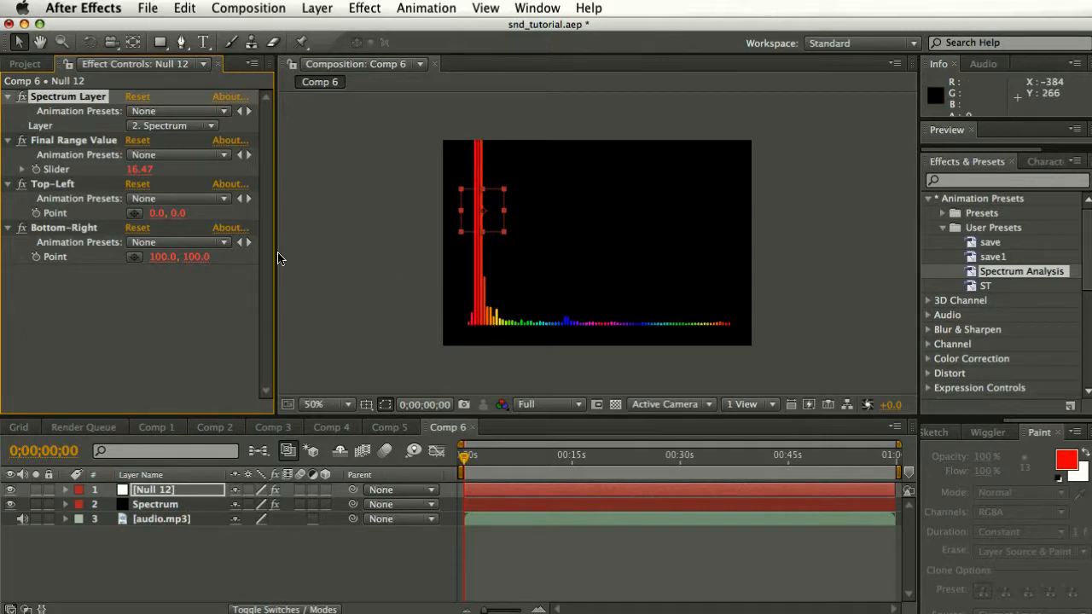
# Narrow the null around the red bars and move it off and back onto them to test its Final Range Value.
pyautogui.click(56, 140)
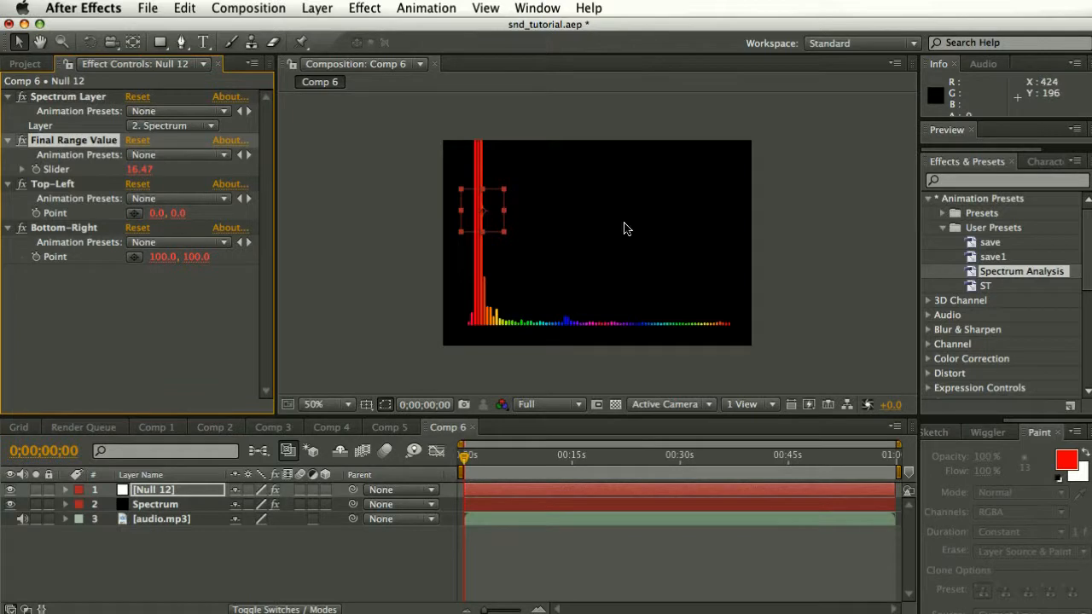
pyautogui.moveTo(503, 217); pyautogui.dragTo(493, 215)
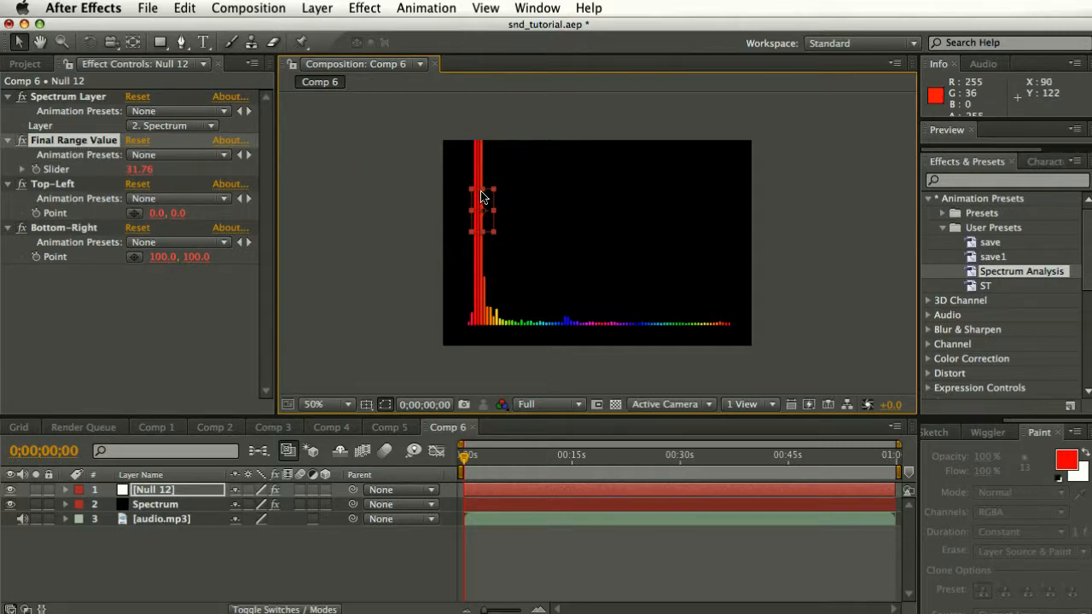
pyautogui.moveTo(488, 193); pyautogui.dragTo(486, 178)
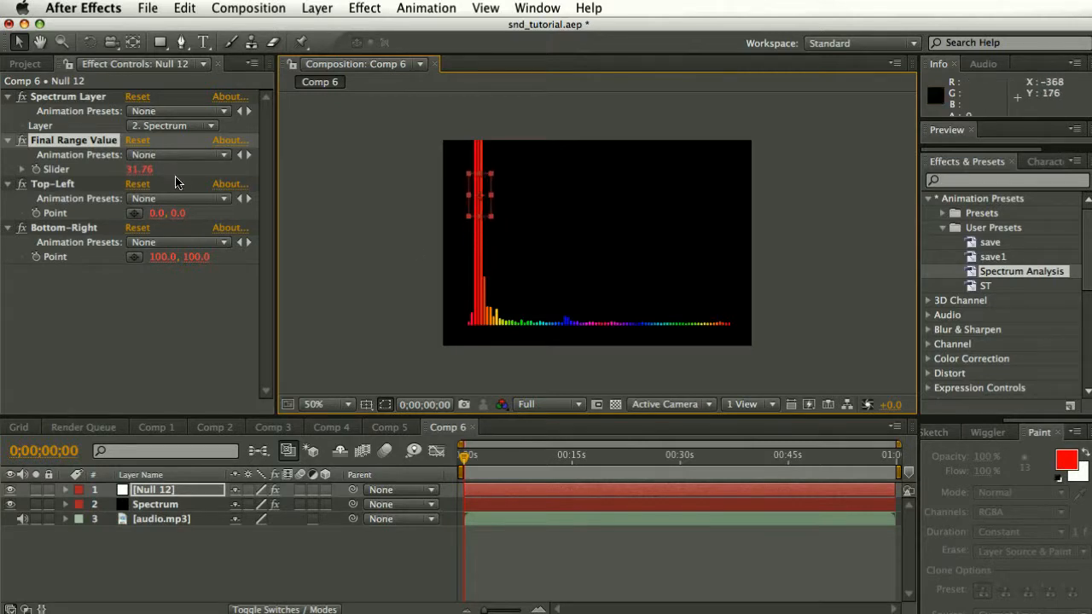
pyautogui.moveTo(486, 179); pyautogui.dragTo(509, 177)
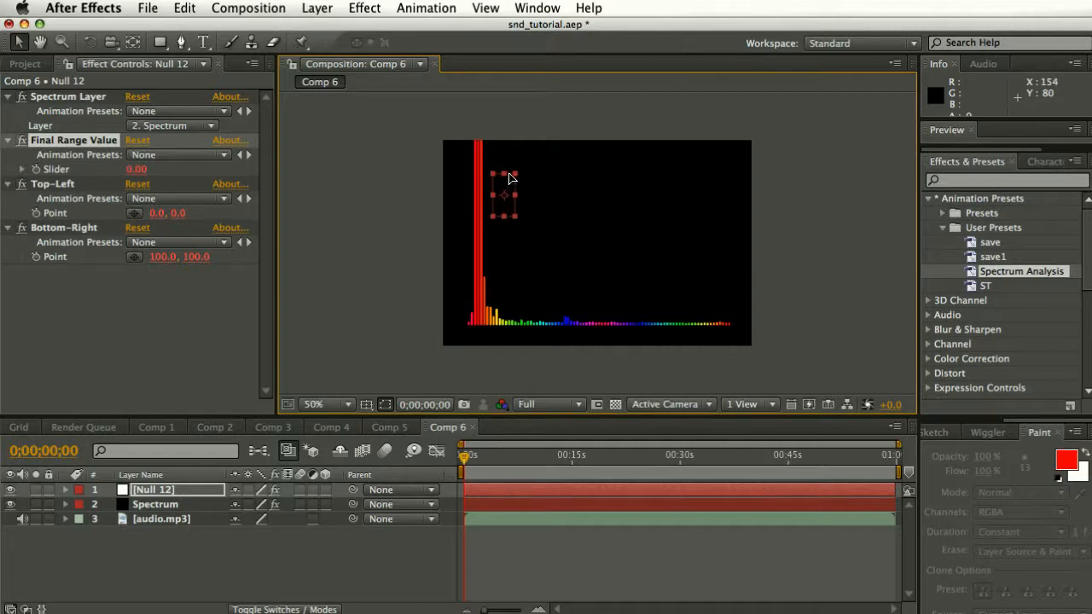
pyautogui.moveTo(509, 178); pyautogui.dragTo(486, 175)
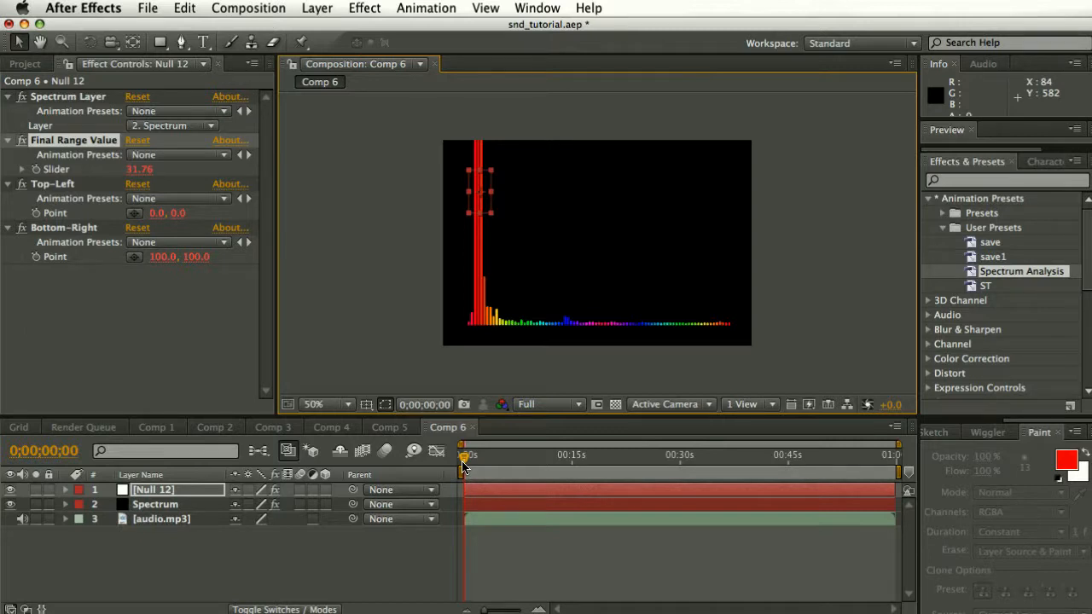
# At 0;00;01;27, duplicate the null twice and place the top copy over the blue bars.
pyautogui.moveTo(462, 462); pyautogui.dragTo(477, 462)
pyautogui.click(169, 491)
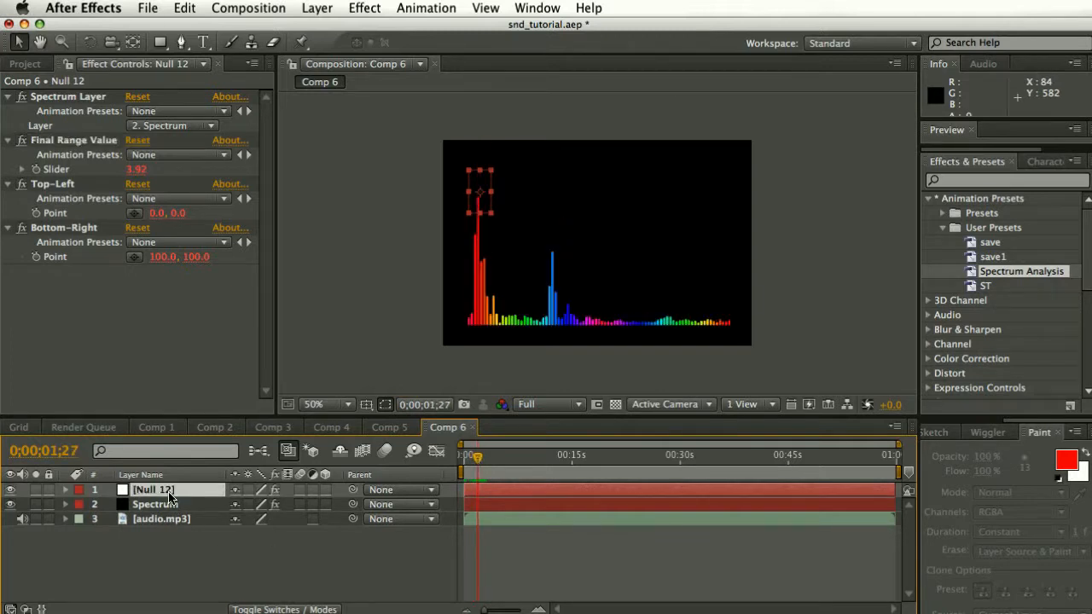
pyautogui.press('super+d')
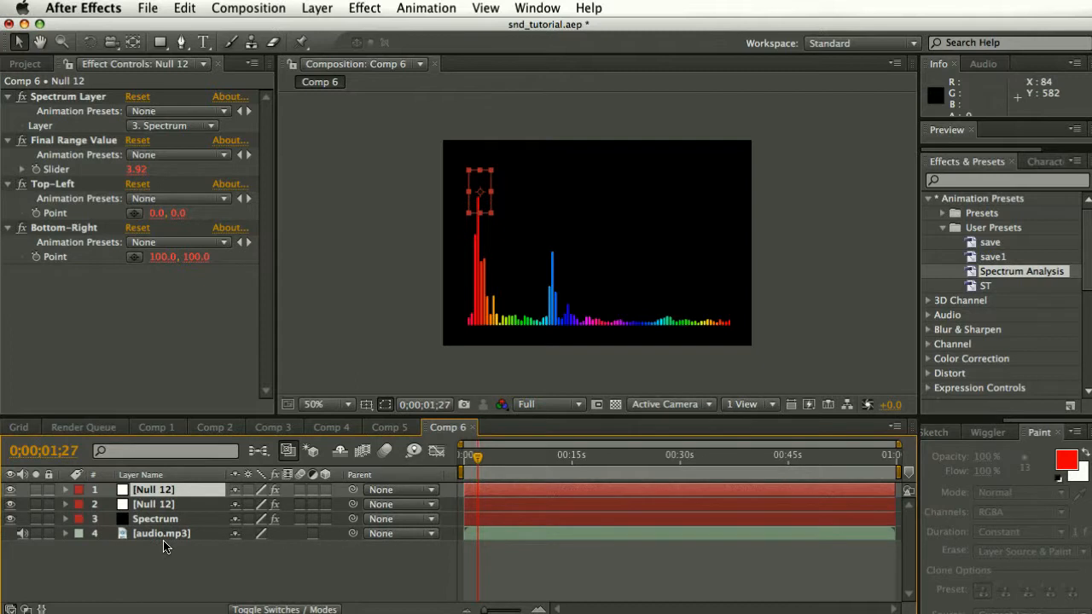
pyautogui.press('super+d')
pyautogui.click(476, 173)
pyautogui.moveTo(476, 173); pyautogui.dragTo(548, 269)
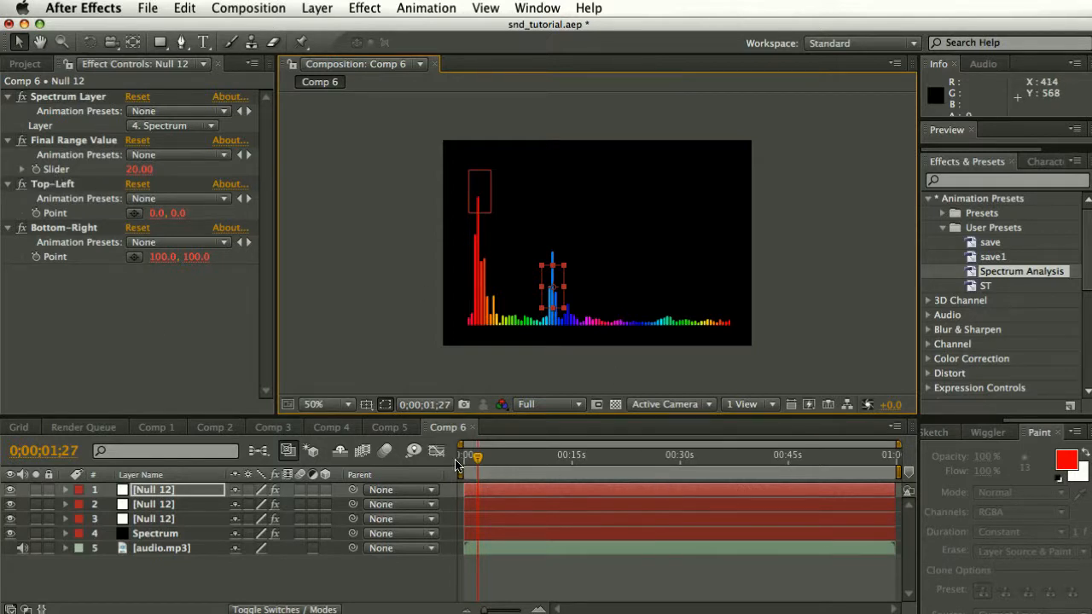
# Check how the top null's Final Range Value responds at several times within the first four seconds, ending at the start.
pyautogui.moveTo(476, 461); pyautogui.dragTo(480, 459)
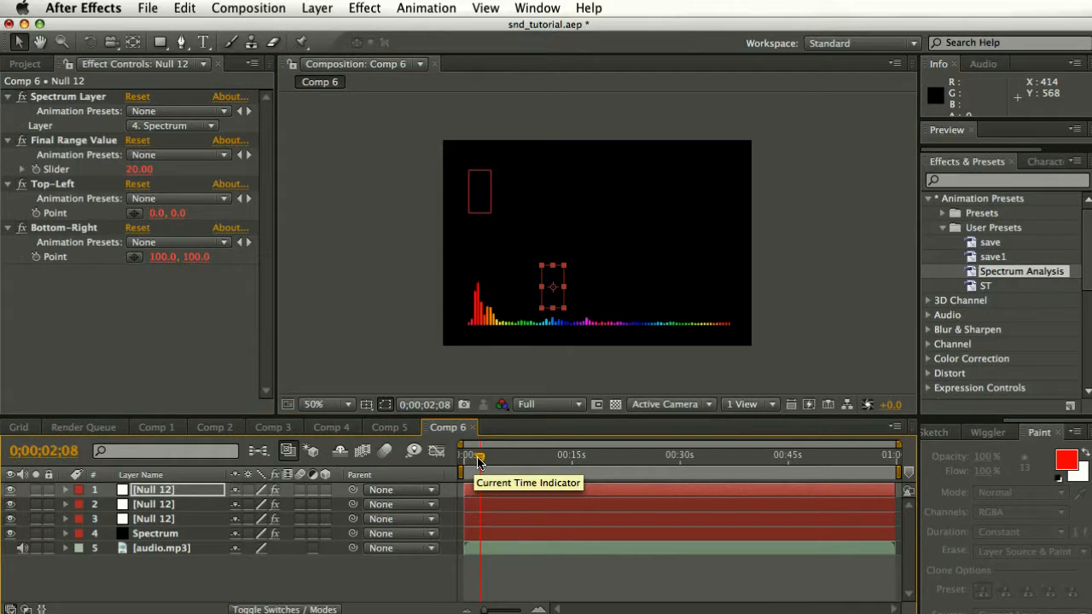
pyautogui.moveTo(478, 460); pyautogui.dragTo(487, 461)
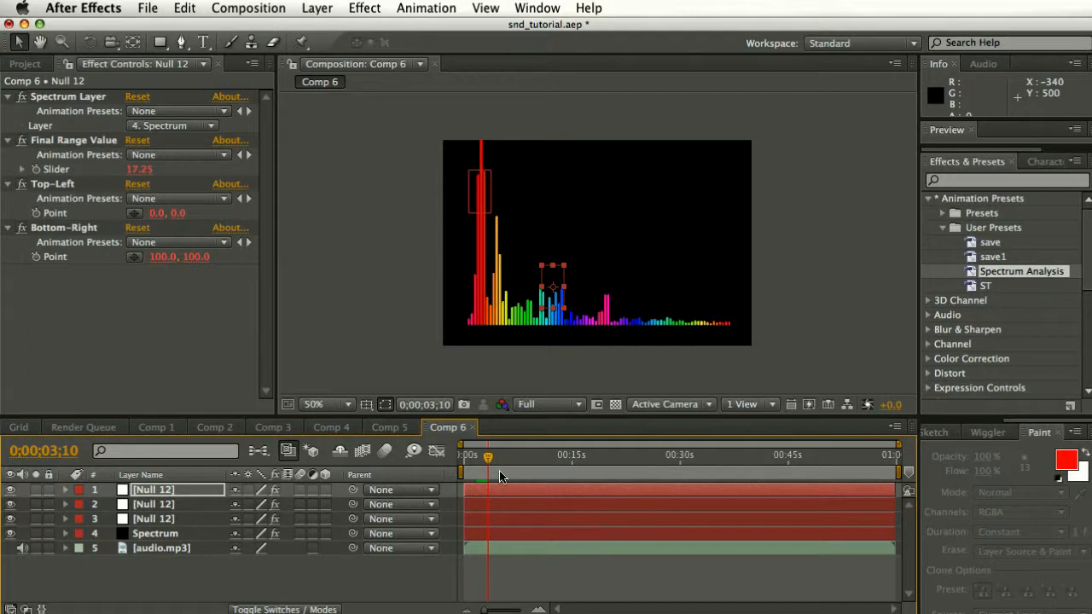
pyautogui.moveTo(486, 461); pyautogui.dragTo(461, 462)
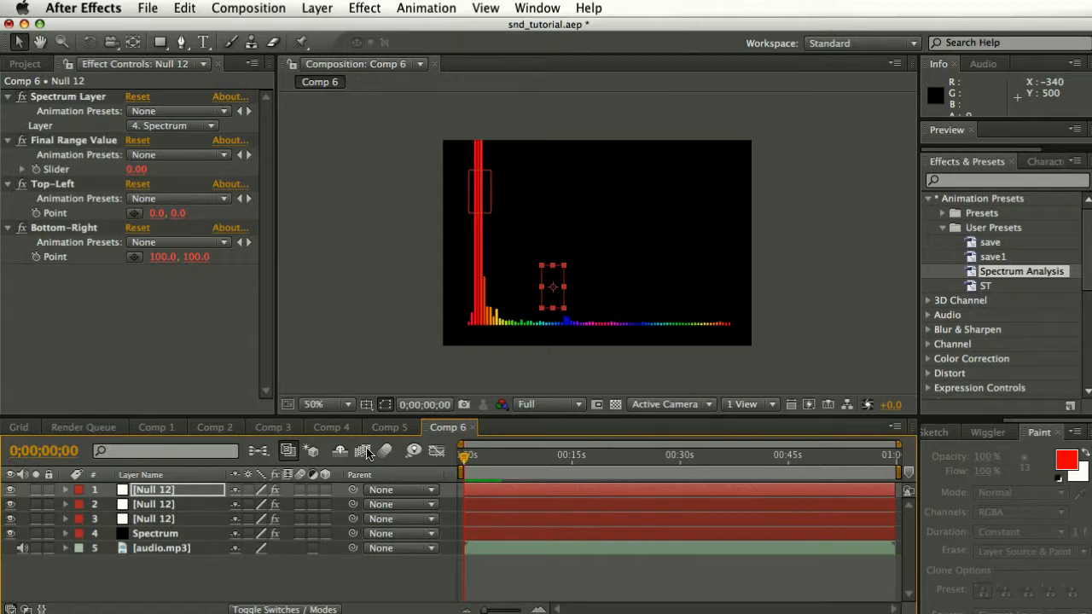
pyautogui.click(179, 493)
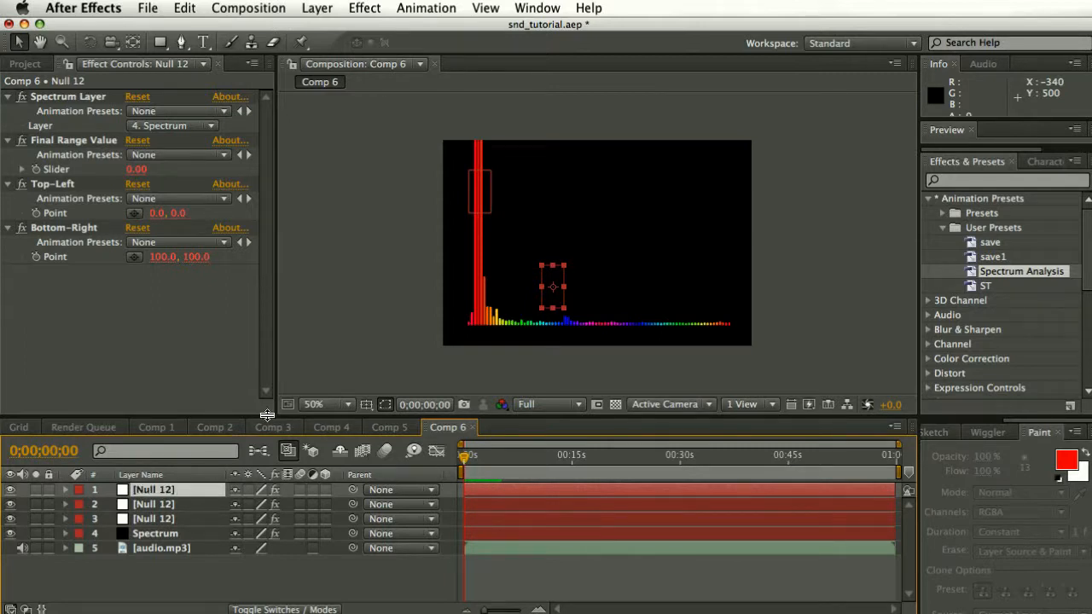
# At 0;00;01;02, delete the top null that covers the blue bars.
pyautogui.click(334, 406)
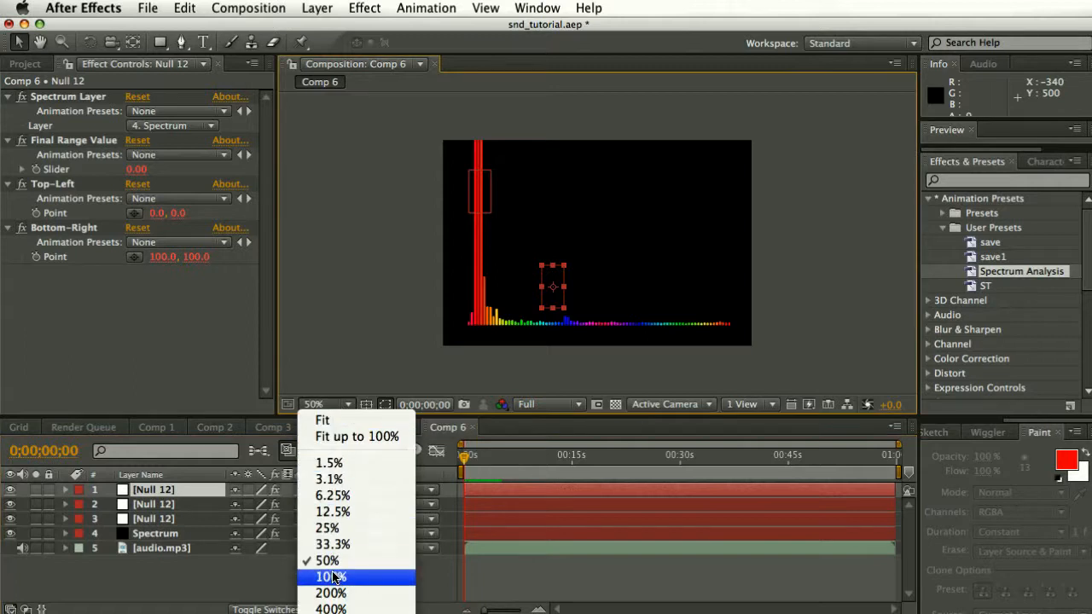
pyautogui.click(337, 577)
pyautogui.click(39, 43)
pyautogui.moveTo(640, 292); pyautogui.dragTo(645, 237)
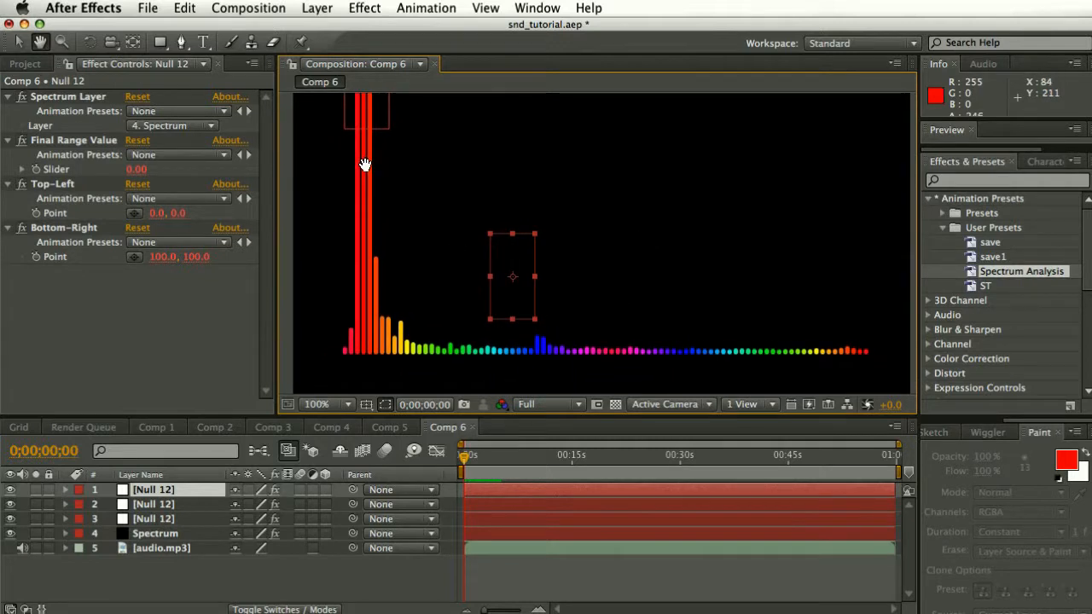
pyautogui.moveTo(465, 460); pyautogui.dragTo(472, 461)
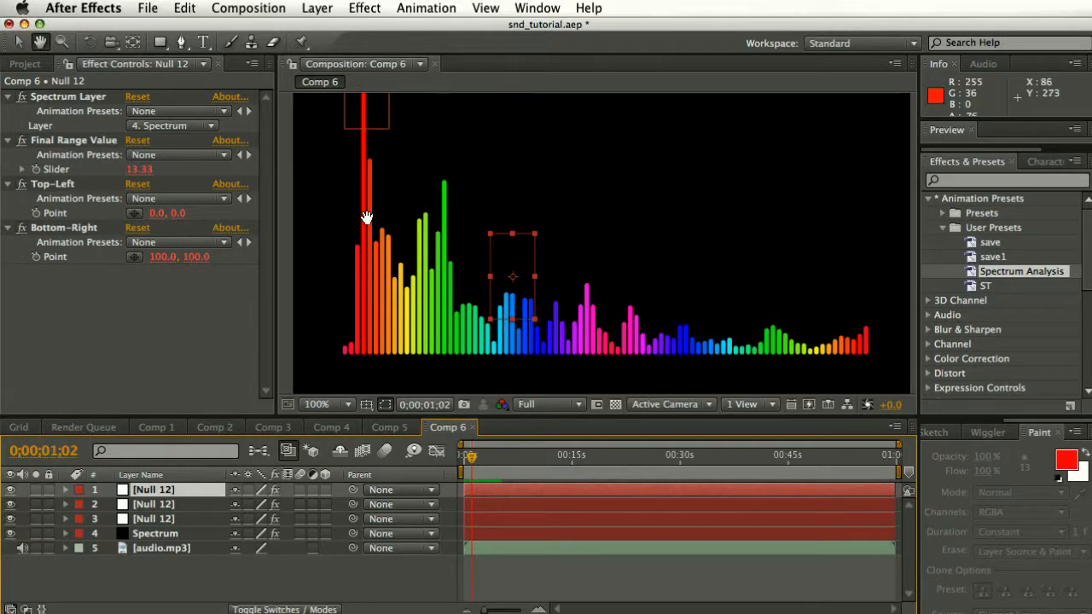
pyautogui.click(18, 43)
pyautogui.click(170, 493)
pyautogui.press('Delete')
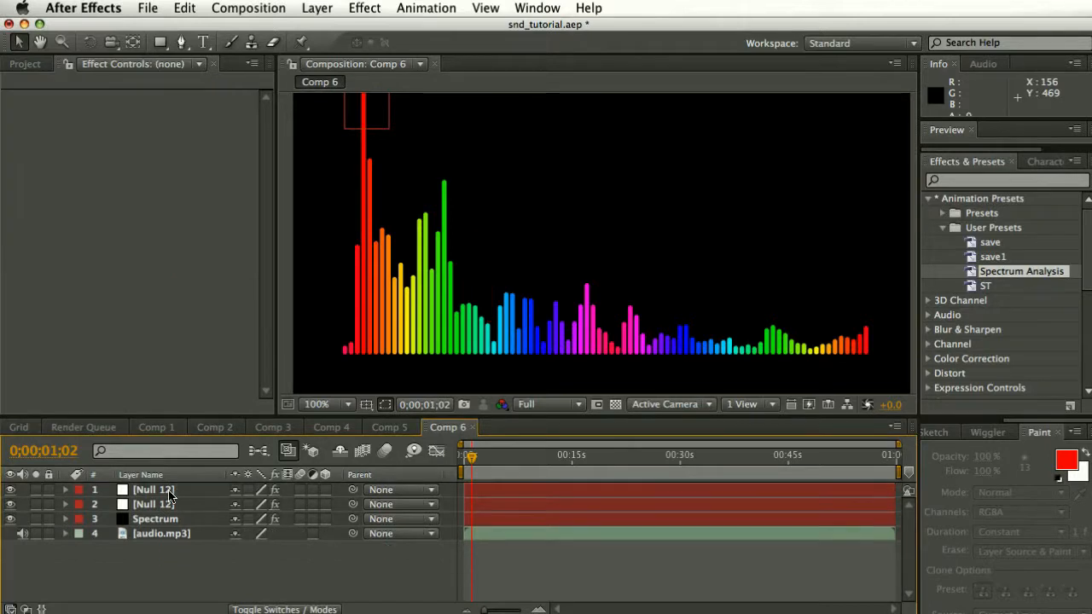
# Move the remaining duplicate null over the green bars, widen it to cover that band, and check its value at 0;00;02;04.
pyautogui.click(383, 131)
pyautogui.moveTo(380, 131); pyautogui.dragTo(452, 312)
pyautogui.moveTo(458, 270); pyautogui.dragTo(476, 269)
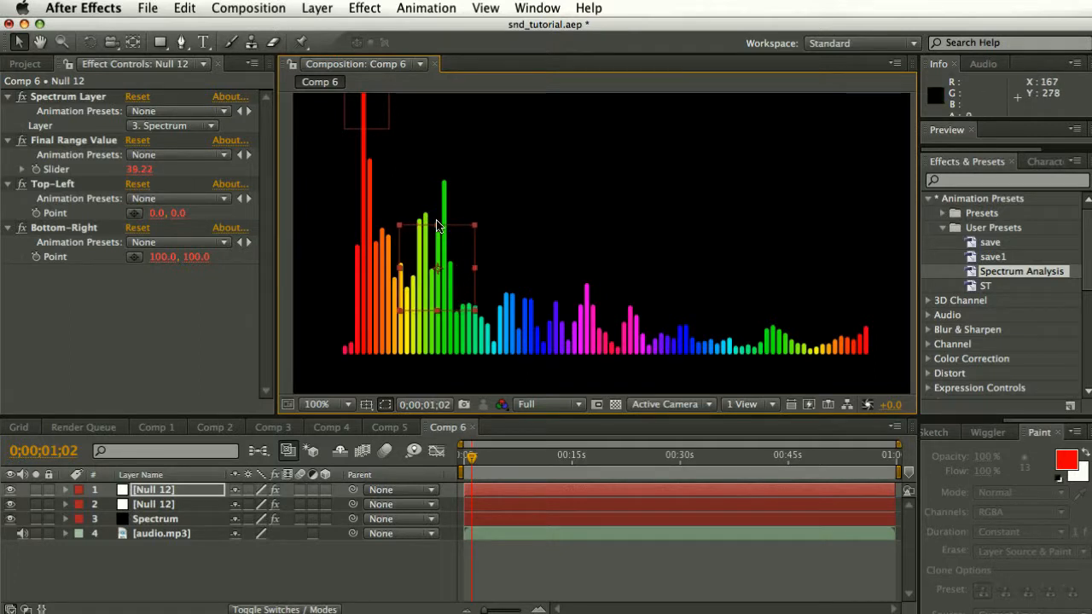
pyautogui.moveTo(436, 227)
pyautogui.mouseDown()
pyautogui.moveTo(465, 223)
pyautogui.moveTo(431, 215)
pyautogui.mouseUp()
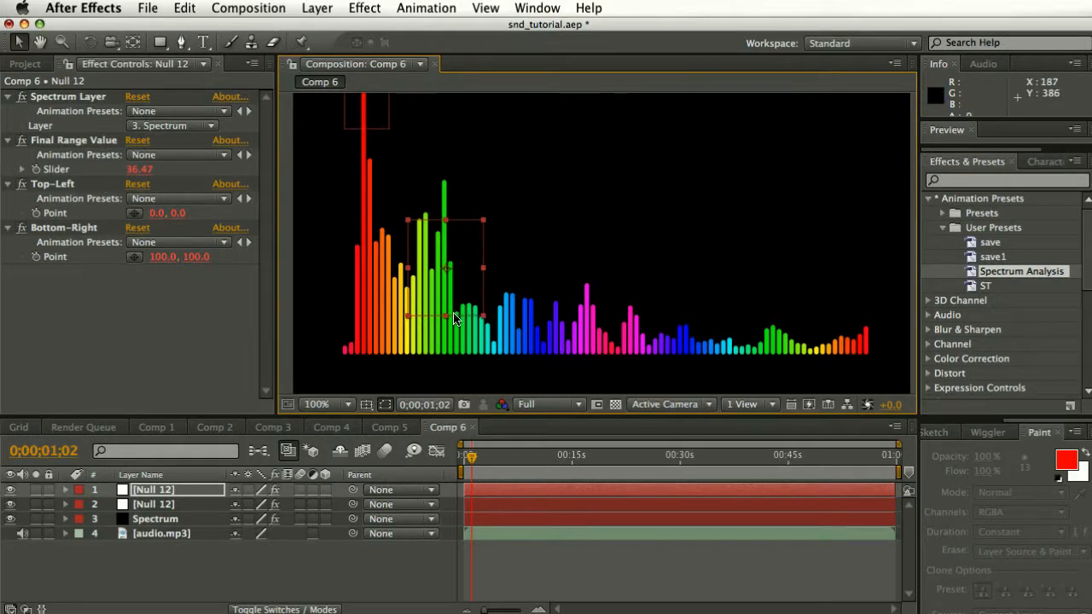
pyautogui.moveTo(447, 315); pyautogui.dragTo(447, 311)
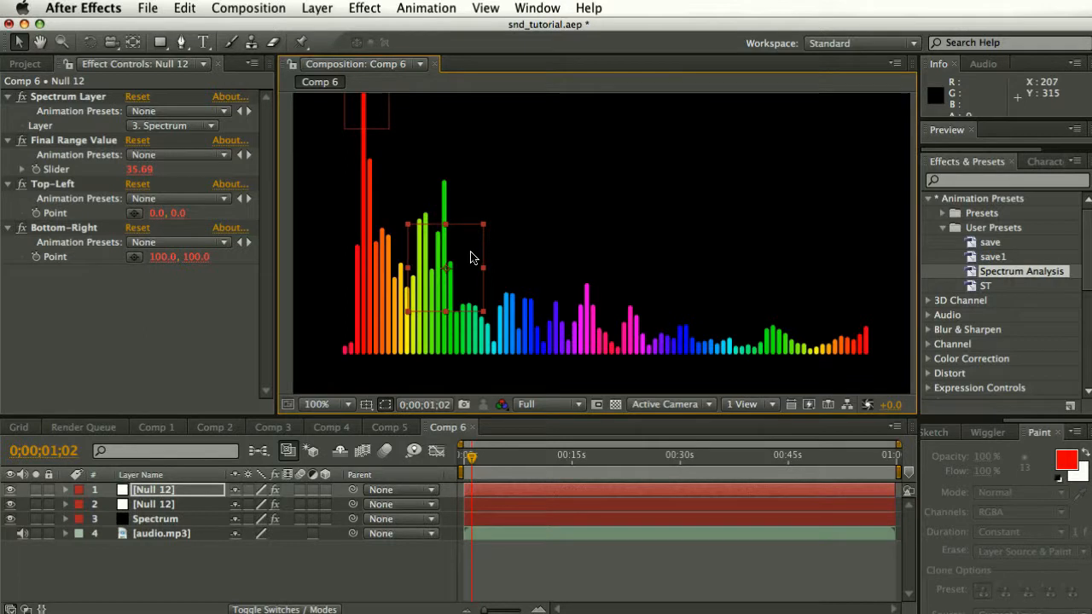
pyautogui.moveTo(475, 456); pyautogui.dragTo(479, 463)
pyautogui.press('.')
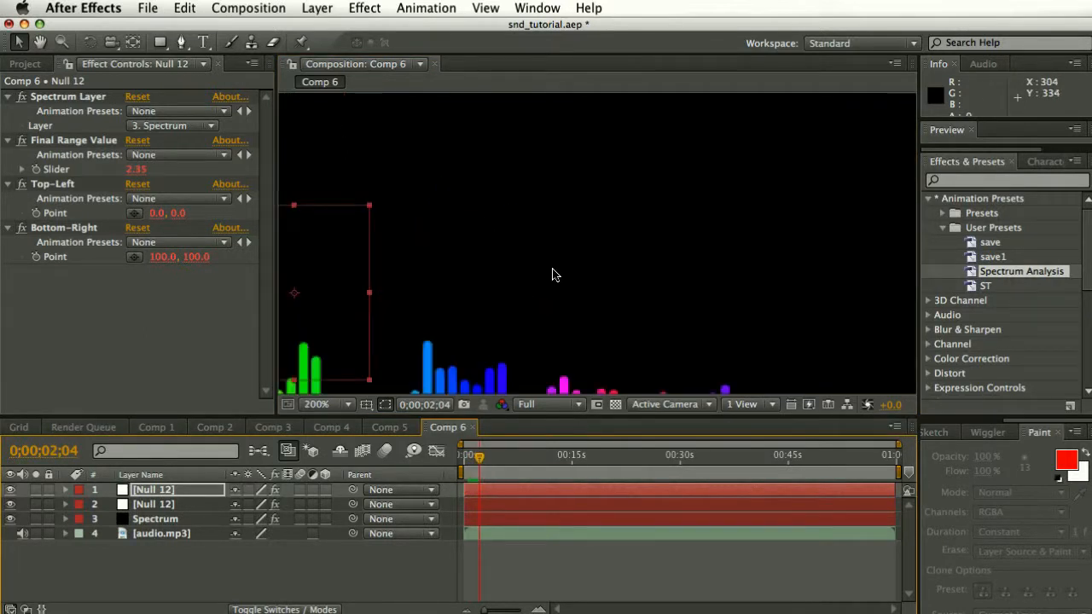
pyautogui.press(',')
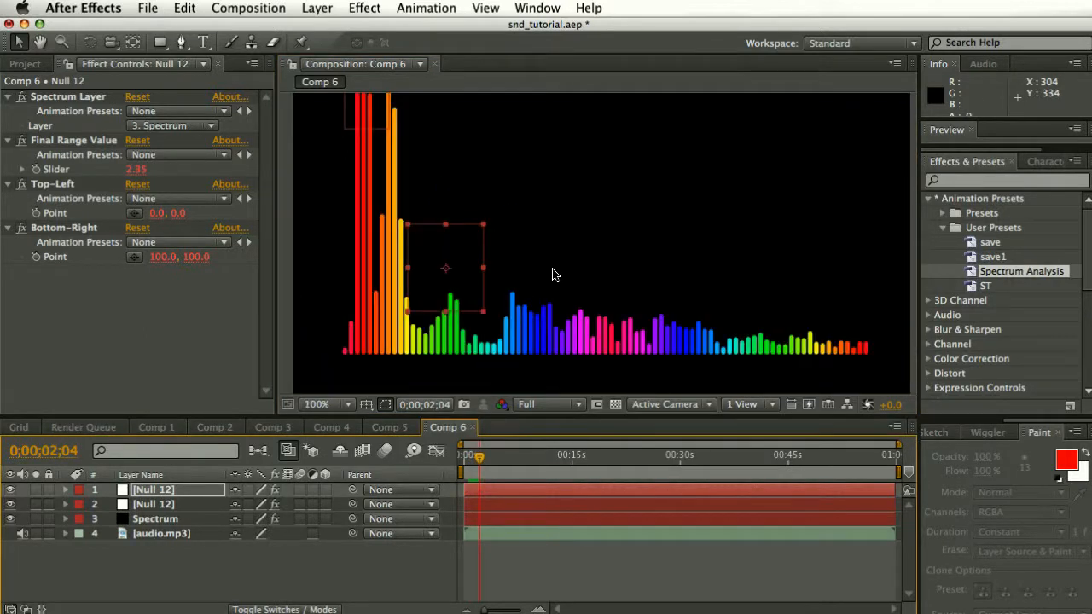
# Lower the null over the red and orange bars, widen it slightly to cover that band, and reduce its height.
pyautogui.click(40, 41)
pyautogui.moveTo(662, 227); pyautogui.dragTo(708, 309)
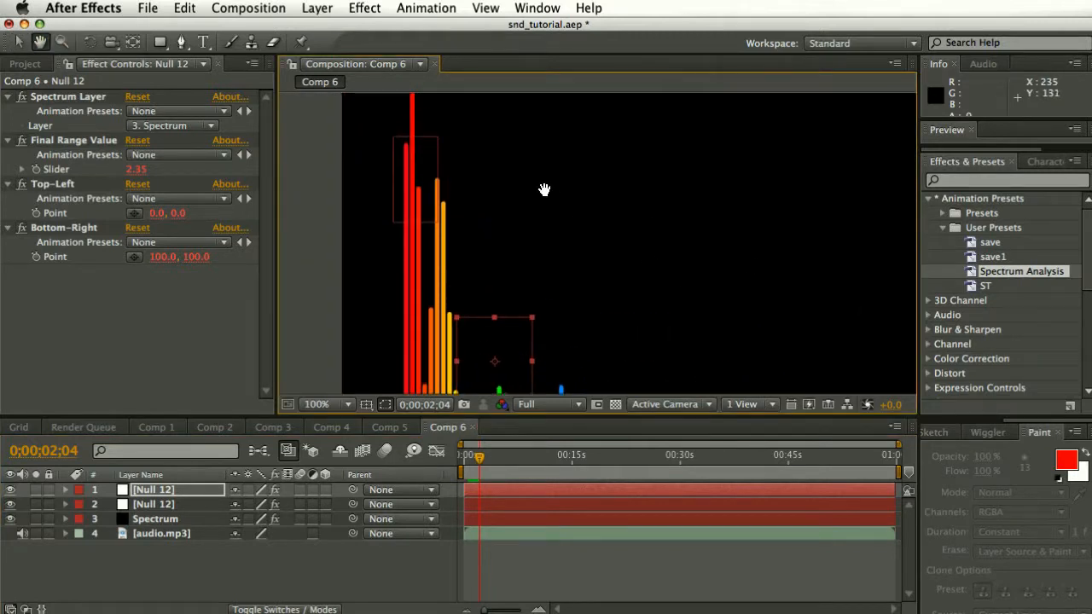
pyautogui.click(19, 41)
pyautogui.click(424, 141)
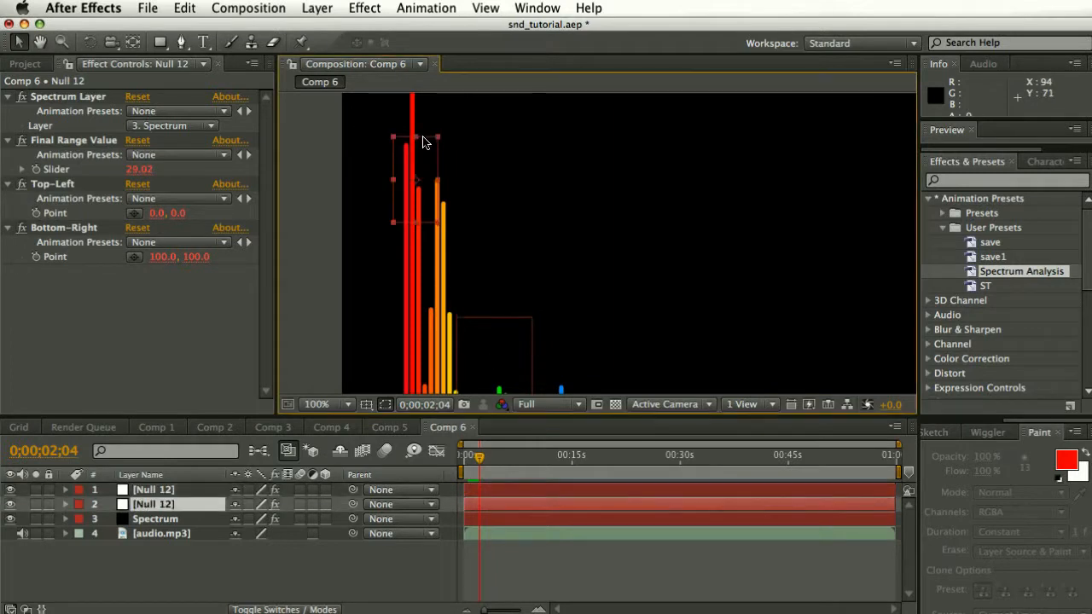
pyautogui.moveTo(425, 143); pyautogui.dragTo(432, 175)
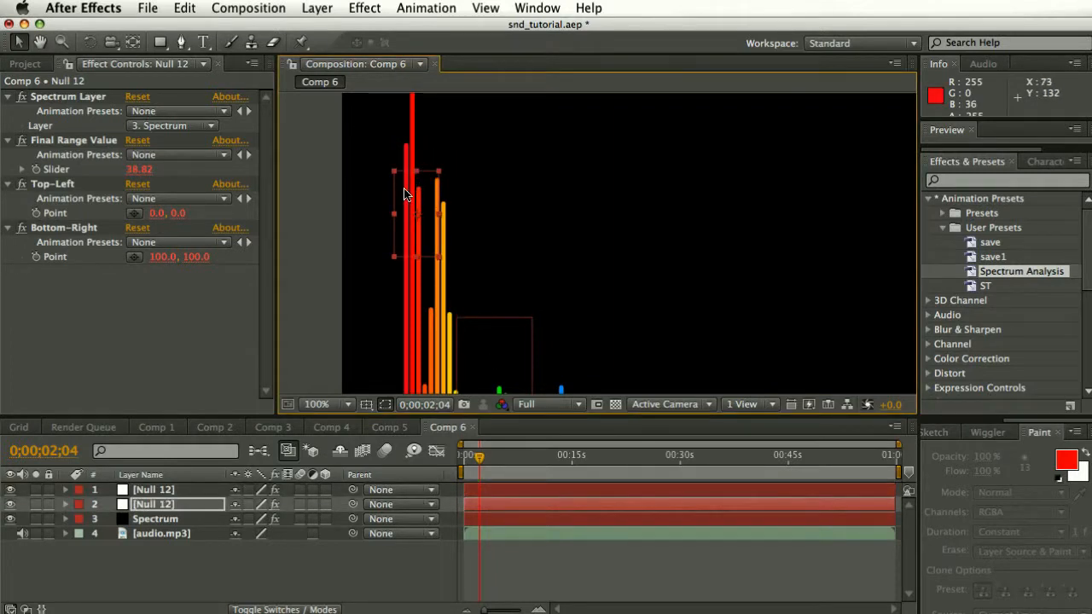
pyautogui.moveTo(395, 218); pyautogui.dragTo(389, 217)
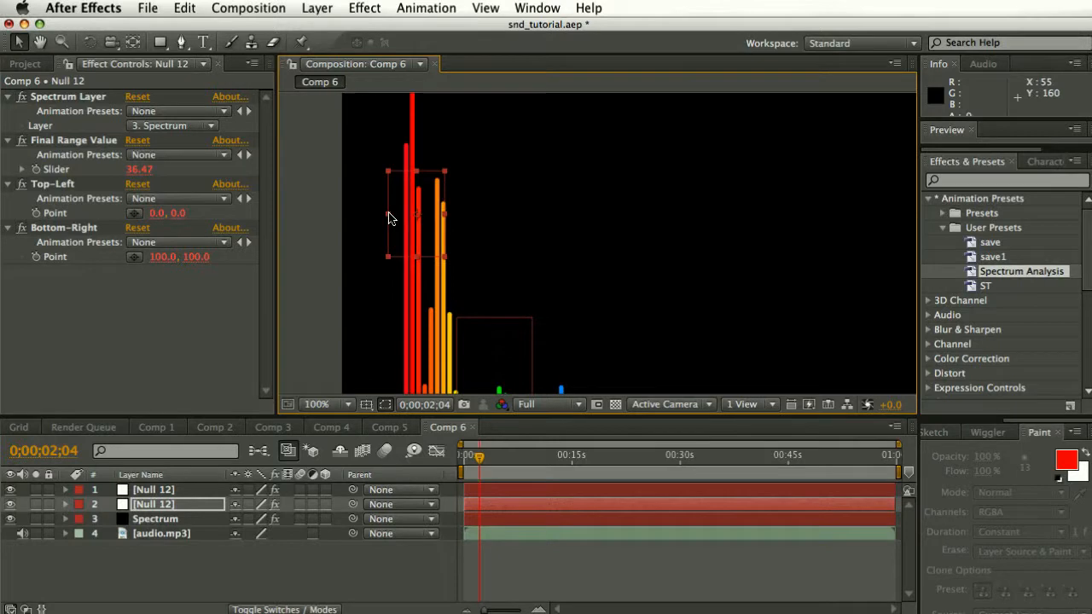
pyautogui.moveTo(418, 172)
pyautogui.mouseDown()
pyautogui.moveTo(446, 214)
pyautogui.moveTo(421, 190)
pyautogui.mouseUp()
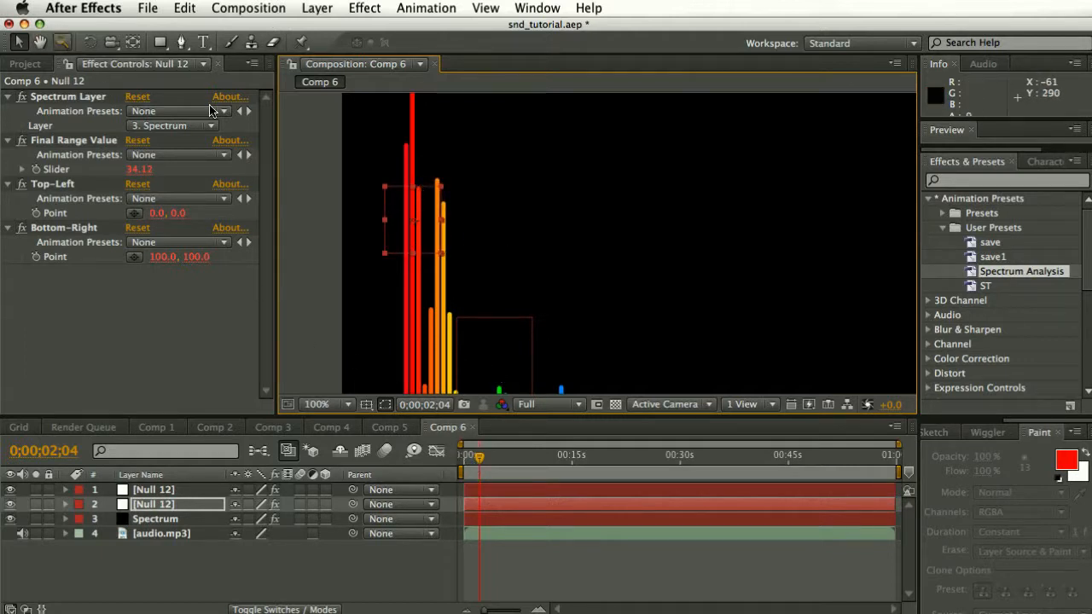
# Check how the resized null's Final Range Value responds to the bars at several times up to and beyond 0;00;08;17.
pyautogui.click(40, 41)
pyautogui.moveTo(521, 252); pyautogui.dragTo(564, 180)
pyautogui.moveTo(476, 461); pyautogui.dragTo(522, 469)
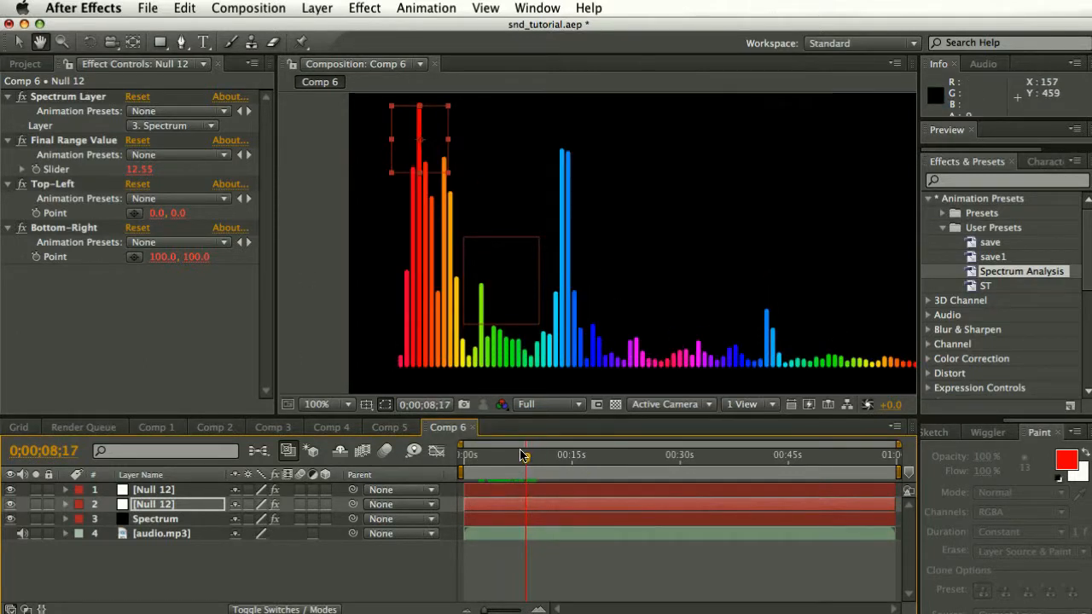
pyautogui.moveTo(522, 455); pyautogui.dragTo(534, 455)
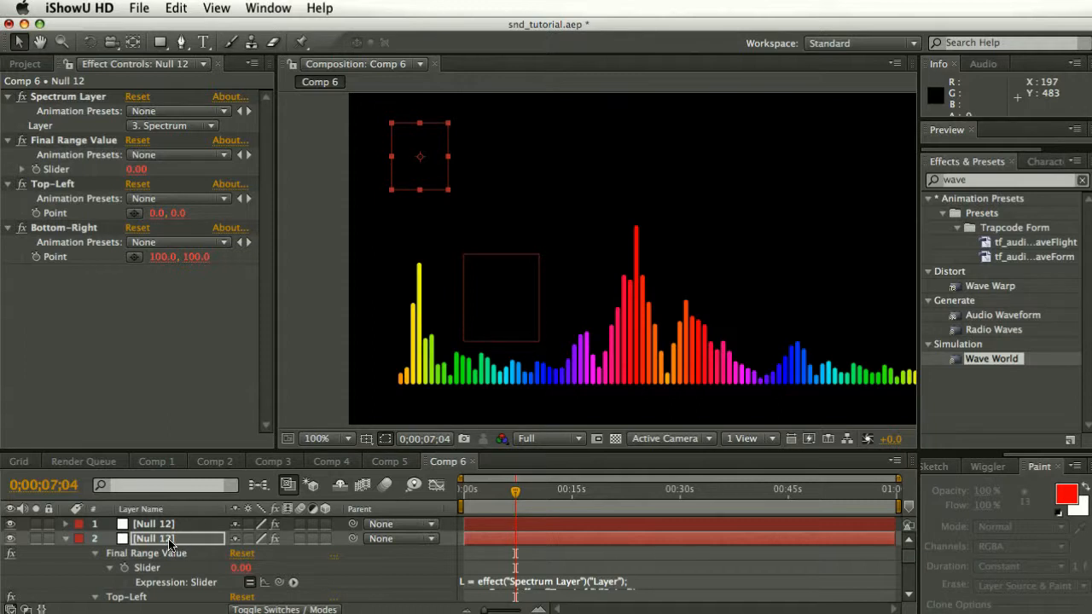
# At 0;00;01;13, convert the expression on the lower null's Final Range Value slider to keyframes.
pyautogui.click(169, 543)
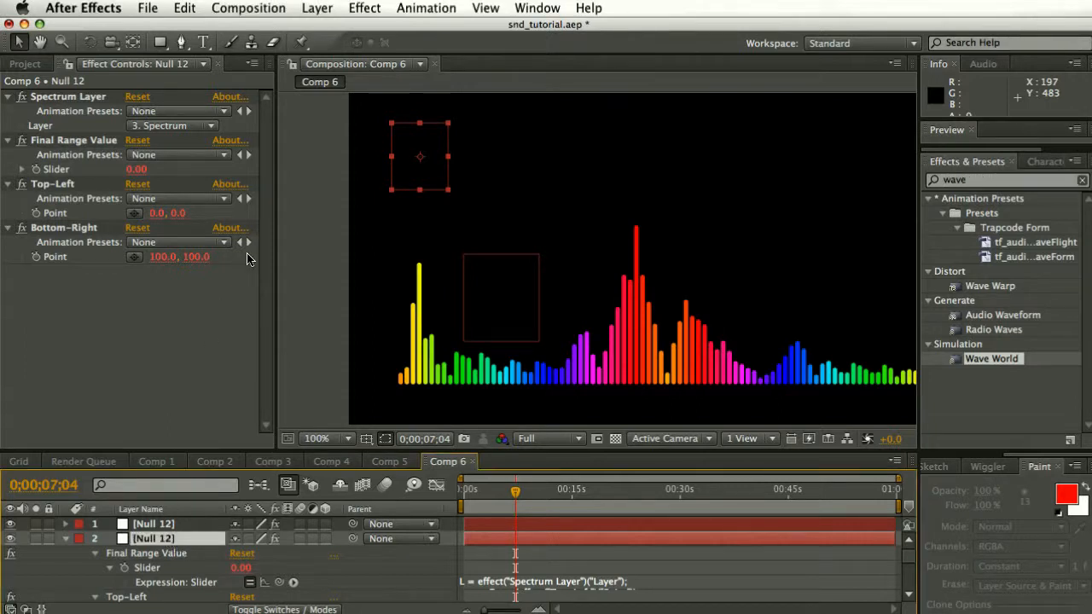
pyautogui.click(469, 497)
pyautogui.moveTo(468, 496); pyautogui.dragTo(474, 496)
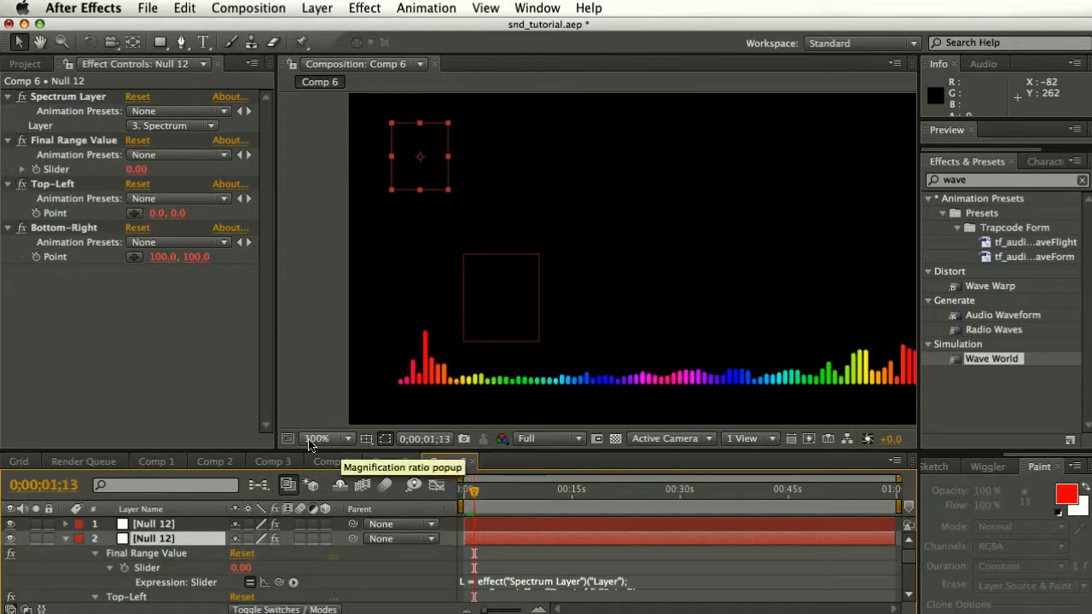
pyautogui.click(168, 570)
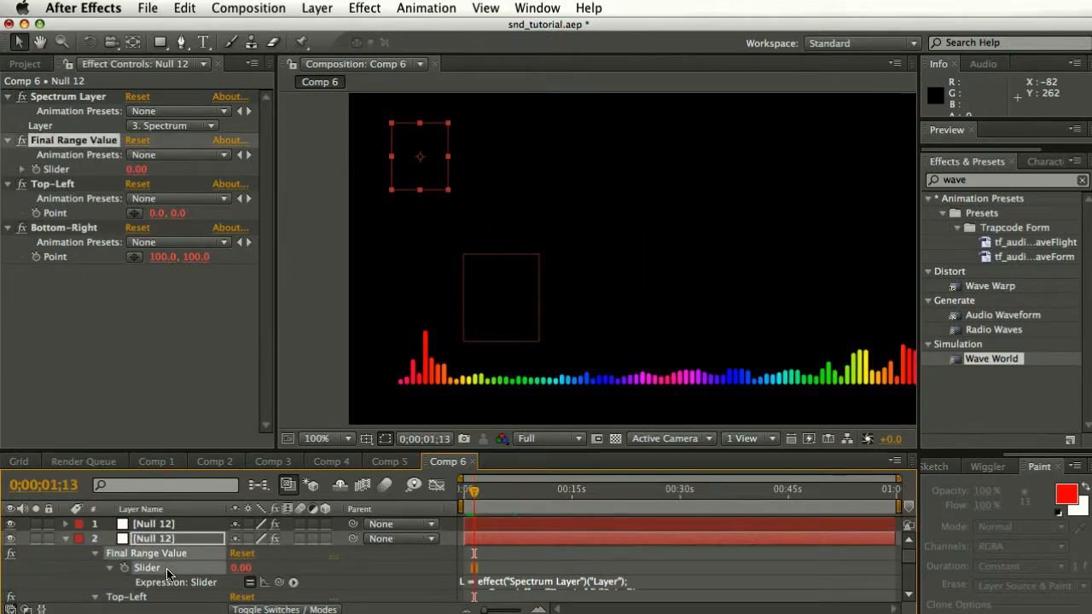
pyautogui.click(413, 10)
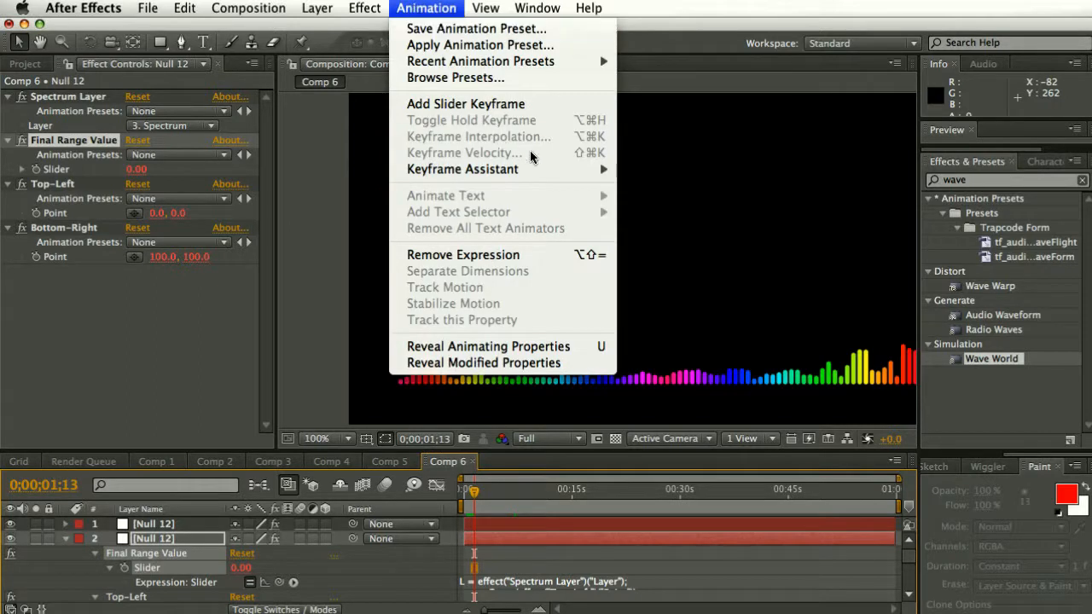
pyautogui.moveTo(502, 169)
pyautogui.click(659, 184)
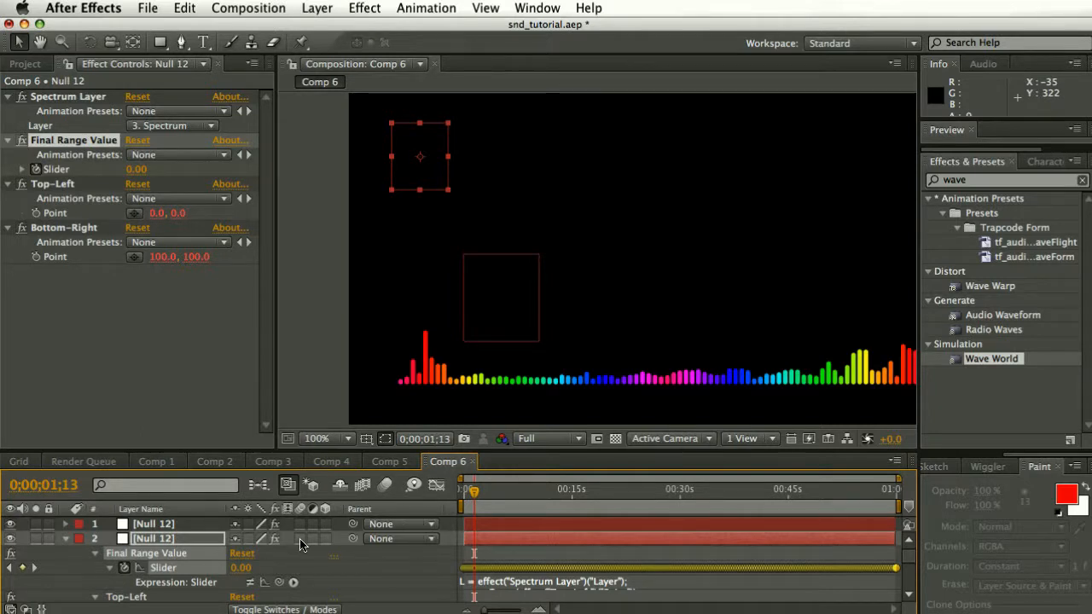
# Inspect the converted slider's curve in the Graph Editor with the timeline area enlarged.
pyautogui.click(435, 486)
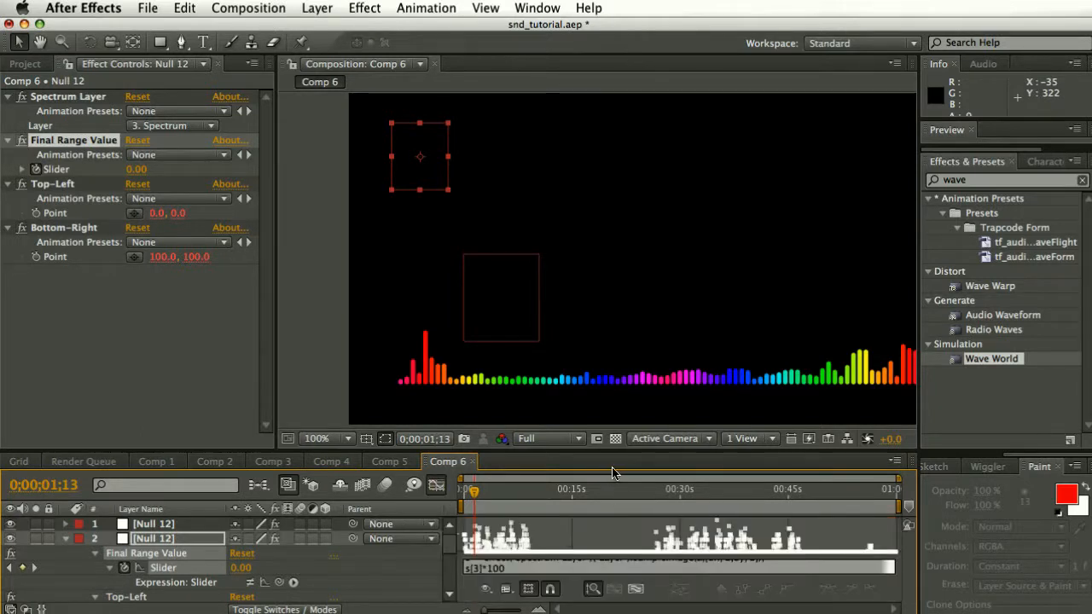
pyautogui.moveTo(597, 450); pyautogui.dragTo(598, 231)
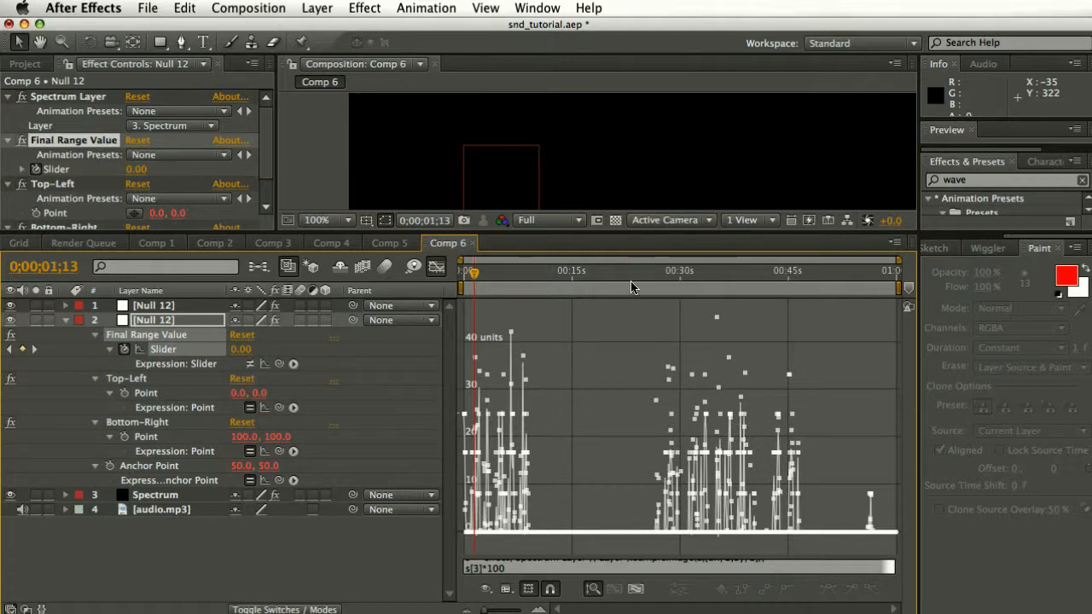
pyautogui.click(158, 307)
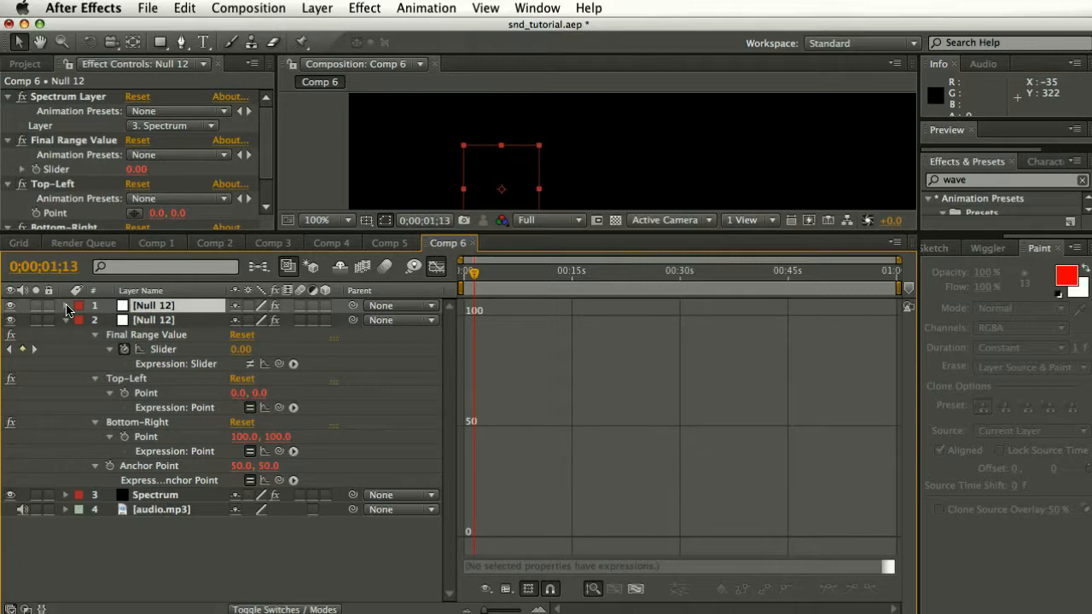
# Rename the lower null layer Range1 and the upper null layer Range2.
pyautogui.click(138, 321)
pyautogui.press('Return')
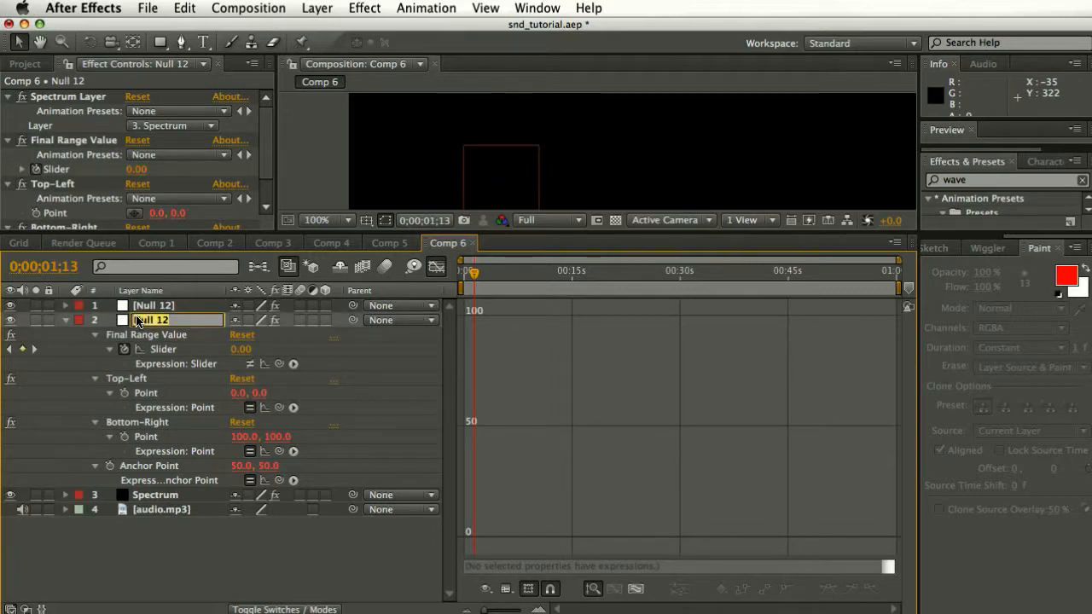
pyautogui.press('BackSpace')
pyautogui.write('Range1')
pyautogui.click(166, 307)
pyautogui.press('Return')
pyautogui.write('Ra')
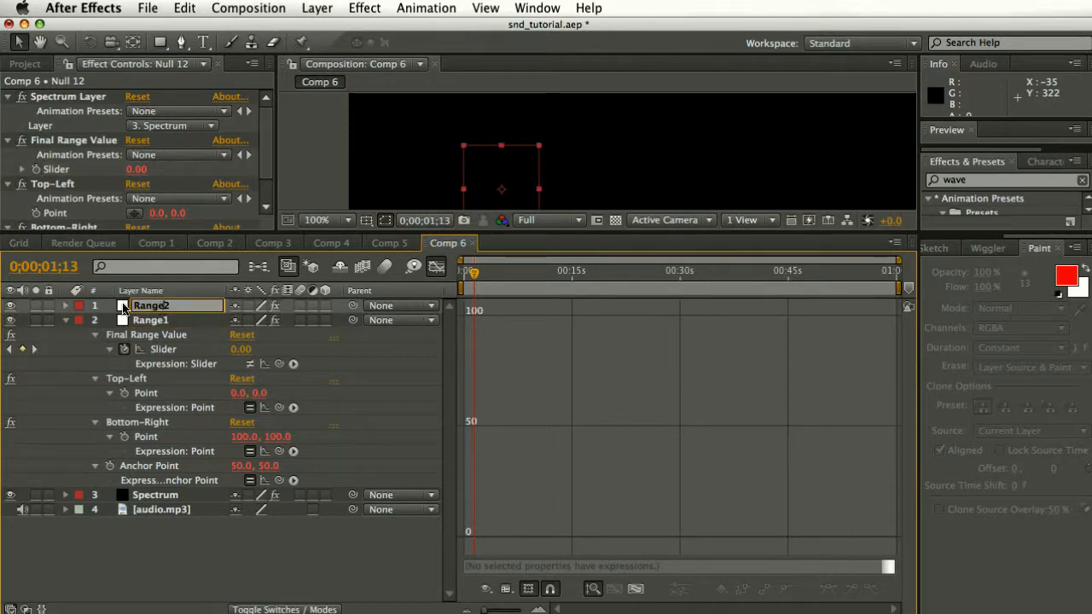
pyautogui.write('nge2')
pyautogui.press('Return')
# Reveal Range2's expressions and convert its Final Range Value slider expression to keyframes from the start of the composition.
pyautogui.press('e')
pyautogui.press('e')
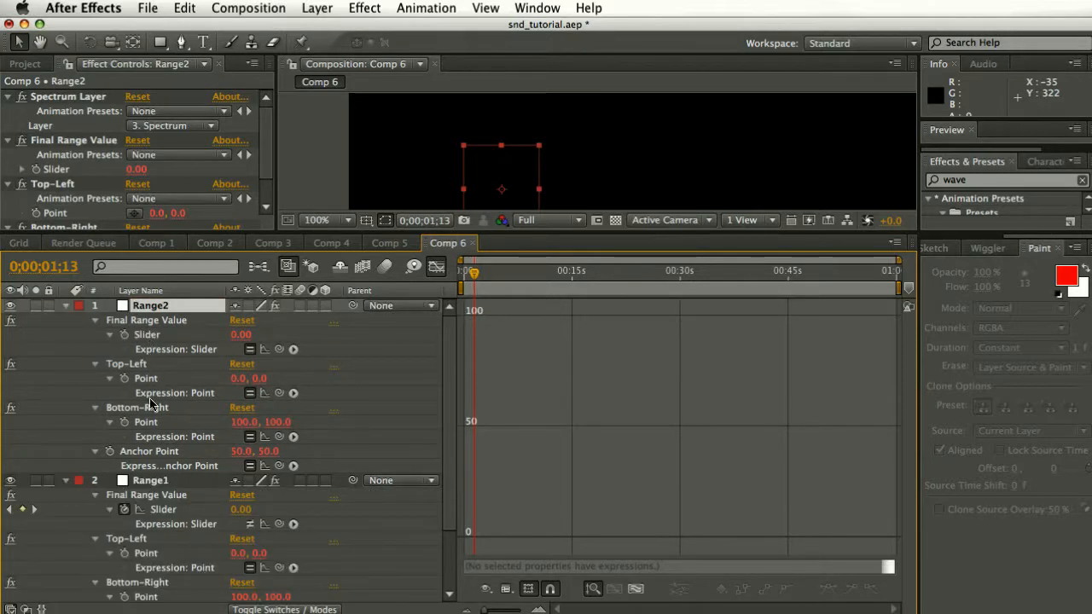
pyautogui.click(147, 334)
pyautogui.press('Home')
pyautogui.click(412, 7)
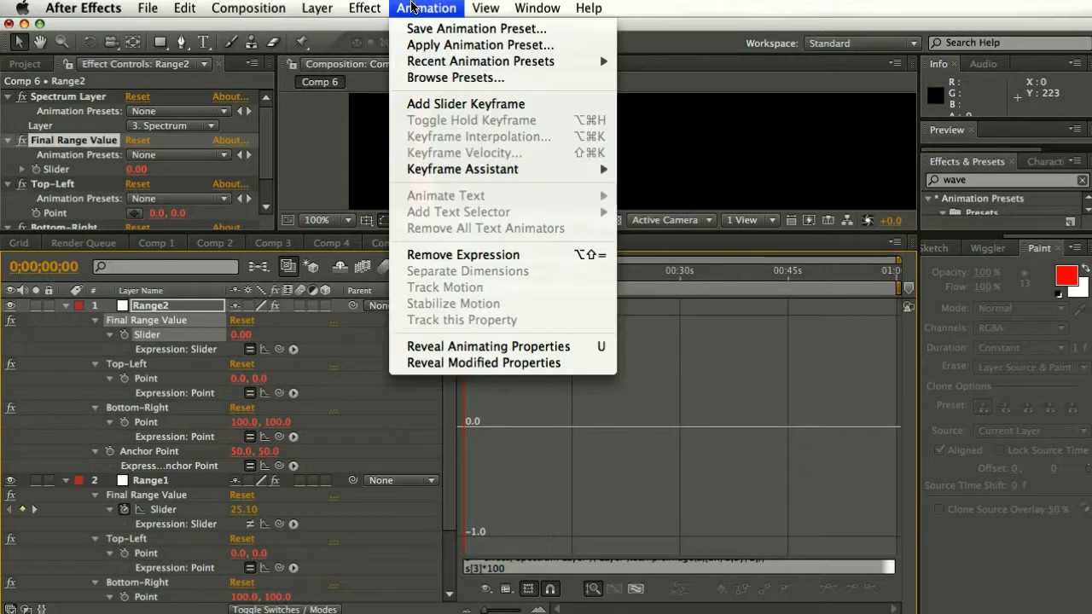
pyautogui.moveTo(486, 173)
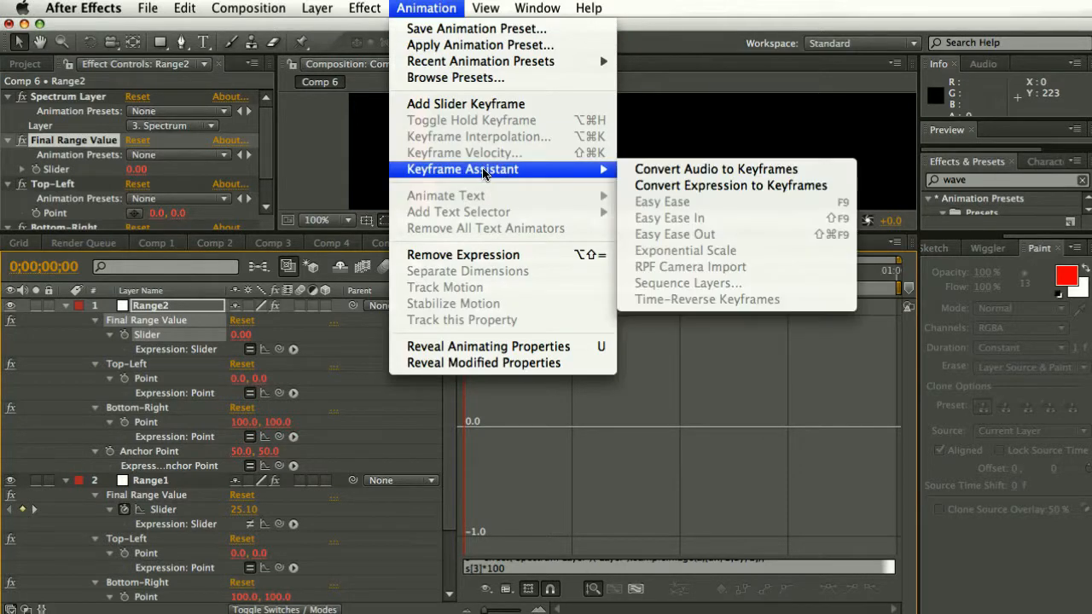
pyautogui.click(638, 186)
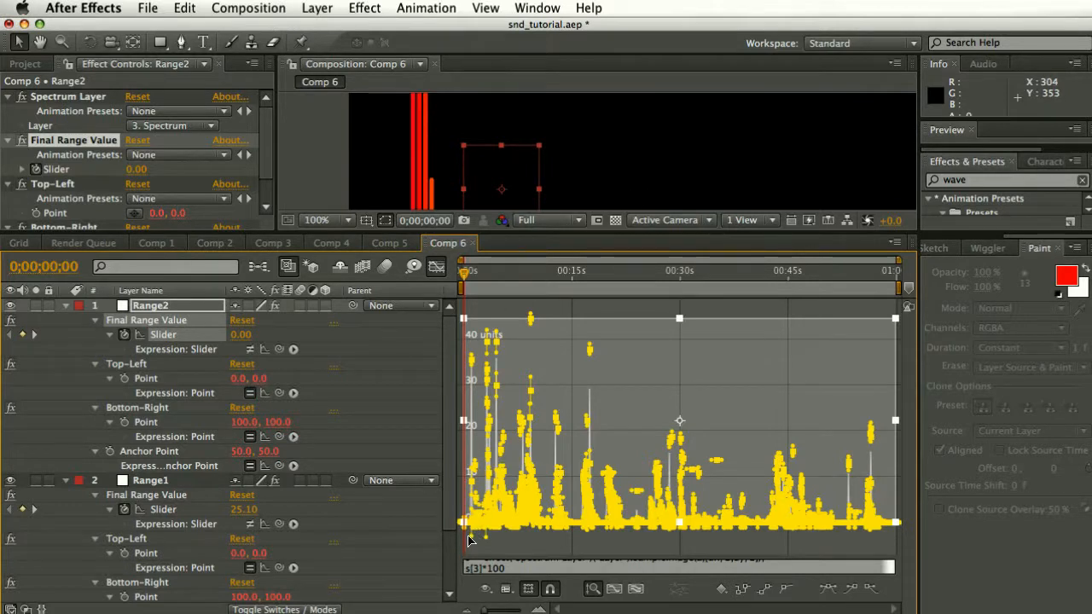
# Go to 0;00;00;11, collapse the Range1 and Range2 layers, and return to a smaller timeline in layer bar view.
pyautogui.moveTo(464, 273); pyautogui.dragTo(466, 274)
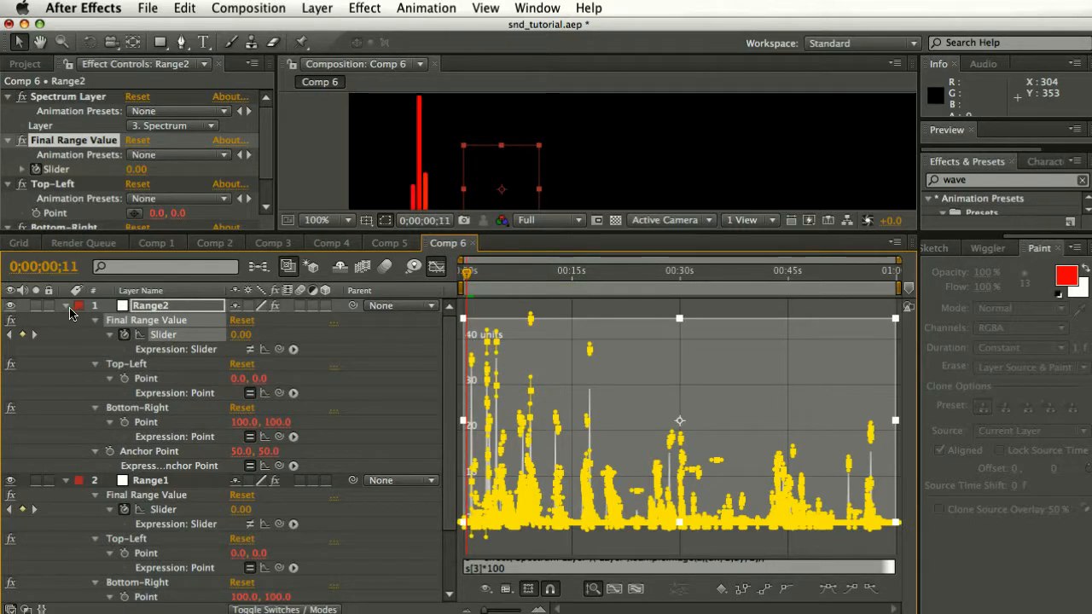
pyautogui.click(66, 306)
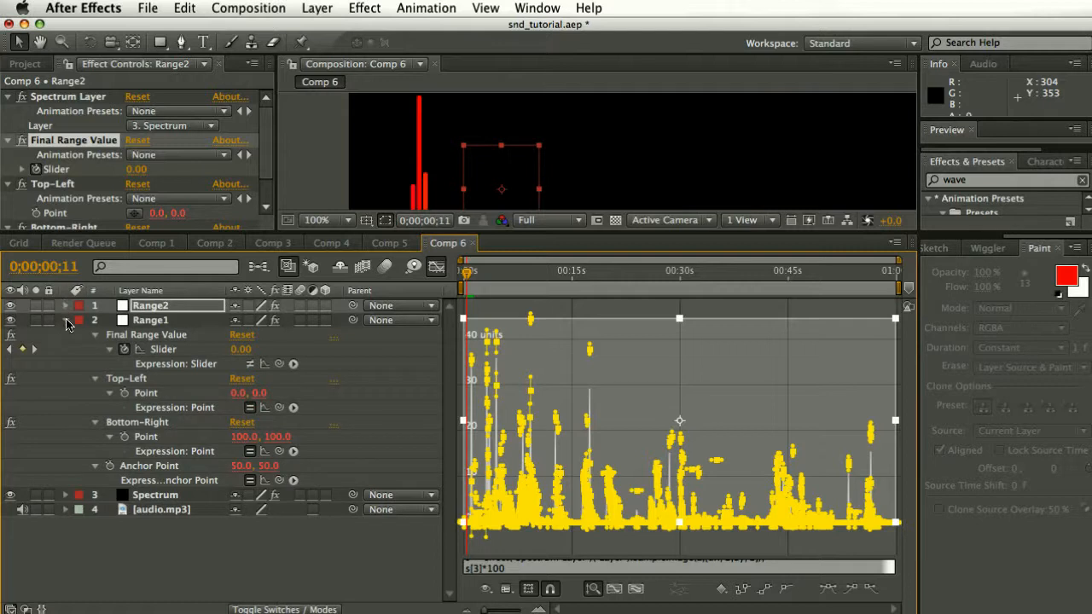
pyautogui.click(66, 320)
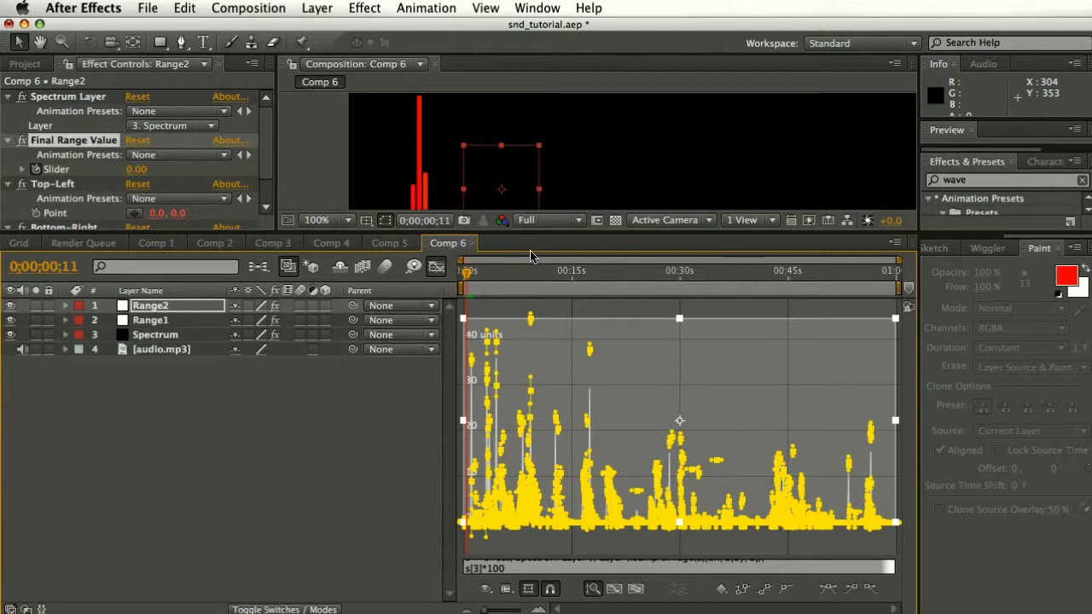
pyautogui.moveTo(535, 232); pyautogui.dragTo(548, 438)
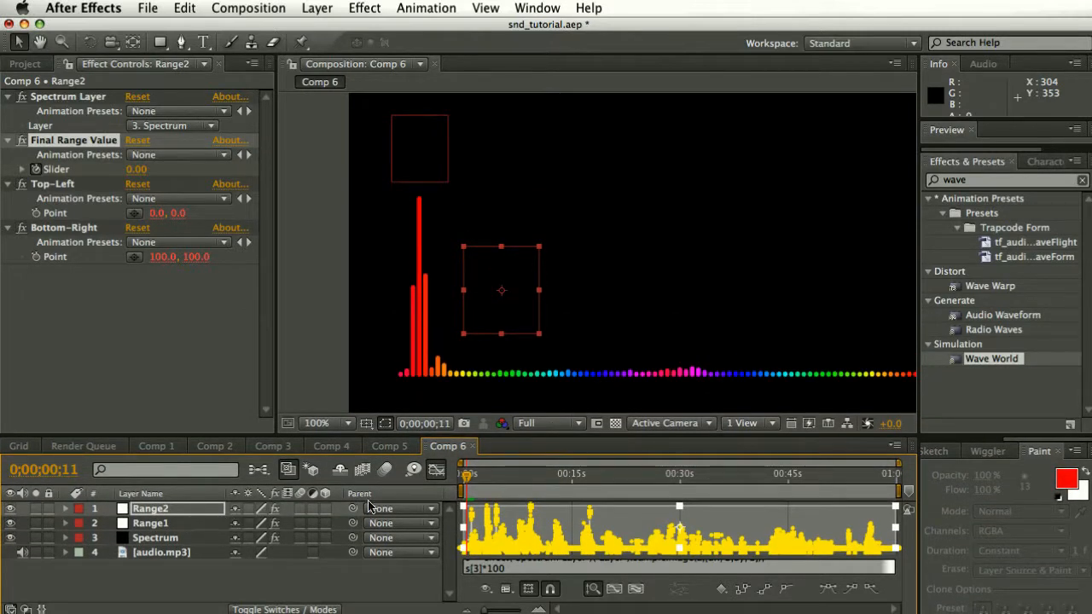
pyautogui.click(436, 470)
# Create a black 720 x 480 px solid and apply the Wave World effect to it.
pyautogui.press('super+y')
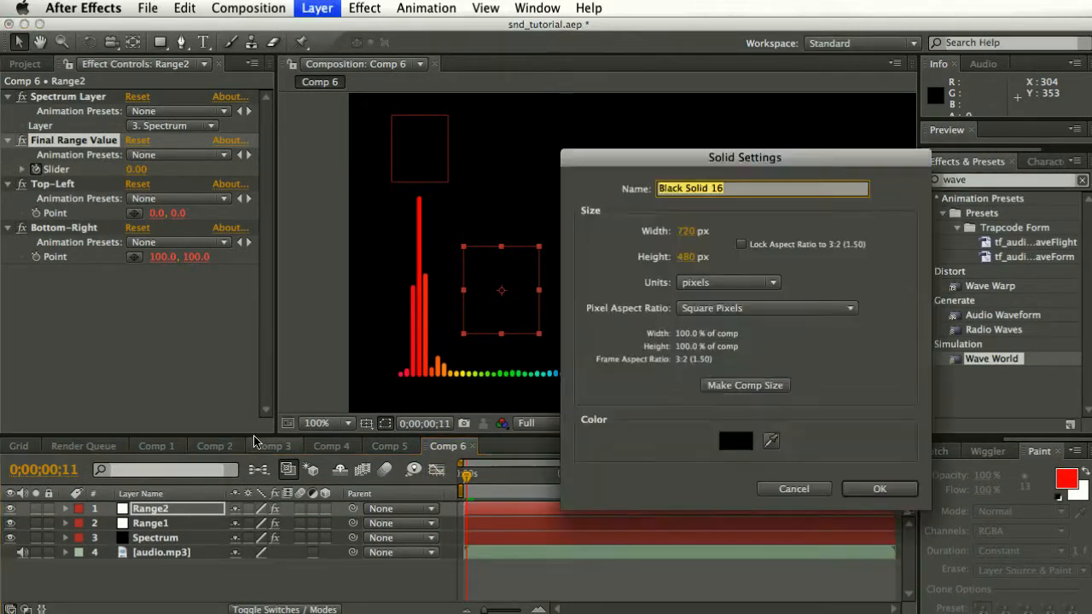
pyautogui.click(854, 488)
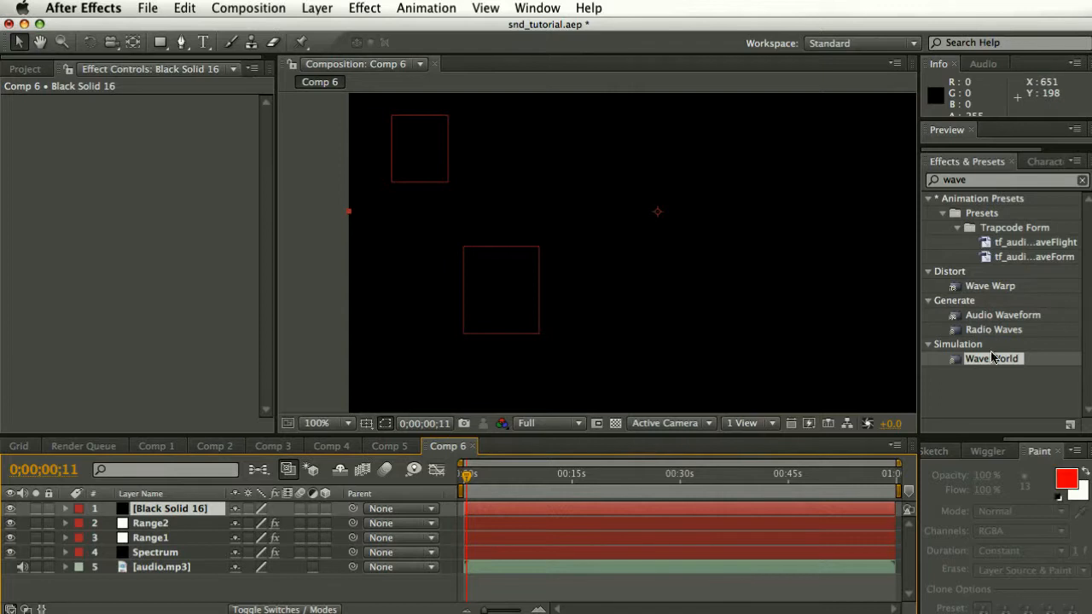
pyautogui.click(979, 183)
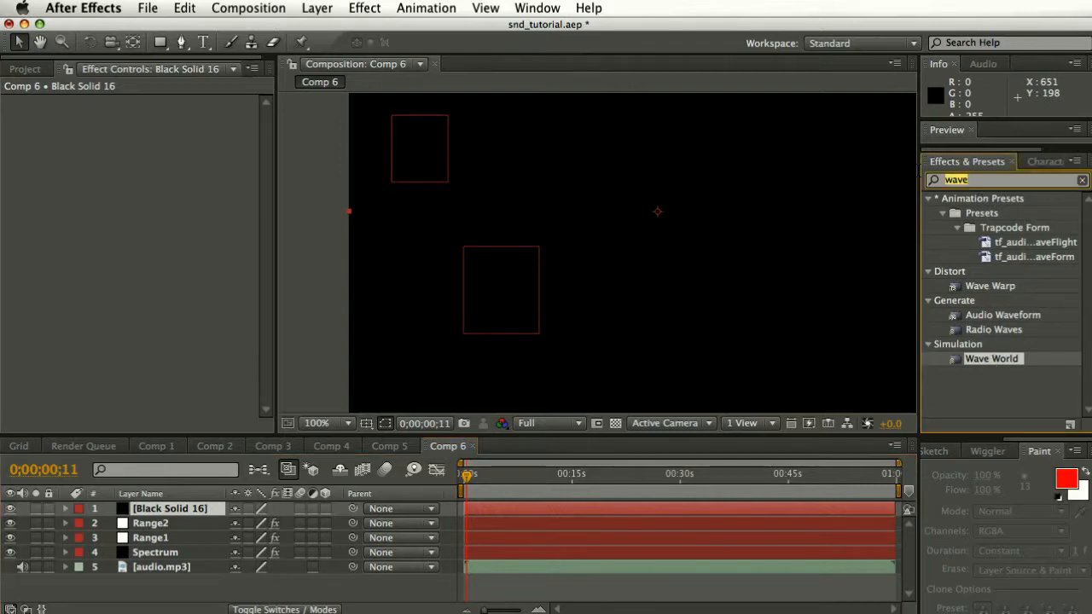
pyautogui.write('wave')
pyautogui.doubleClick(981, 359)
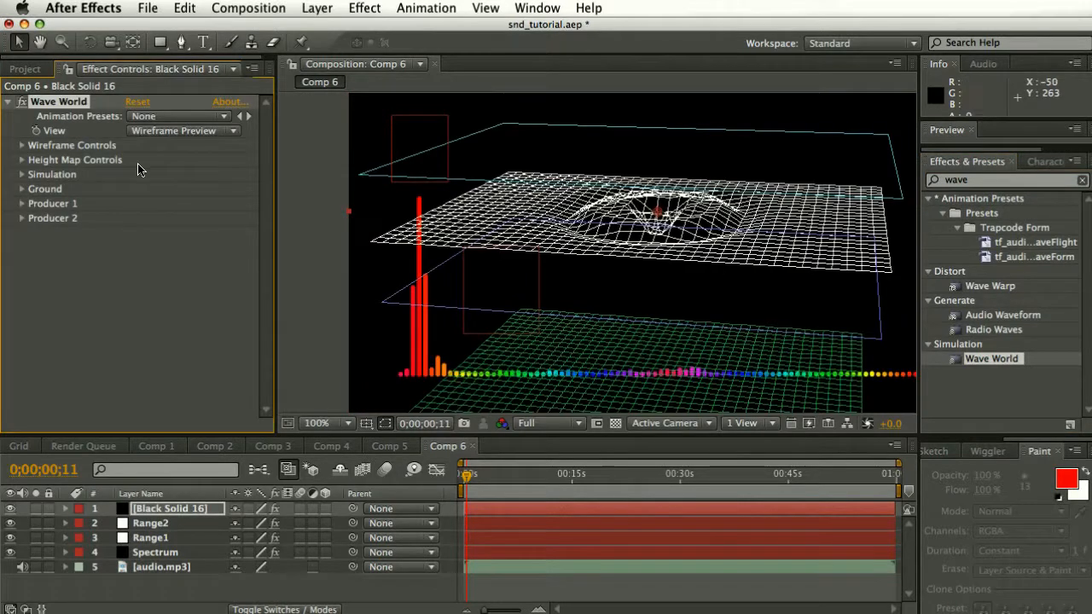
# Set Wave World's view to Height Map and Producer 1's Amplitude to 5.000.
pyautogui.click(173, 131)
pyautogui.click(166, 117)
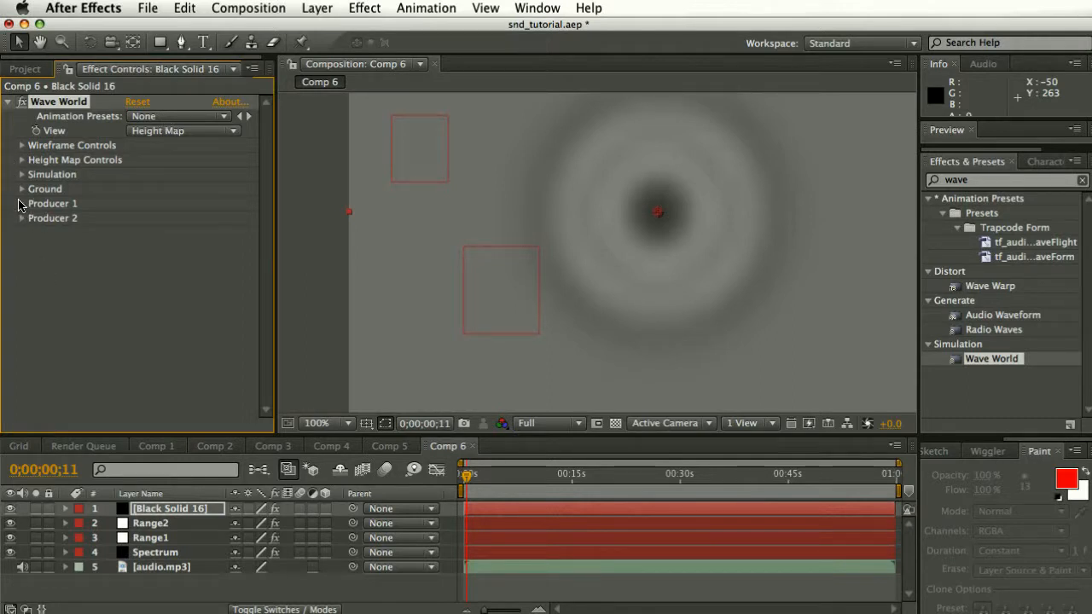
pyautogui.click(21, 203)
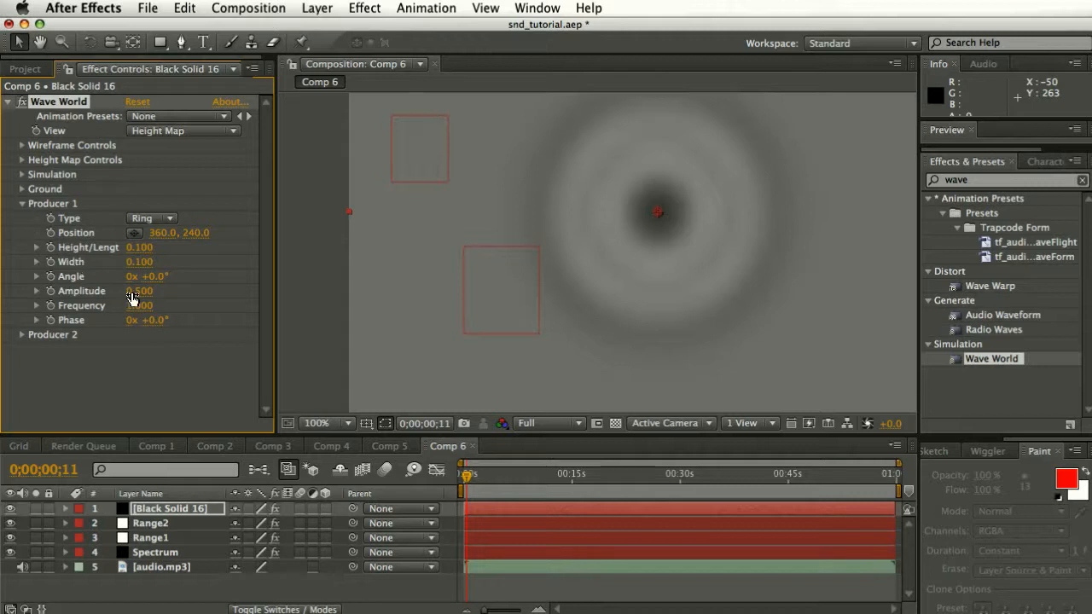
pyautogui.moveTo(141, 292)
pyautogui.mouseDown()
pyautogui.moveTo(164, 293)
pyautogui.moveTo(123, 294)
pyautogui.mouseUp()
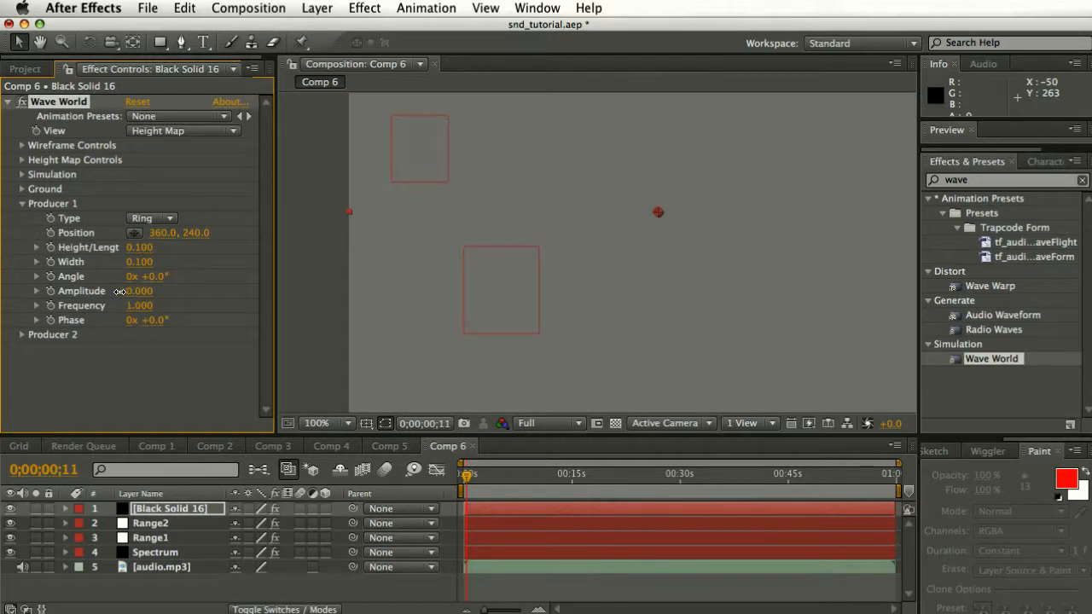
pyautogui.moveTo(119, 292); pyautogui.dragTo(776, 300)
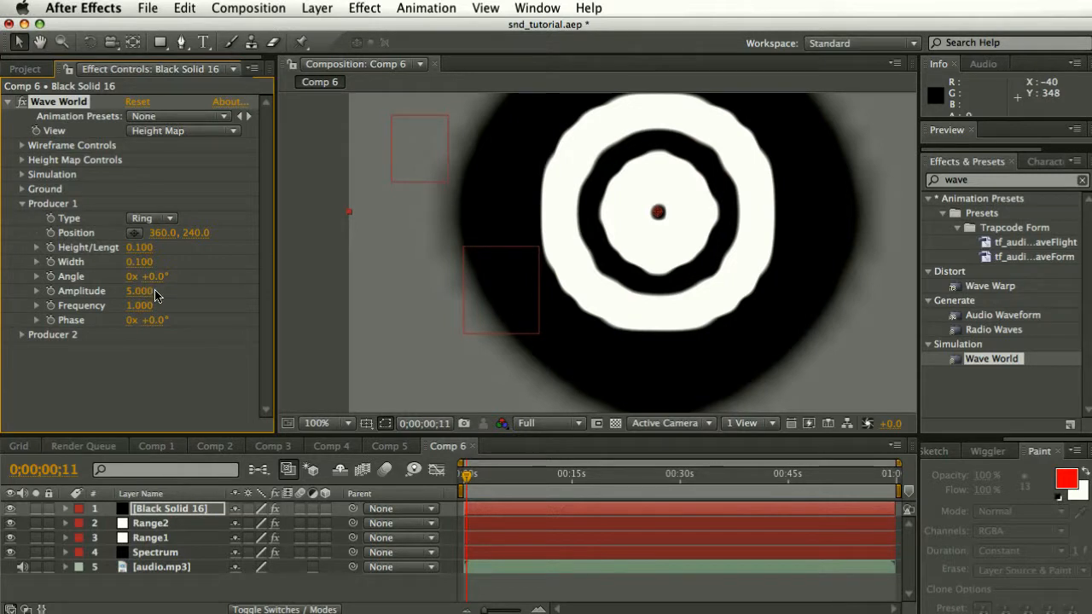
# Link Producer 1's Amplitude to Range1's Final Range Value slider with an expression and scrub to 0;00;06;16.
pyautogui.keyDown('alt'); pyautogui.click(51, 293); pyautogui.keyUp('alt')
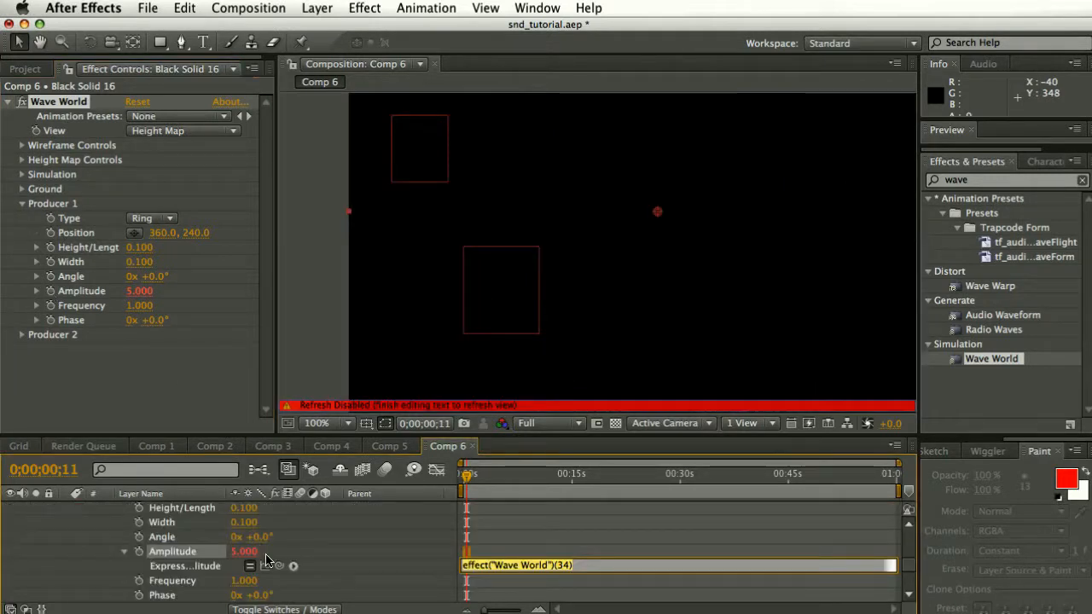
pyautogui.click(330, 567)
pyautogui.scroll(-3, 281, 563)
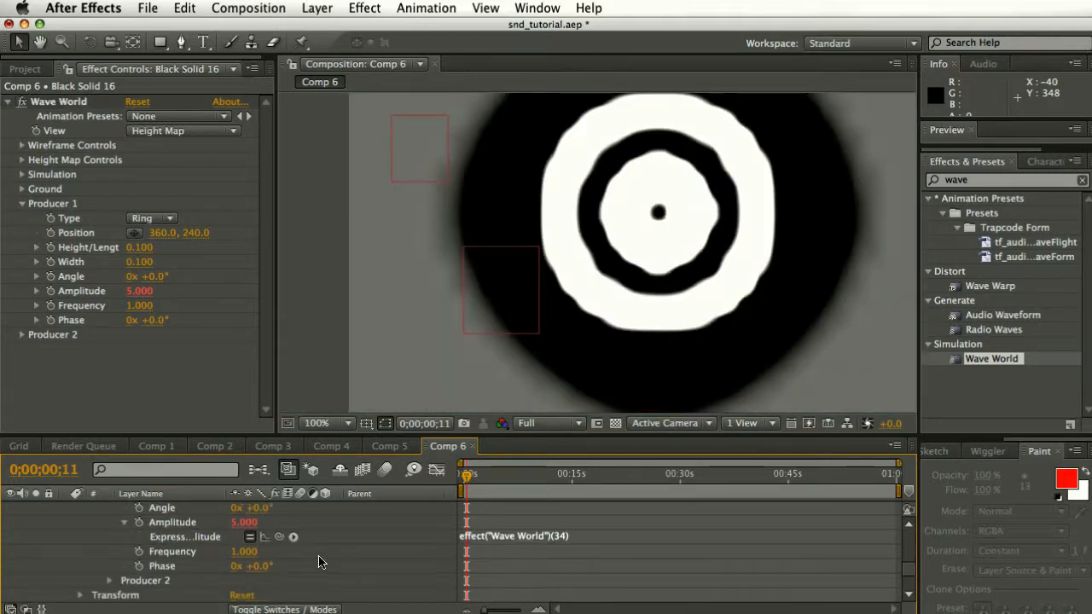
pyautogui.click(66, 566)
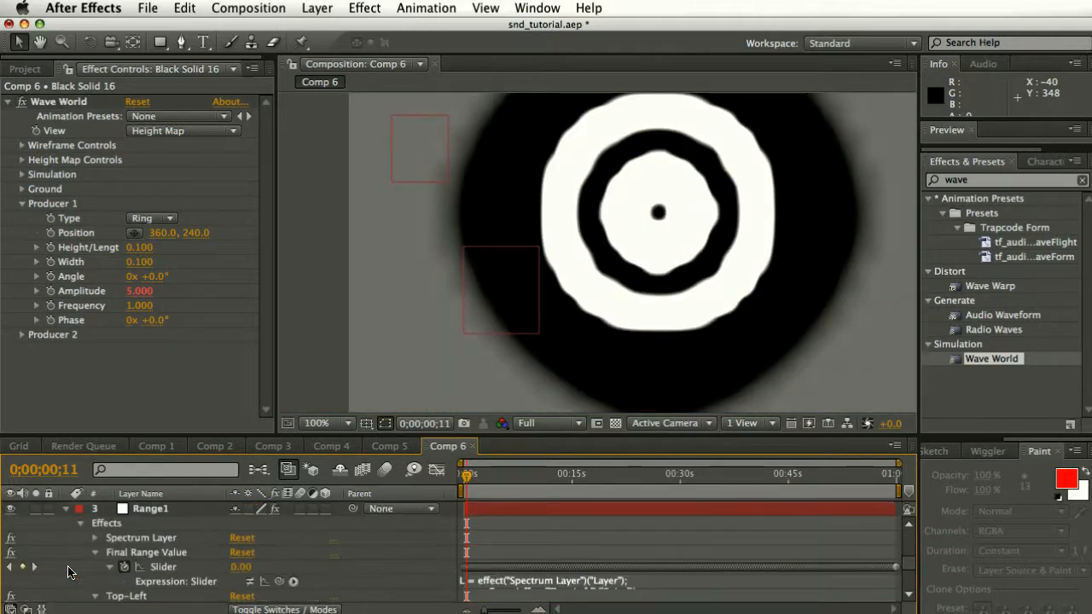
pyautogui.scroll(5, 381, 525)
pyautogui.scroll(2, 381, 525)
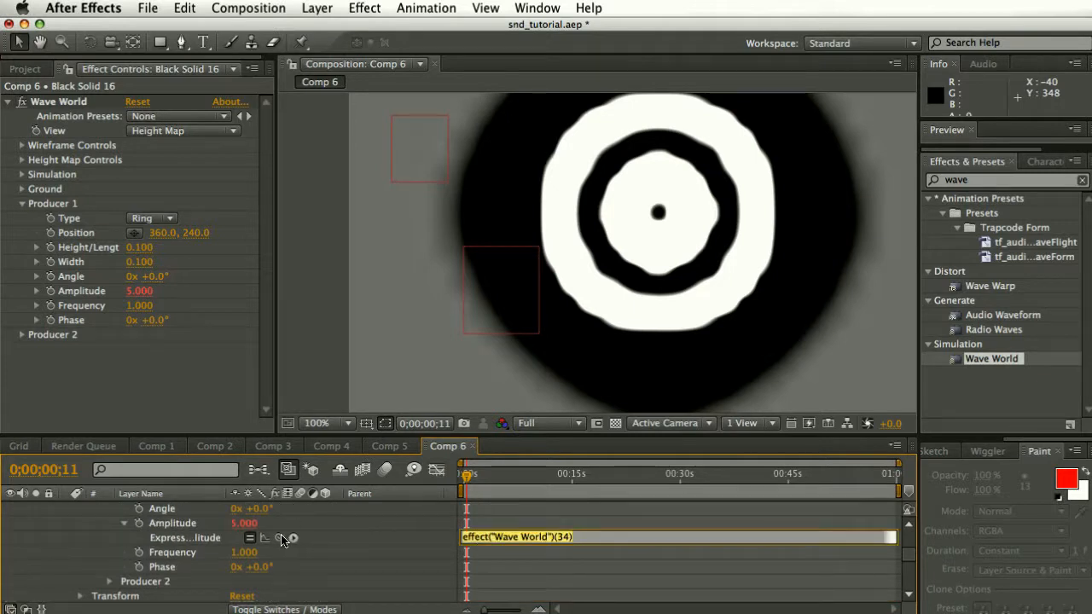
pyautogui.moveTo(279, 537); pyautogui.dragTo(178, 588)
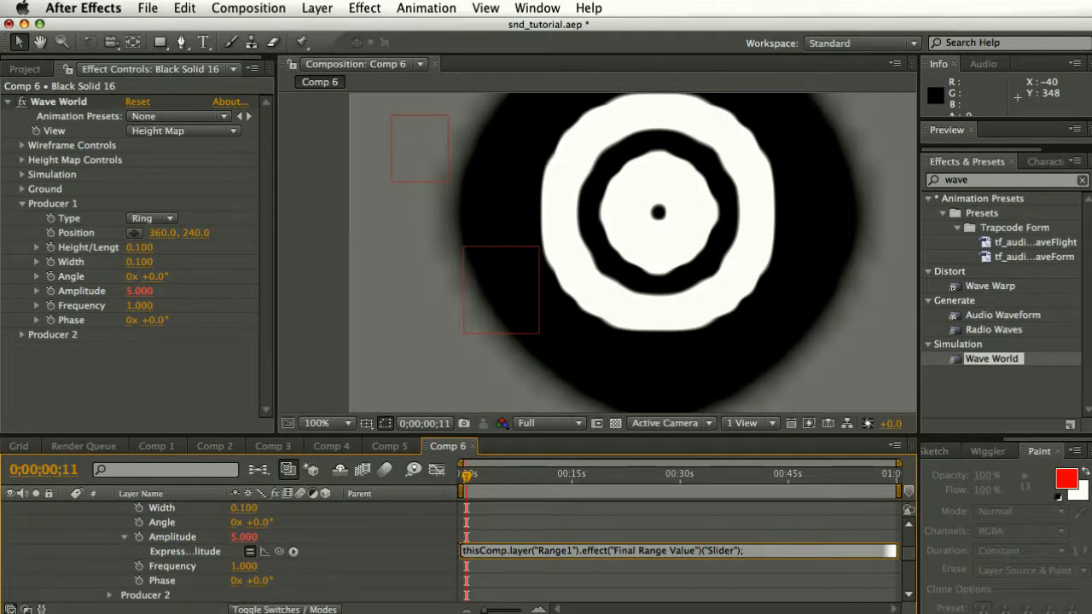
pyautogui.click(450, 552)
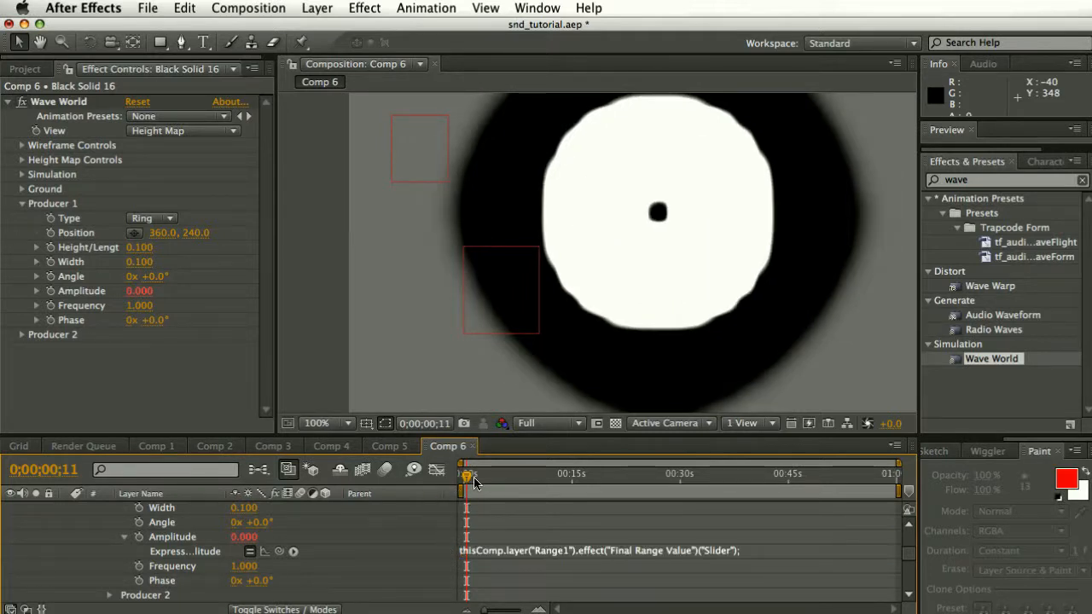
pyautogui.moveTo(467, 478); pyautogui.dragTo(511, 476)
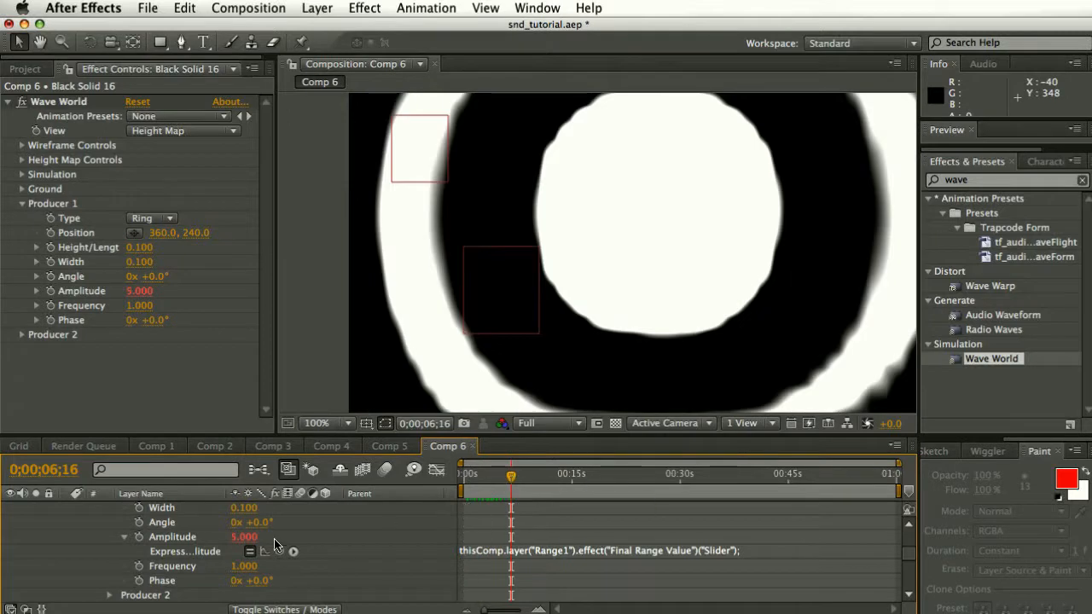
# Rewrite the Amplitude expression to store the Range1 slider link as x and remap it with linear(x,0,50,0,5);.
pyautogui.click(183, 539)
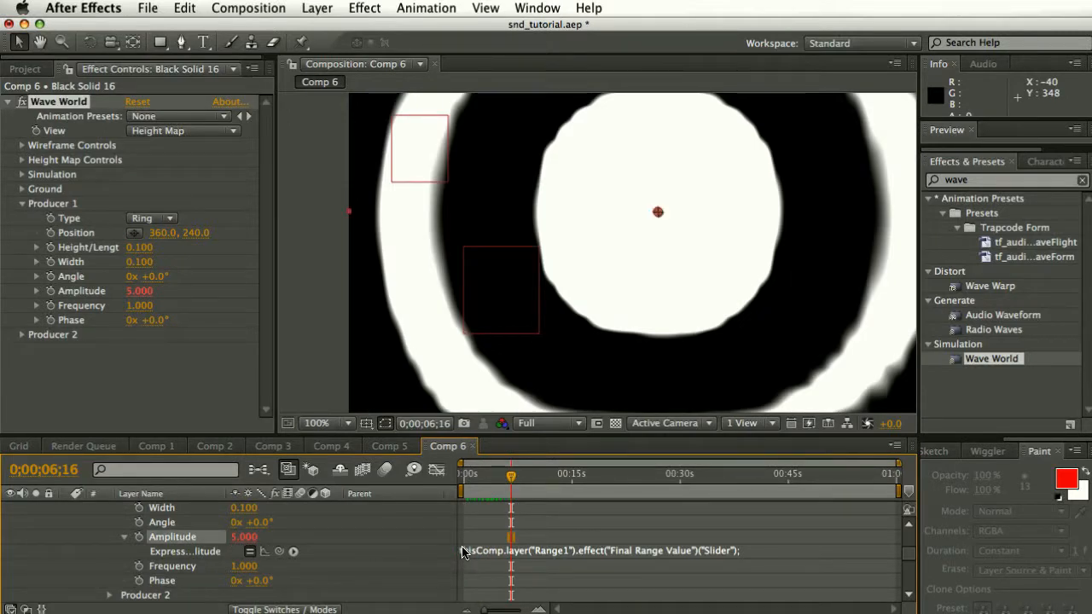
pyautogui.scroll(-6, 418, 557)
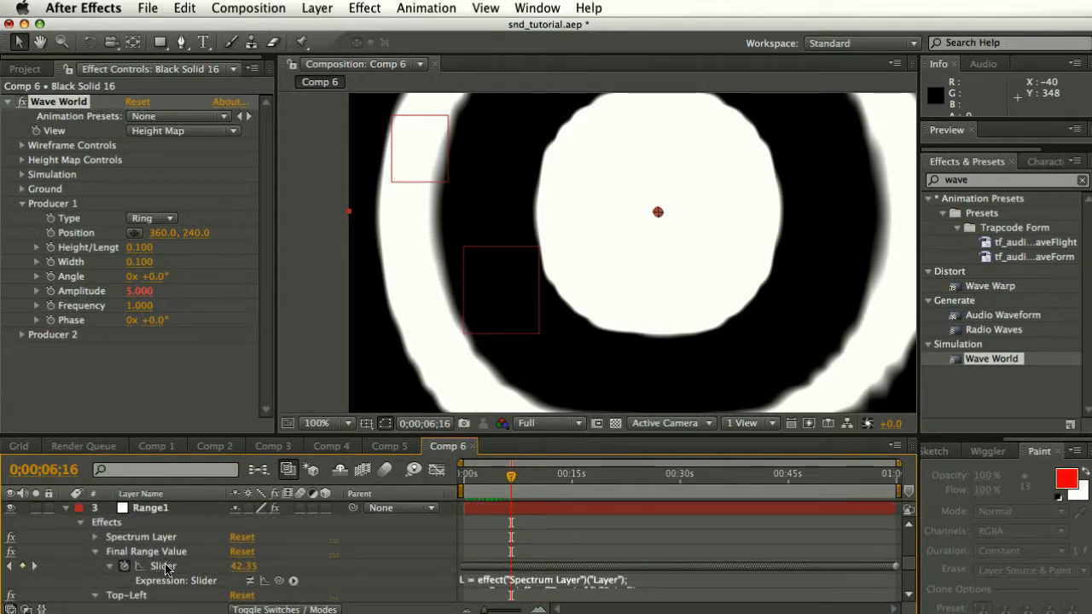
pyautogui.moveTo(167, 570); pyautogui.dragTo(165, 569)
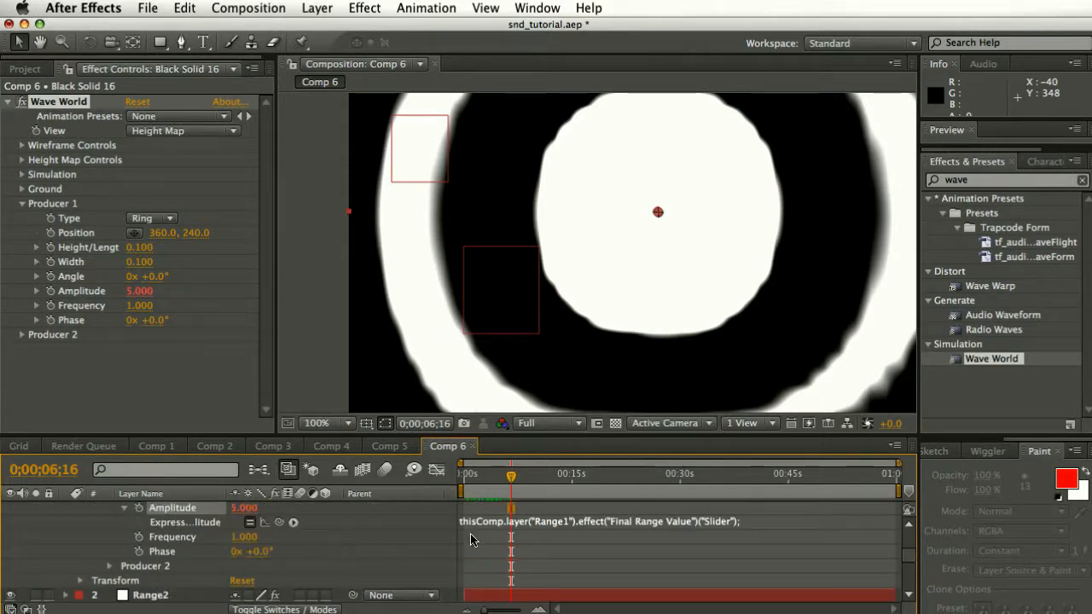
pyautogui.click(466, 523)
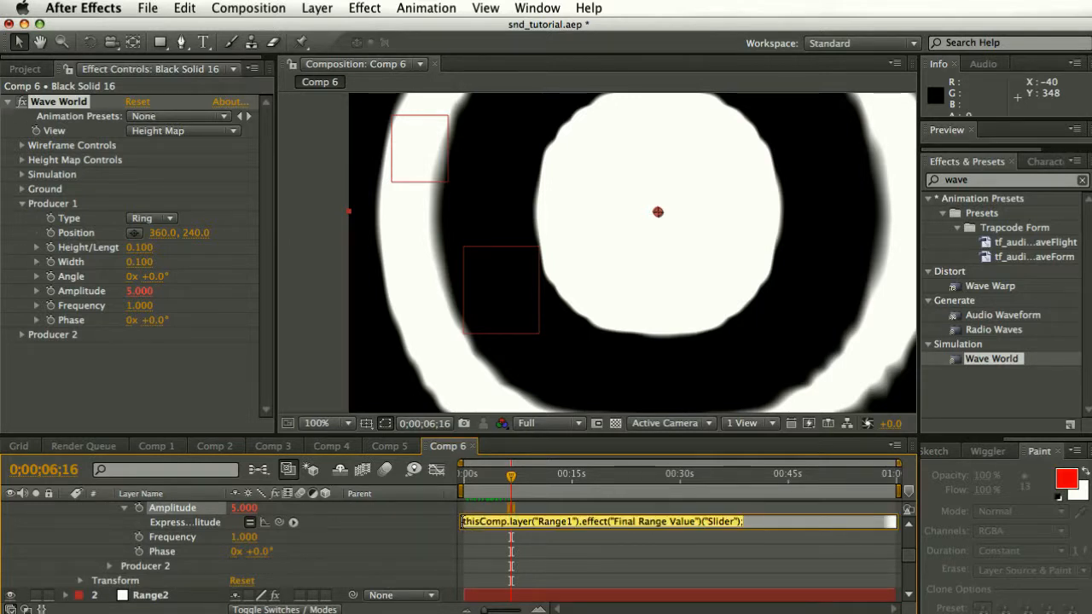
pyautogui.click(461, 521)
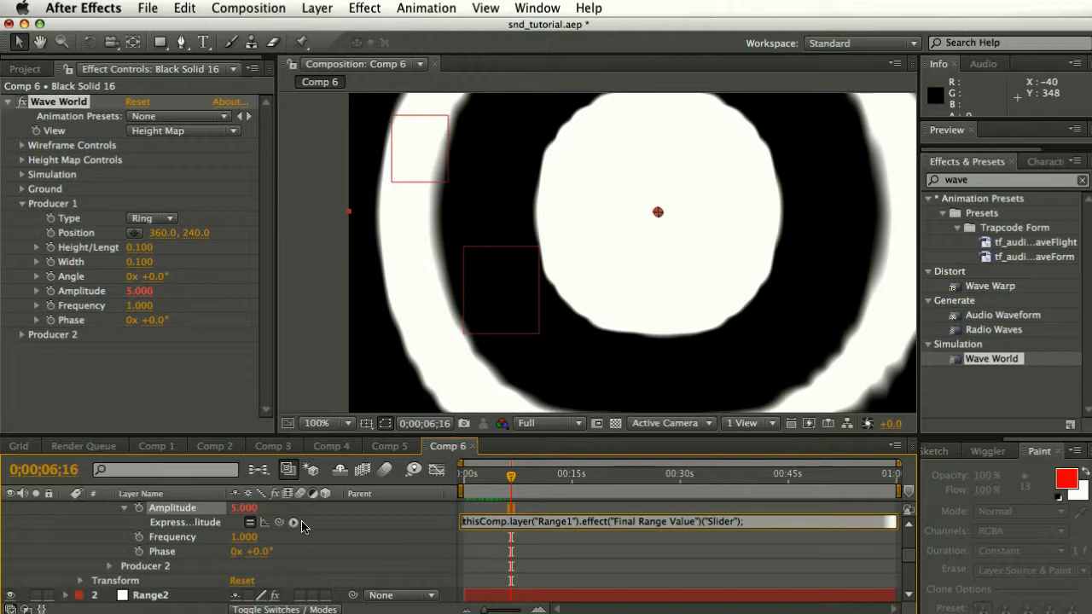
pyautogui.write('x = ')
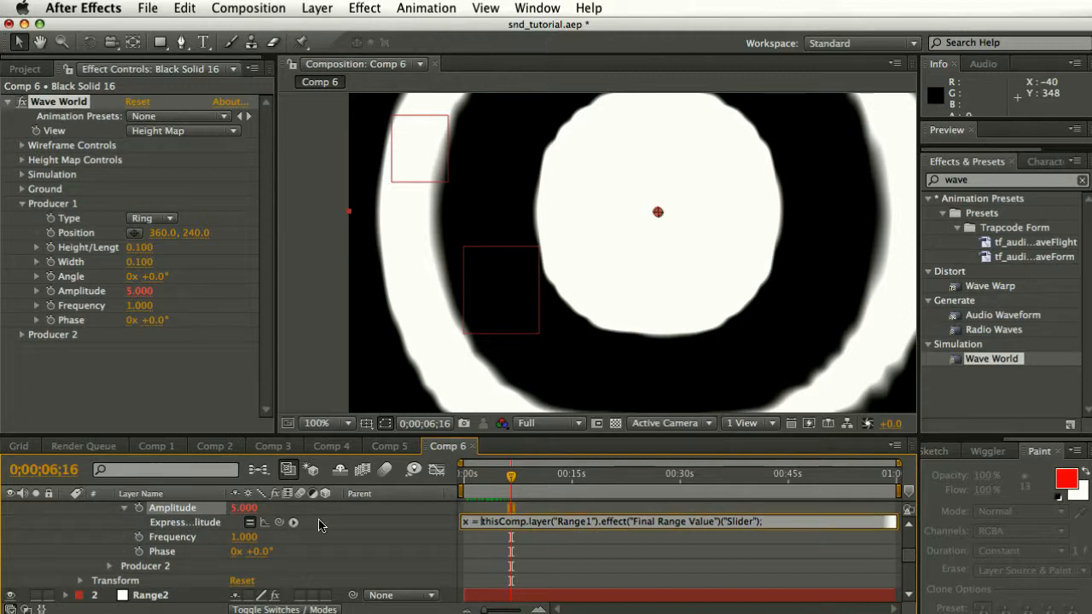
pyautogui.write(';')
pyautogui.press('Return')
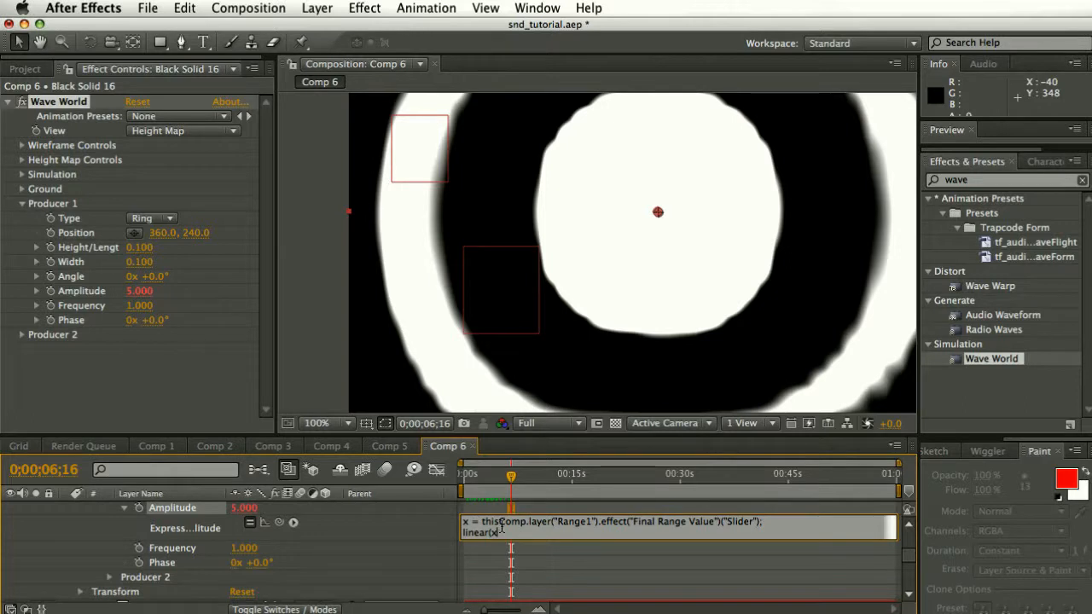
pyautogui.moveTo(481, 521); pyautogui.dragTo(774, 522)
pyautogui.click(774, 522)
pyautogui.write(',0,50,0,5')
pyautogui.click(461, 497)
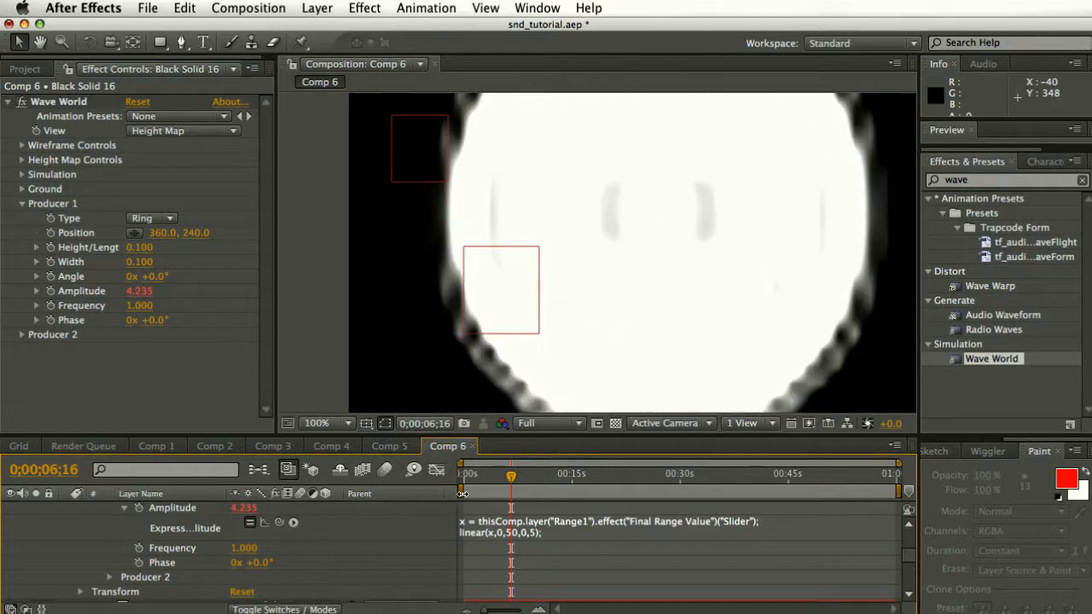
# Return to 0;00;00;04 and link Producer 1's Frequency to Range2's Final Range Value slider with an expression.
pyautogui.moveTo(468, 476); pyautogui.dragTo(508, 480)
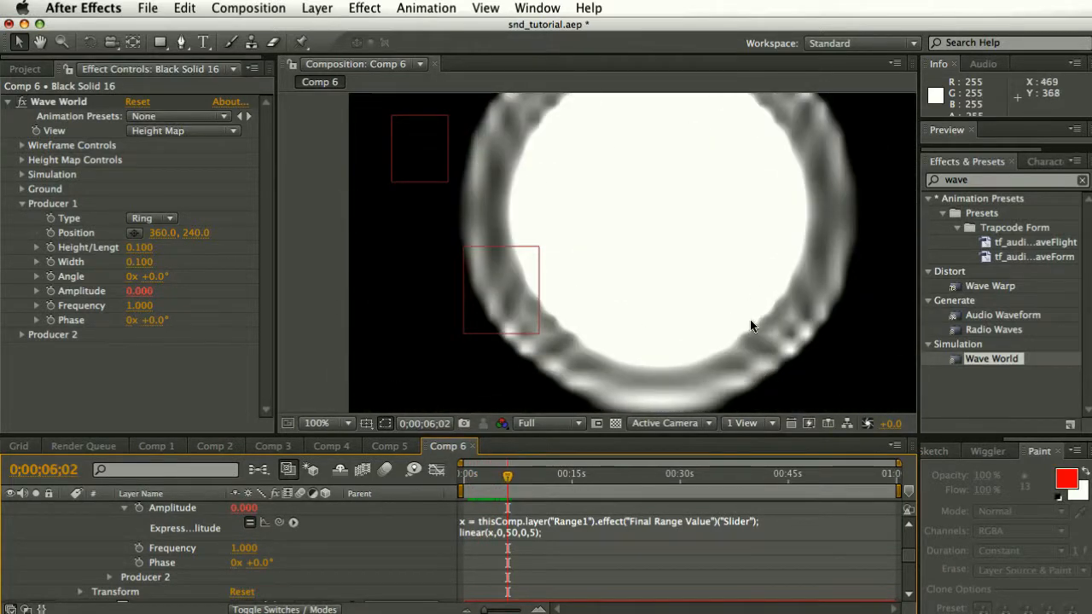
pyautogui.moveTo(508, 478); pyautogui.dragTo(465, 483)
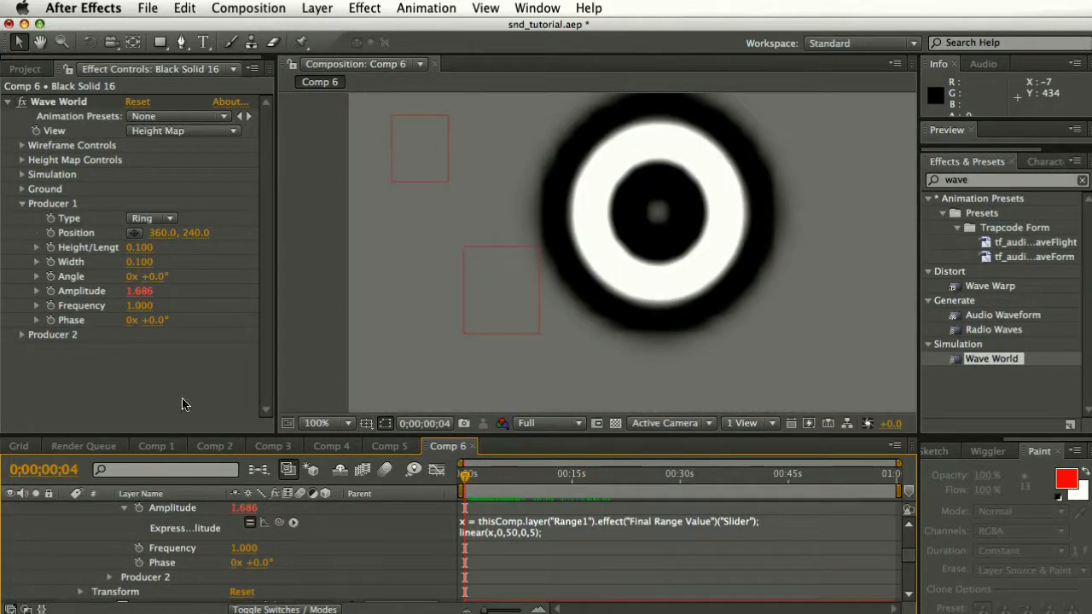
pyautogui.keyDown('alt'); pyautogui.click(51, 307); pyautogui.keyUp('alt')
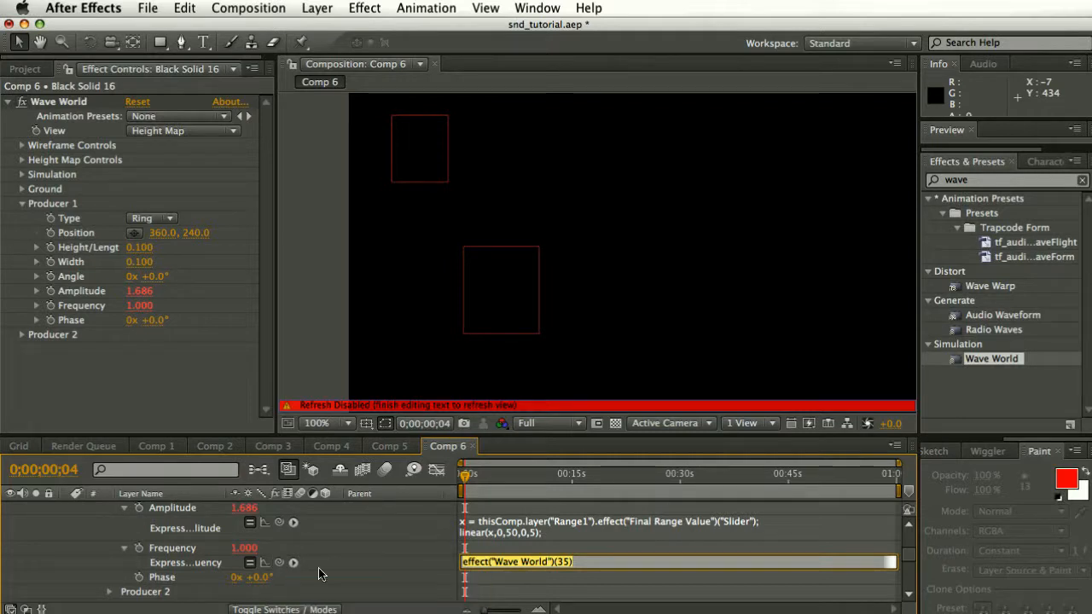
pyautogui.click(367, 554)
pyautogui.scroll(-2, 320, 567)
pyautogui.click(150, 562)
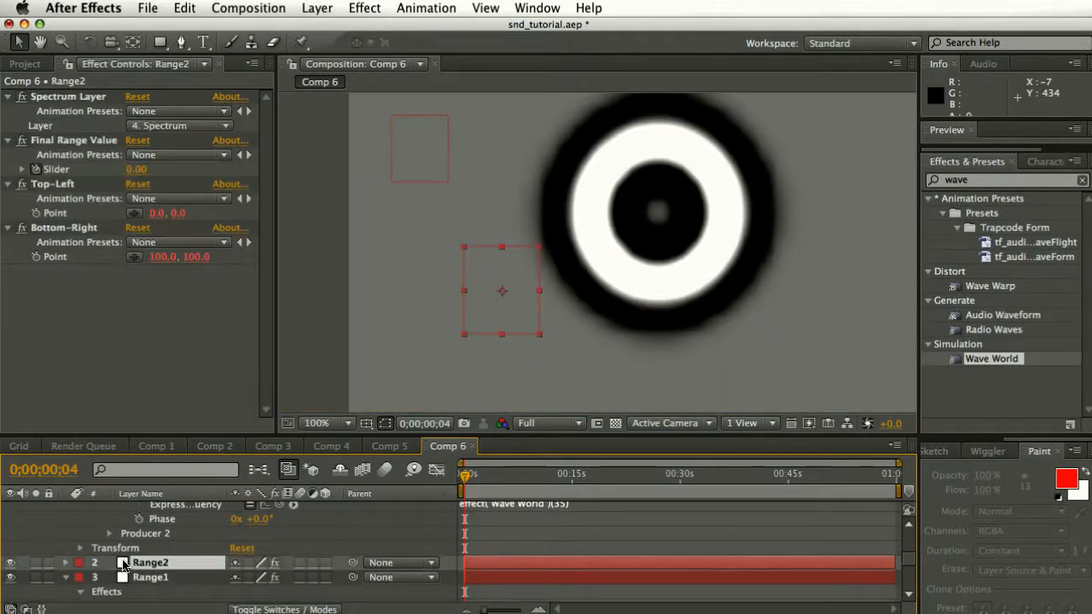
pyautogui.press('u')
pyautogui.scroll(3, 276, 547)
pyautogui.moveTo(279, 548); pyautogui.dragTo(53, 171)
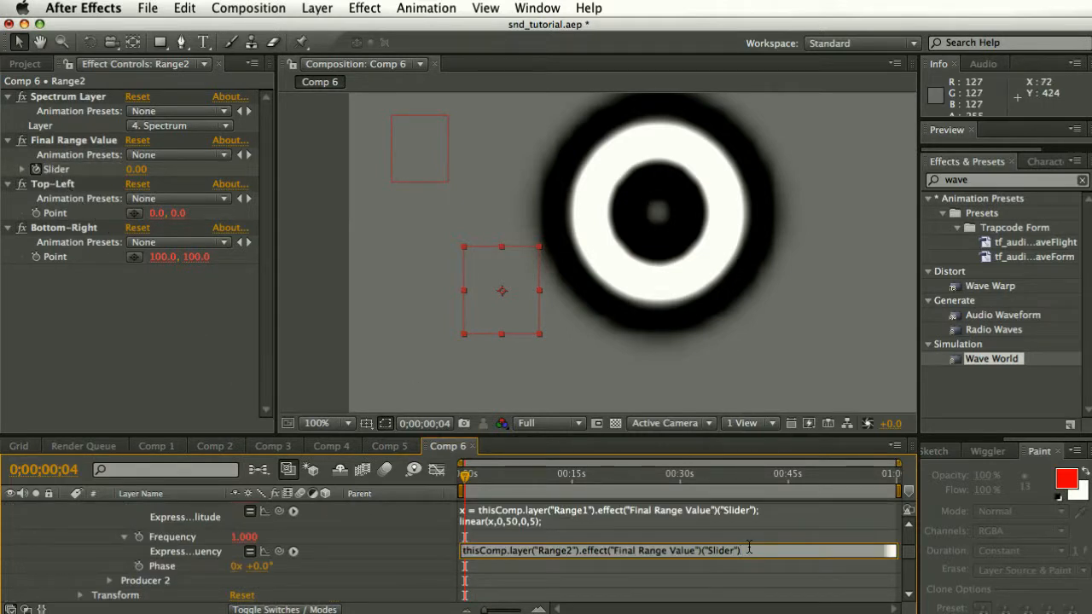
pyautogui.click(425, 550)
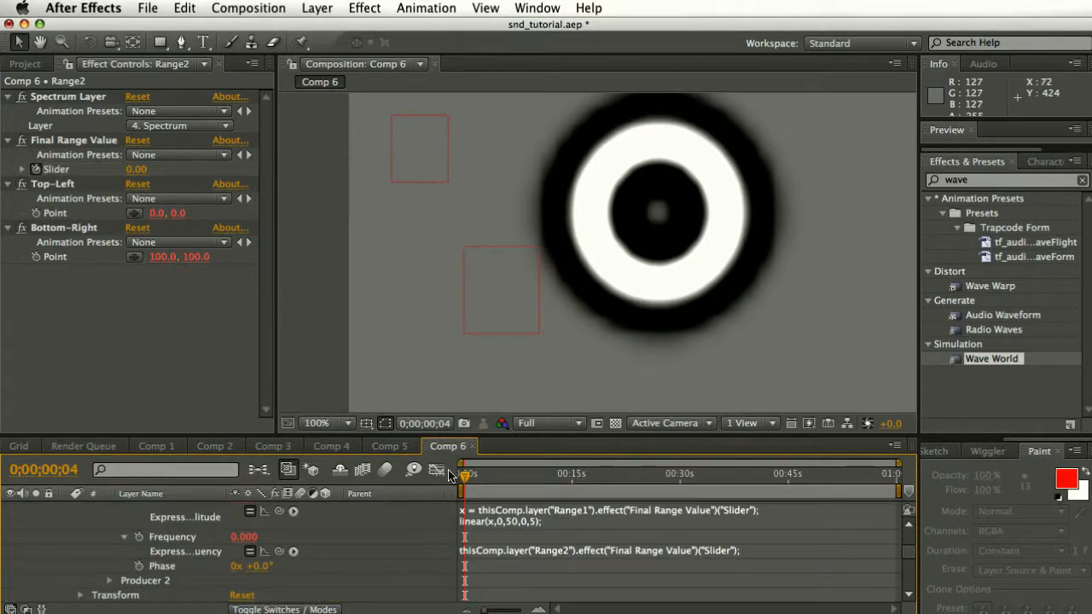
# Preview the ripples, return to the start of the composition and apply the CC Ball Action effect to the black solid.
pyautogui.moveTo(464, 475); pyautogui.dragTo(542, 486)
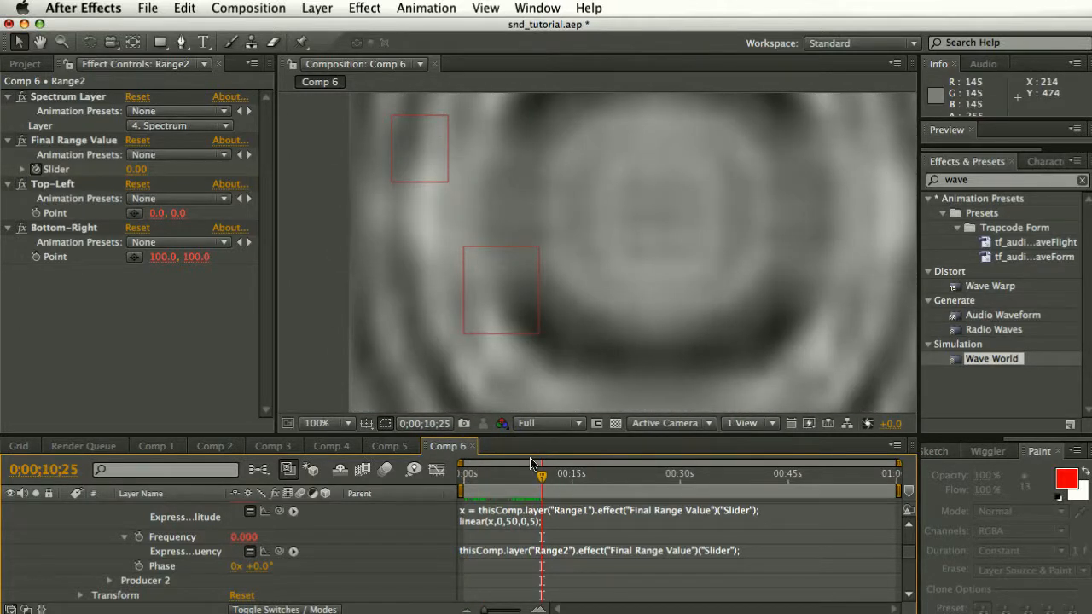
pyautogui.moveTo(543, 477); pyautogui.dragTo(461, 484)
pyautogui.scroll(6, 343, 522)
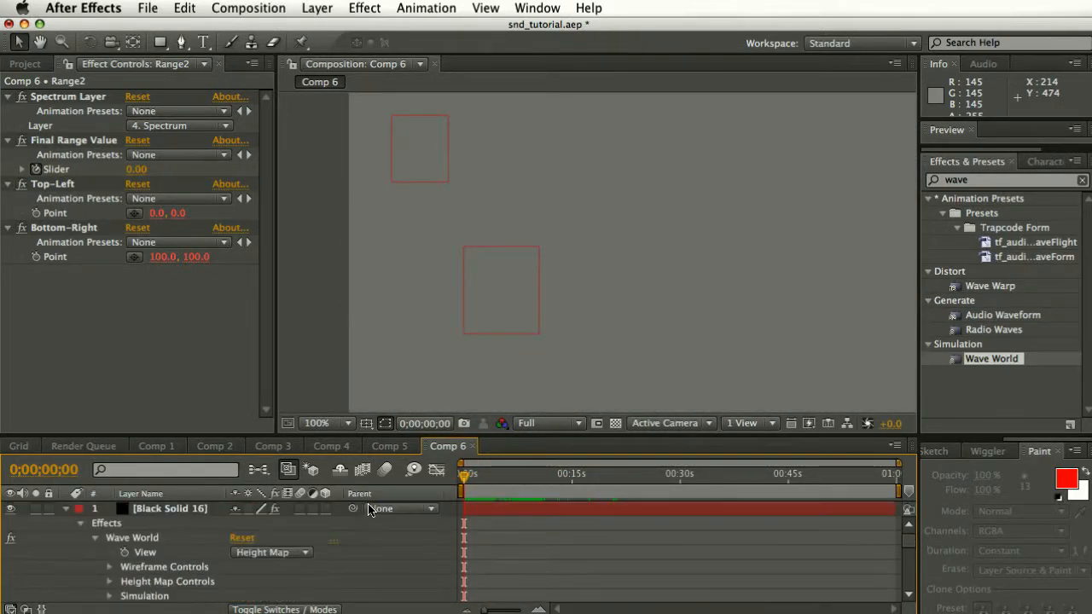
pyautogui.click(201, 511)
pyautogui.click(998, 179)
pyautogui.write('CC')
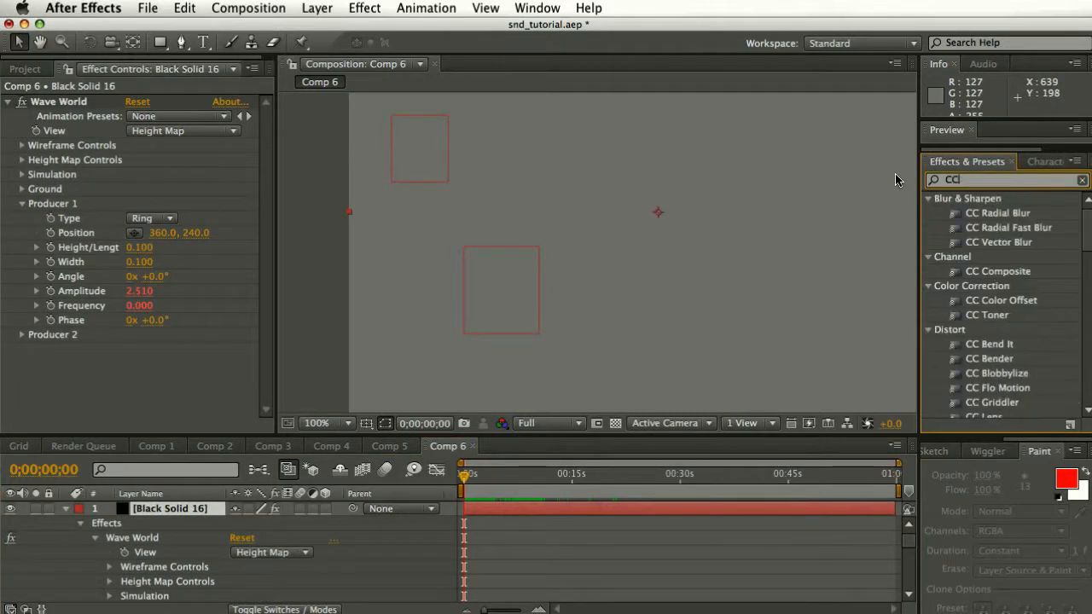
pyautogui.write(' Bal')
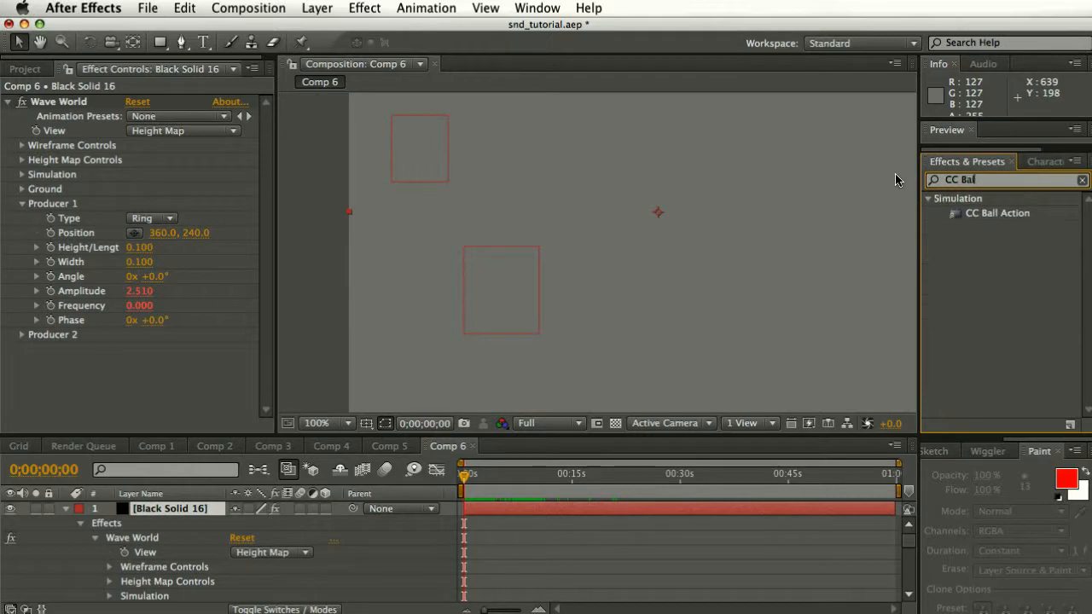
pyautogui.moveTo(998, 213); pyautogui.dragTo(702, 254)
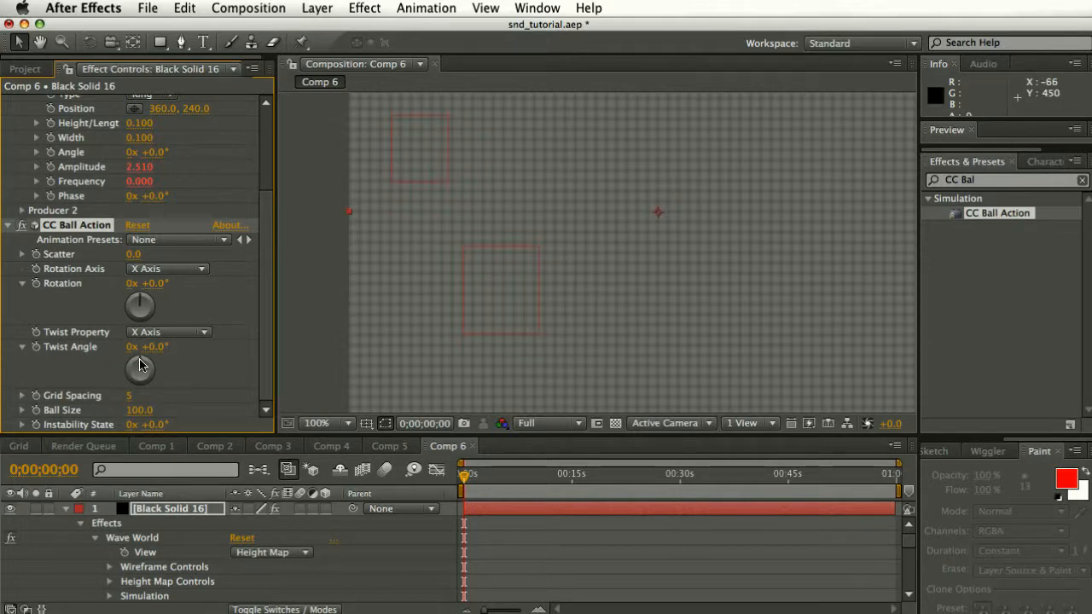
# Set CC Ball Action's Twist Angle to -148°, Grid Spacing to 2 and Ball Size to 35.
pyautogui.moveTo(140, 365); pyautogui.dragTo(121, 337)
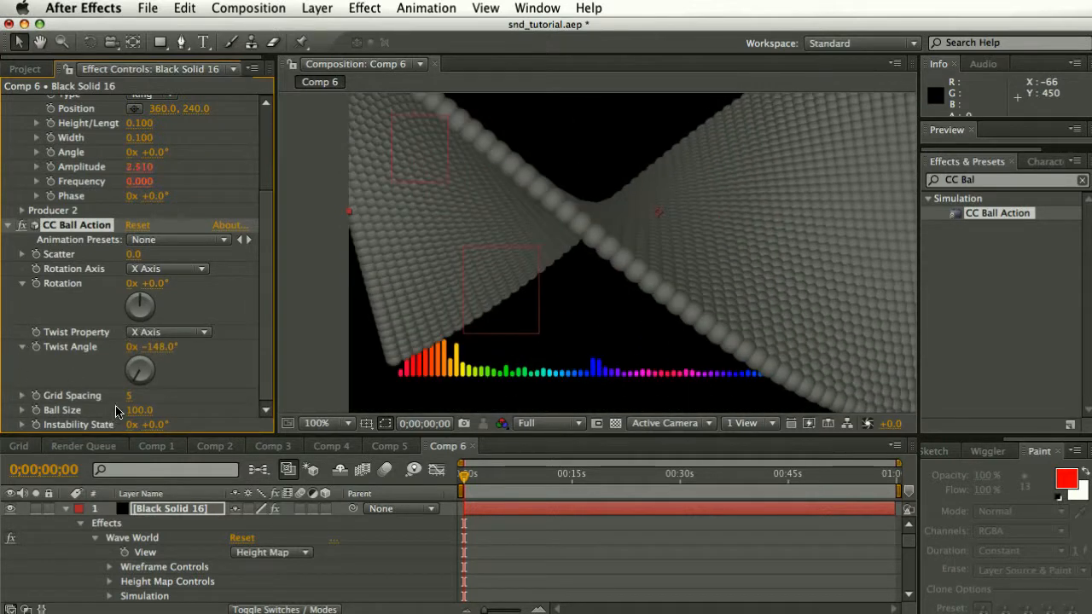
pyautogui.moveTo(128, 396)
pyautogui.mouseDown()
pyautogui.moveTo(151, 399)
pyautogui.moveTo(128, 404)
pyautogui.mouseUp()
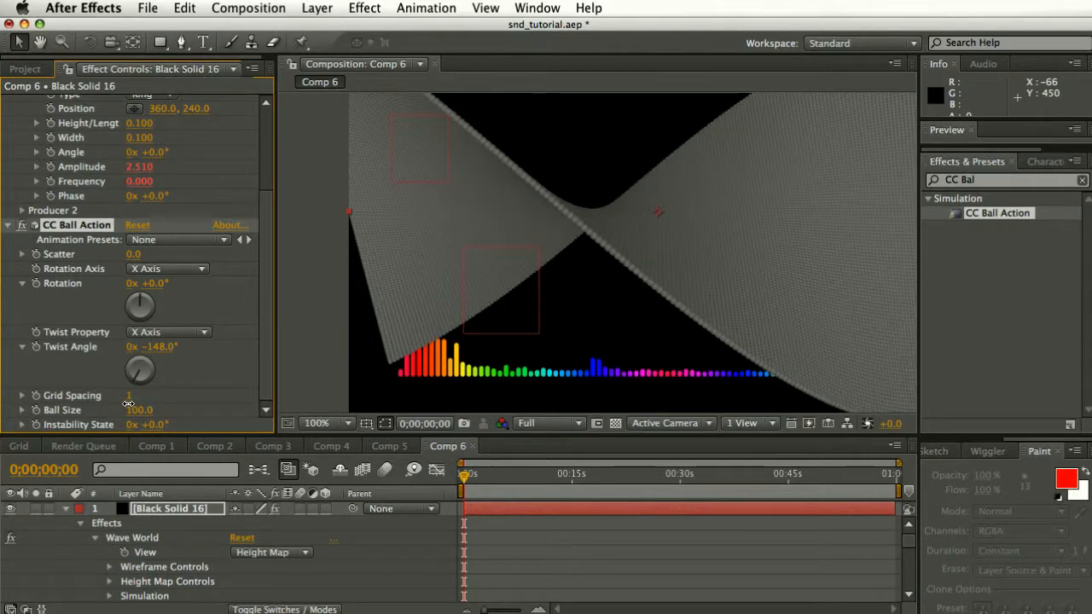
pyautogui.click(127, 397)
pyautogui.write('2')
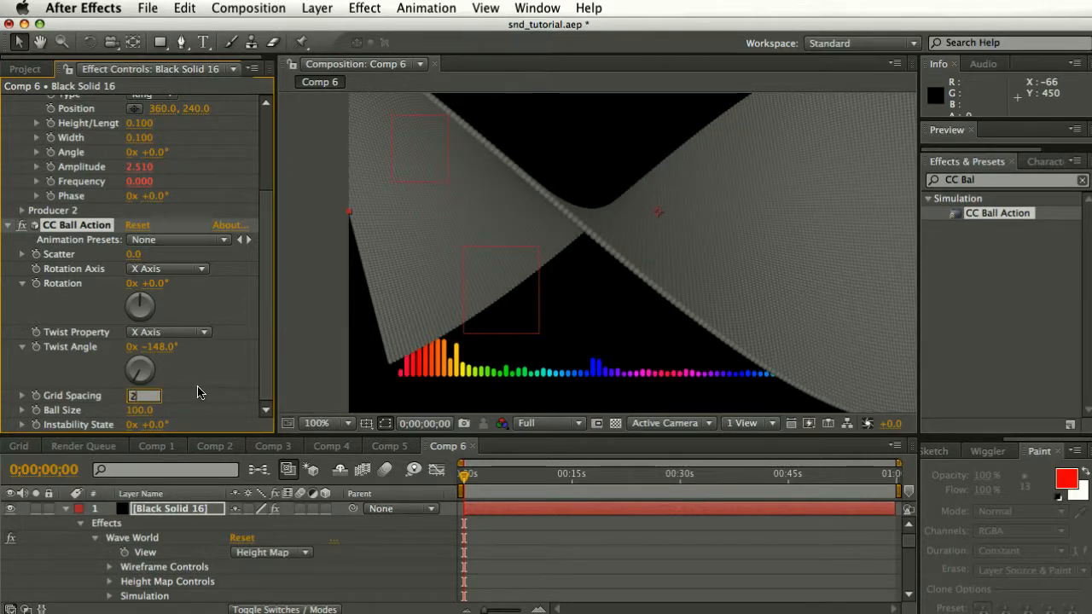
pyautogui.press('Return')
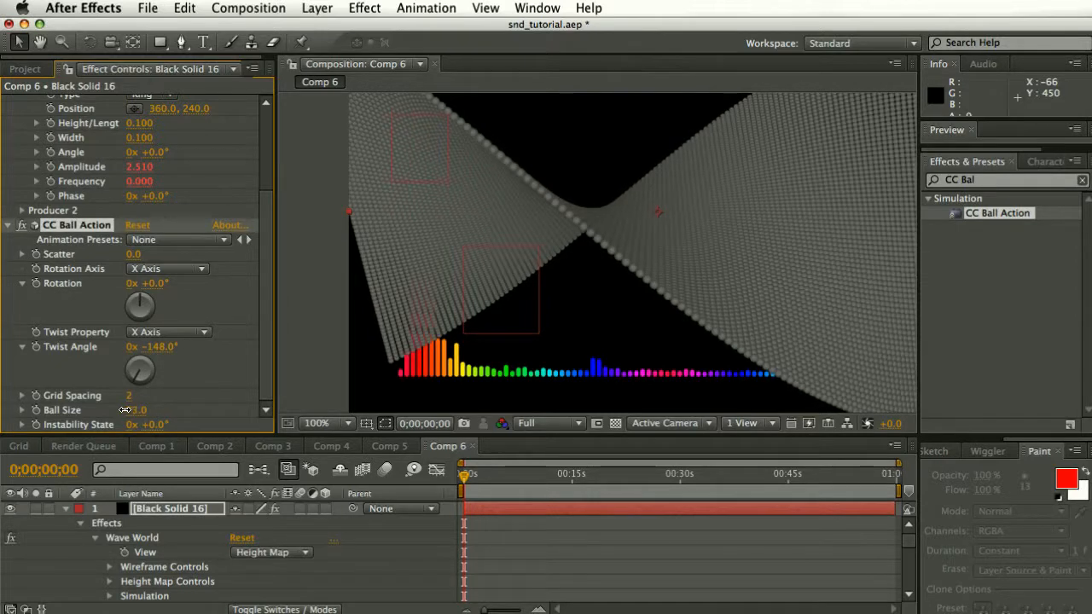
pyautogui.moveTo(123, 410); pyautogui.dragTo(96, 411)
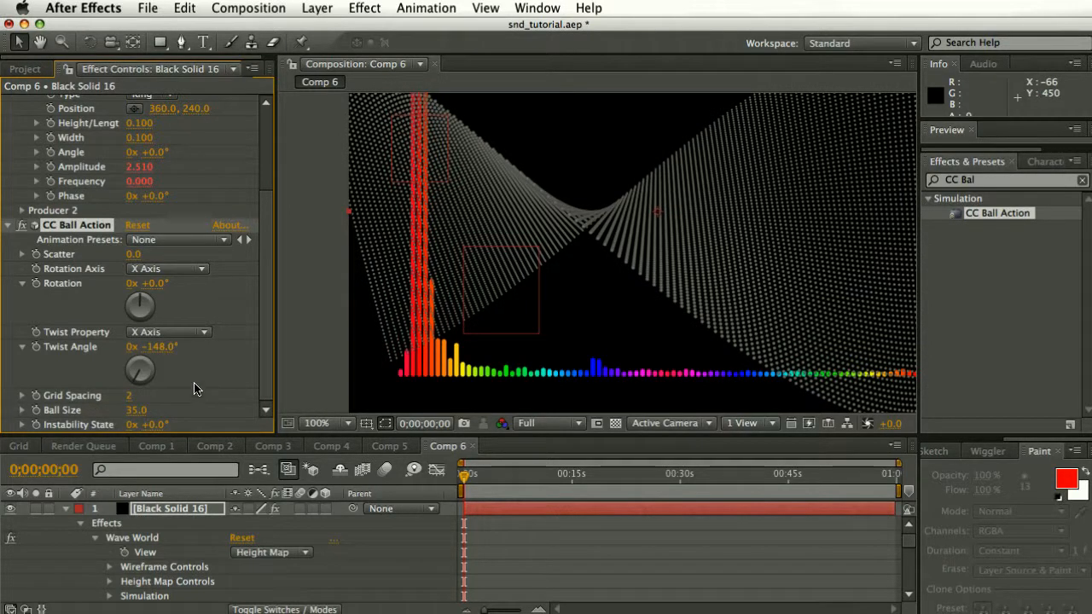
# Set CC Ball Action's Twist Property to Brightness and preview the animation through to 0;00;07;00.
pyautogui.click(166, 334)
pyautogui.click(171, 447)
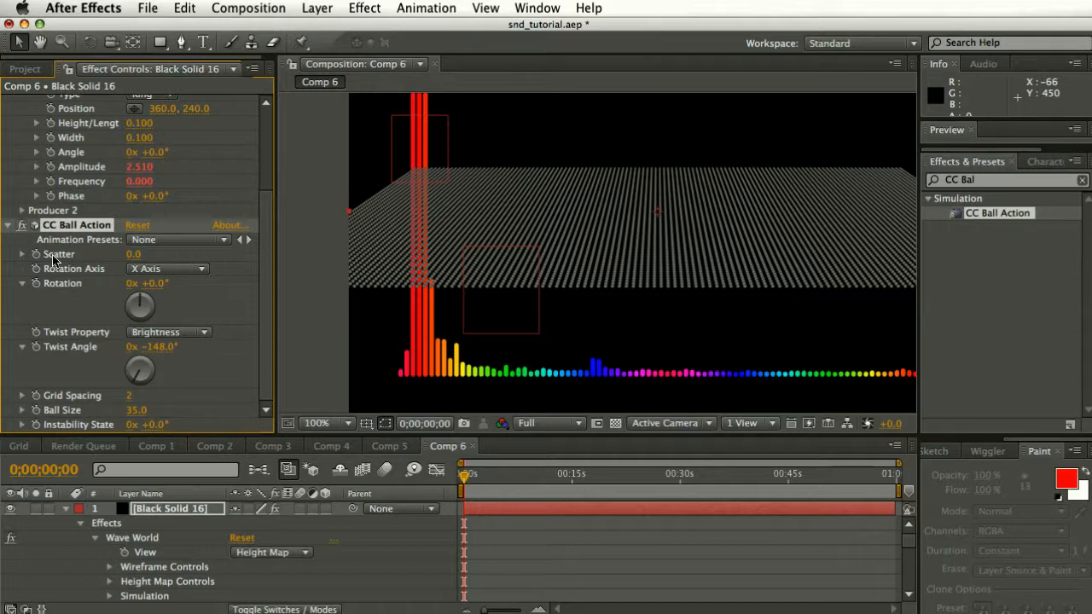
pyautogui.scroll(5, 53, 261)
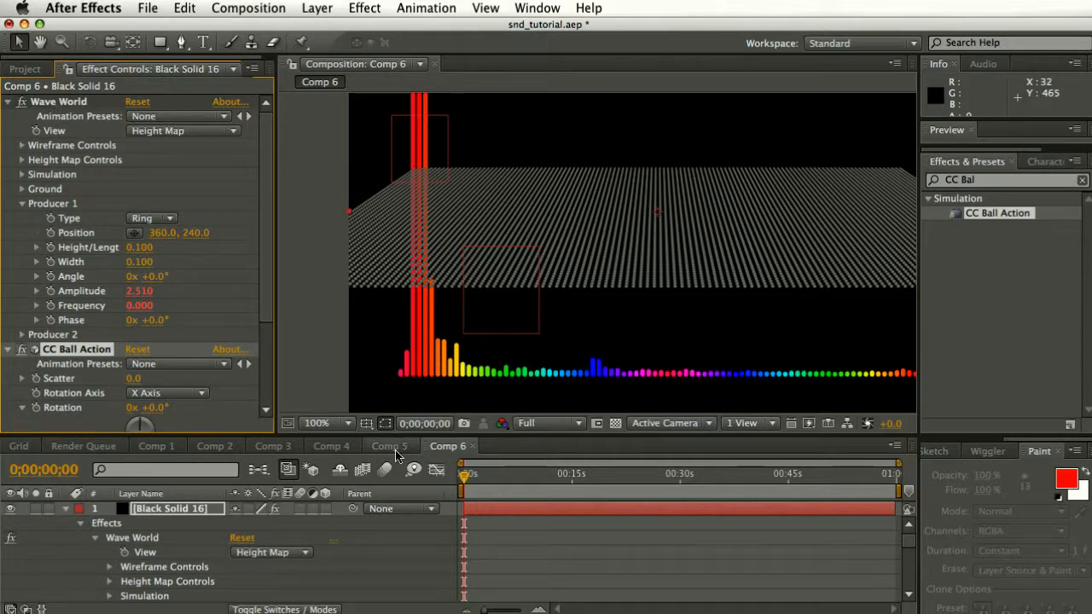
pyautogui.press('space')
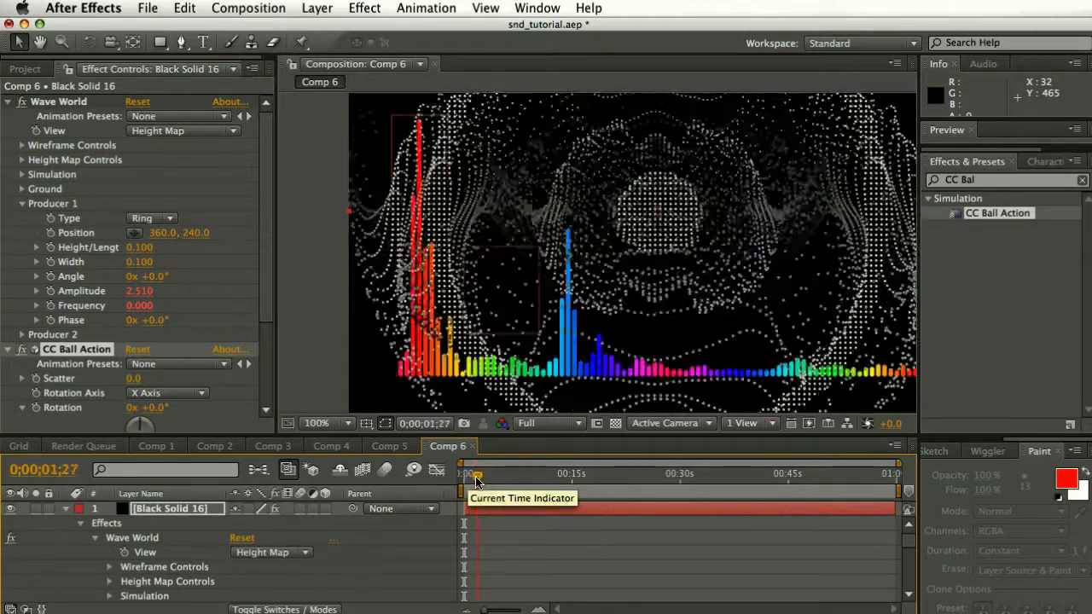
pyautogui.moveTo(478, 479); pyautogui.dragTo(514, 510)
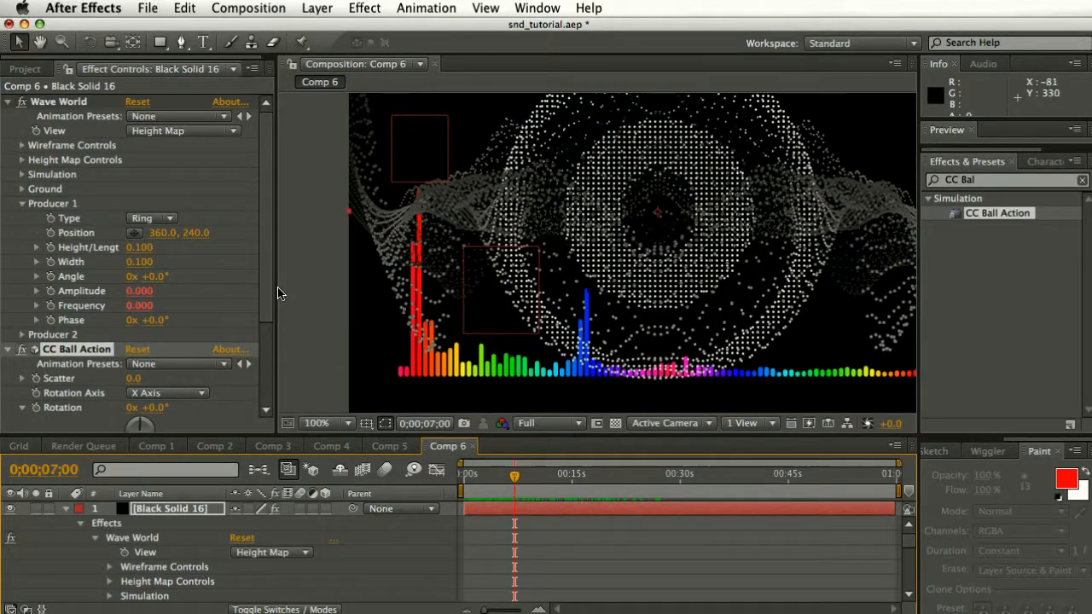
# Set CC Ball Action's Twist Angle to 207°, Scatter to 1.0 and Rotation to 36°, and preview the result at 0;00;00;25.
pyautogui.scroll(-3, 264, 323)
pyautogui.scroll(-1, 260, 326)
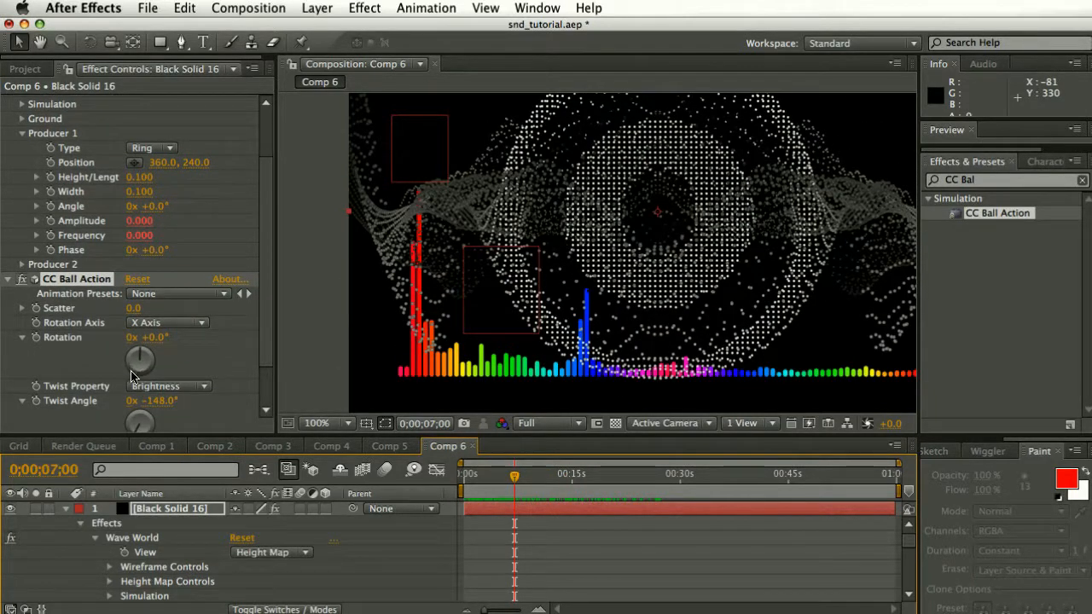
pyautogui.moveTo(137, 432)
pyautogui.mouseDown()
pyautogui.moveTo(141, 418)
pyautogui.moveTo(126, 433)
pyautogui.moveTo(134, 437)
pyautogui.mouseUp()
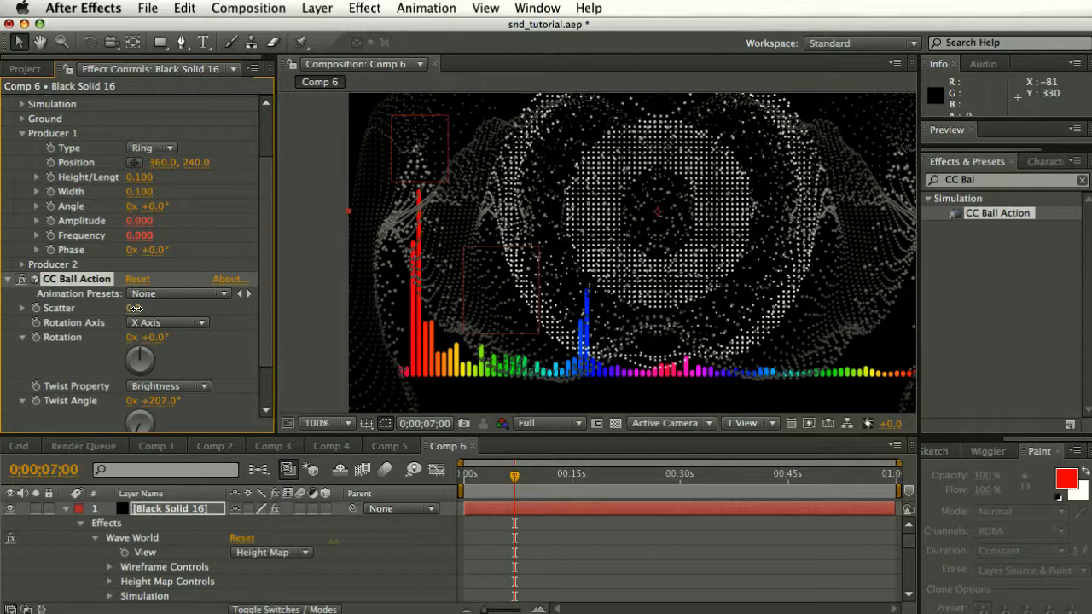
pyautogui.moveTo(136, 308); pyautogui.dragTo(137, 308)
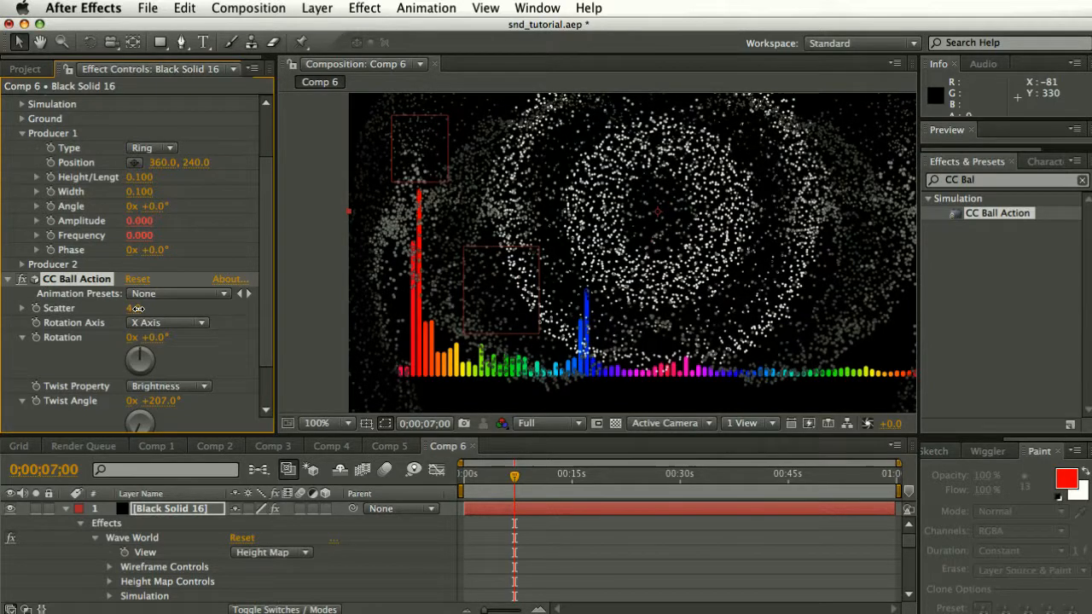
pyautogui.moveTo(136, 308); pyautogui.dragTo(135, 309)
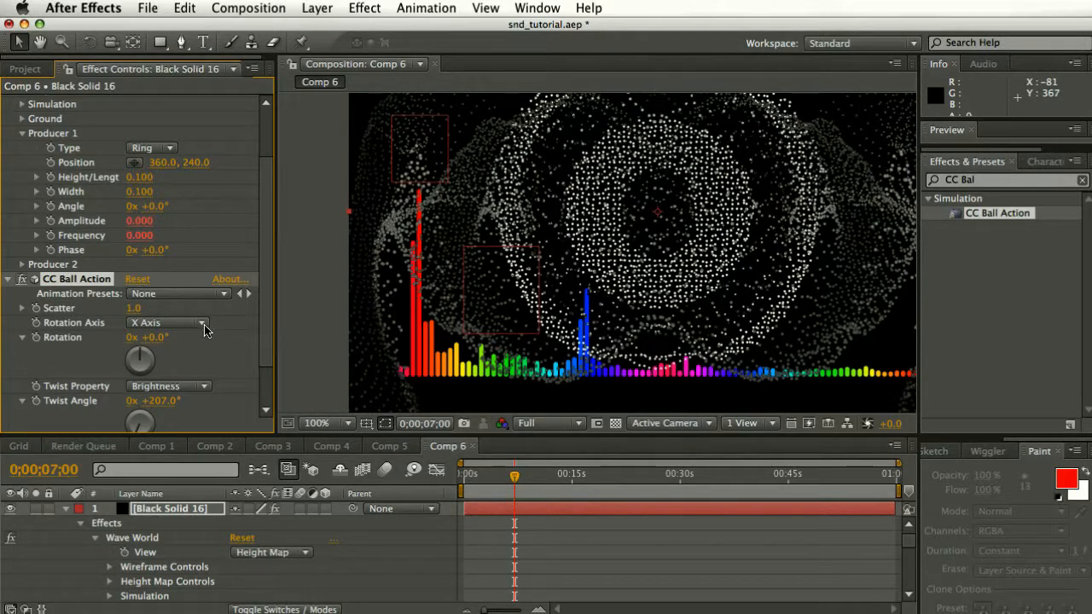
pyautogui.moveTo(147, 353); pyautogui.dragTo(147, 356)
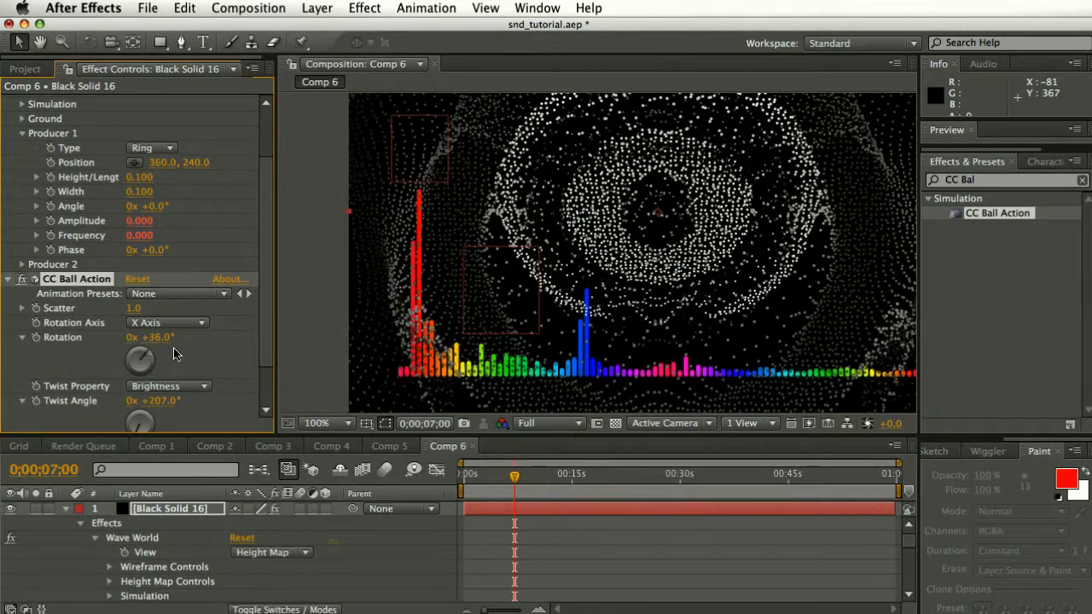
pyautogui.press('space')
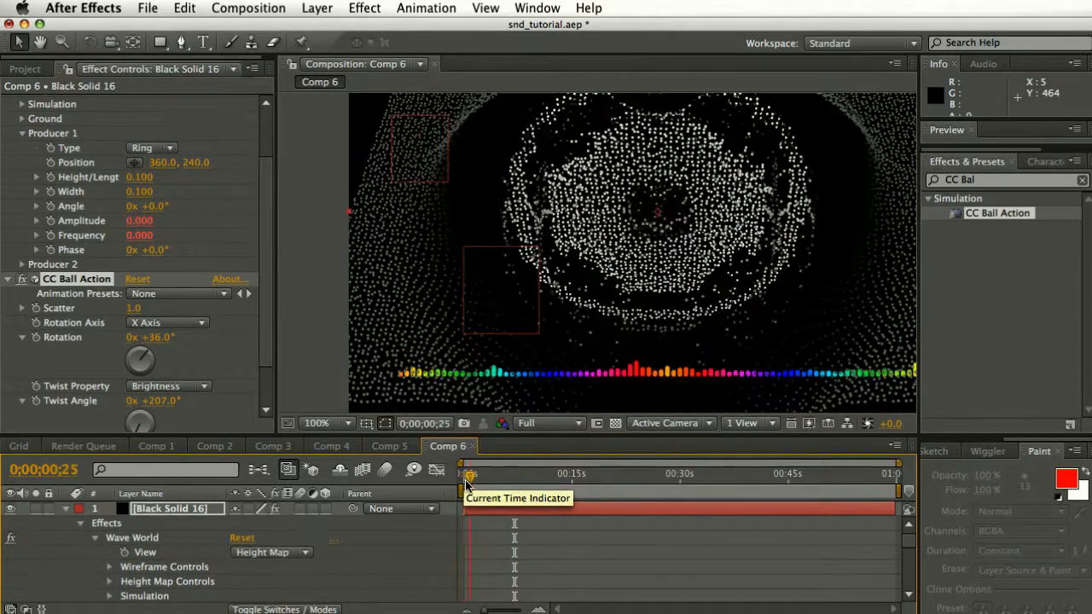
# Add a new camera layer to the composition, keeping the Custom preset.
pyautogui.click(317, 8)
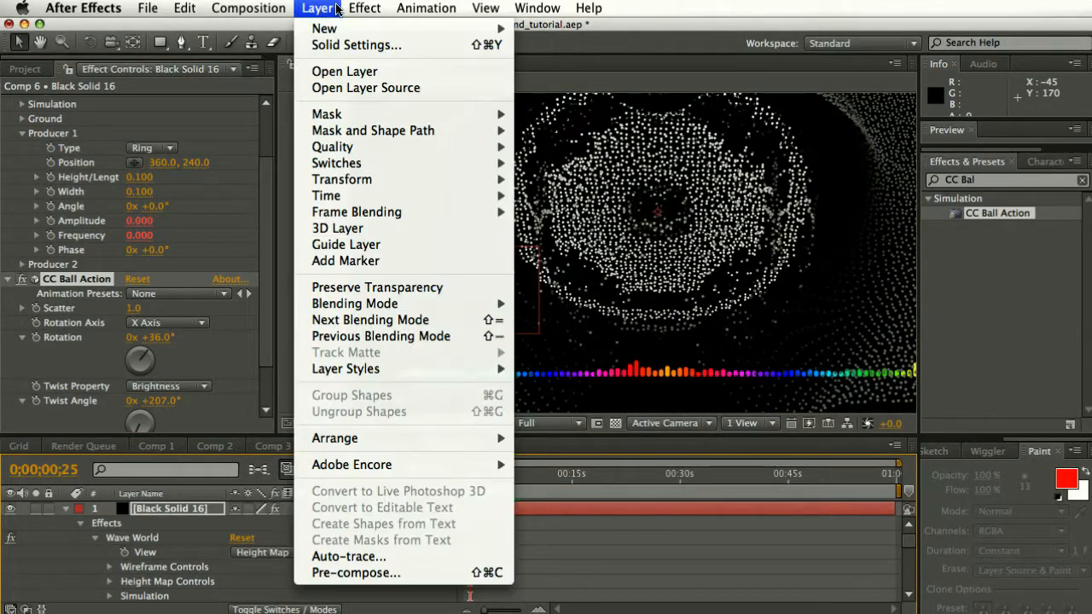
pyautogui.moveTo(315, 28)
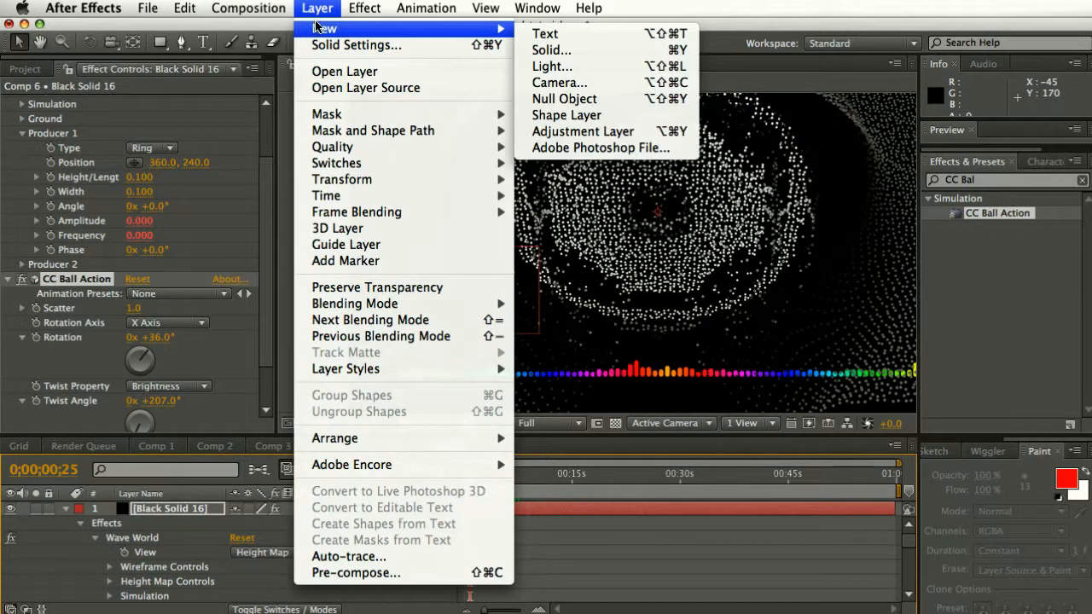
pyautogui.click(544, 82)
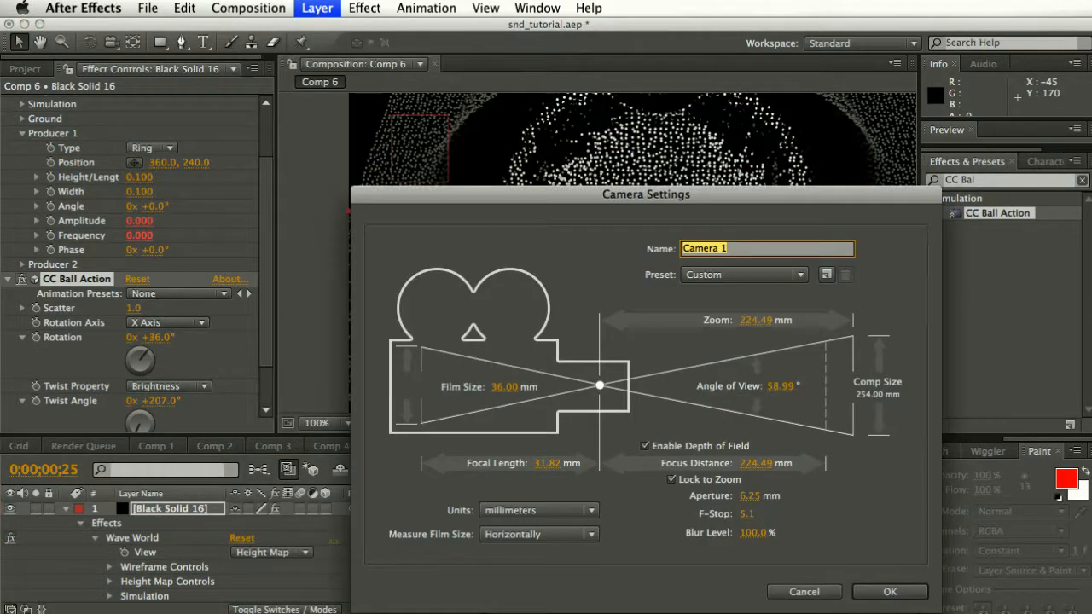
pyautogui.click(852, 592)
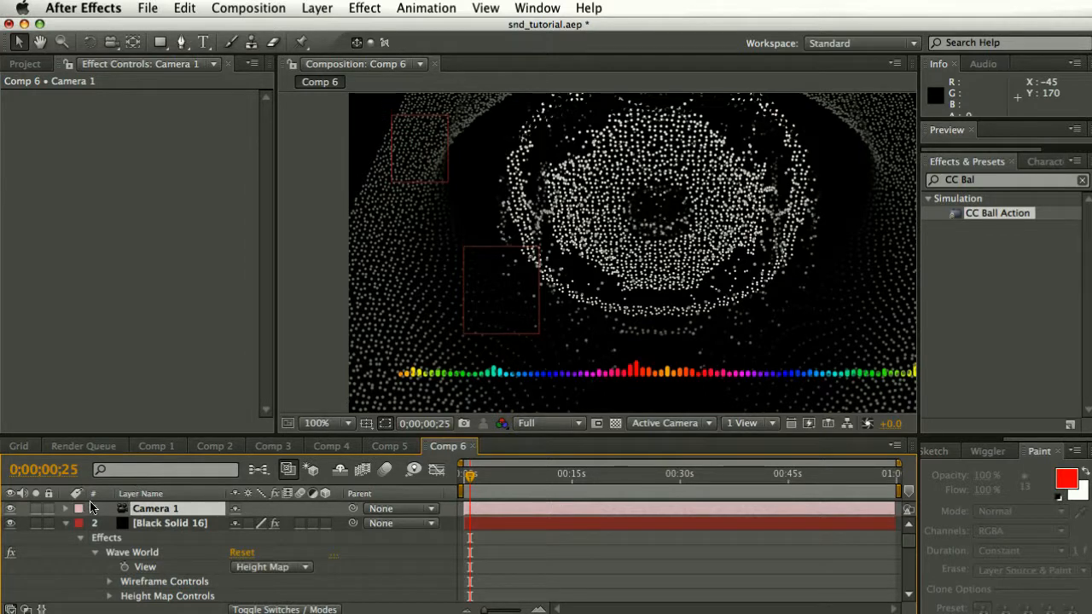
# Add the expression wiggle(0.3,400); to the camera's Position property.
pyautogui.click(68, 509)
pyautogui.click(81, 523)
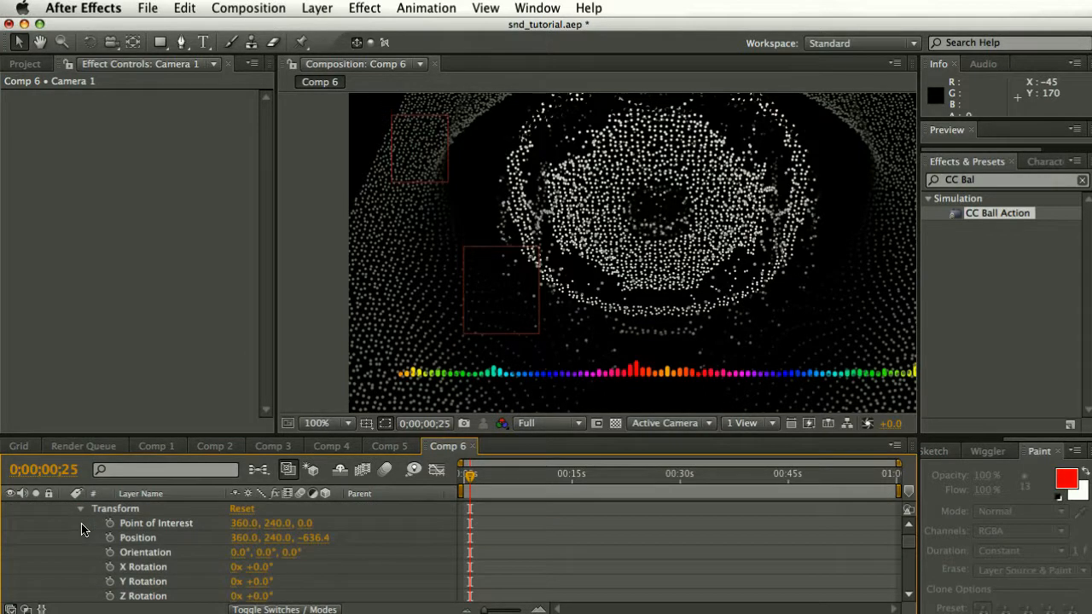
pyautogui.keyDown('alt'); pyautogui.click(110, 538); pyautogui.keyUp('alt')
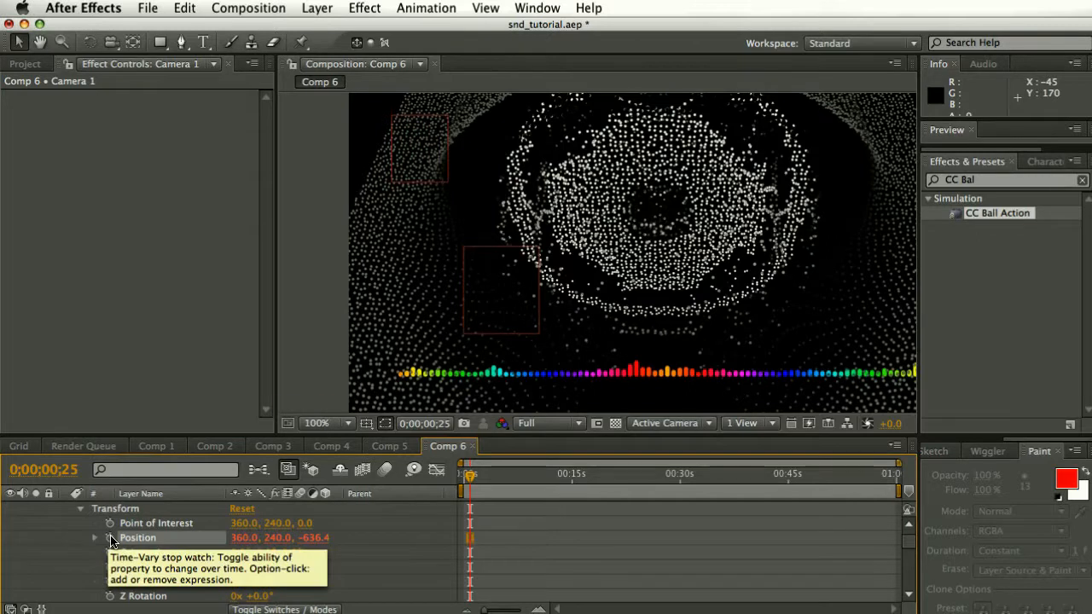
pyautogui.write('wiggle(0.3,400);')
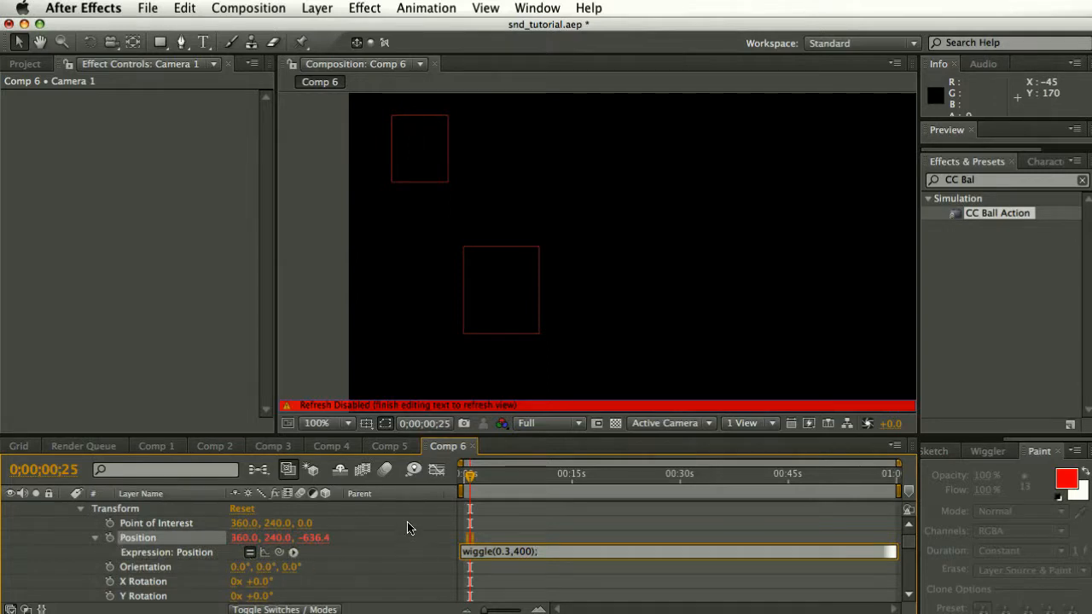
pyautogui.click(408, 528)
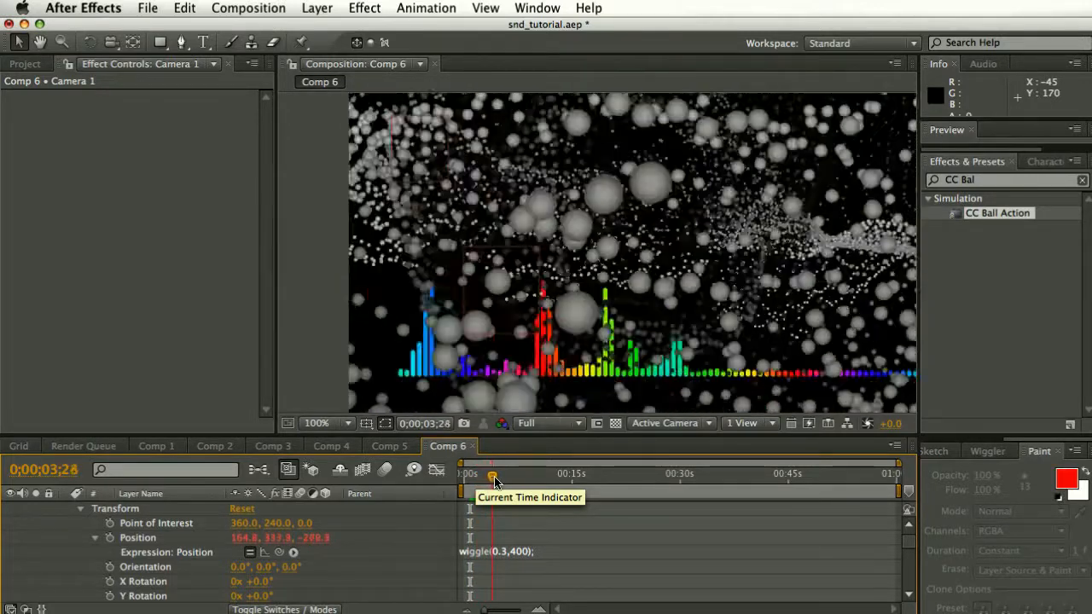
# Preview the wiggling camera at 50% composition magnification, going through to 0;00;15;14.
pyautogui.press('space')
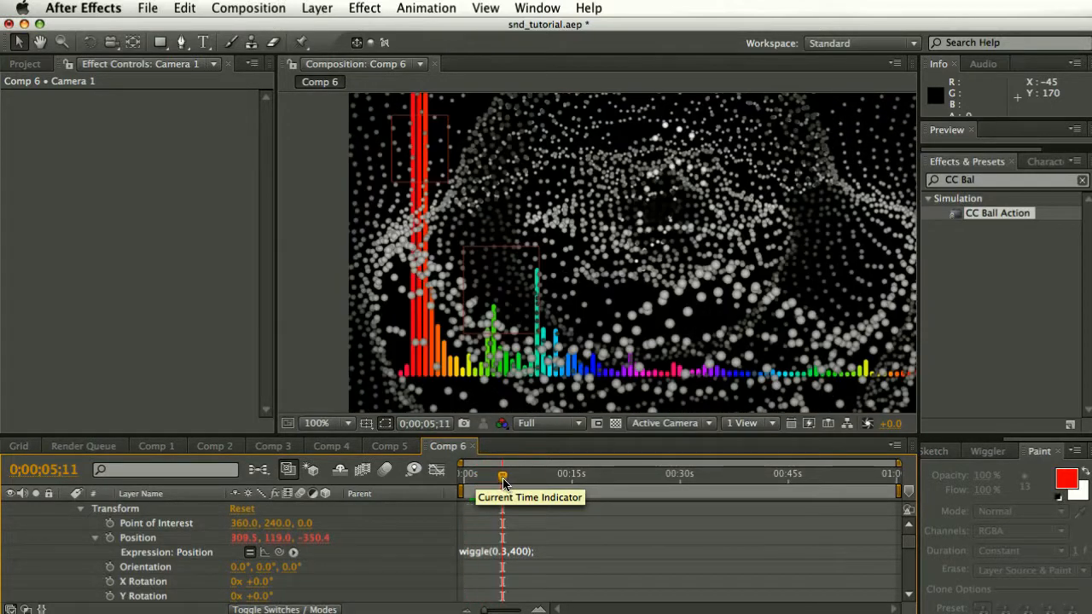
pyautogui.click(322, 423)
pyautogui.click(329, 579)
pyautogui.press('space')
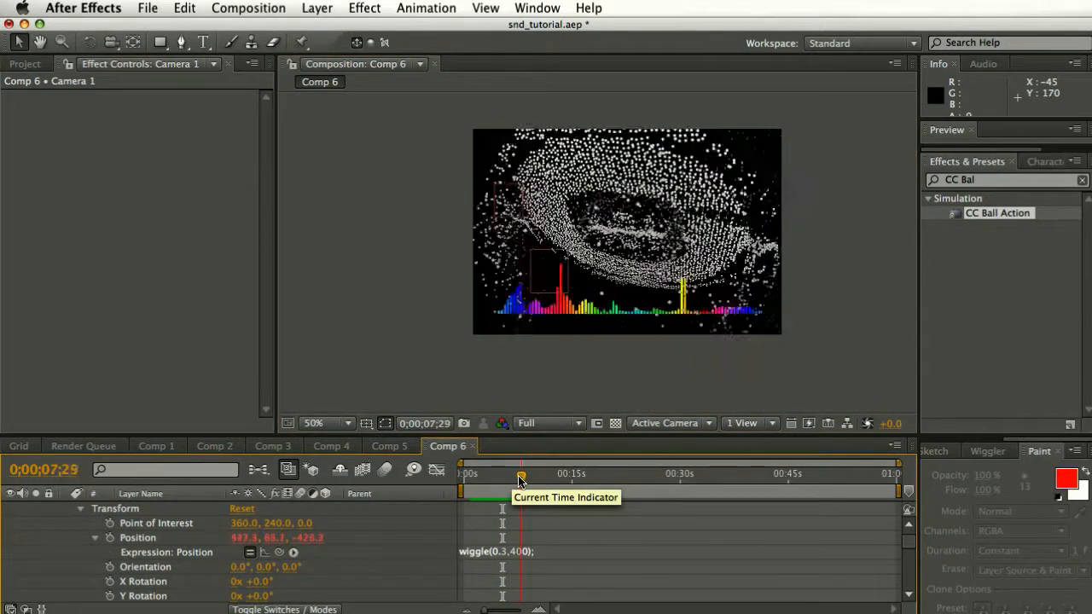
pyautogui.moveTo(533, 479); pyautogui.dragTo(576, 479)
# Hide the Range1, Spectrum and Range2 layers and move the current time to 0;00;12;18.
pyautogui.scroll(1, 124, 537)
pyautogui.scroll(-5, 125, 538)
pyautogui.scroll(-2, 125, 537)
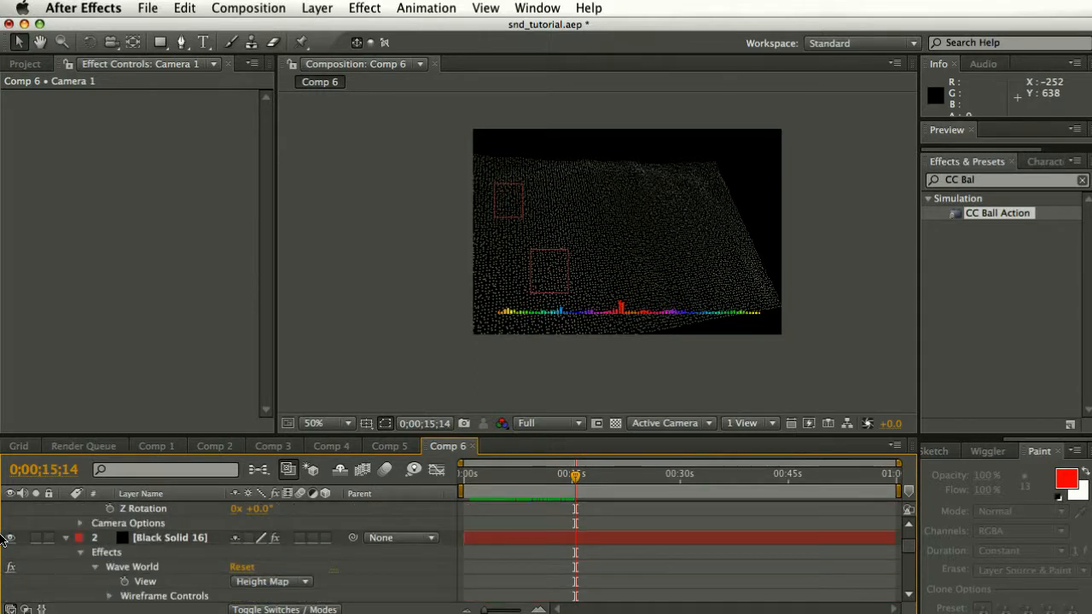
pyautogui.scroll(-15, 125, 540)
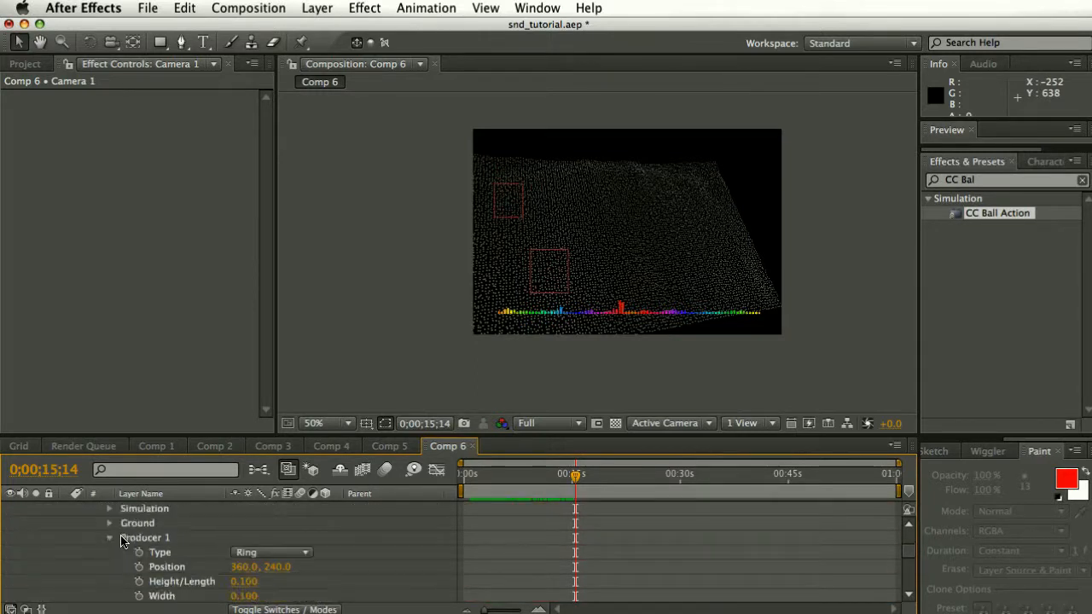
pyautogui.click(11, 564)
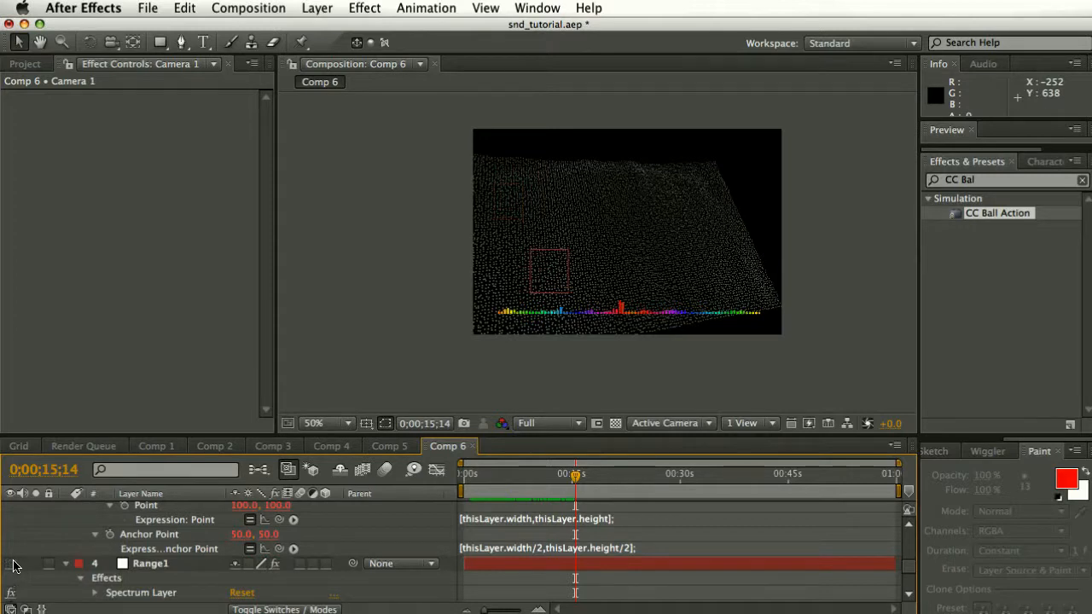
pyautogui.scroll(-6, 17, 573)
pyautogui.scroll(-4, 19, 578)
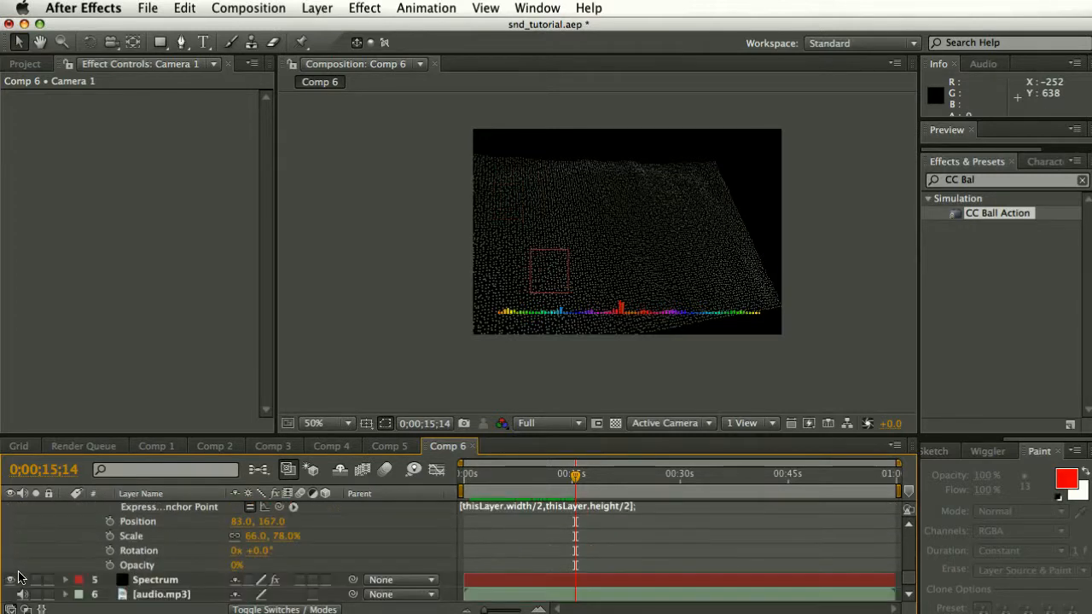
pyautogui.click(12, 579)
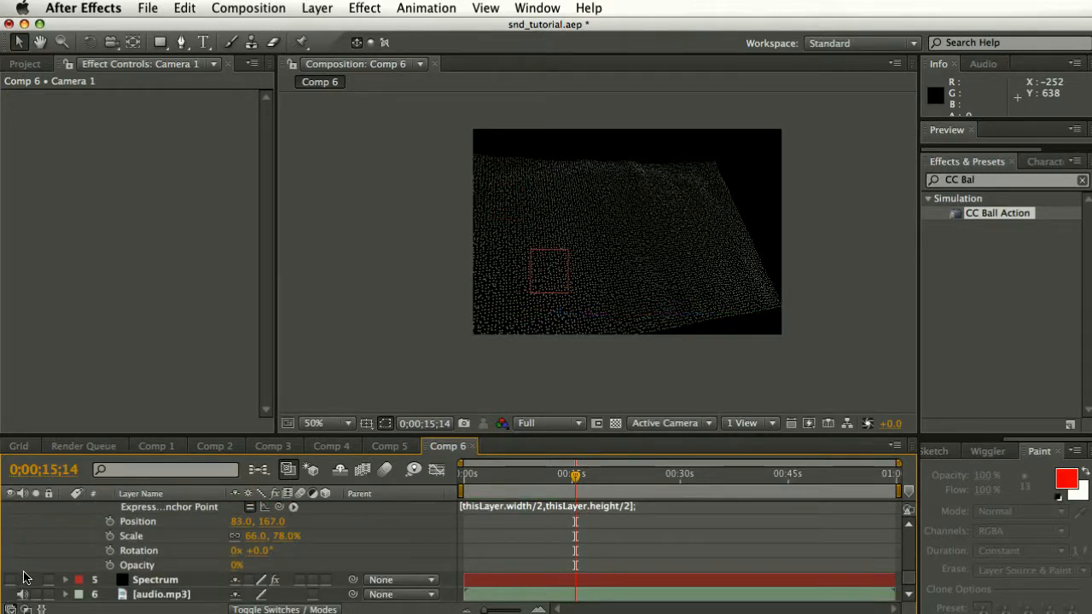
pyautogui.scroll(4, 26, 576)
pyautogui.scroll(6, 39, 571)
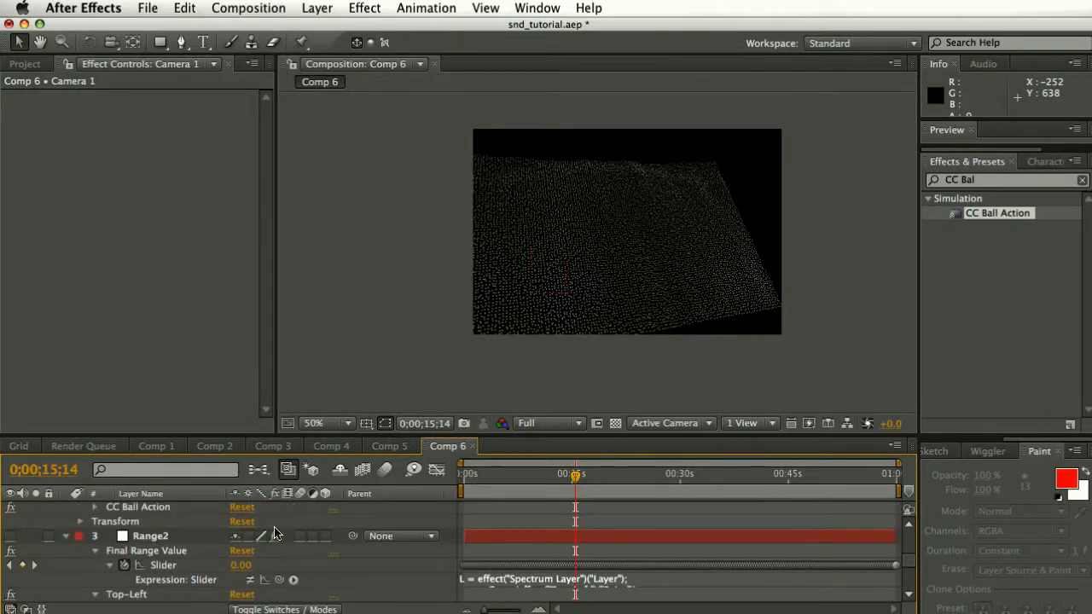
pyautogui.scroll(5, 286, 536)
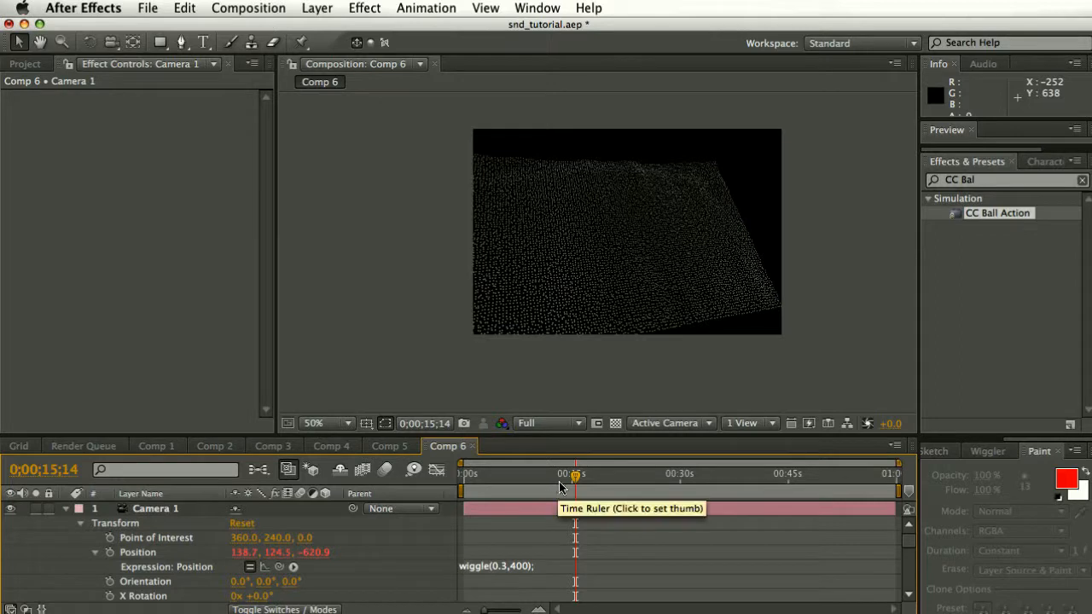
pyautogui.moveTo(574, 475)
pyautogui.mouseDown()
pyautogui.moveTo(483, 475)
pyautogui.moveTo(554, 475)
pyautogui.mouseUp()
# Add a new adjustment layer above the camera.
pyautogui.click(960, 179)
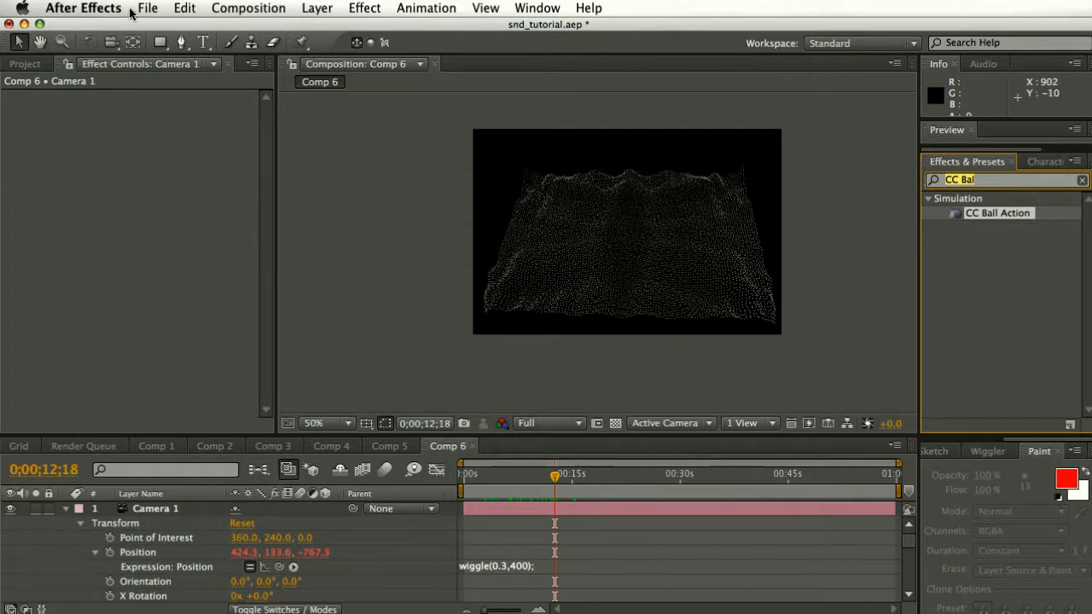
pyautogui.click(318, 8)
pyautogui.click(211, 138)
pyautogui.click(315, 9)
pyautogui.moveTo(403, 28)
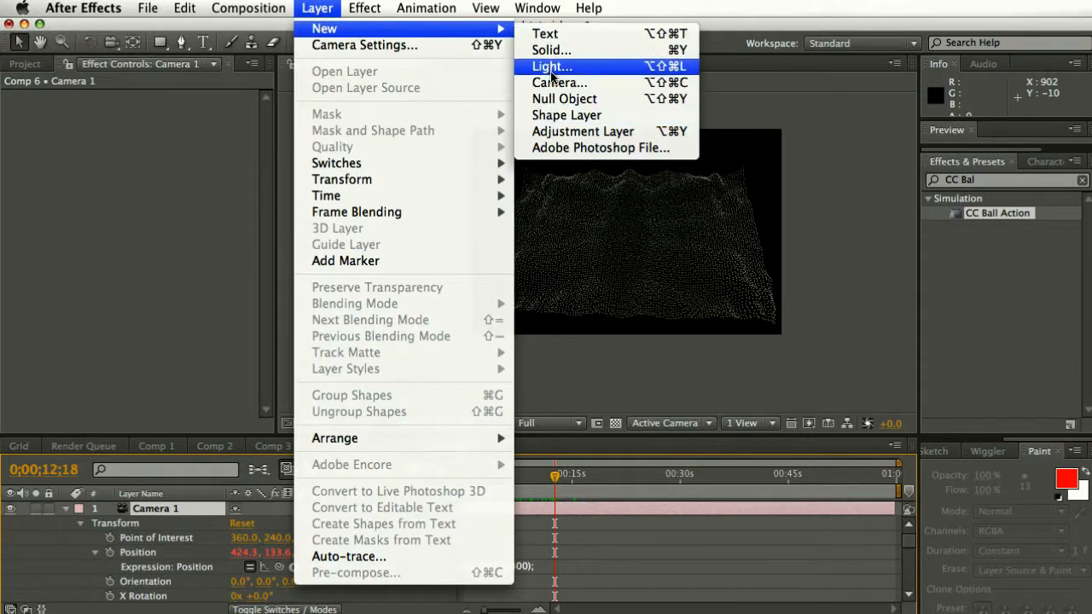
pyautogui.click(556, 131)
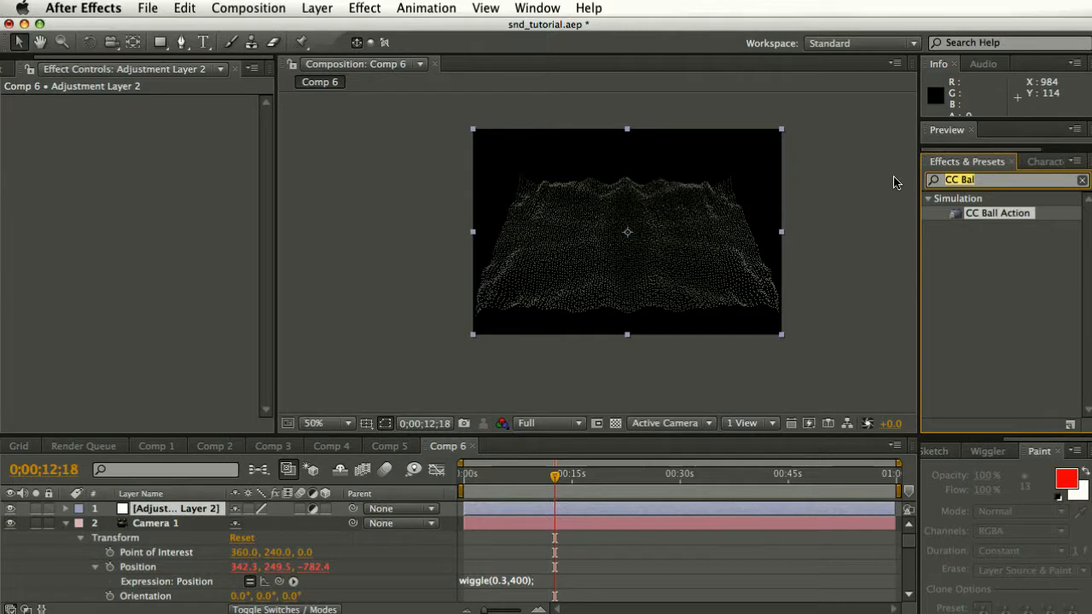
# Apply the Tritone effect to the adjustment layer and set its Midtones to bright purple.
pyautogui.write('Triton')
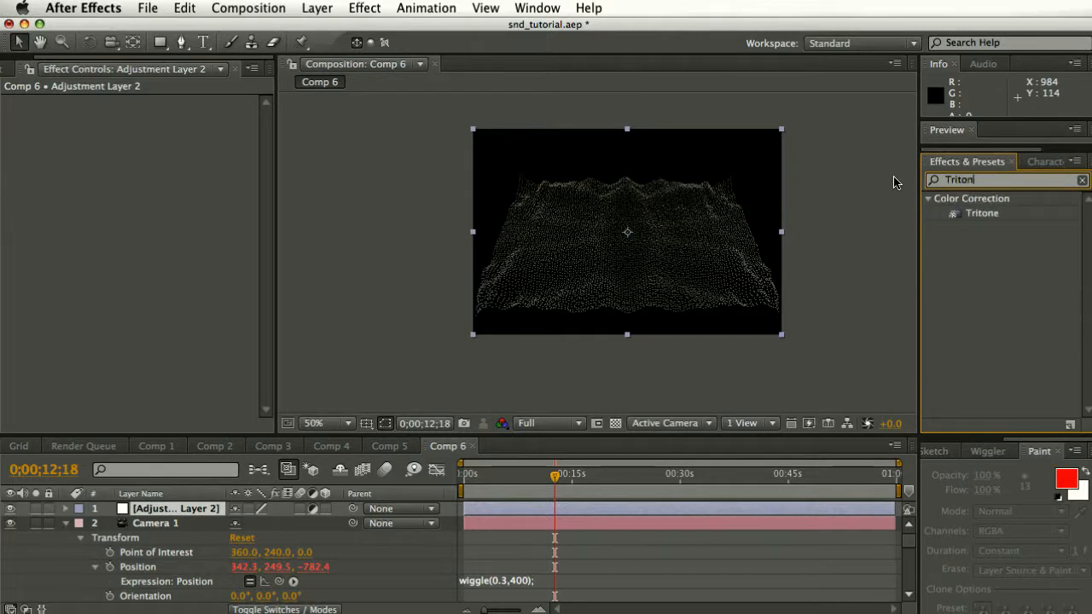
pyautogui.moveTo(980, 213); pyautogui.dragTo(693, 237)
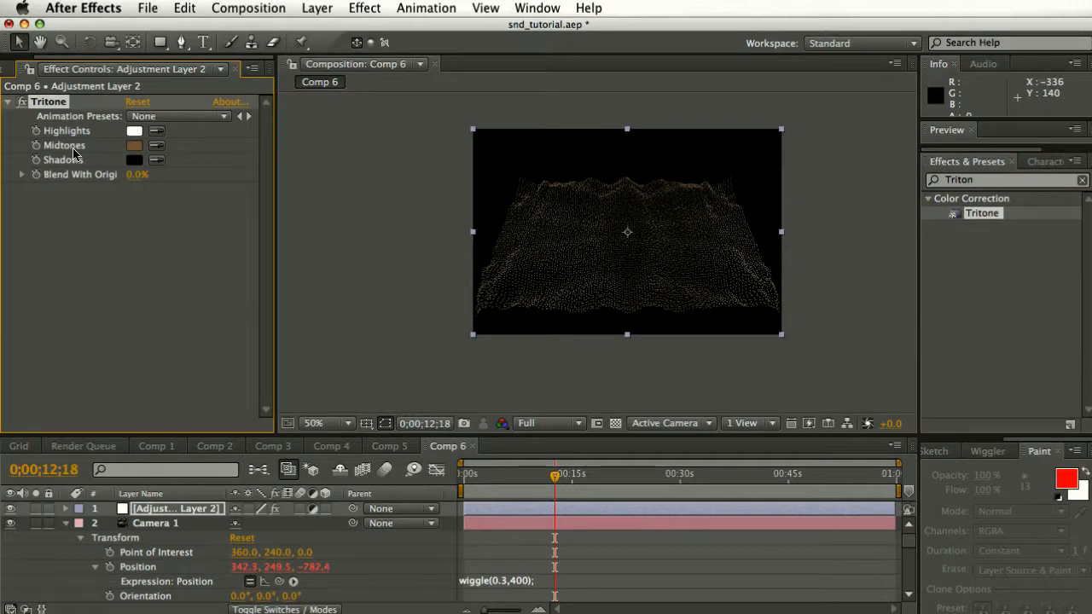
pyautogui.click(134, 146)
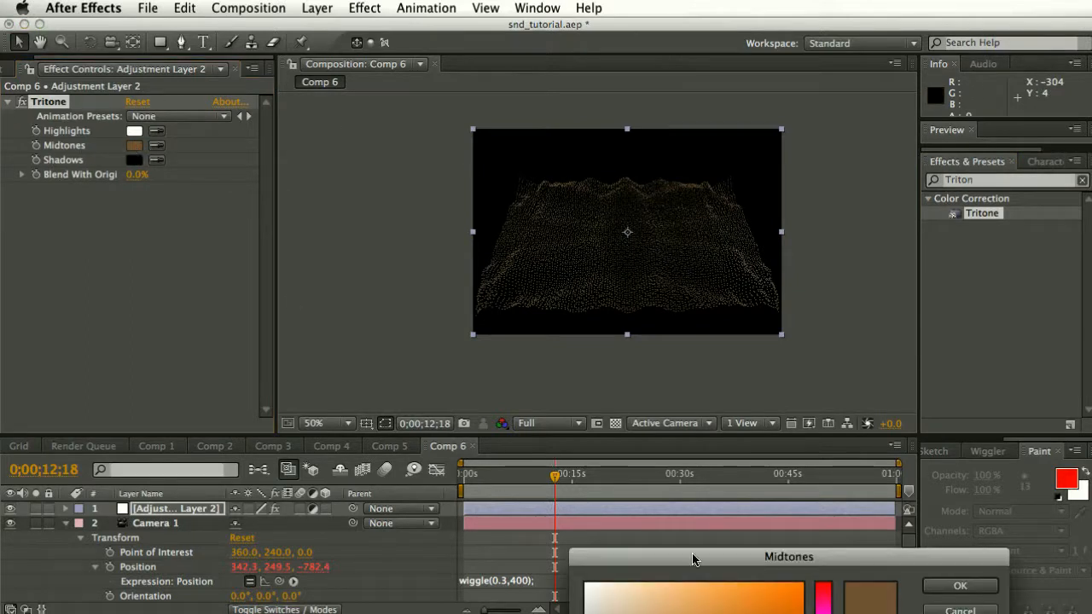
pyautogui.click(823, 613)
pyautogui.moveTo(783, 603); pyautogui.dragTo(748, 570)
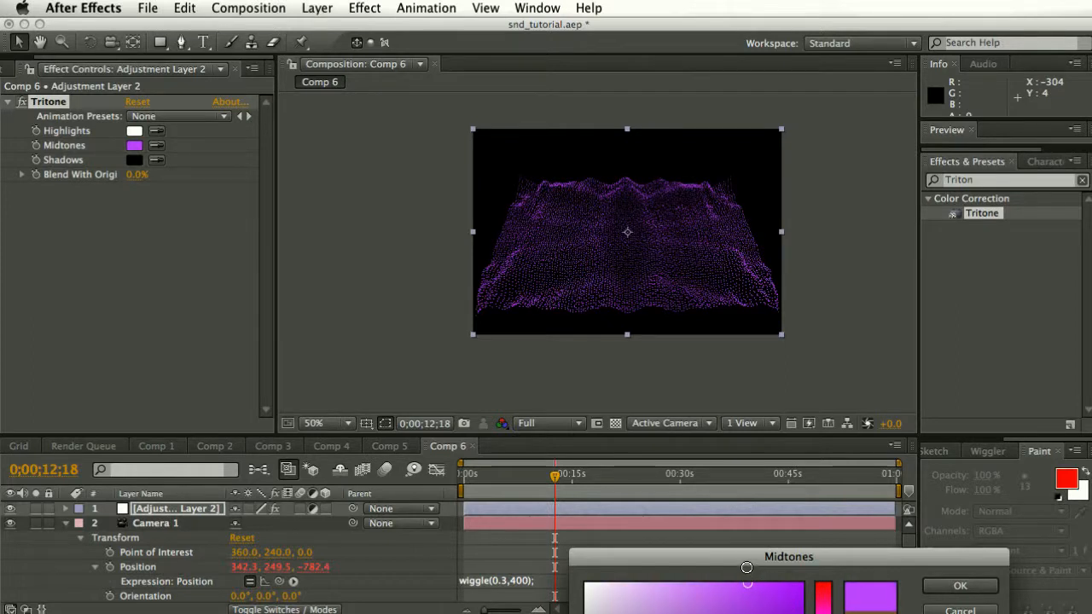
pyautogui.click(961, 587)
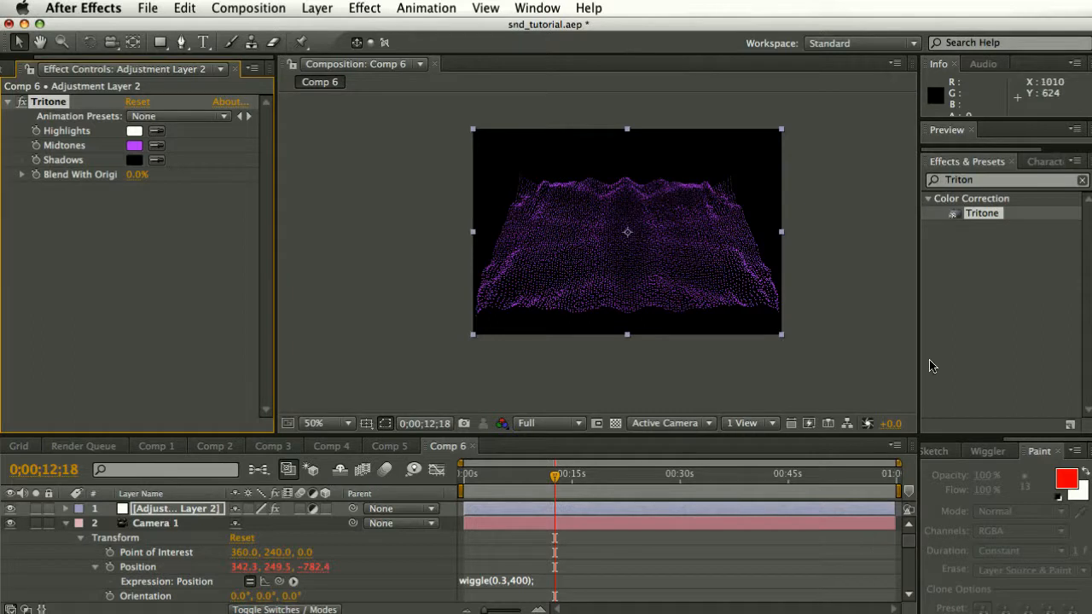
# Apply the Stylize Glow effect to the adjustment layer and preview the particles at an earlier time.
pyautogui.click(976, 180)
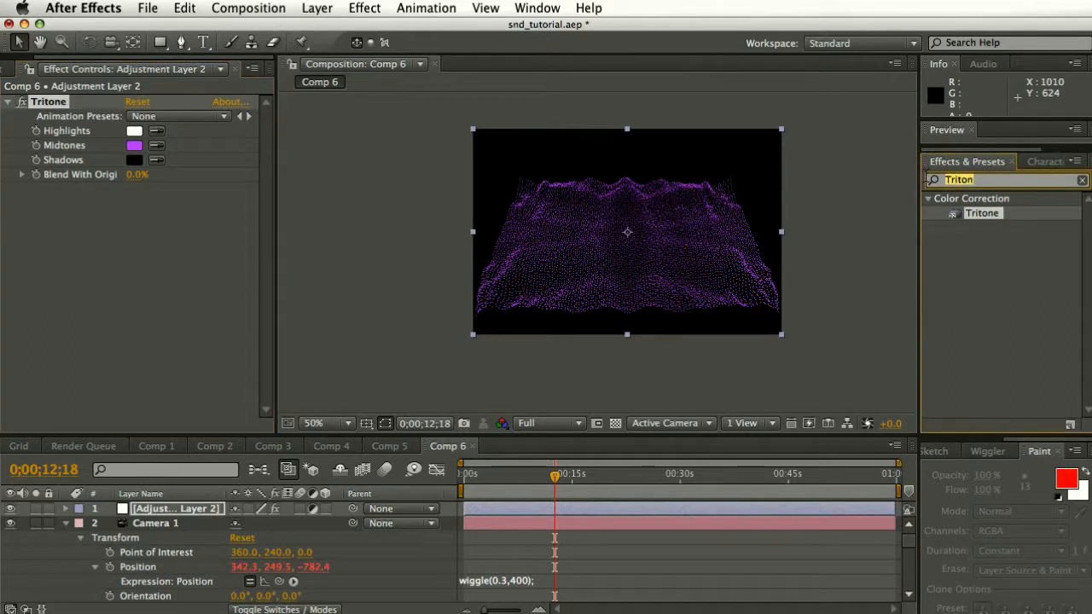
pyautogui.write('Glow')
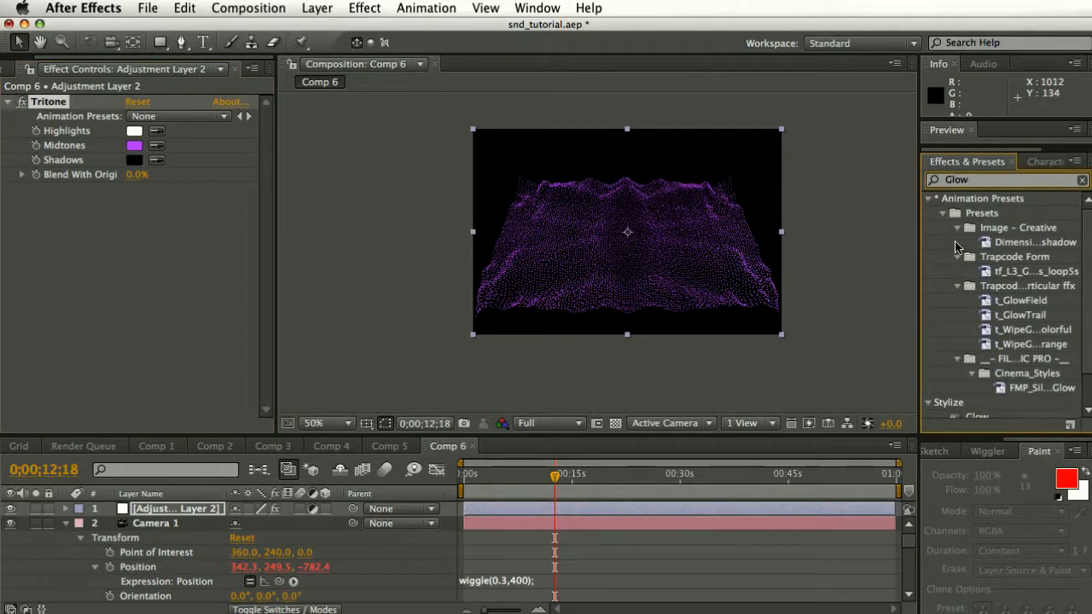
pyautogui.scroll(-1, 953, 364)
pyautogui.moveTo(976, 404); pyautogui.dragTo(653, 270)
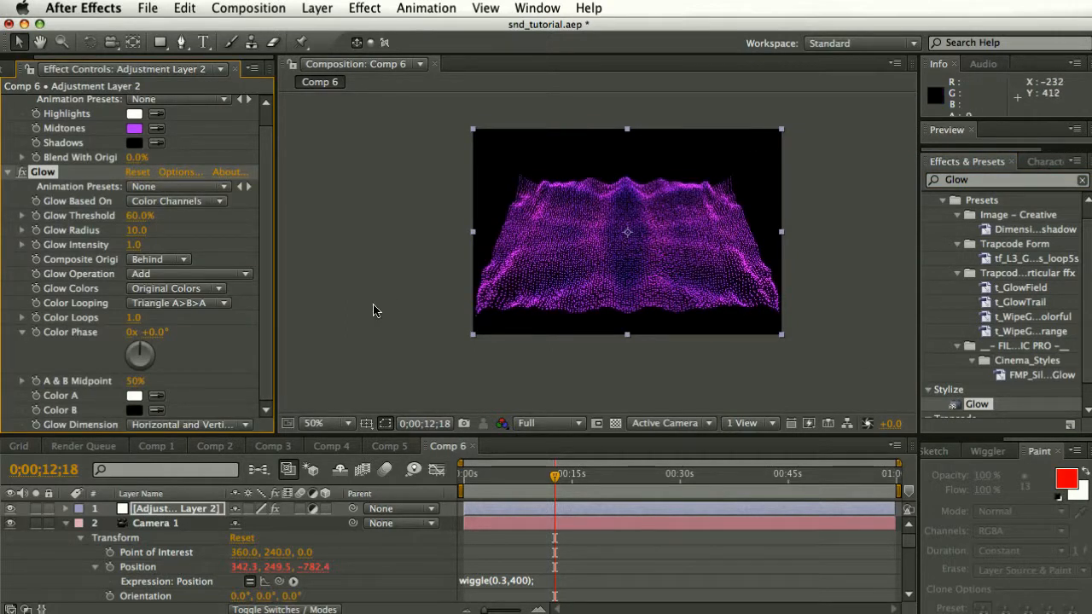
pyautogui.click(481, 476)
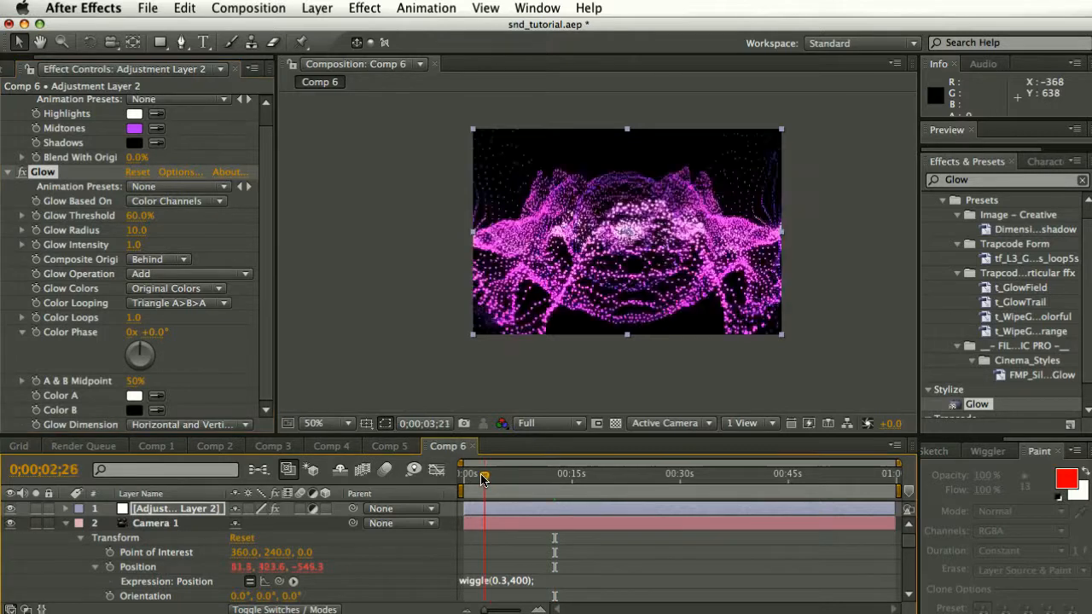
# Base the Glow on the Alpha Channel, switch its Glow Colors to A & B Colors, and make Color A light purple.
pyautogui.moveTo(481, 476); pyautogui.dragTo(527, 479)
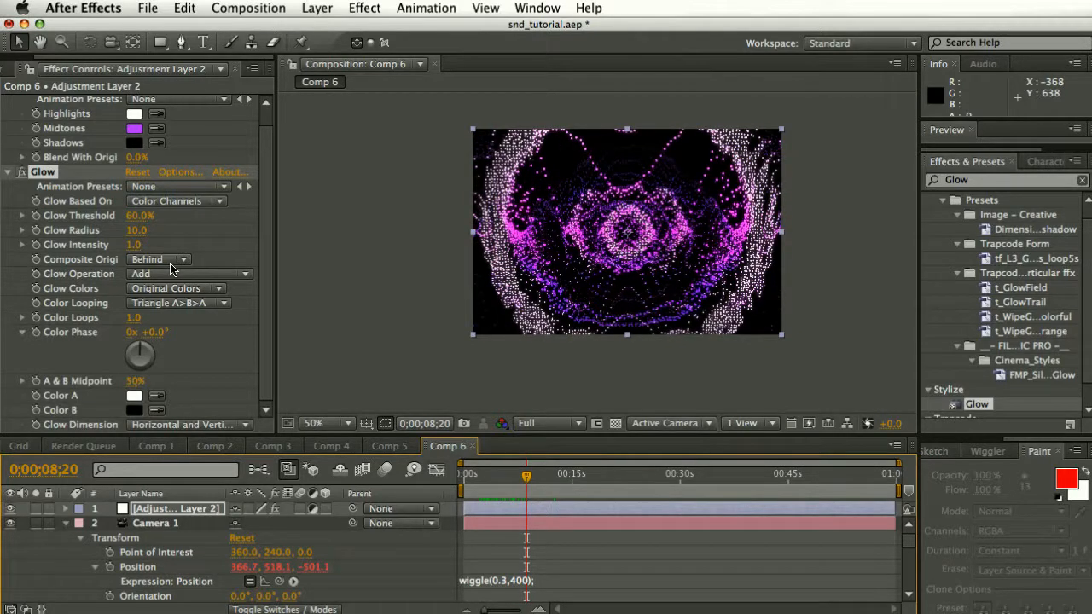
pyautogui.click(168, 201)
pyautogui.click(162, 186)
pyautogui.click(491, 475)
pyautogui.click(754, 475)
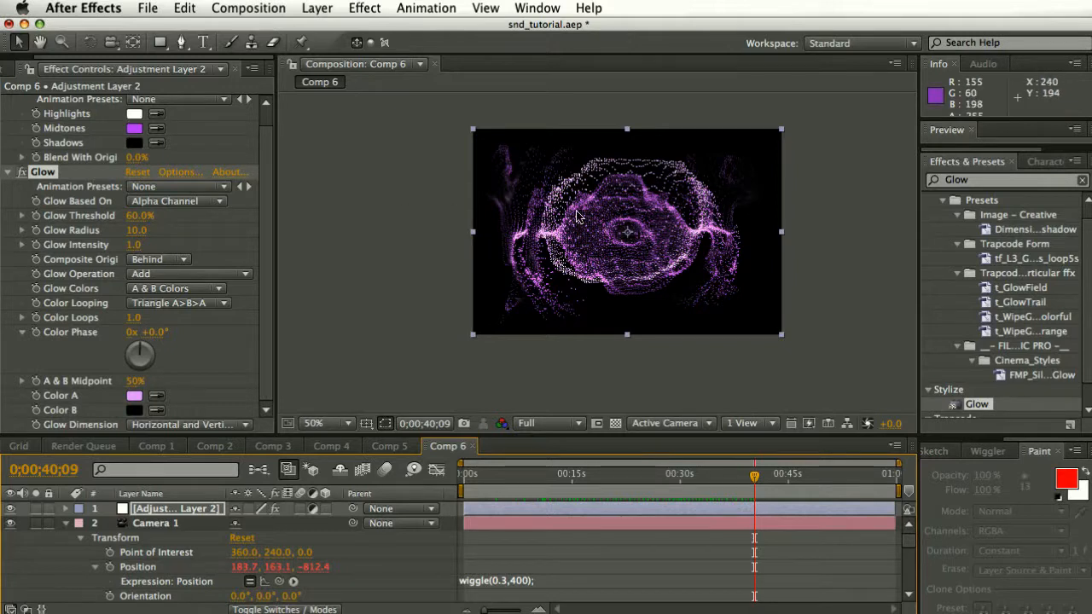
# Set the Tritone Highlights to light purple and preview the particles at other times, ending at 0;00;10;10.
pyautogui.click(129, 115)
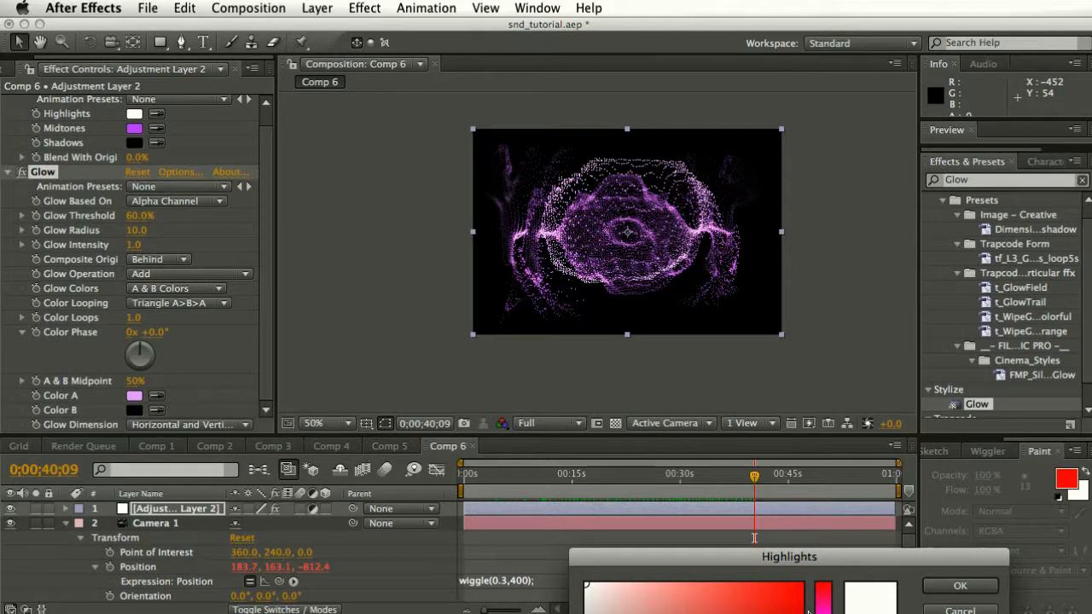
pyautogui.click(823, 613)
pyautogui.click(642, 590)
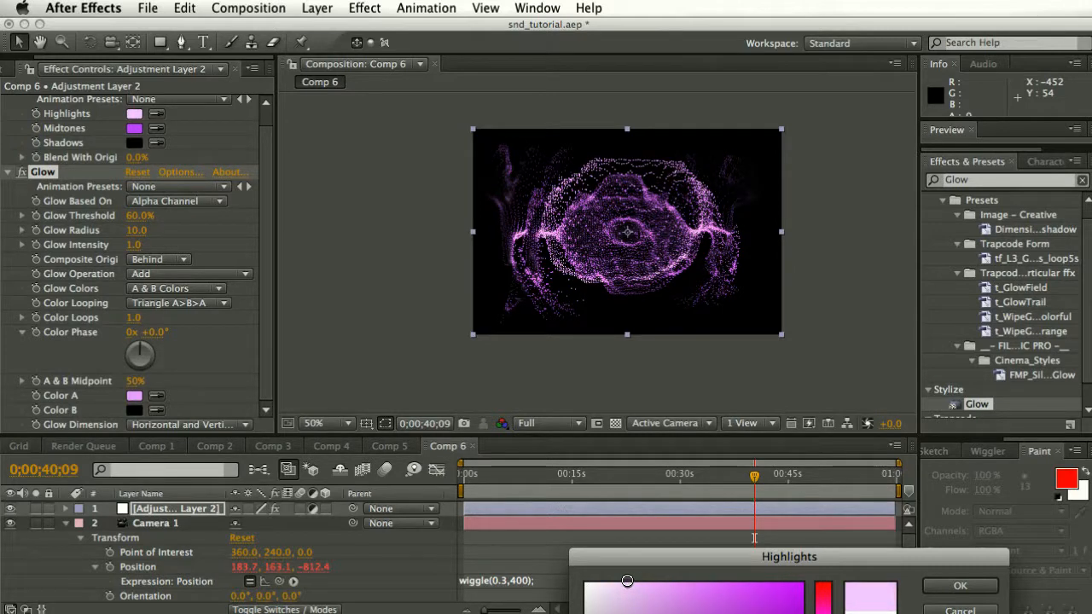
pyautogui.moveTo(627, 581); pyautogui.dragTo(655, 582)
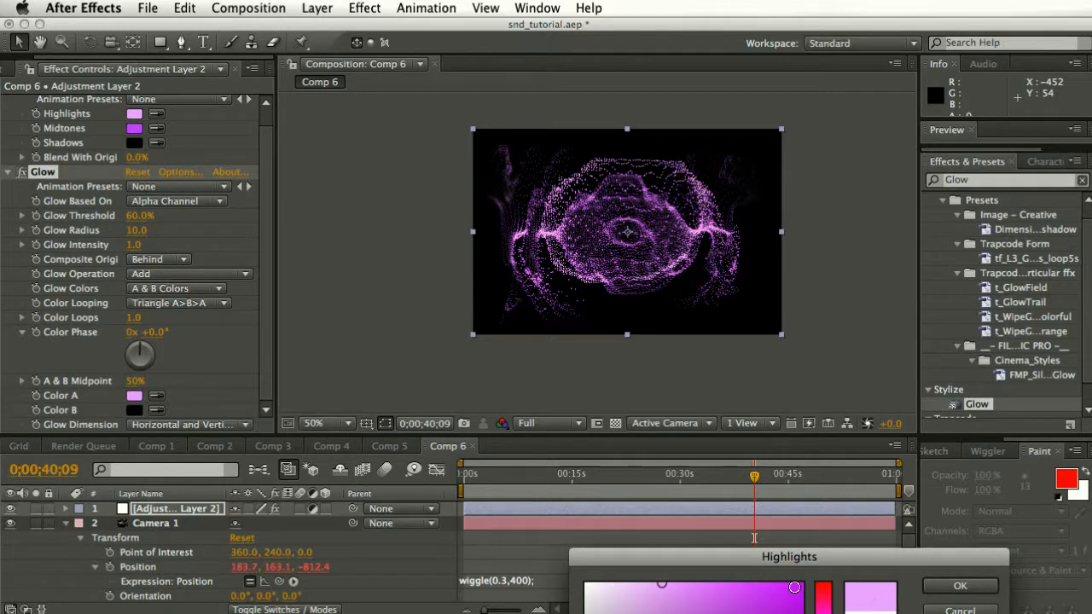
pyautogui.moveTo(654, 584); pyautogui.dragTo(665, 585)
pyautogui.click(959, 585)
pyautogui.moveTo(687, 483); pyautogui.dragTo(824, 486)
pyautogui.moveTo(849, 488); pyautogui.dragTo(539, 494)
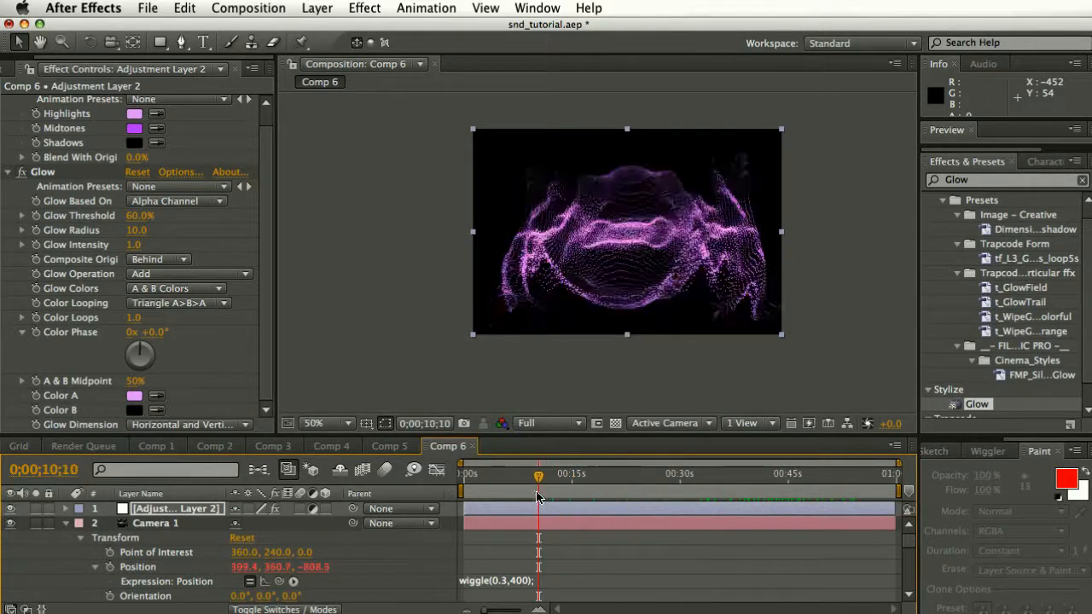
# View the composition at 100% and set the Glow Threshold to 27.5% at 0;00;02;01.
pyautogui.click(348, 423)
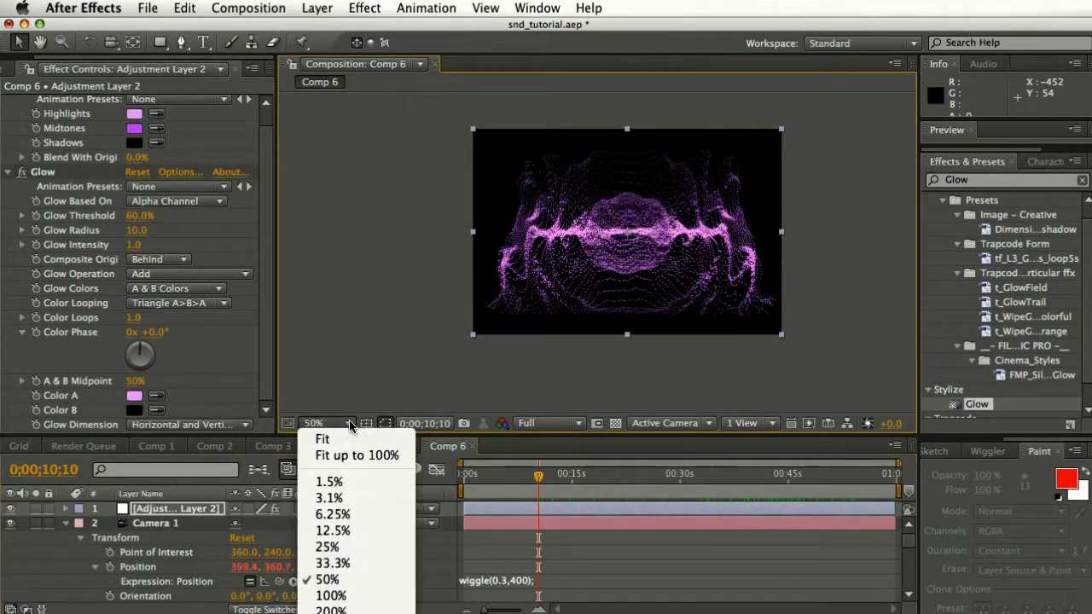
pyautogui.click(353, 598)
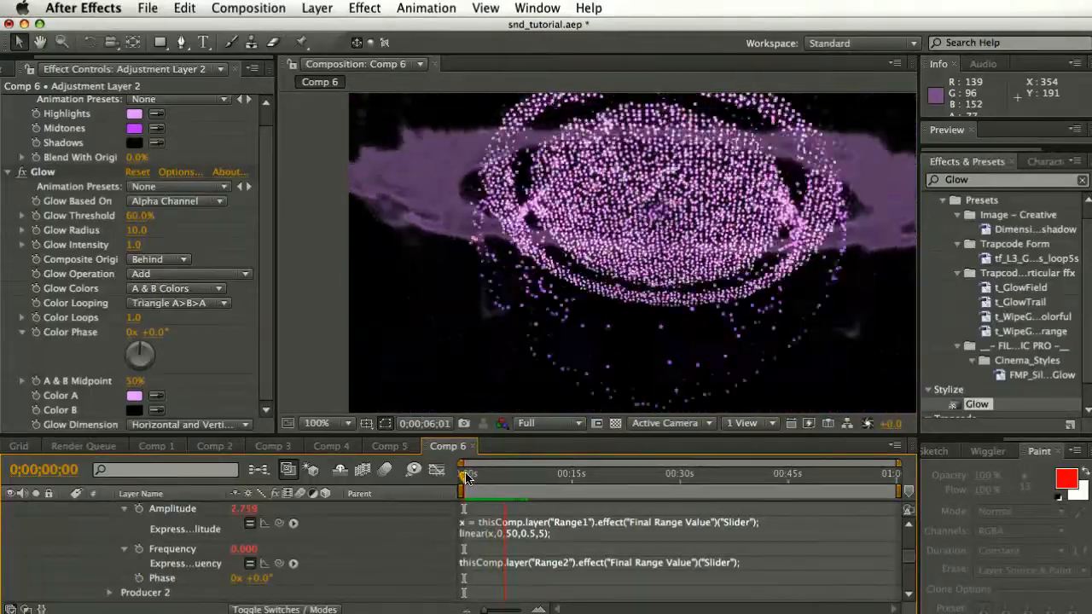
pyautogui.moveTo(466, 478); pyautogui.dragTo(479, 480)
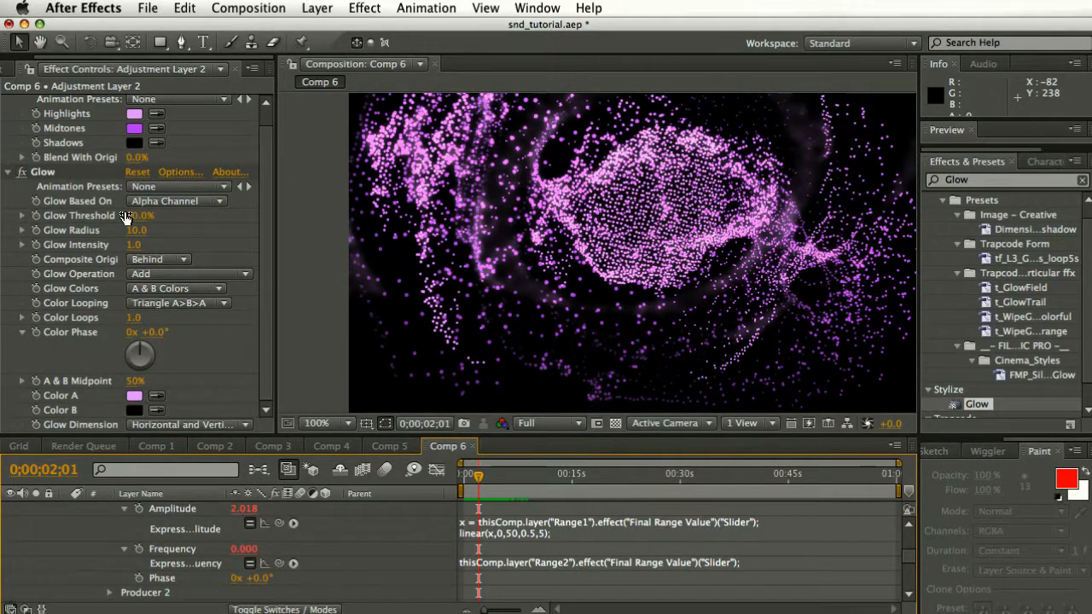
pyautogui.moveTo(130, 215); pyautogui.dragTo(63, 215)
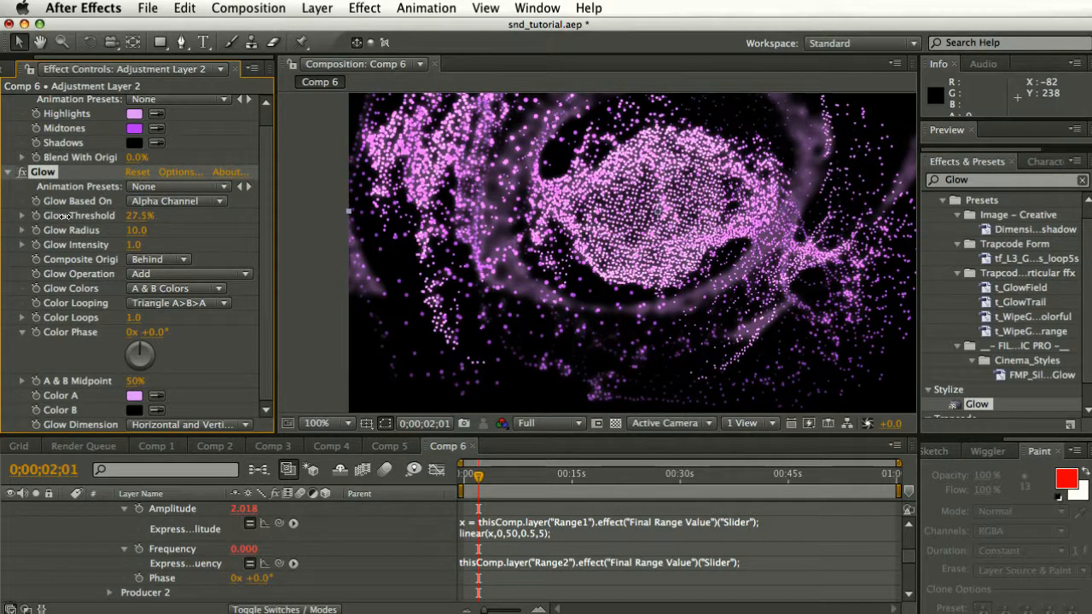
# Set the Glow's Color B to dark purple and its Glow Intensity to 1.2.
pyautogui.click(134, 410)
pyautogui.click(823, 613)
pyautogui.moveTo(703, 613); pyautogui.dragTo(695, 613)
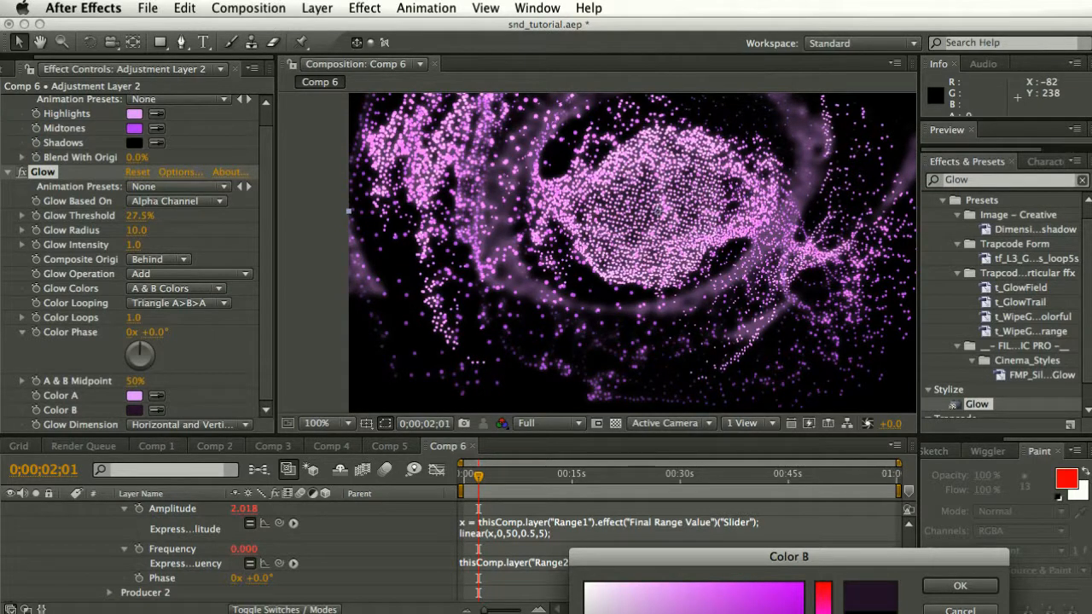
pyautogui.click(704, 613)
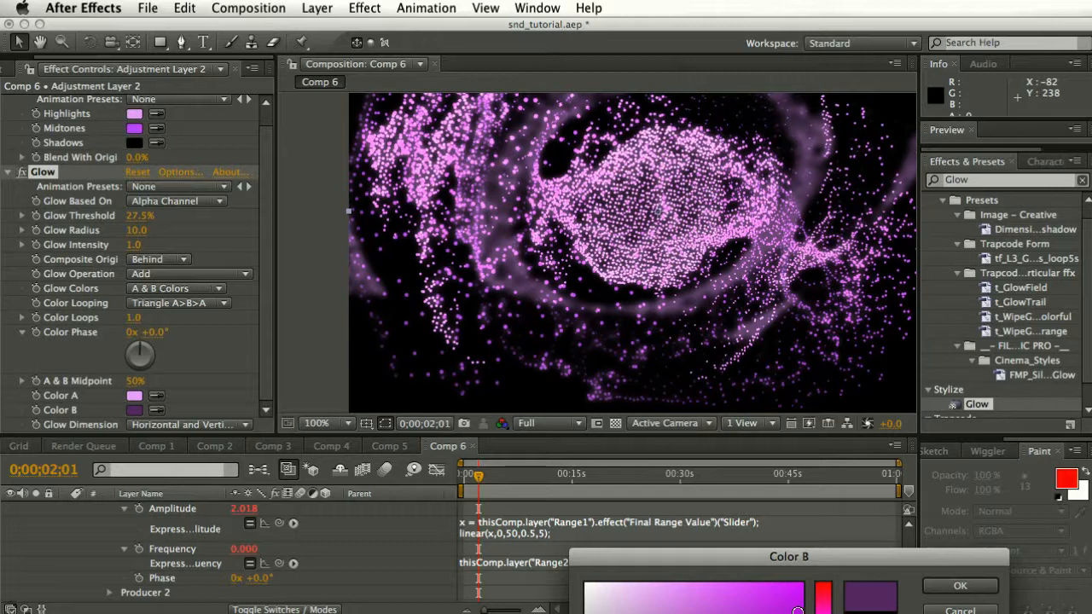
pyautogui.click(957, 585)
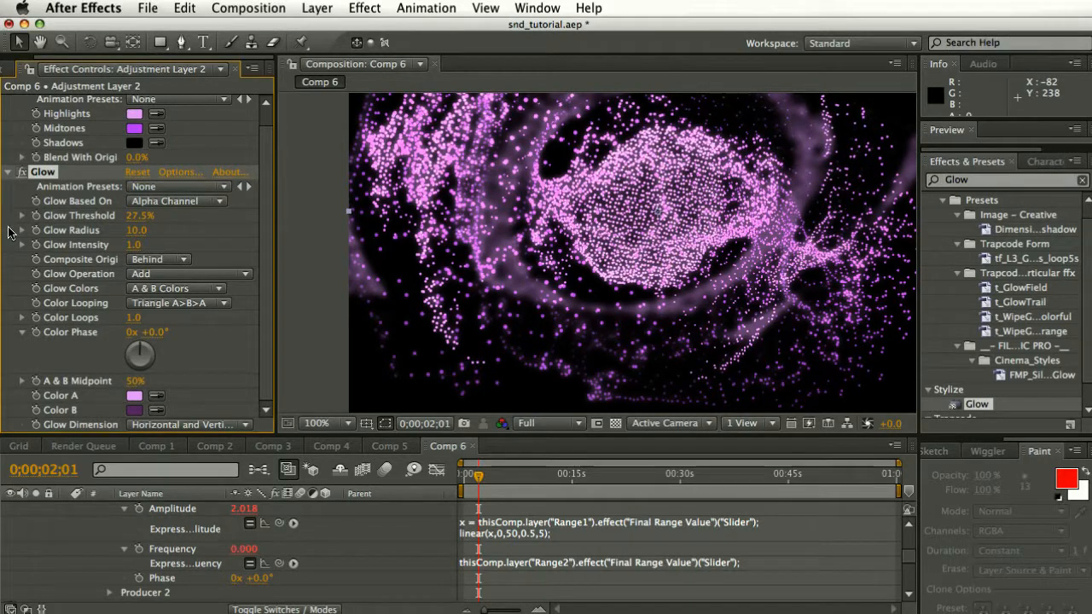
pyautogui.moveTo(137, 244); pyautogui.dragTo(147, 245)
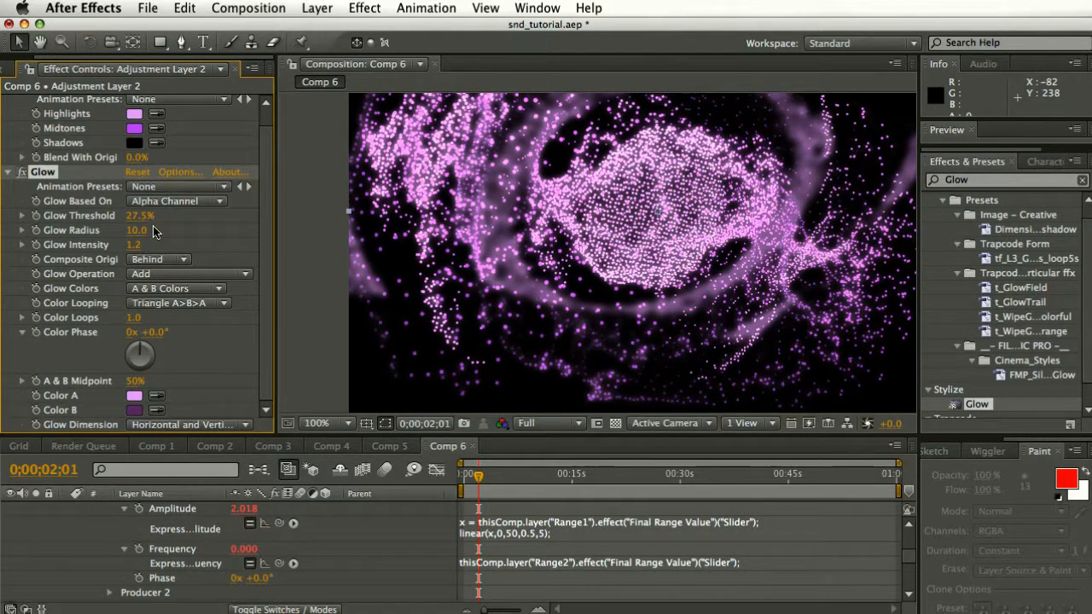
# Set the CC Ball Action Scatter on Black Solid 16 to 0 and preview the particles at 0;00;07;00.
pyautogui.scroll(1, 182, 235)
pyautogui.scroll(-1, 187, 235)
pyautogui.scroll(-10, 819, 552)
pyautogui.scroll(-3, 239, 571)
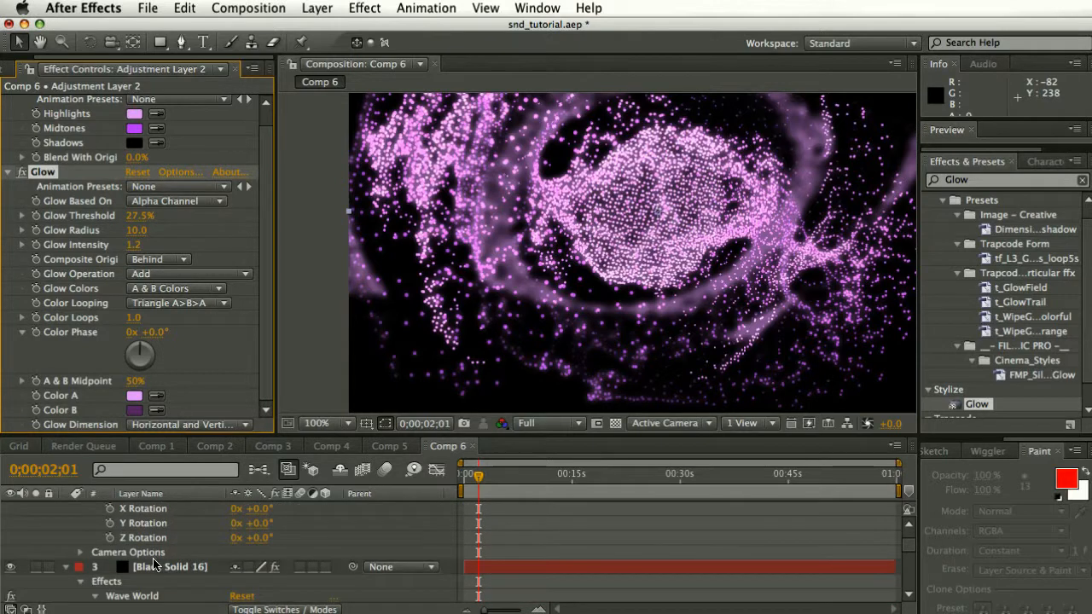
pyautogui.click(157, 566)
pyautogui.scroll(-5, 131, 296)
pyautogui.click(133, 288)
pyautogui.write('0')
pyautogui.press('Return')
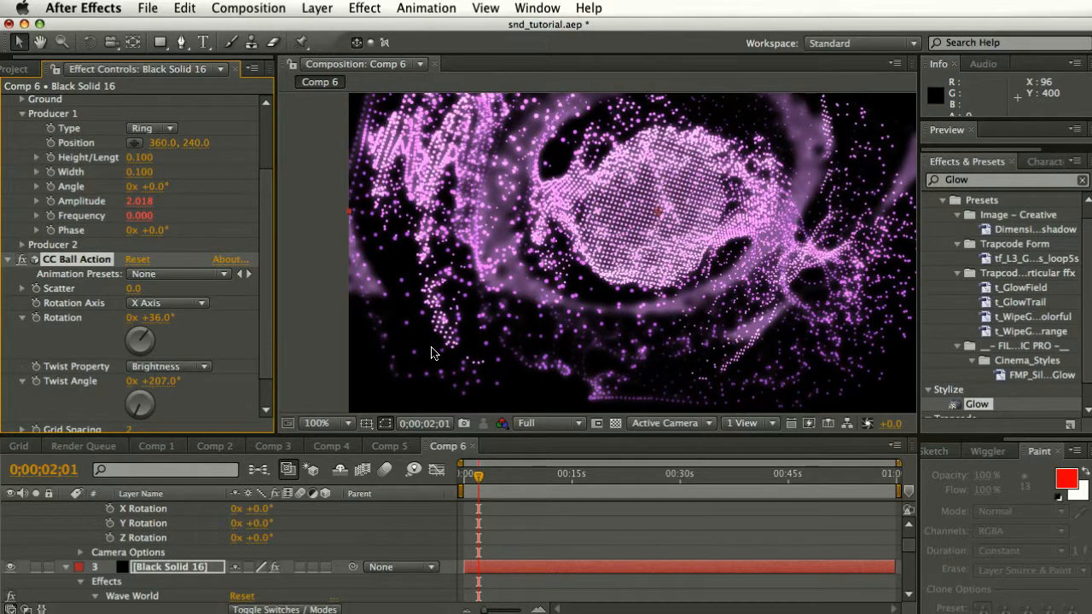
pyautogui.moveTo(480, 479); pyautogui.dragTo(514, 492)
# Set the Tritone Midtones on Adjustment Layer 2 to a dark, muted purple.
pyautogui.scroll(1, 230, 529)
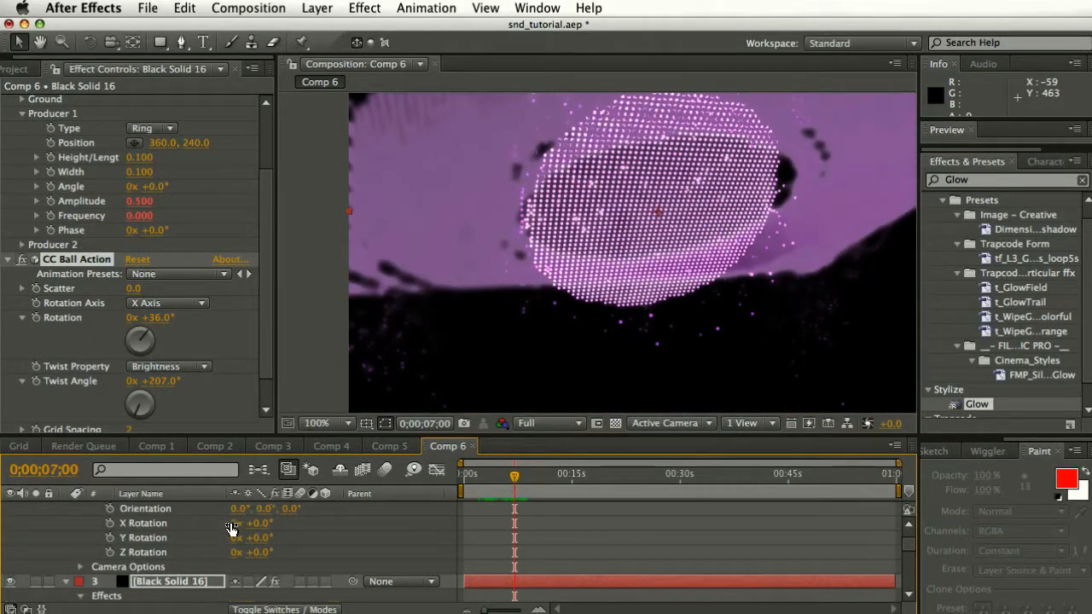
pyautogui.scroll(3, 222, 528)
pyautogui.click(188, 511)
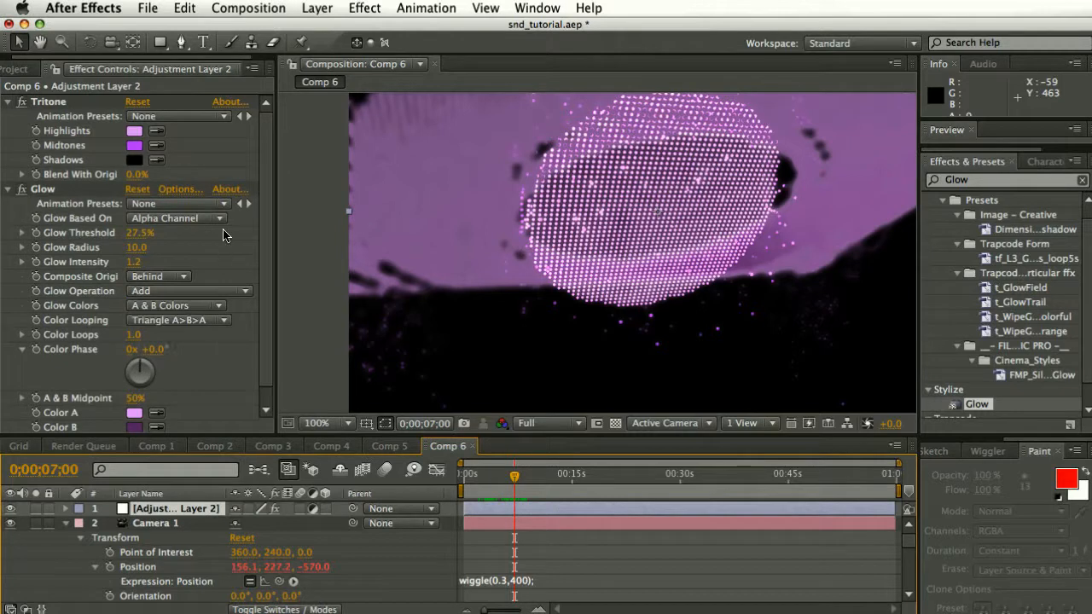
pyautogui.click(135, 146)
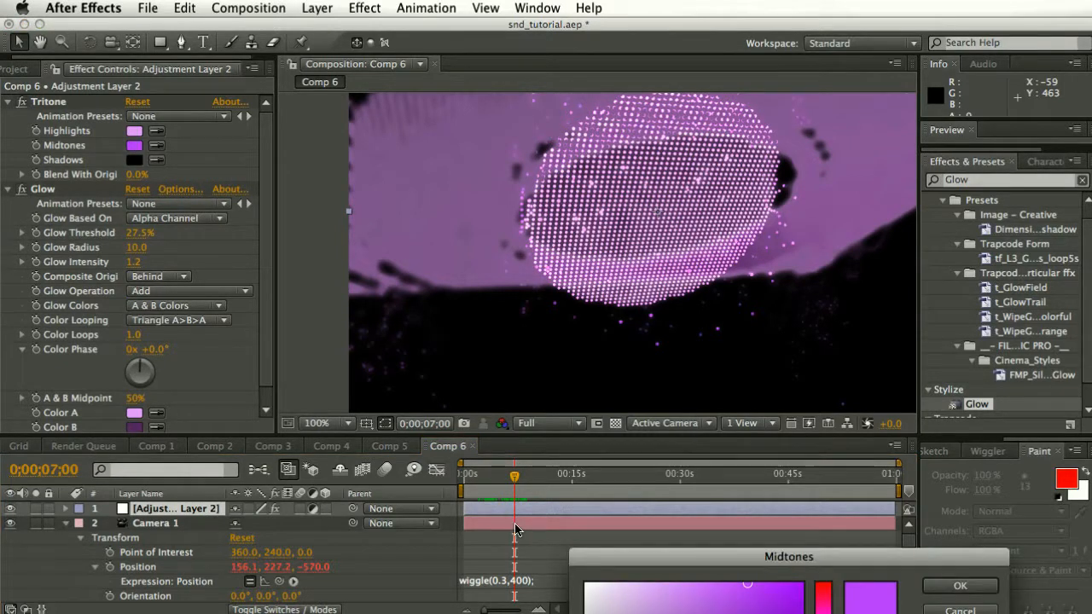
pyautogui.moveTo(668, 598)
pyautogui.mouseDown()
pyautogui.moveTo(640, 601)
pyautogui.moveTo(663, 574)
pyautogui.moveTo(670, 611)
pyautogui.mouseUp()
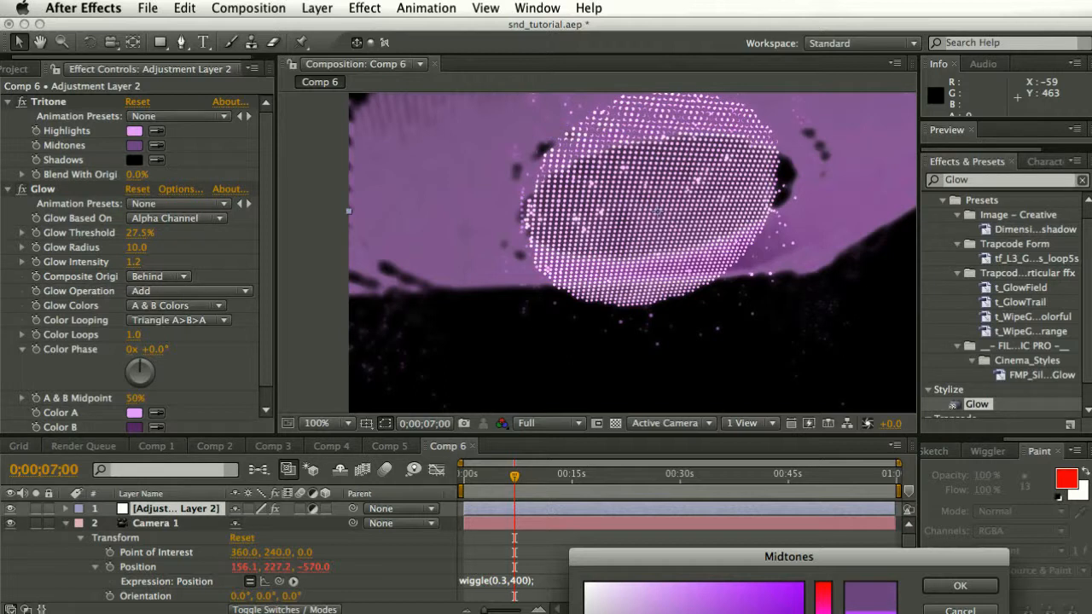
pyautogui.click(947, 585)
# Return to the start of Comp 6 and play a preview of the finished particle animation.
pyautogui.moveTo(514, 476); pyautogui.dragTo(470, 492)
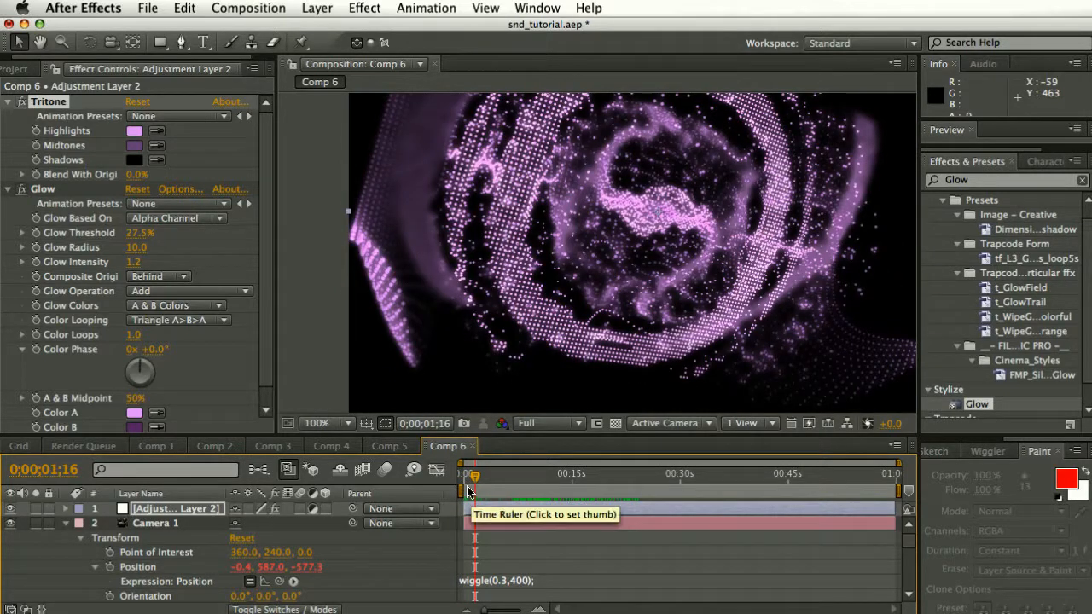
pyautogui.moveTo(475, 484); pyautogui.dragTo(463, 484)
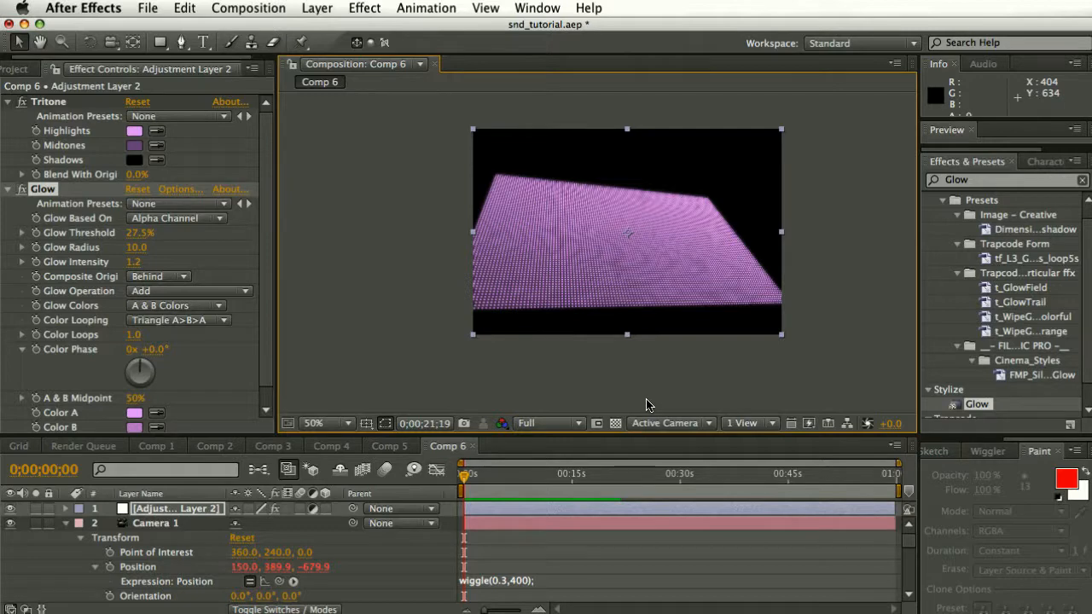
pyautogui.press('space')
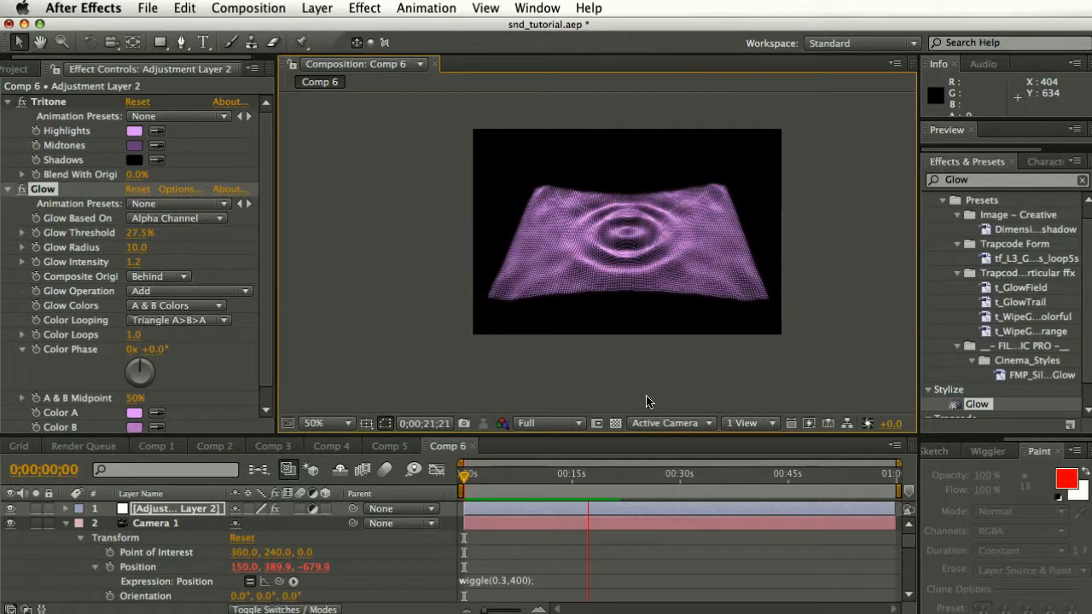
pyautogui.press('space')
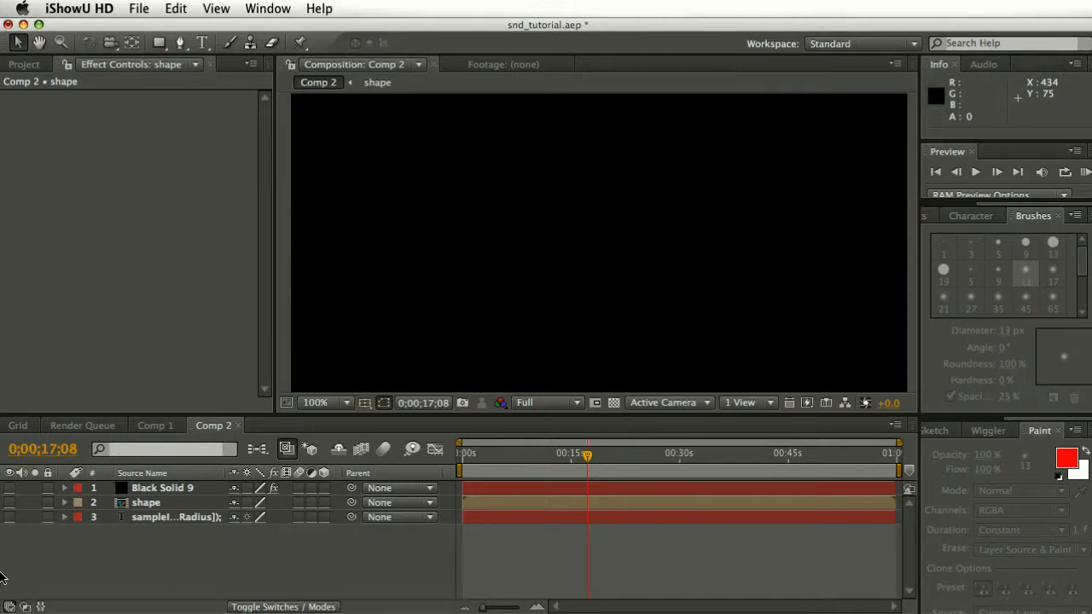
# Show the sampleImage text, shape and Black Solid 9 layers in Comp 2 to illustrate the expression's radius arguments.
pyautogui.click(10, 524)
pyautogui.click(10, 520)
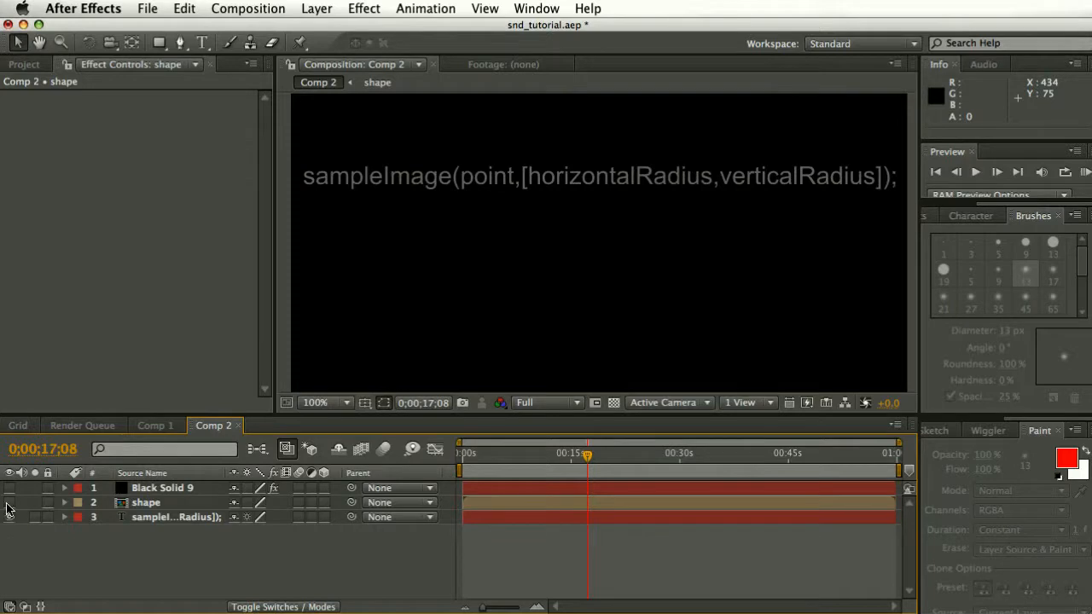
pyautogui.click(8, 504)
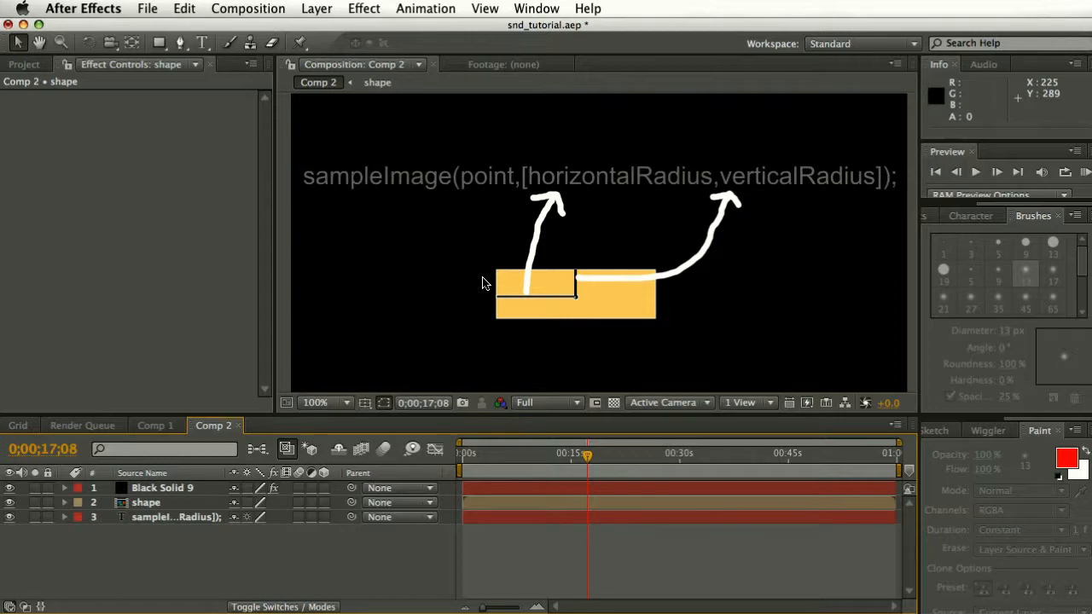
# Hide the three layers in Comp 2 and add the storm-cloud JPEG from the project above them.
pyautogui.click(24, 65)
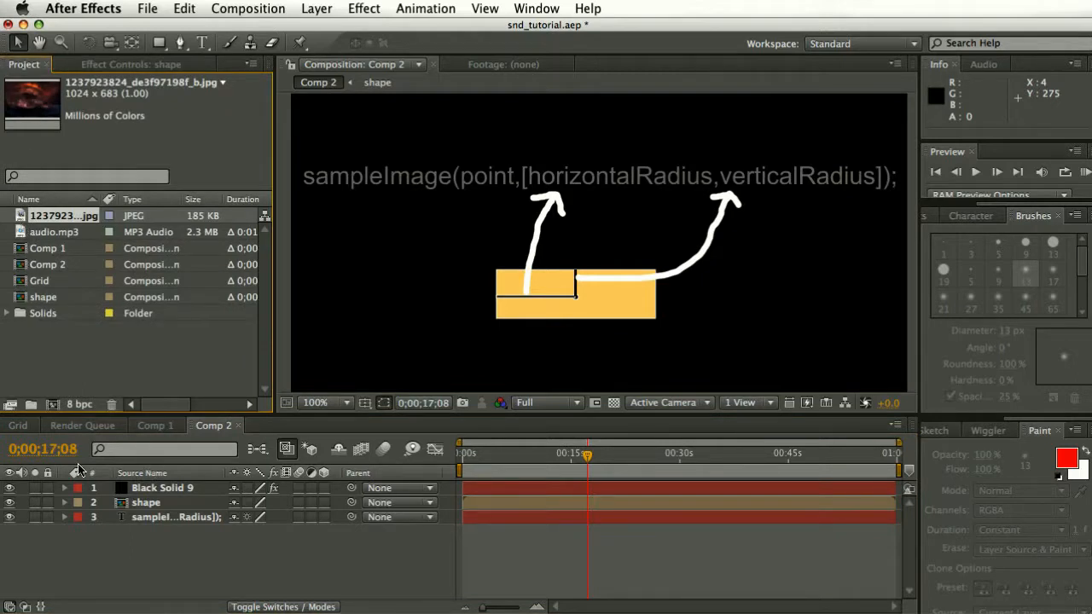
pyautogui.moveTo(10, 488); pyautogui.dragTo(6, 519)
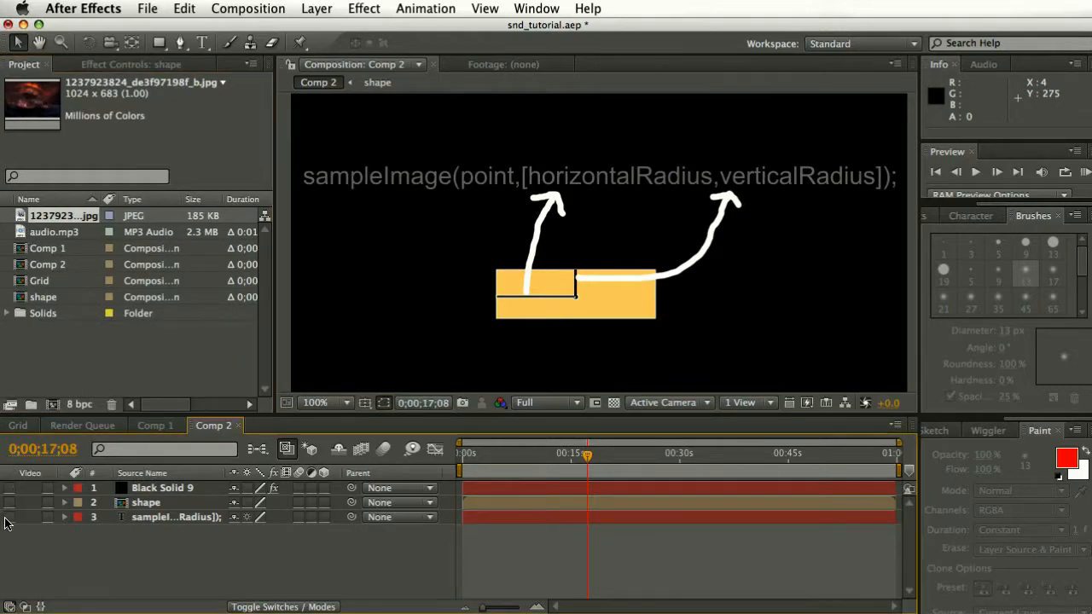
pyautogui.moveTo(23, 216); pyautogui.dragTo(644, 274)
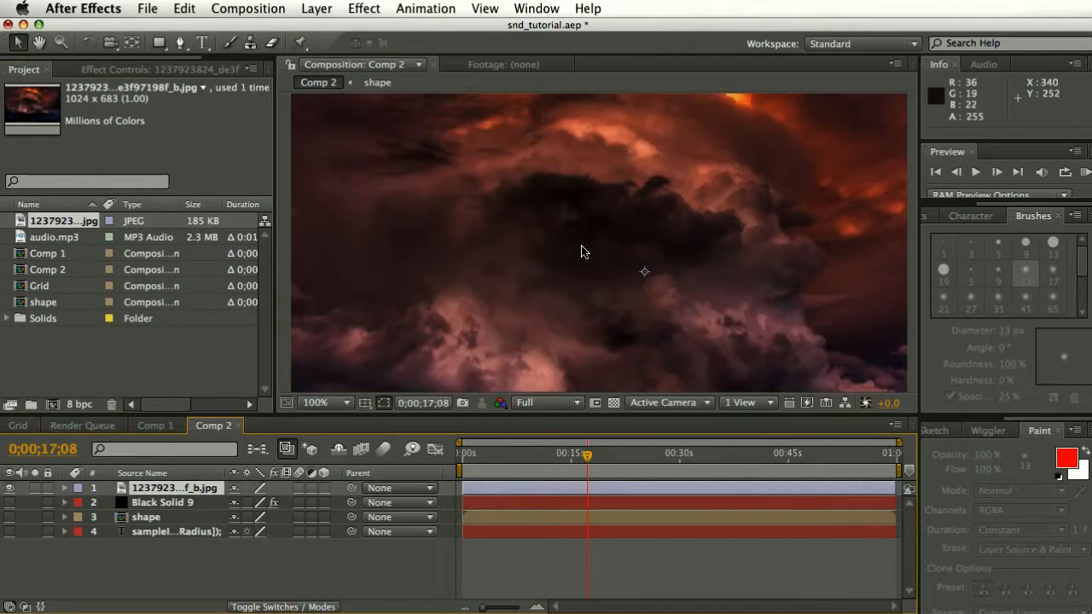
# View Comp 2 at 50% and shift the cloud image slightly upward in the frame.
pyautogui.click(339, 401)
pyautogui.click(358, 558)
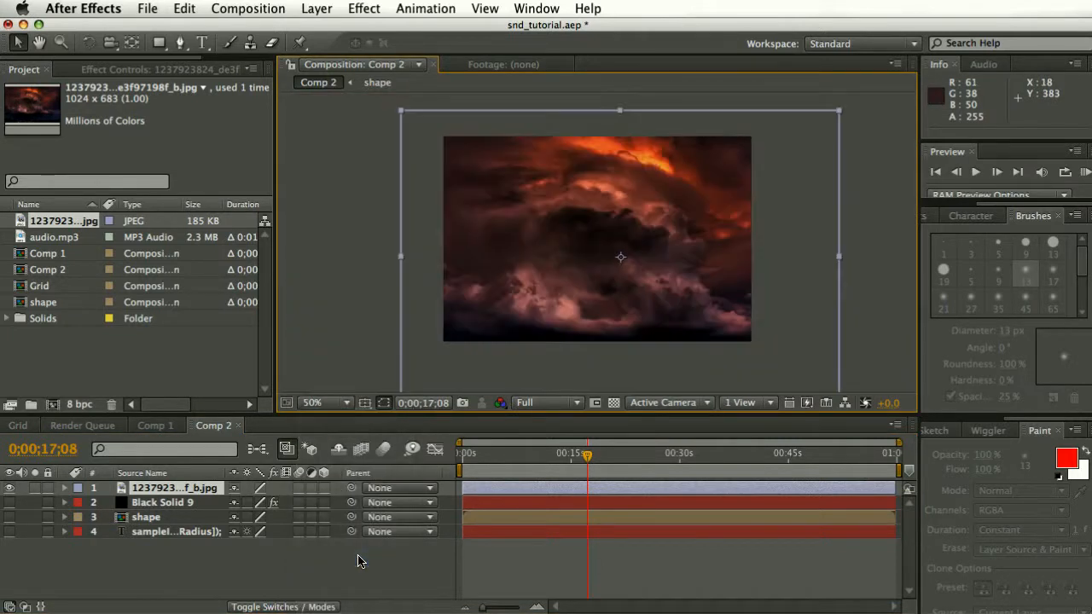
pyautogui.moveTo(572, 231); pyautogui.dragTo(570, 224)
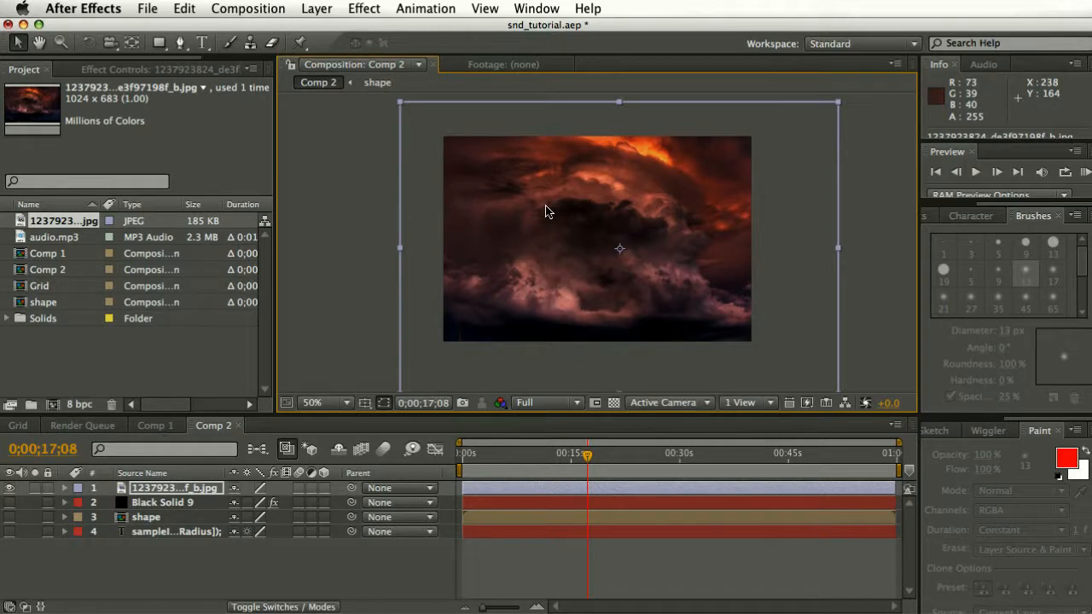
# Apply a Color Control expression control to the cloud image layer.
pyautogui.click(171, 491)
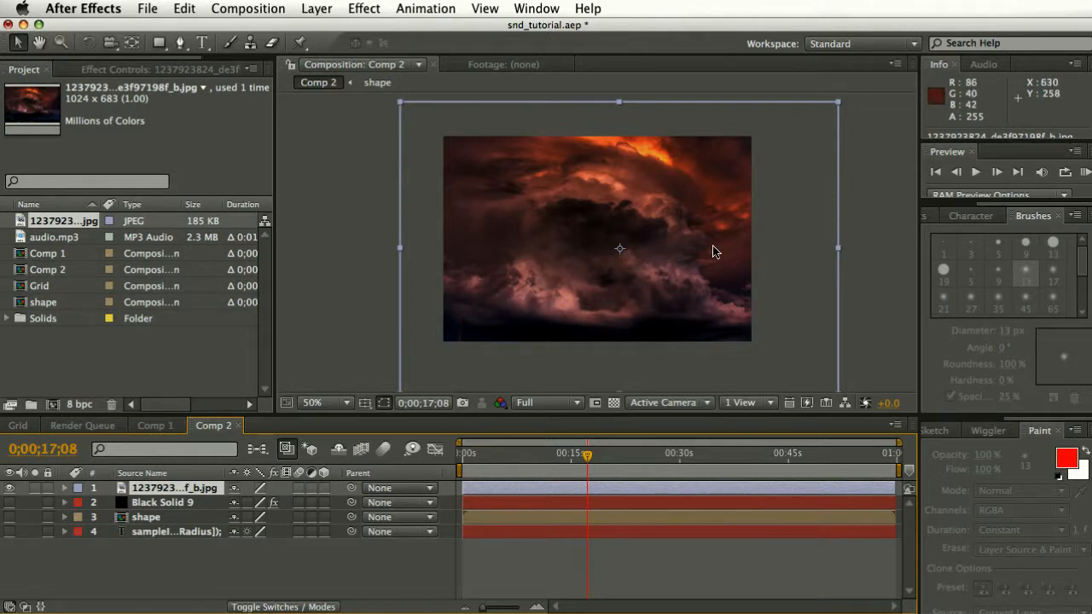
pyautogui.click(364, 10)
pyautogui.moveTo(435, 186)
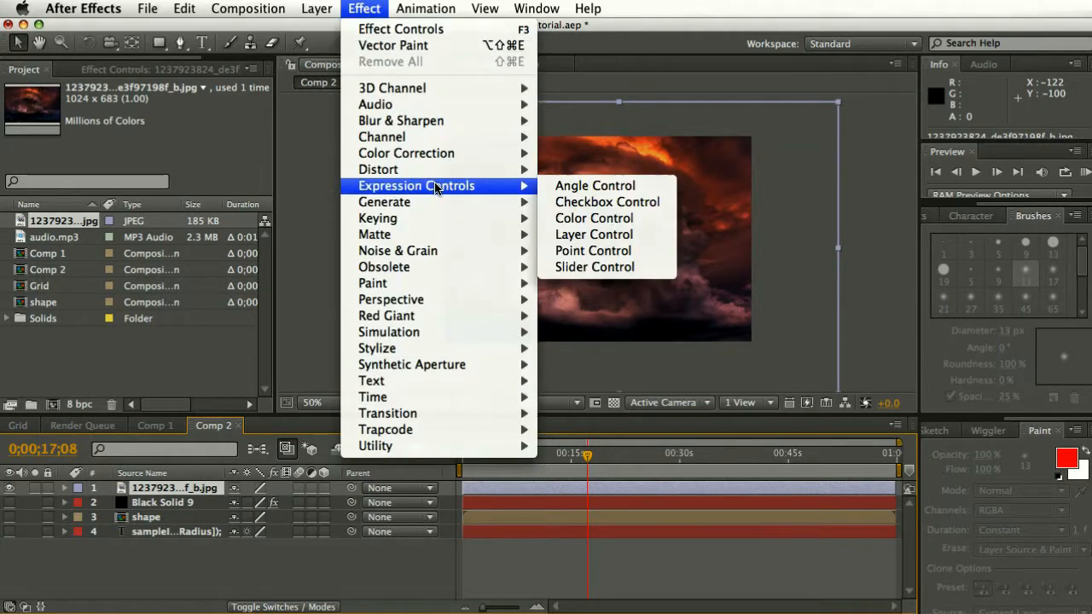
pyautogui.click(587, 219)
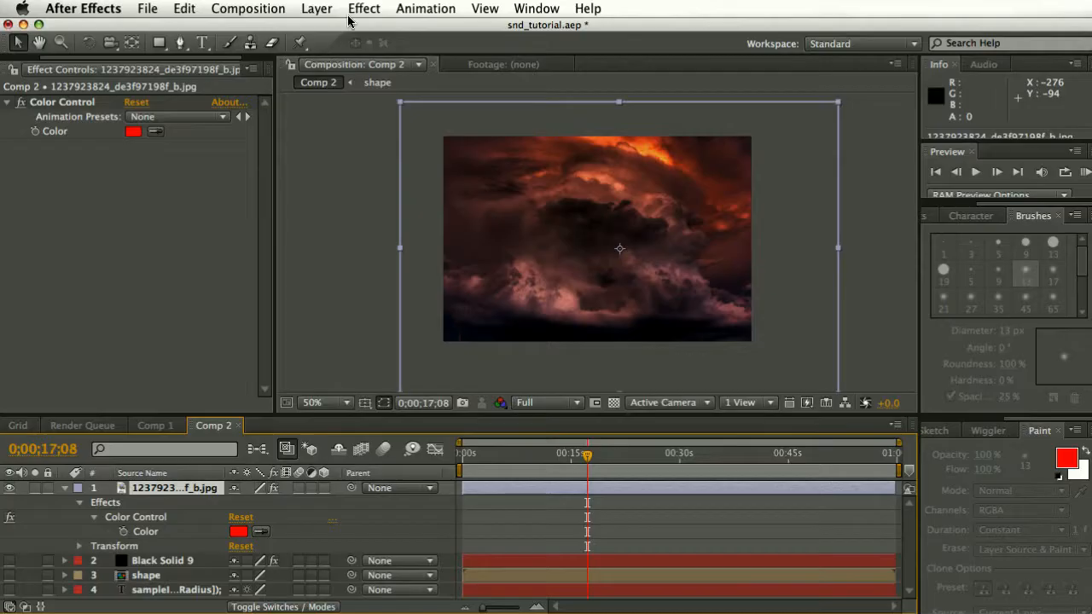
# Start adding another effect to the cloud image layer.
pyautogui.click(359, 17)
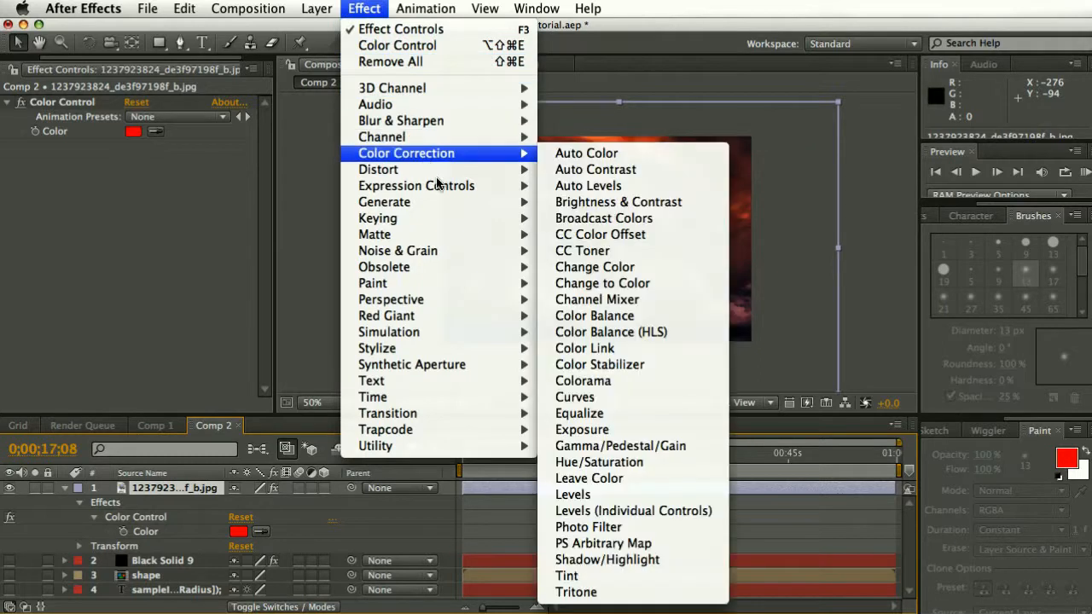
# Add a Point Control effect to the image layer and rename it "Point Color".
pyautogui.moveTo(439, 185)
pyautogui.click(614, 250)
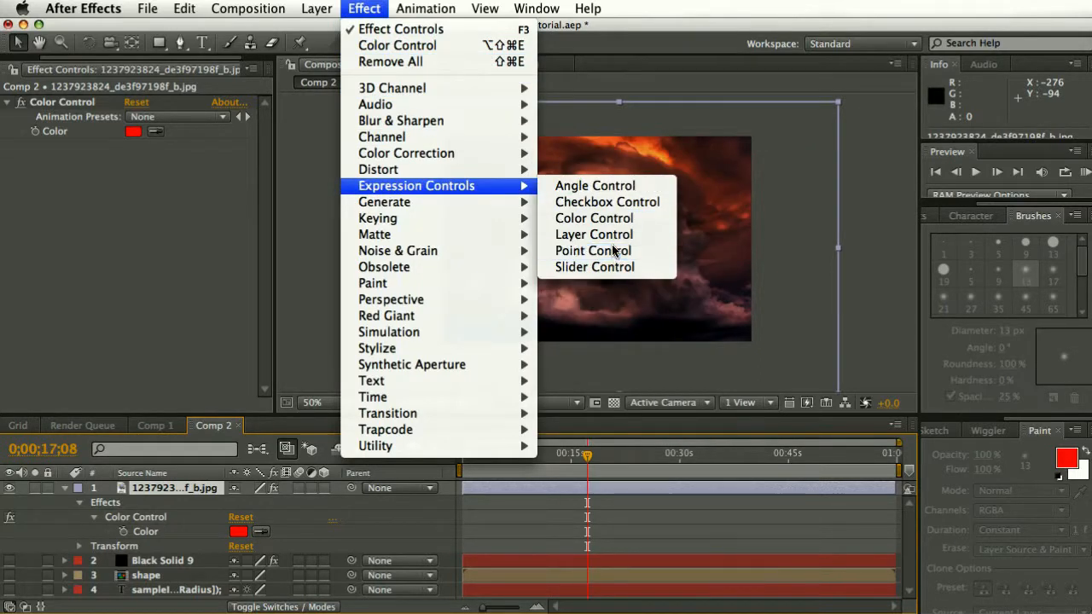
pyautogui.click(152, 236)
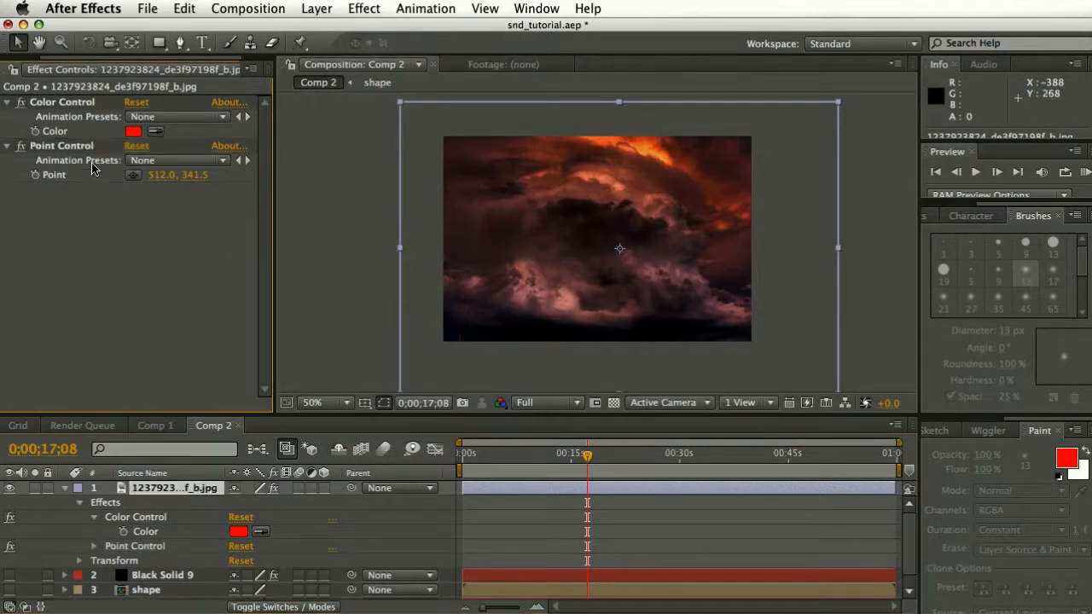
pyautogui.click(88, 148)
pyautogui.press('Return')
pyautogui.write('Po')
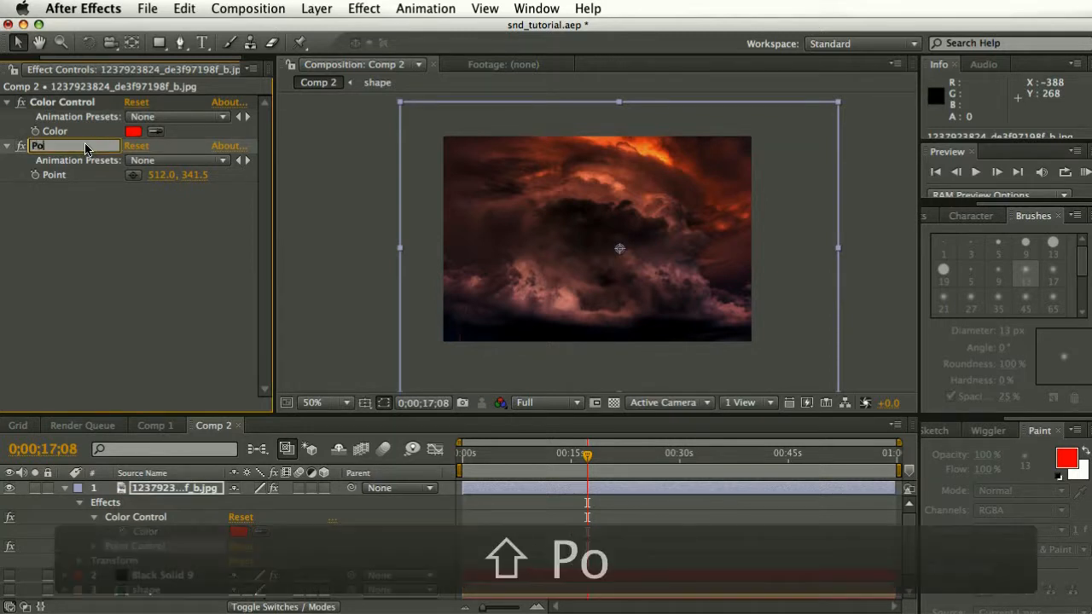
pyautogui.write('int Color')
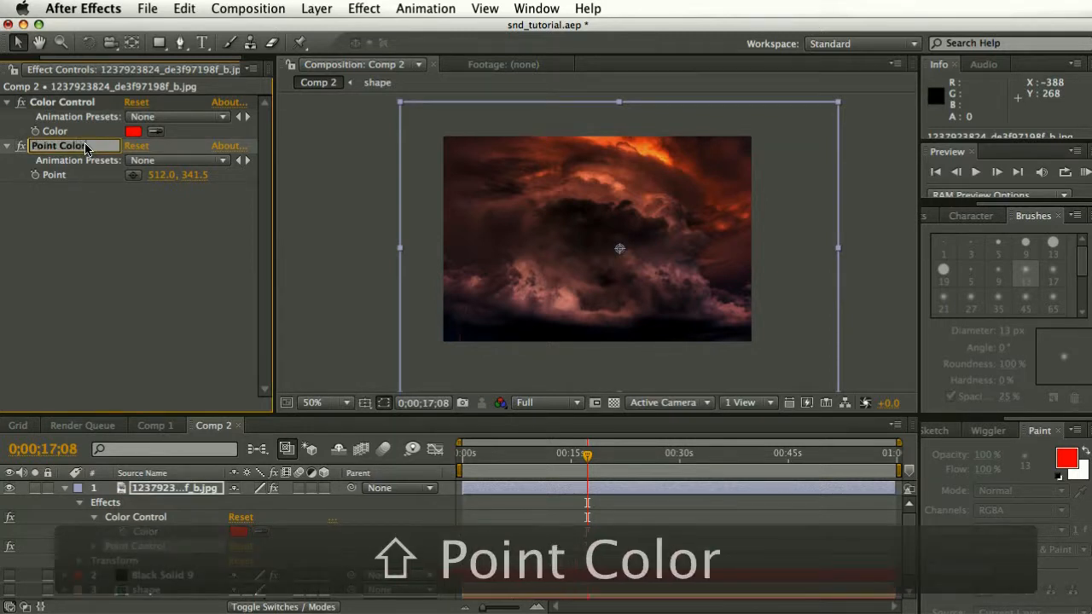
pyautogui.click(70, 223)
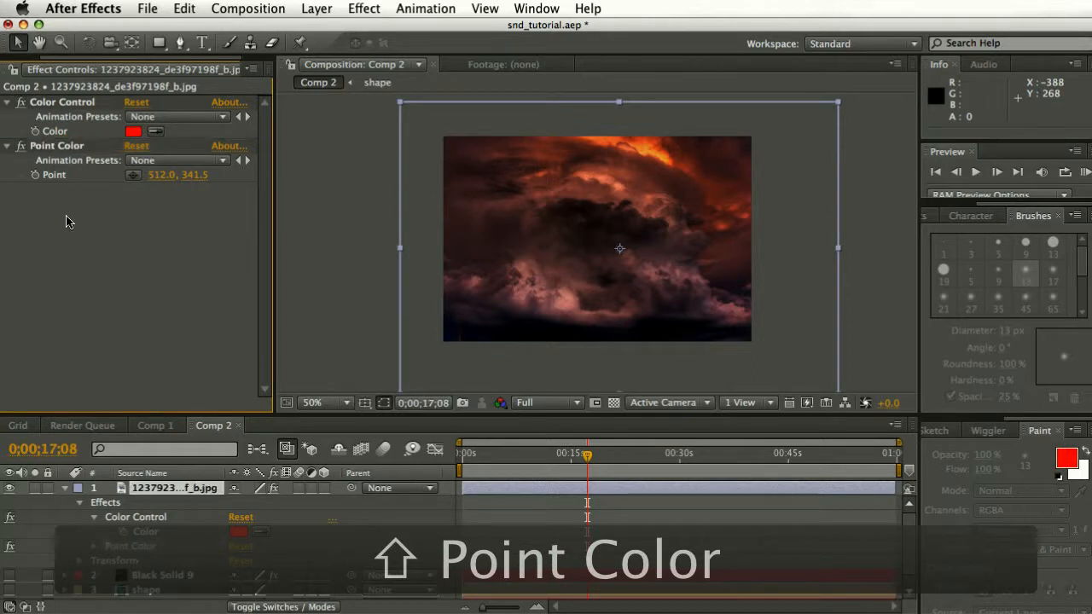
# Add an expression to the Color Control's Color property that assigns Point Color's Point to p: p = effect("Point Color")("Point");.
pyautogui.click(179, 493)
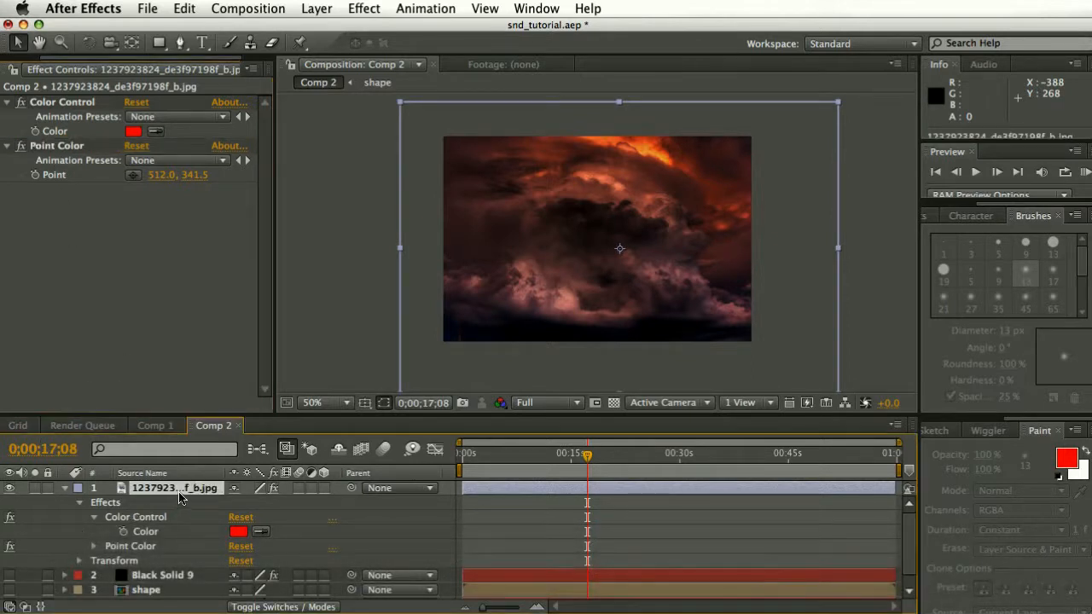
pyautogui.keyDown('alt'); pyautogui.click(35, 132); pyautogui.keyUp('alt')
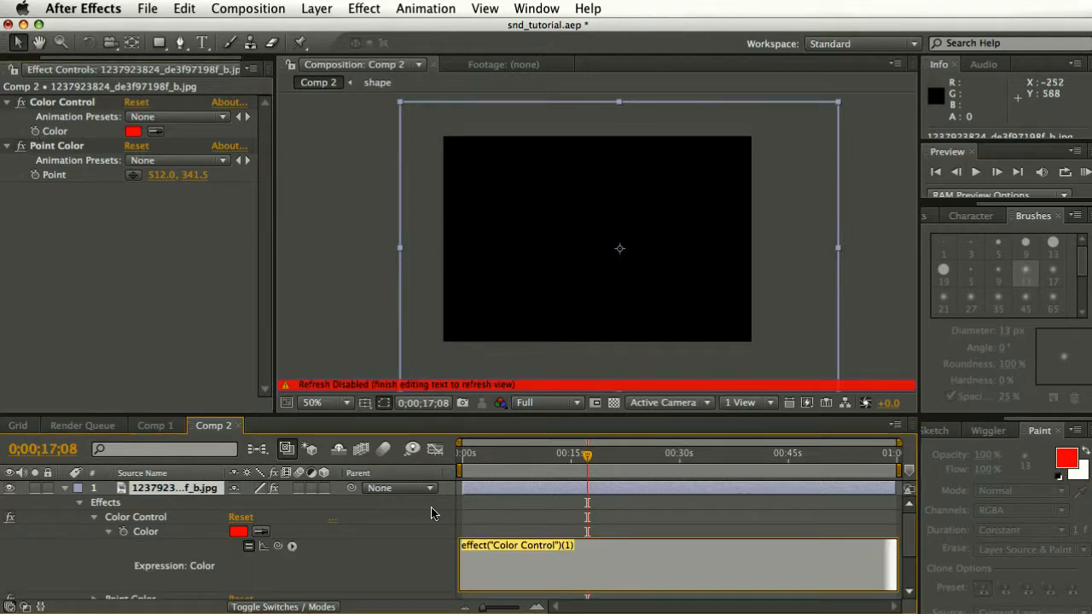
pyautogui.hotkey('alt', 'p')
pyautogui.write('=')
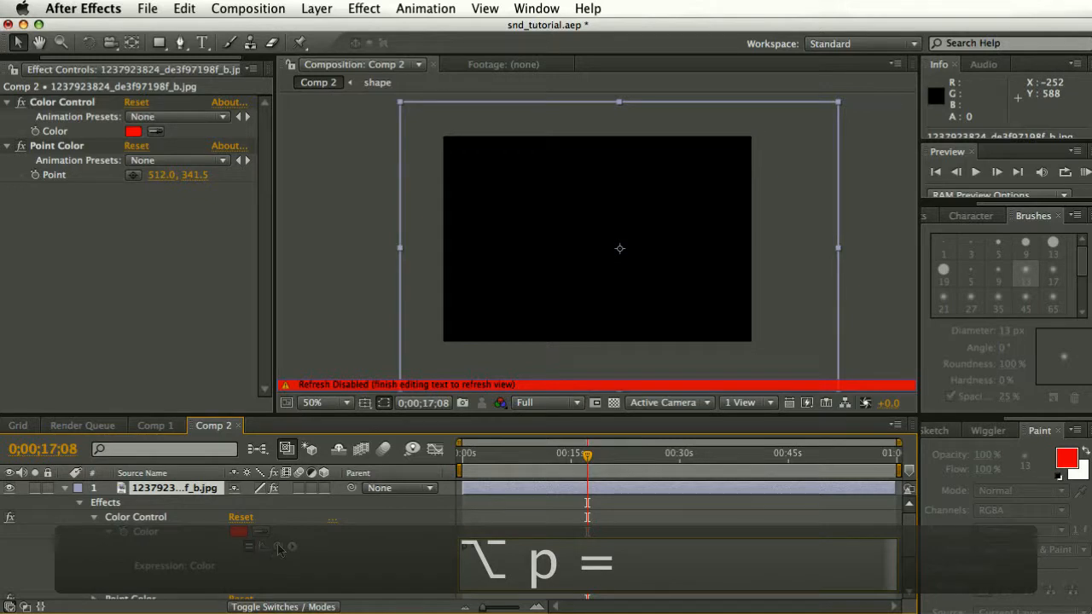
pyautogui.moveTo(277, 549); pyautogui.dragTo(62, 177)
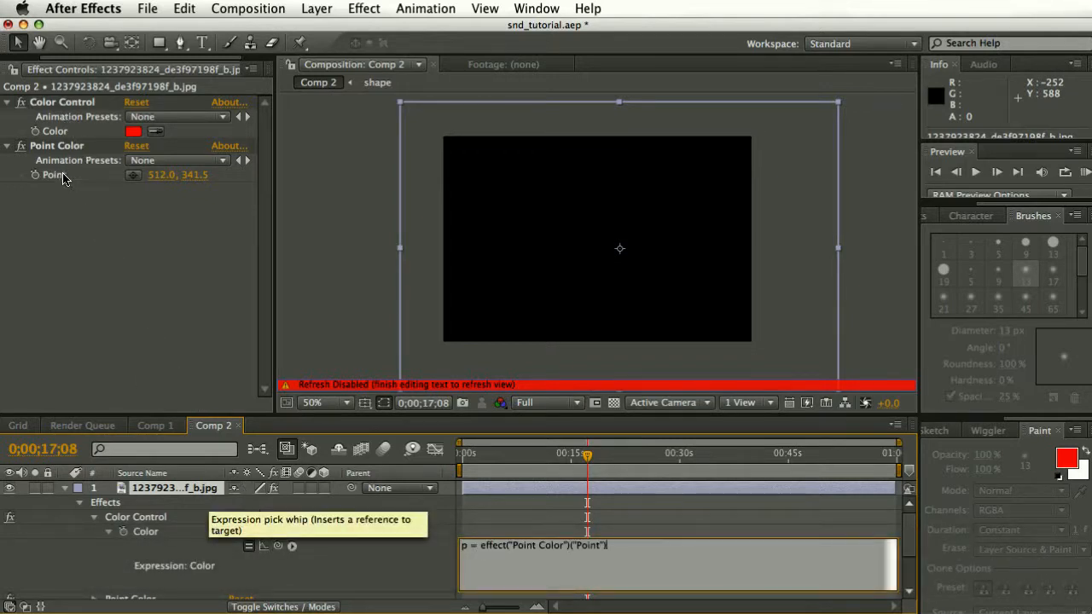
pyautogui.write('; ')
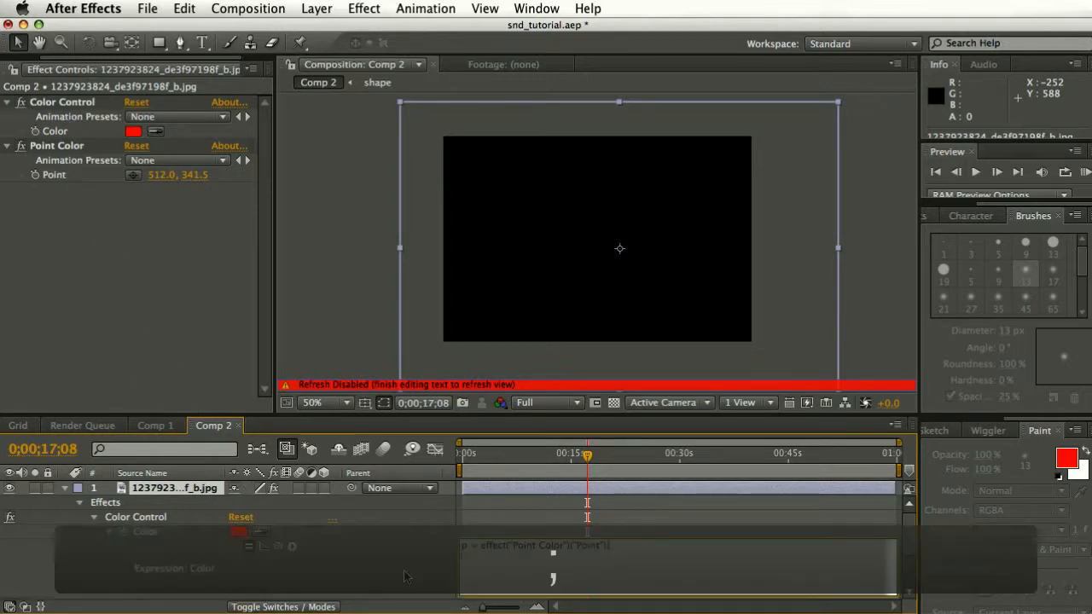
# Add a second line to the Color expression, sampleImage(p,[10,10];, and apply it, dismissing any warning.
pyautogui.write('sampleI')
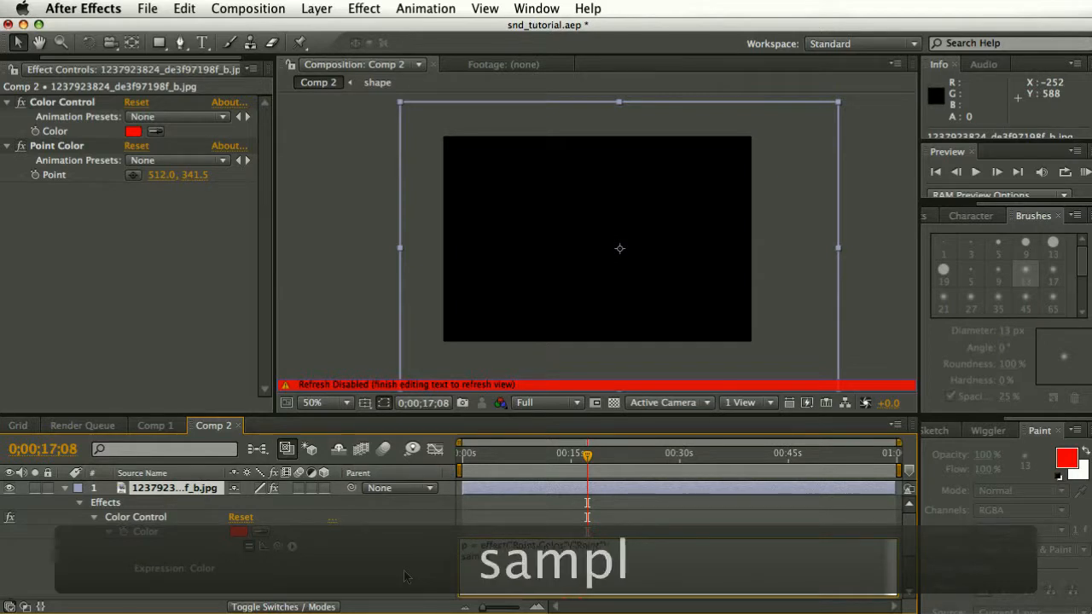
pyautogui.write('mage')
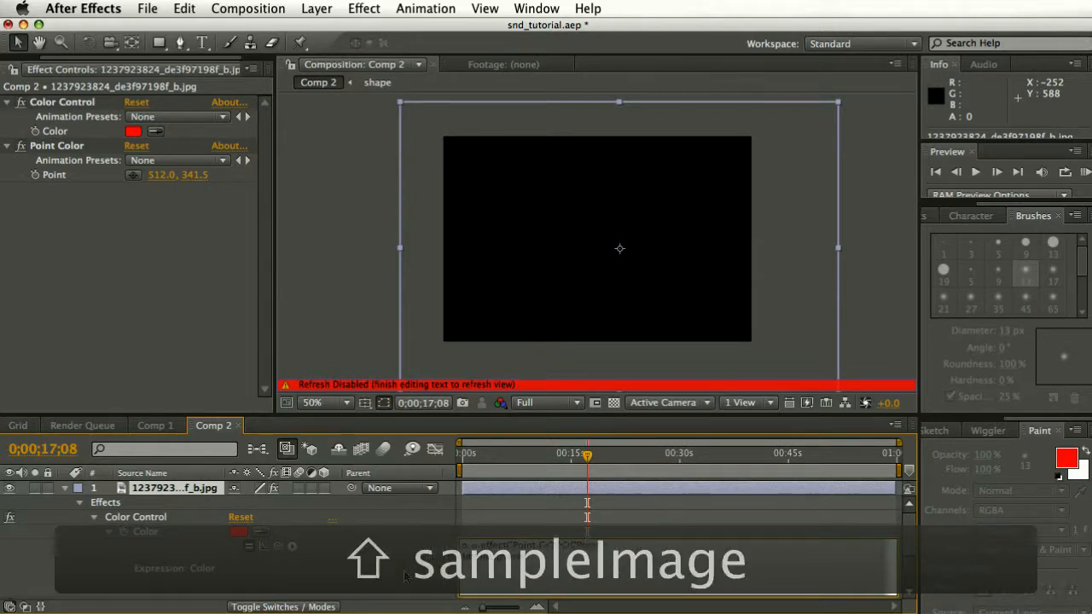
pyautogui.write('(p,')
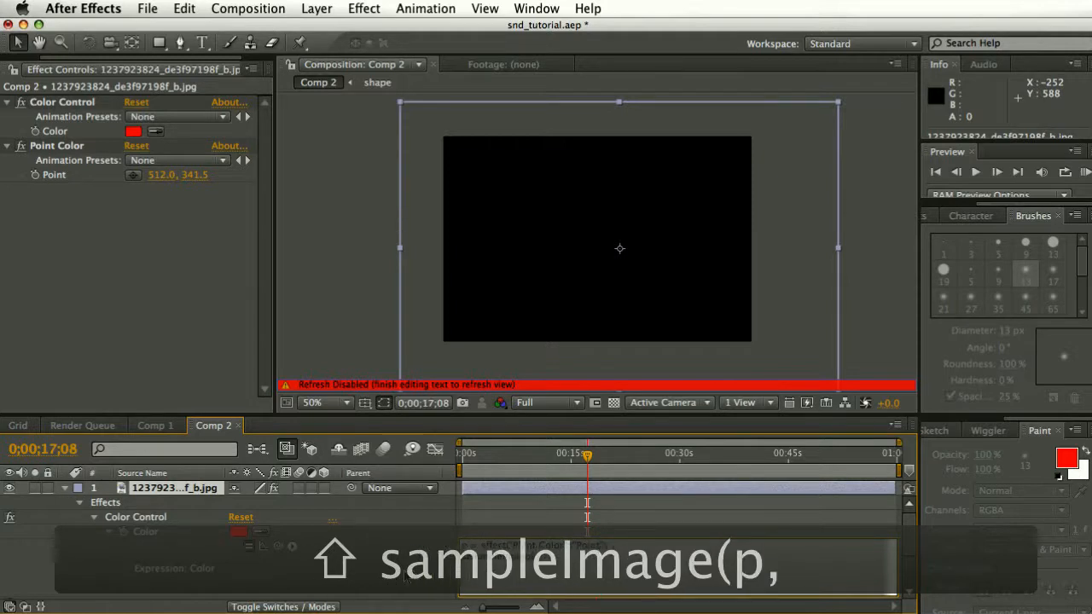
pyautogui.write('[')
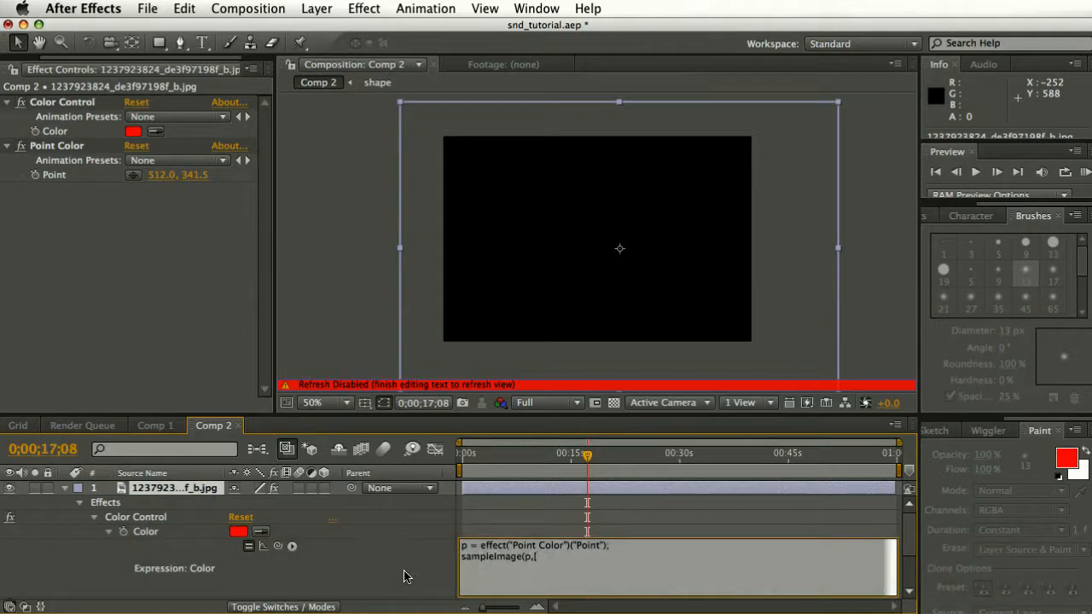
pyautogui.write('10,')
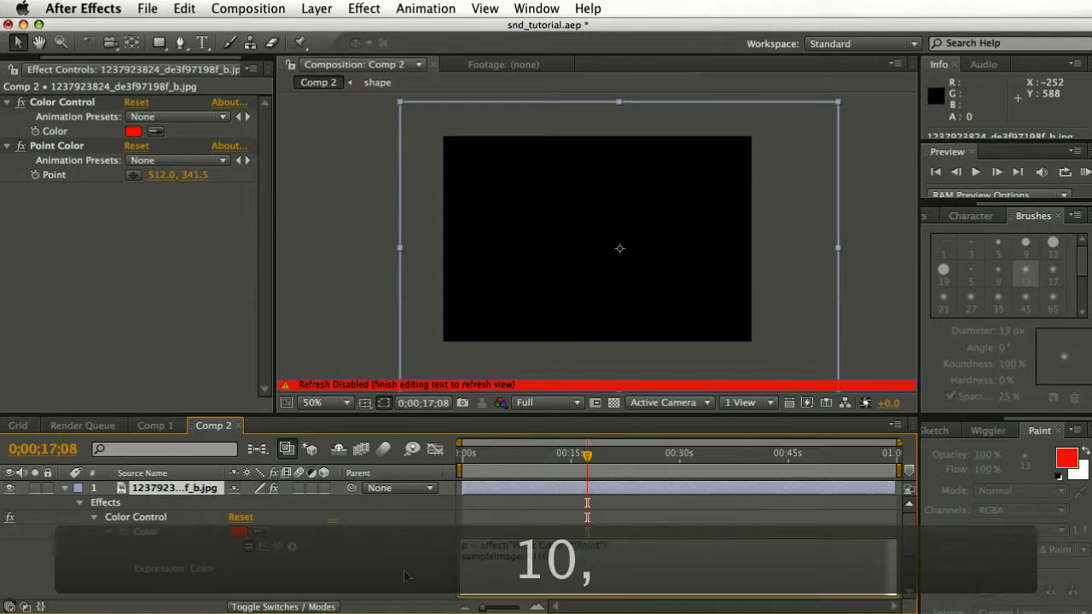
pyautogui.write('10')
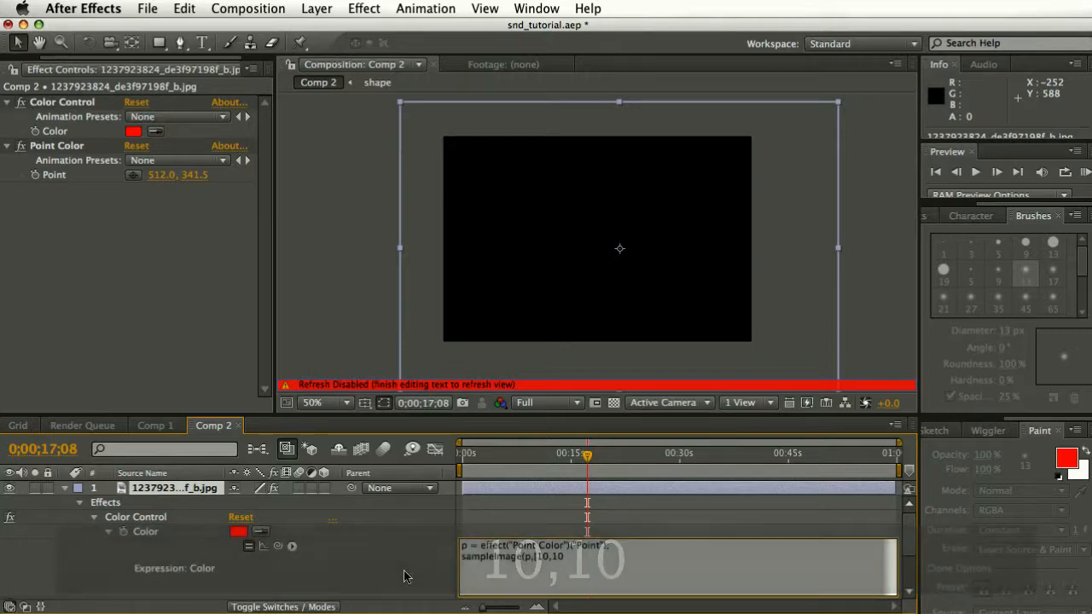
pyautogui.write('],')
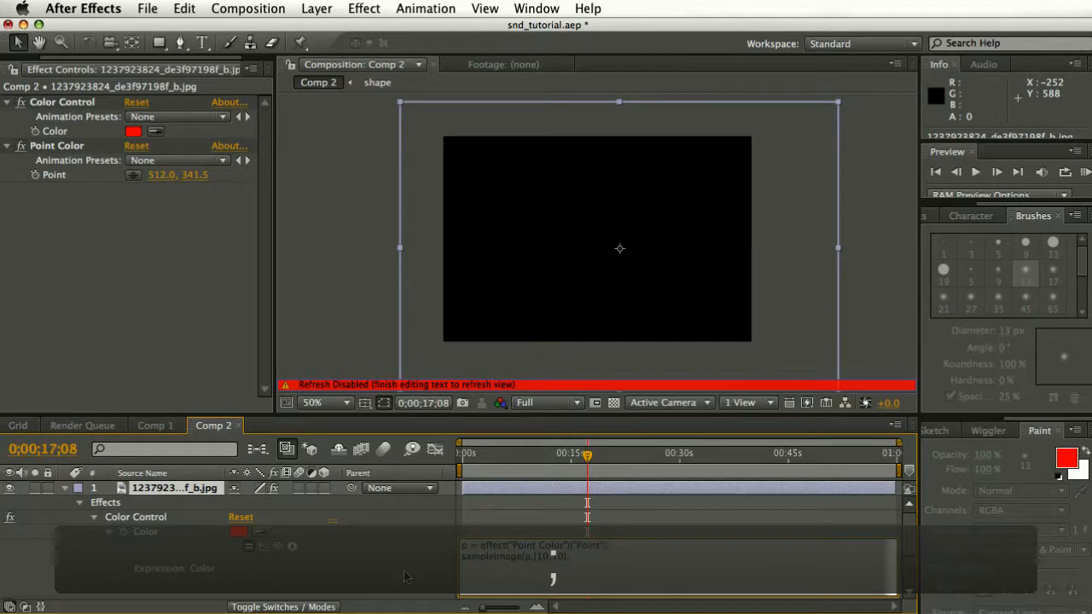
pyautogui.click(407, 576)
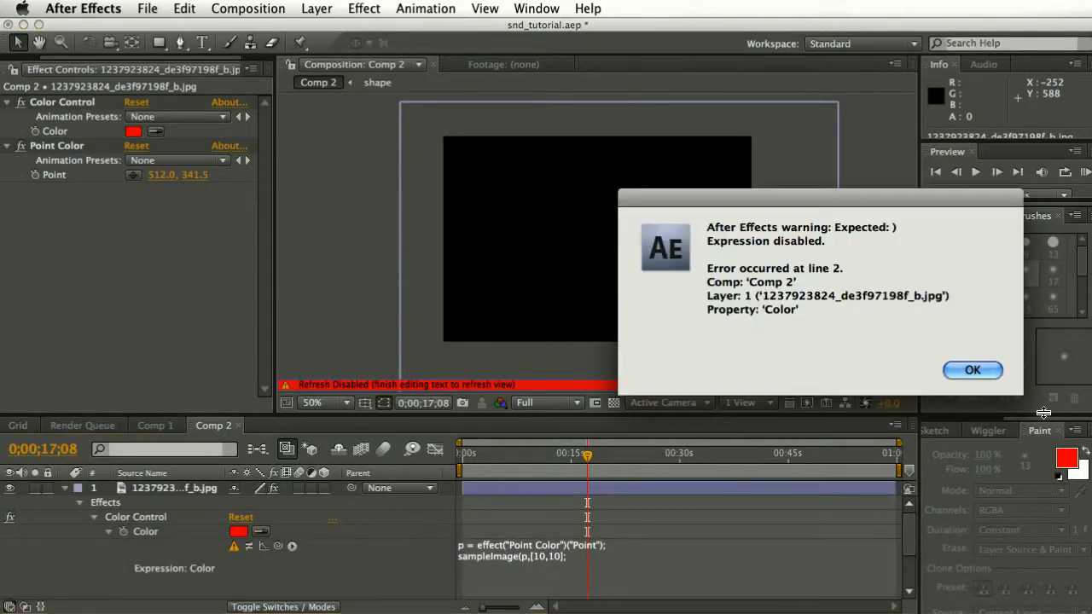
pyautogui.click(964, 371)
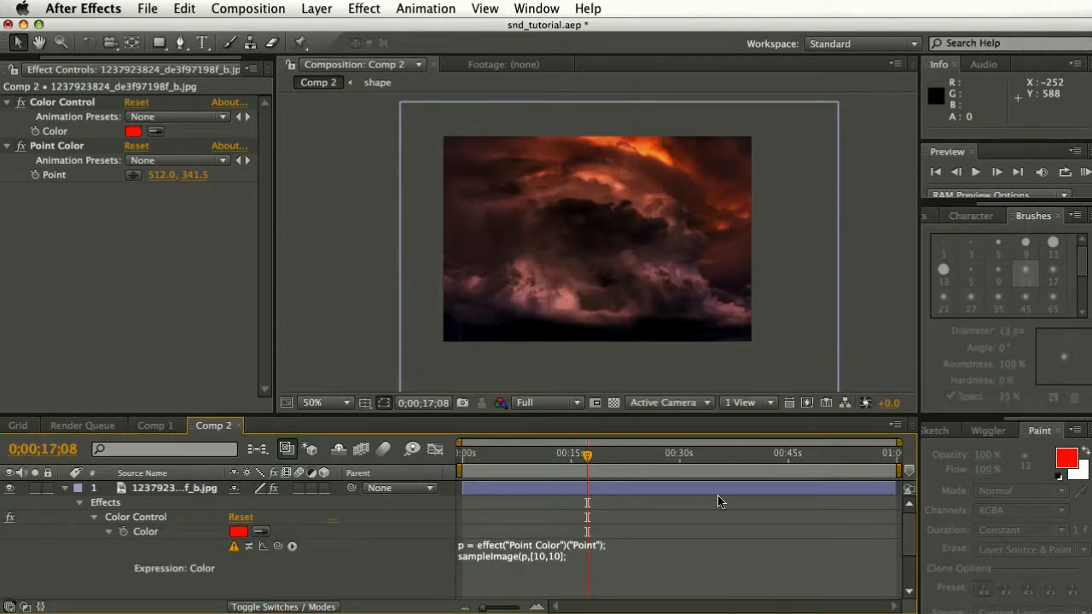
# Insert the missing closing parenthesis so the Color expression's second line reads sampleImage(p,[10,10]); and apply it.
pyautogui.click(648, 567)
pyautogui.click(582, 565)
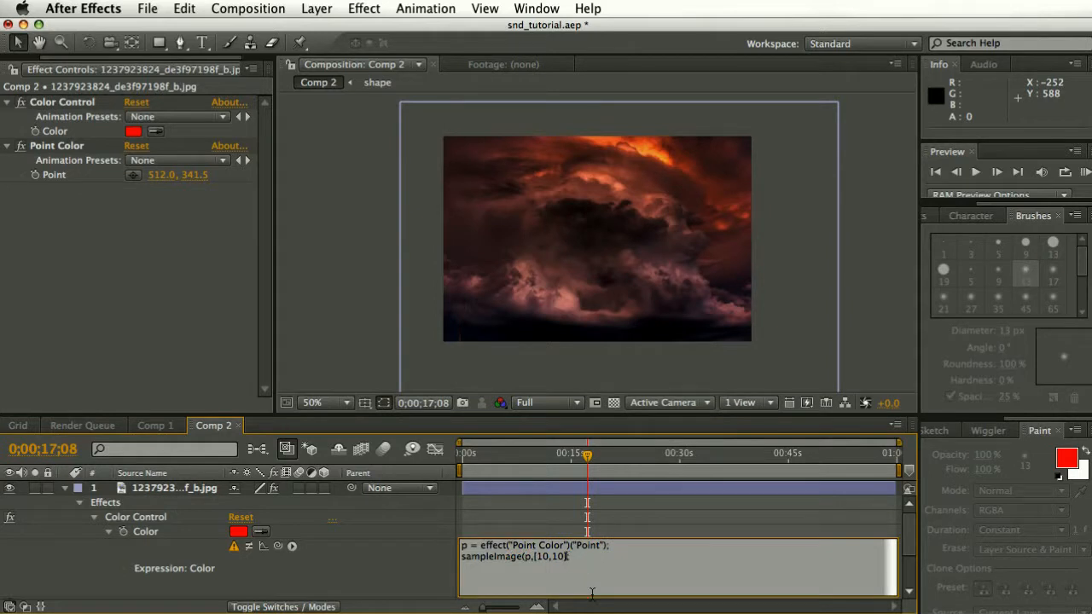
pyautogui.write(')')
pyautogui.click(432, 569)
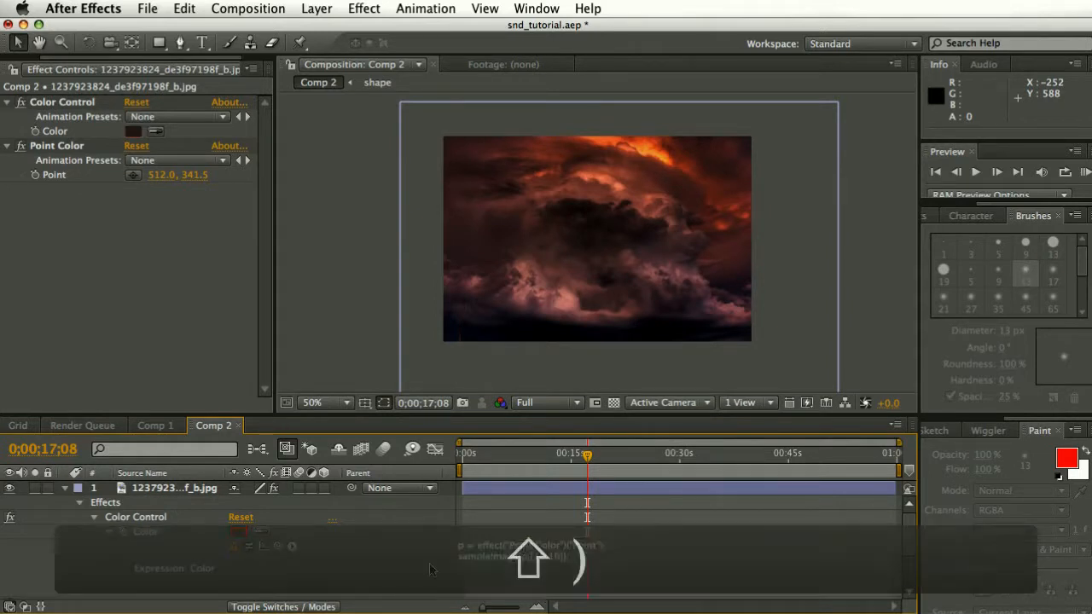
# Move the Point Color point to several areas of the cloud image, leaving it at about 640, 173.5.
pyautogui.click(53, 147)
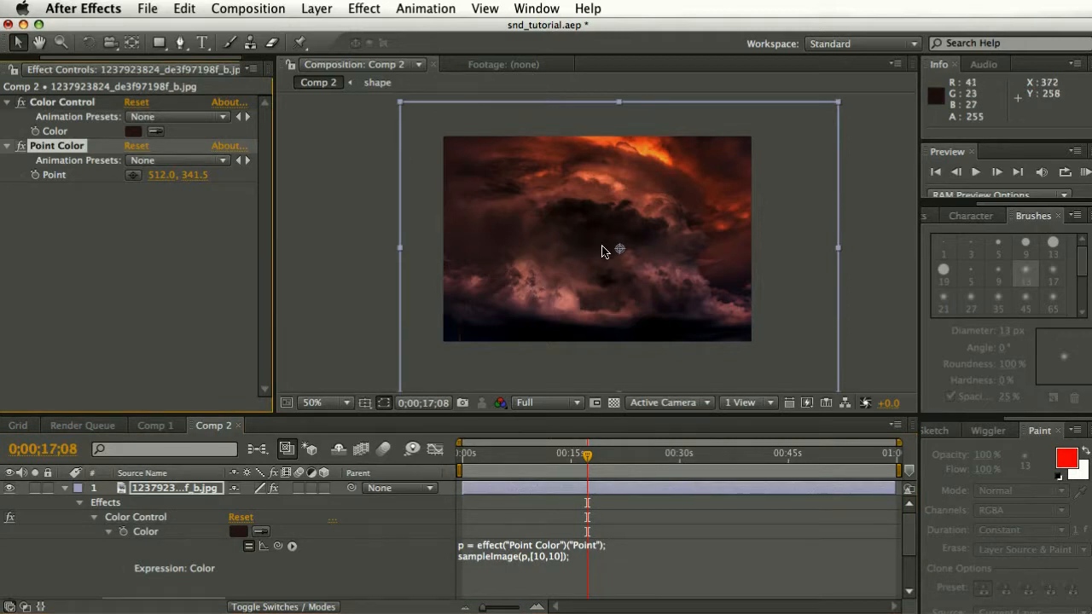
pyautogui.moveTo(622, 250); pyautogui.dragTo(666, 161)
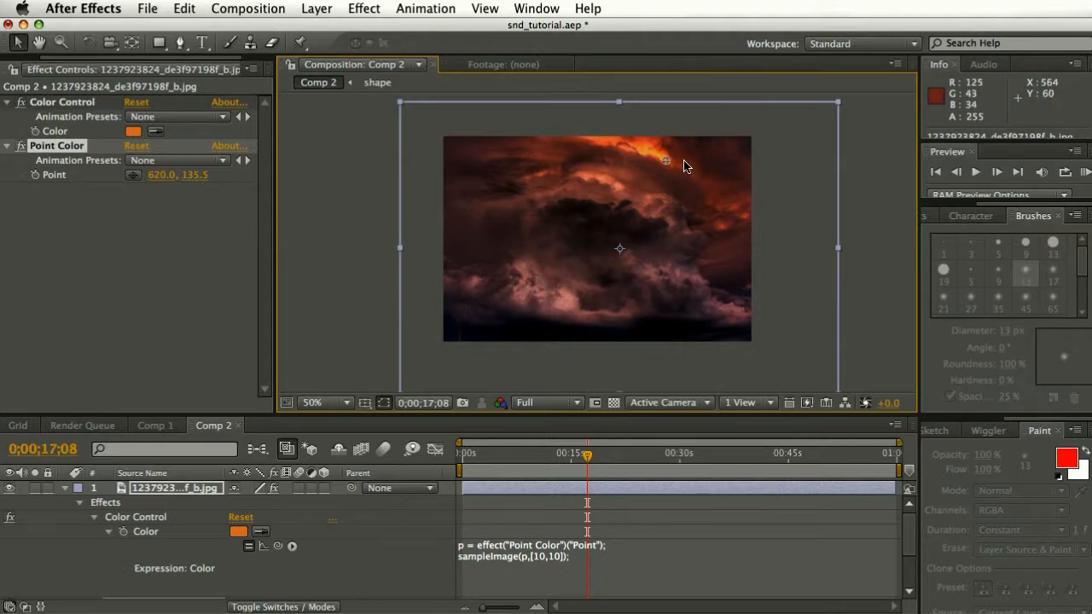
pyautogui.moveTo(666, 163); pyautogui.dragTo(684, 205)
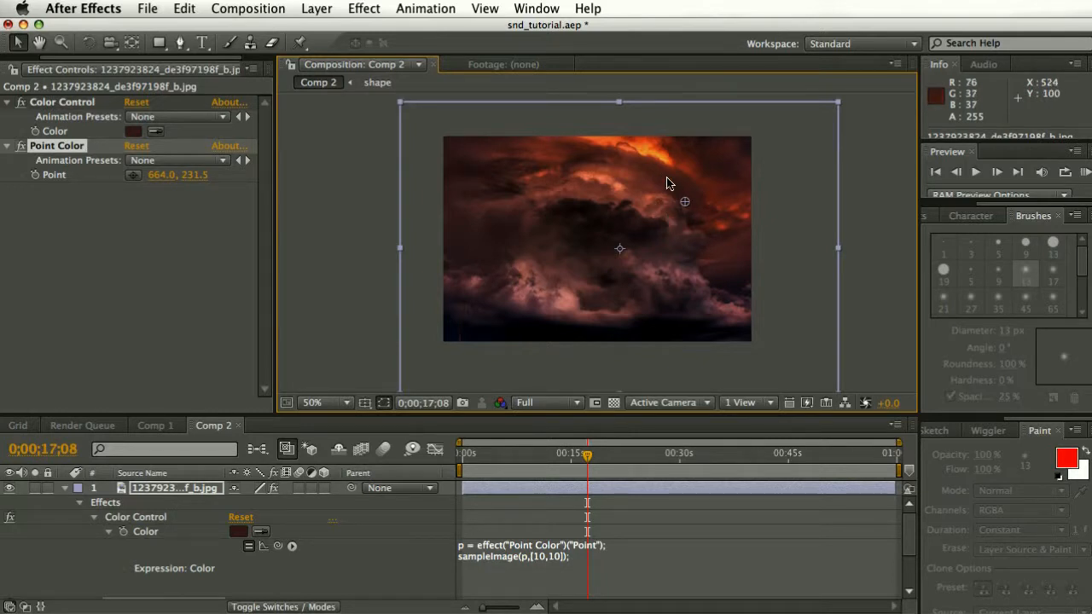
pyautogui.moveTo(687, 202); pyautogui.dragTo(662, 186)
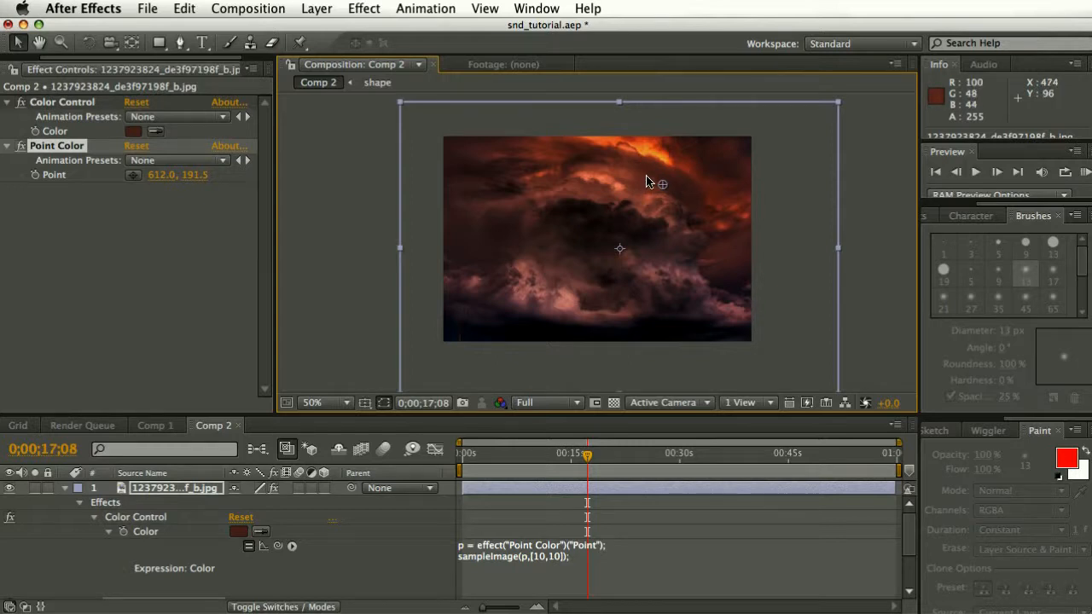
pyautogui.moveTo(662, 185); pyautogui.dragTo(674, 176)
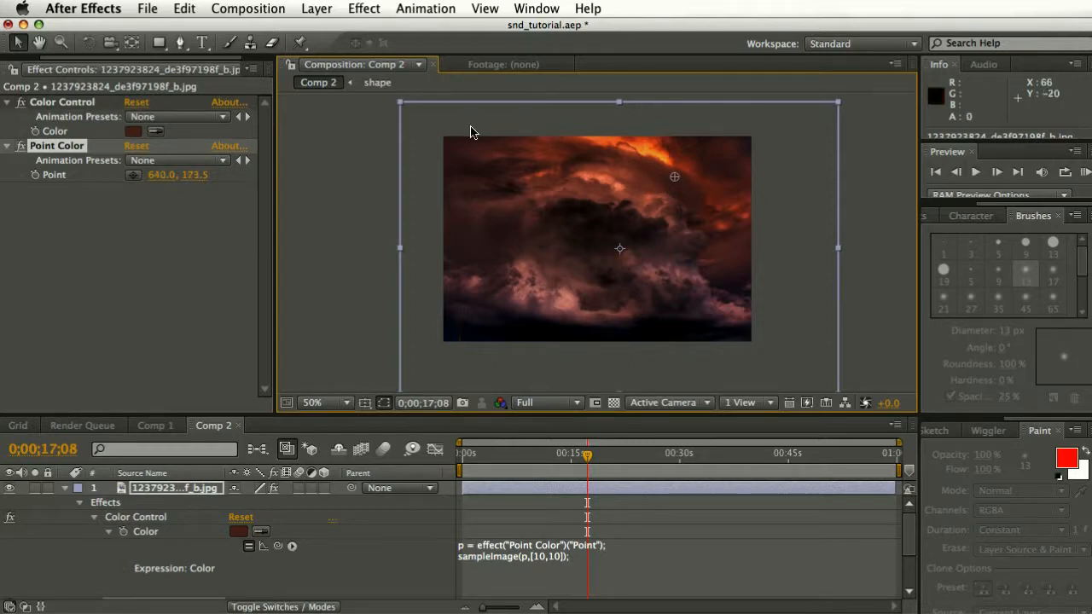
# Add a Slider Control effect to the image layer and enable an expression on its Slider property.
pyautogui.click(364, 8)
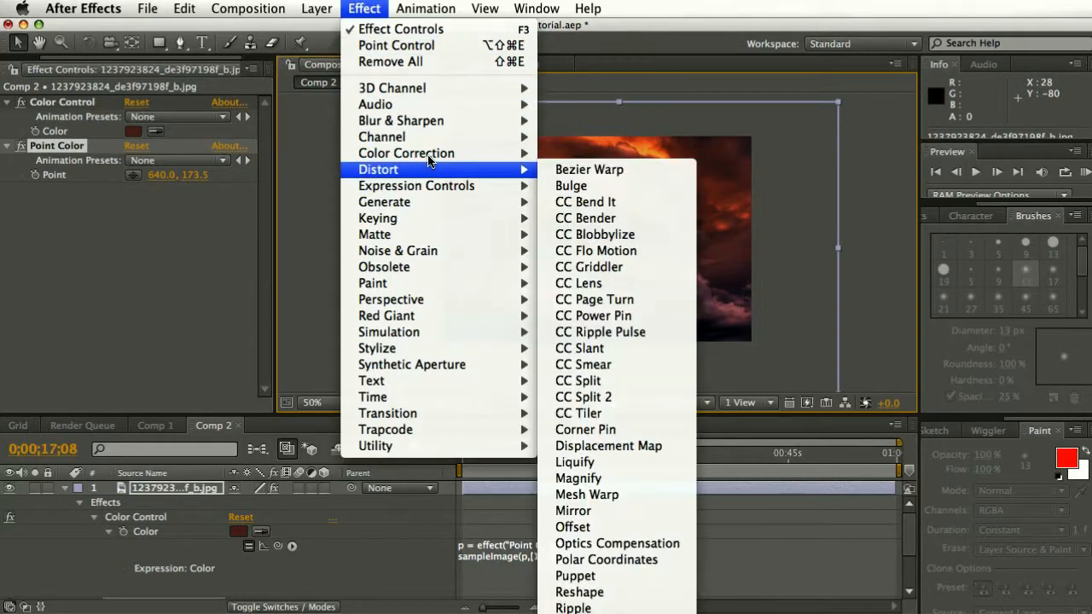
pyautogui.moveTo(480, 185)
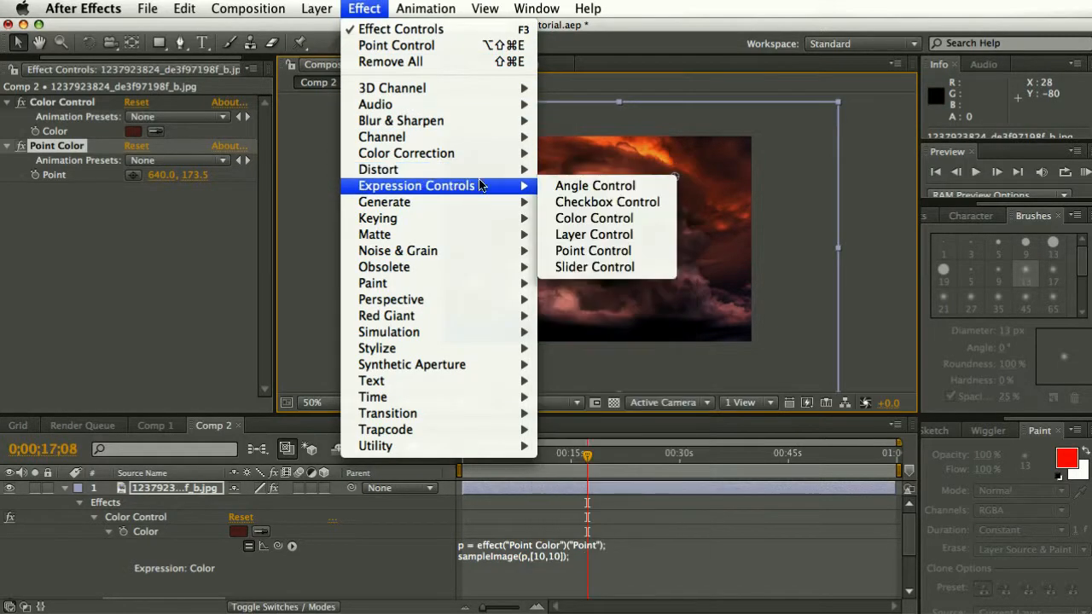
pyautogui.click(590, 267)
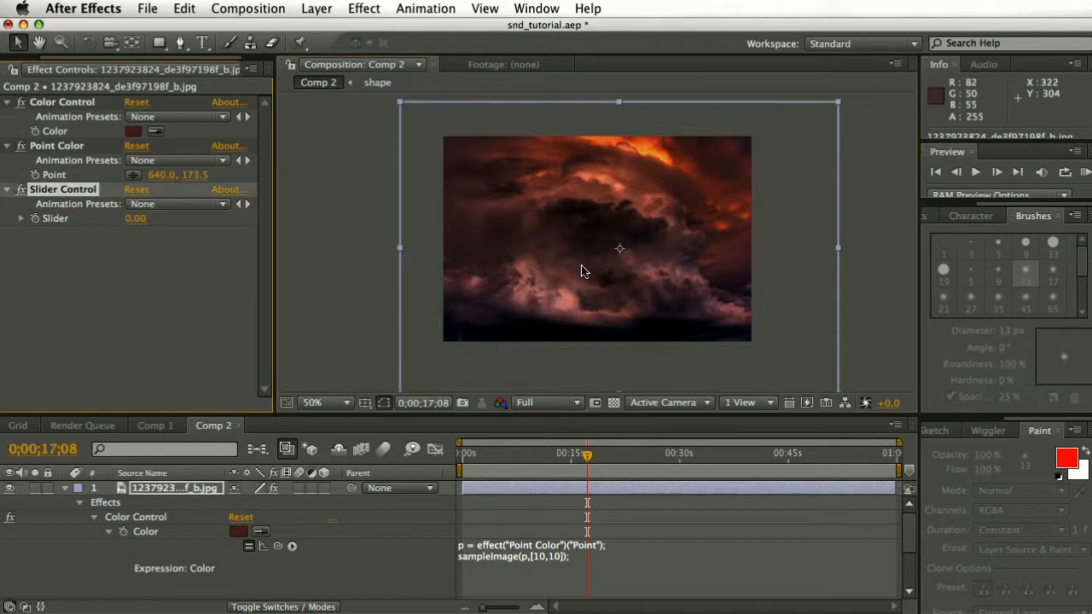
pyautogui.click(136, 296)
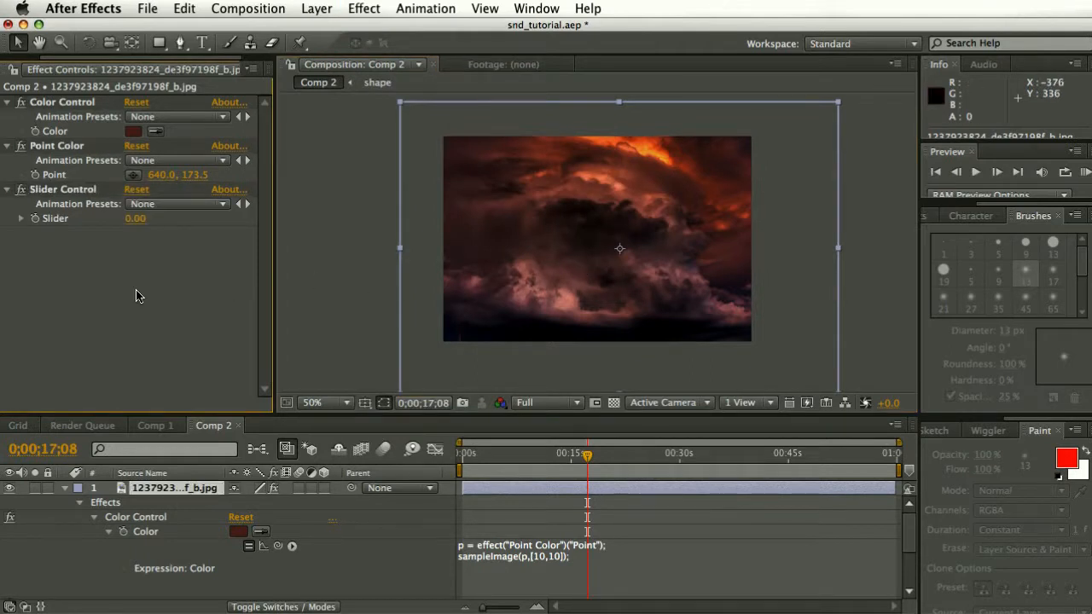
pyautogui.keyDown('alt'); pyautogui.click(35, 220); pyautogui.keyUp('alt')
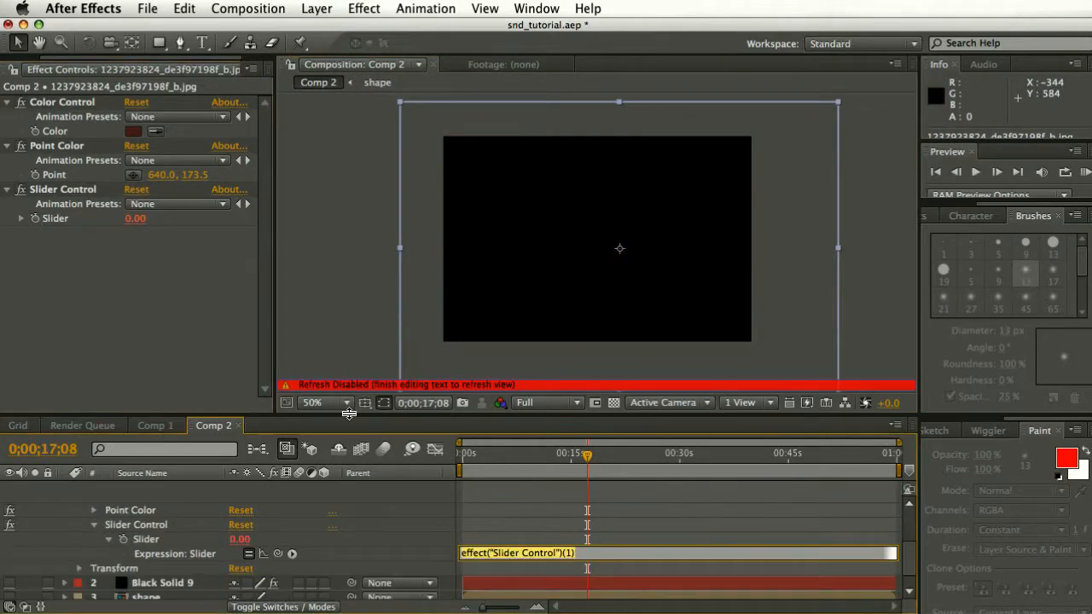
# Copy the complete two-line expression from the Color Control's Color property.
pyautogui.click(509, 536)
pyautogui.click(512, 505)
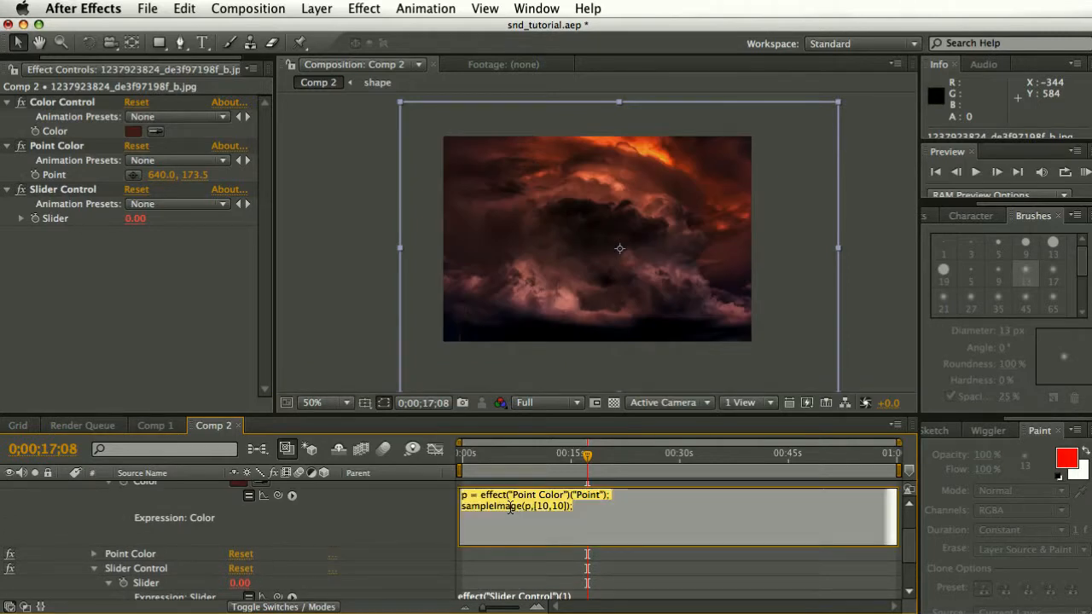
pyautogui.press('super+c')
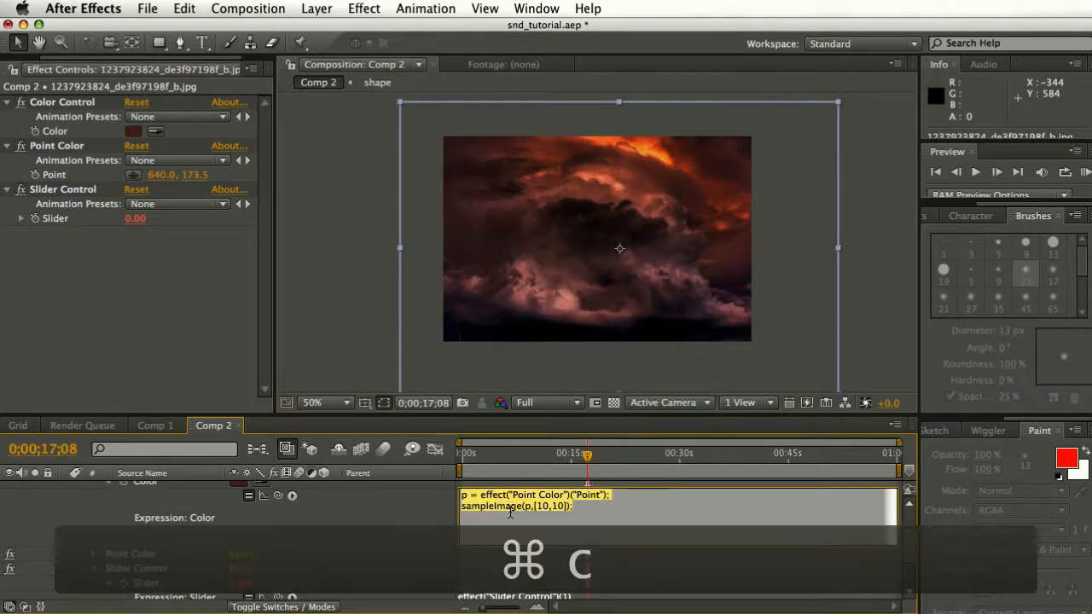
pyautogui.click(422, 515)
# Enlarge the Slider property's expression area and replace its default expression with the copied two-line sampleImage expression.
pyautogui.scroll(-4, 422, 515)
pyautogui.click(531, 540)
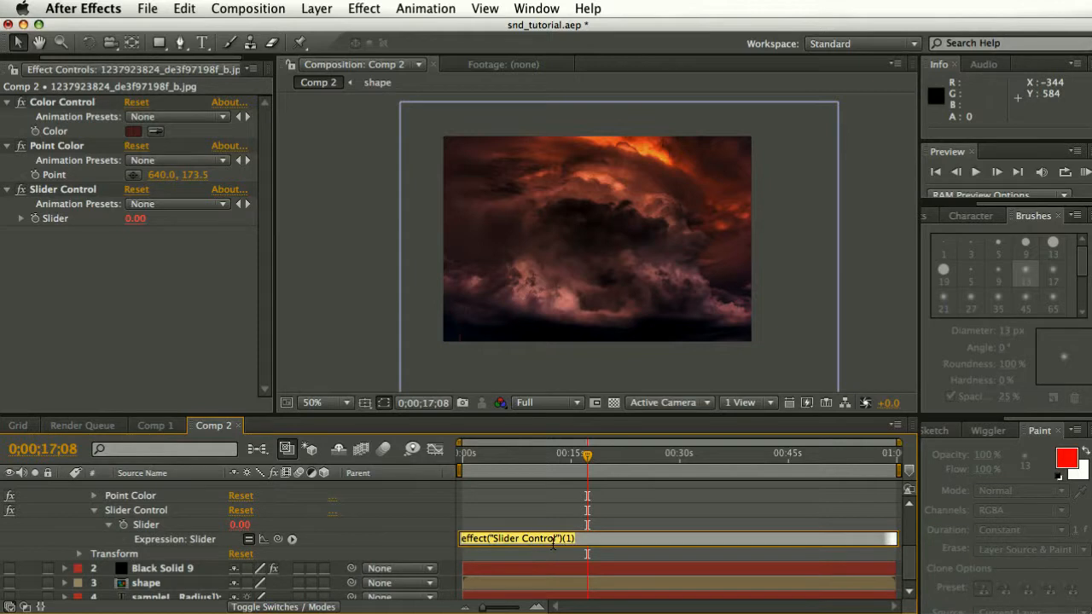
pyautogui.moveTo(557, 546); pyautogui.dragTo(560, 596)
pyautogui.moveTo(588, 551); pyautogui.dragTo(415, 524)
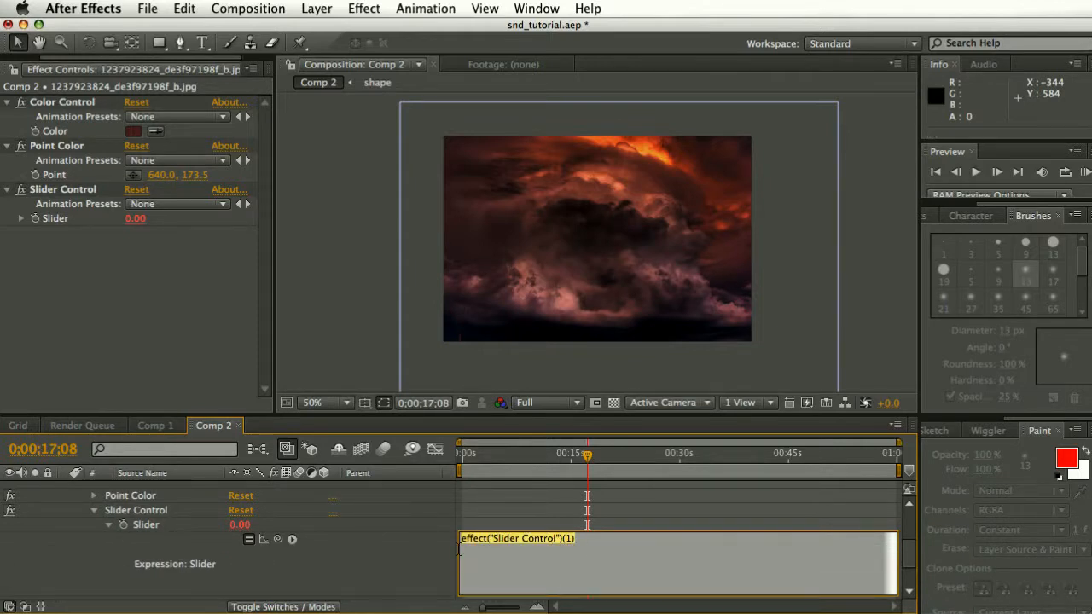
pyautogui.press('super+v')
# Assign the sampled colour to a variable with s = sampleImage(p,[10,10]); and add s[0]; as the third line, applying the expression.
pyautogui.write('vs =')
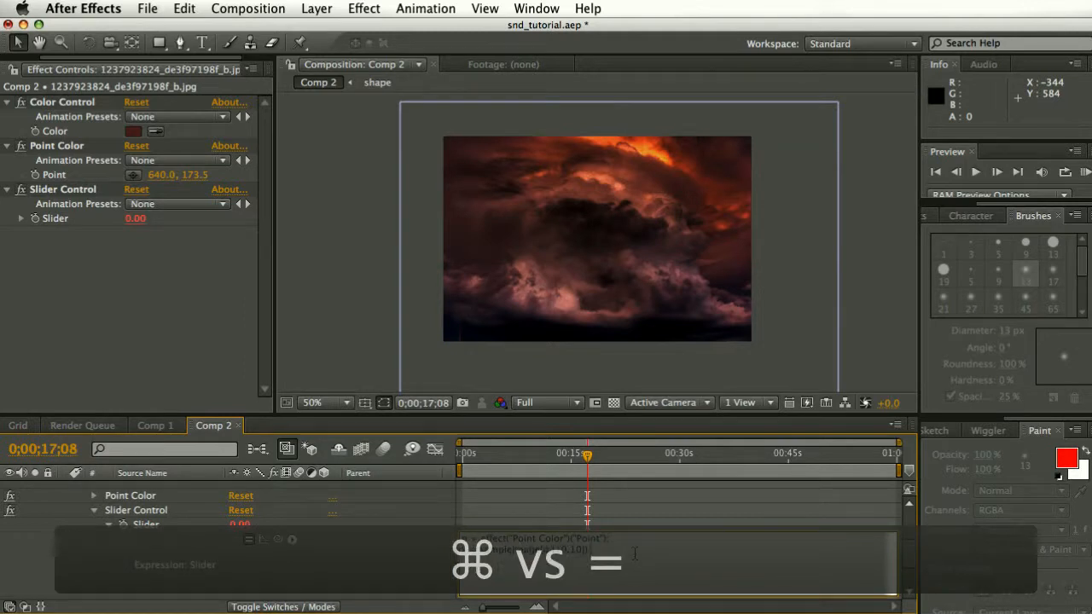
pyautogui.write('s')
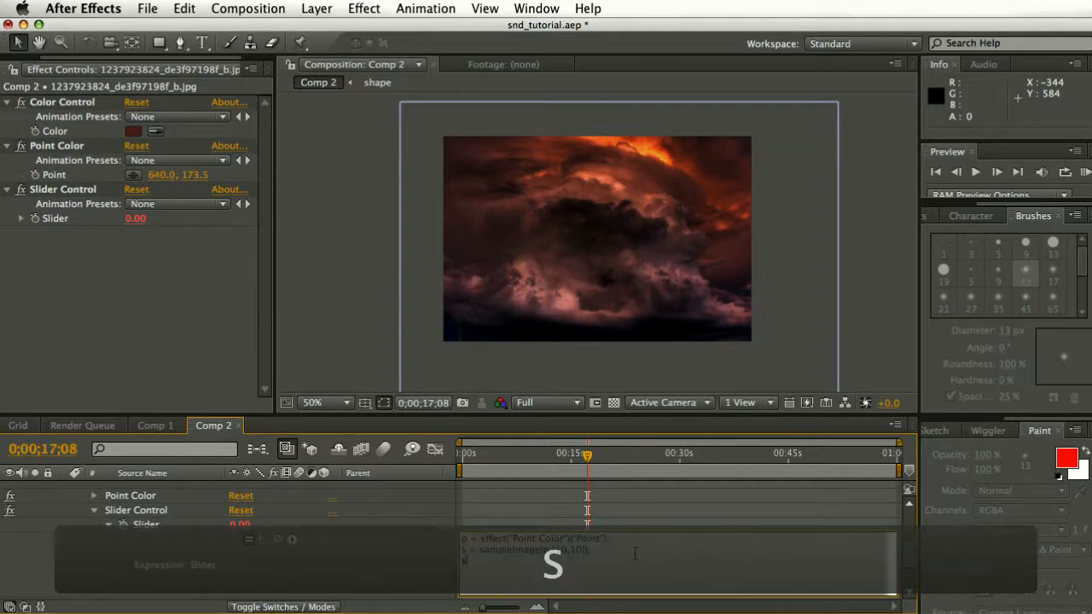
pyautogui.write('[0];')
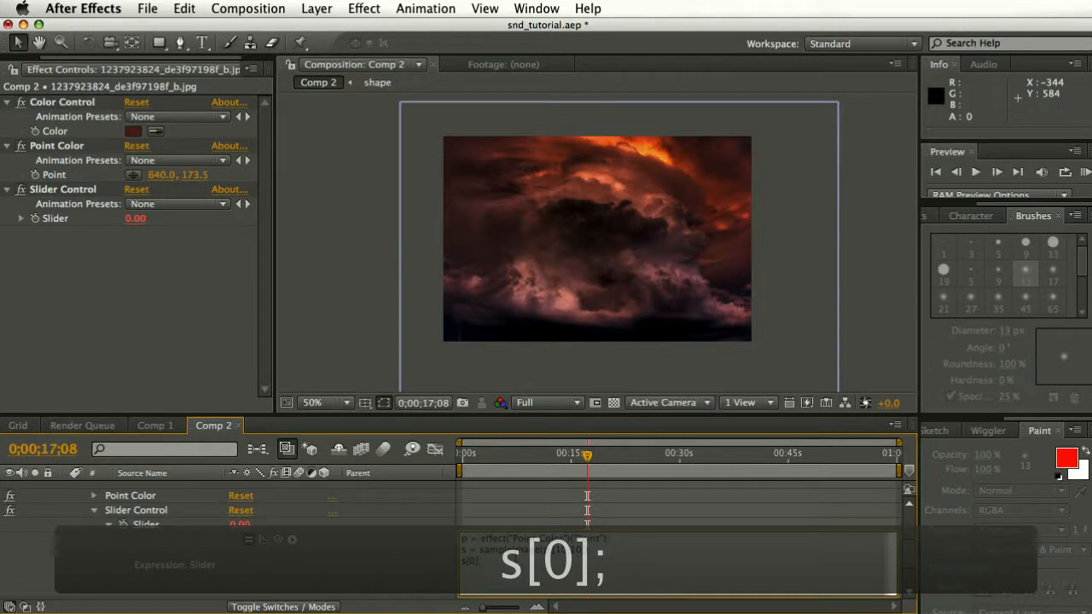
pyautogui.click(388, 556)
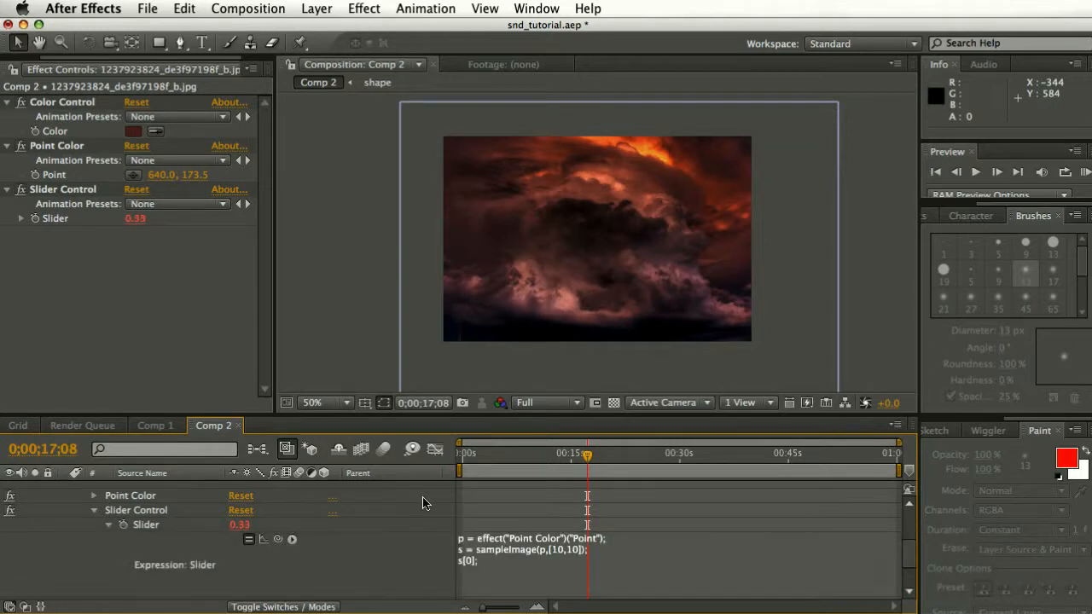
# Move the Point Color point through bright and dark parts of the cloud image, leaving it at about 478, 241.5.
pyautogui.click(59, 148)
pyautogui.moveTo(673, 179); pyautogui.dragTo(611, 202)
pyautogui.moveTo(610, 202); pyautogui.dragTo(651, 331)
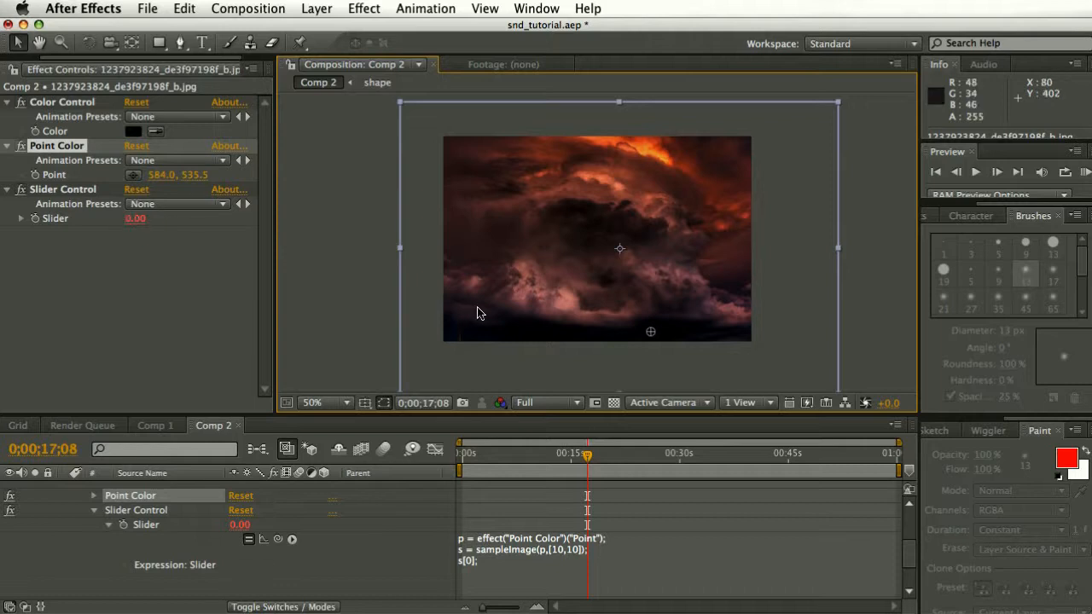
pyautogui.moveTo(651, 332); pyautogui.dragTo(585, 205)
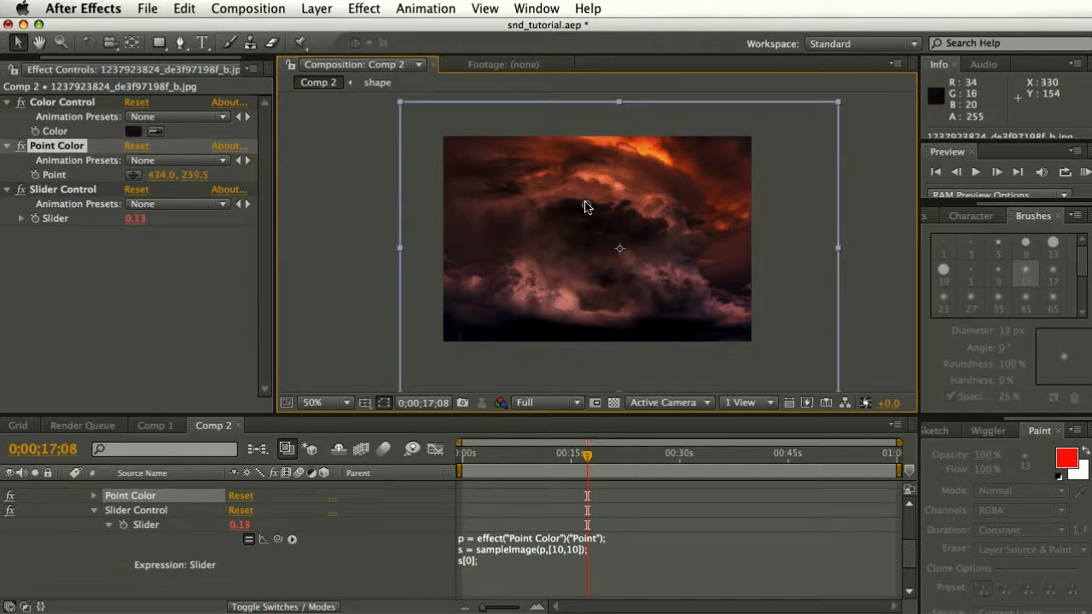
# Change the Slider expression's last line to s[1]; and move the Point Color point around the image to about 488, 319.5.
pyautogui.click(486, 564)
pyautogui.doubleClick(478, 562)
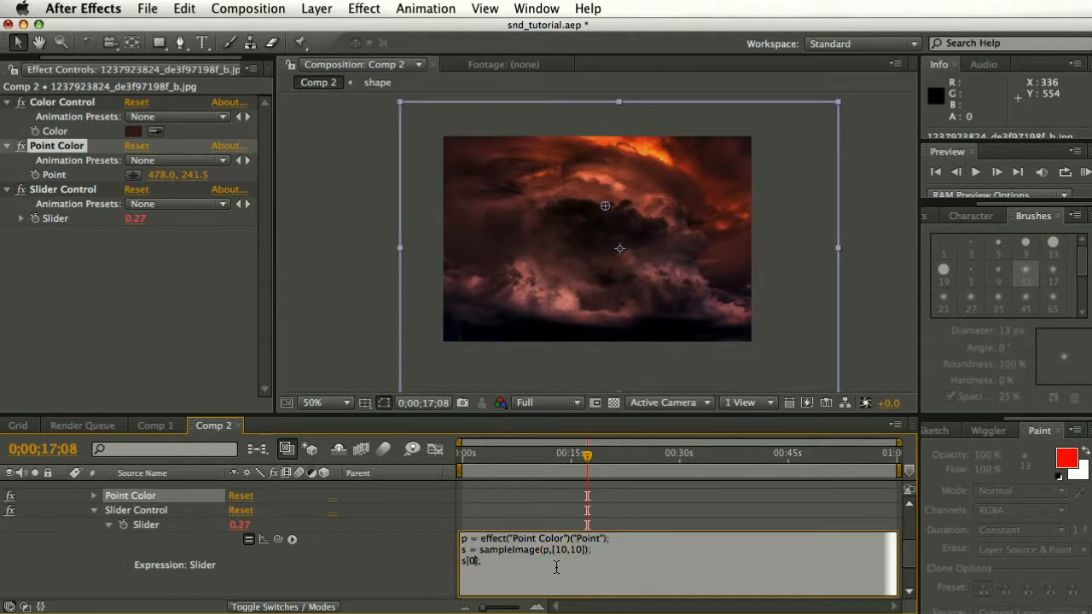
pyautogui.write('1')
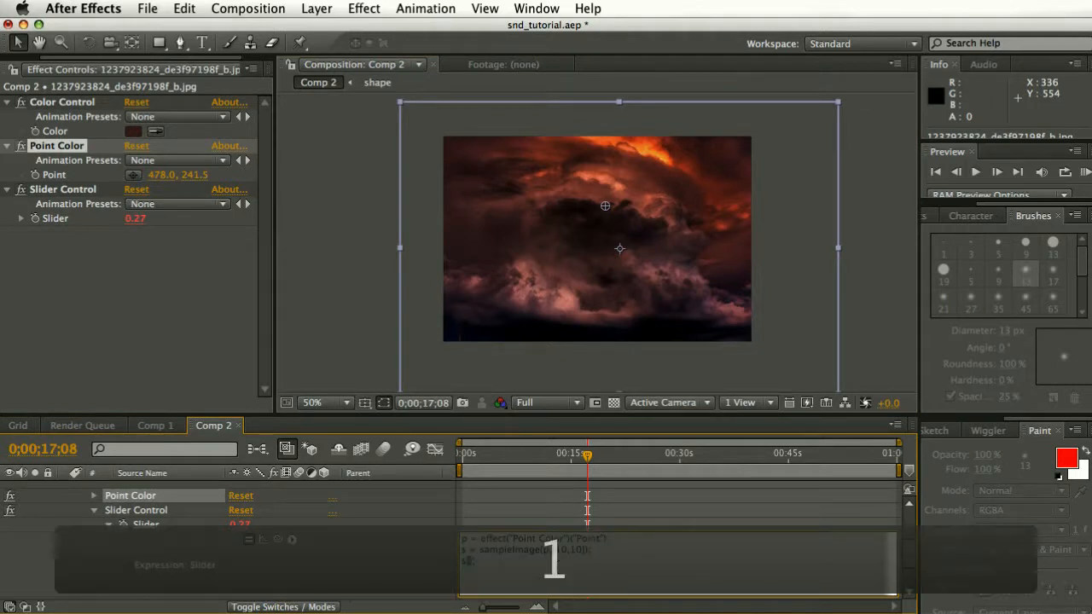
pyautogui.click(433, 563)
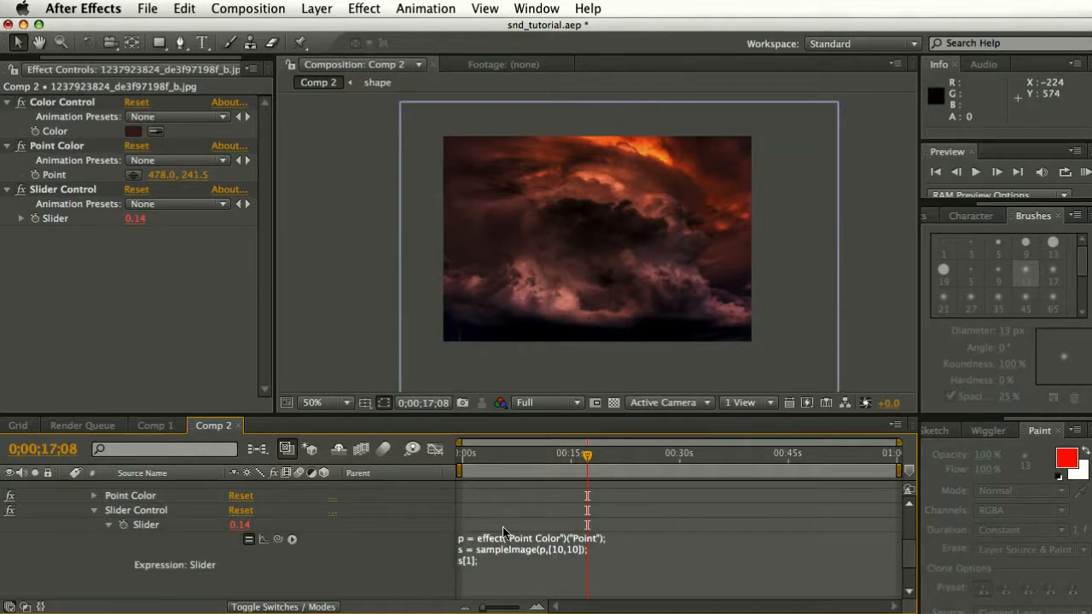
pyautogui.click(58, 146)
pyautogui.moveTo(606, 208); pyautogui.dragTo(609, 238)
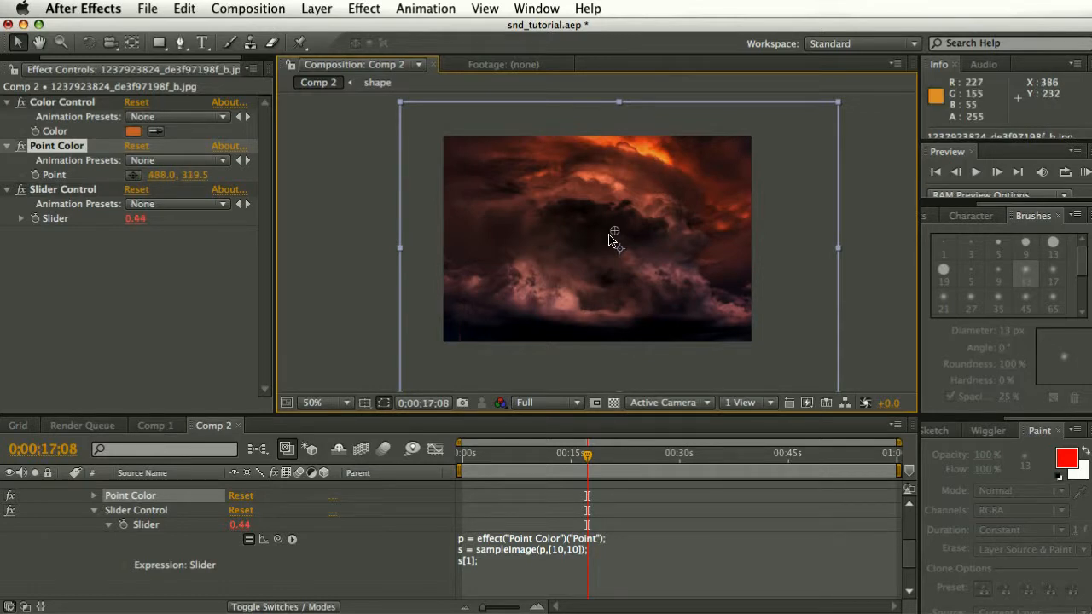
# Change the Slider expression's last line to s[2]; and move the Point Color point to about 528, 375.5.
pyautogui.click(480, 563)
pyautogui.click(503, 580)
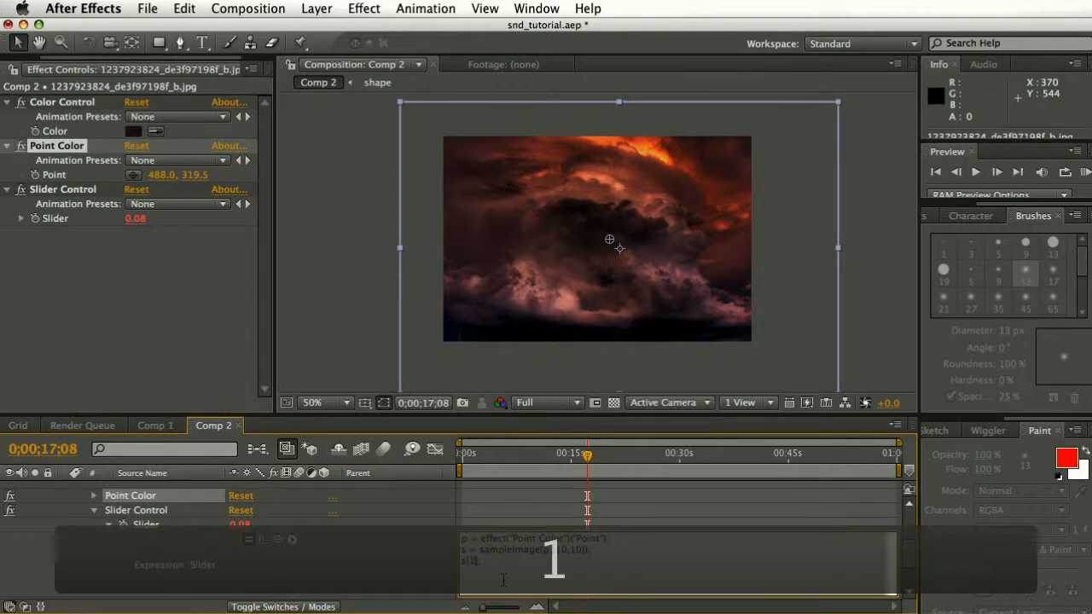
pyautogui.write('2')
pyautogui.click(443, 560)
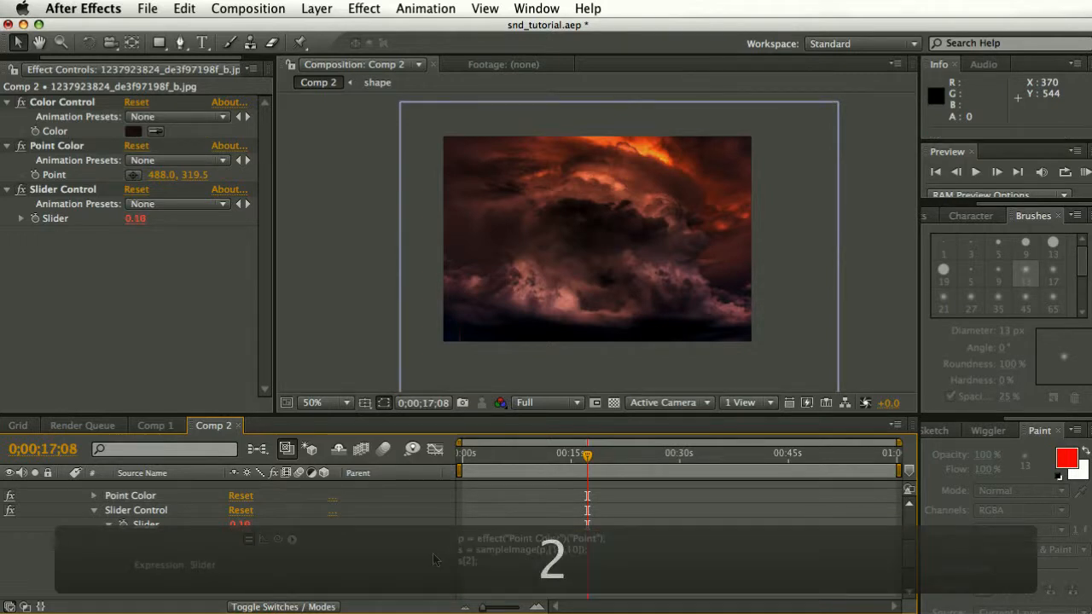
pyautogui.scroll(2, 181, 504)
pyautogui.click(47, 145)
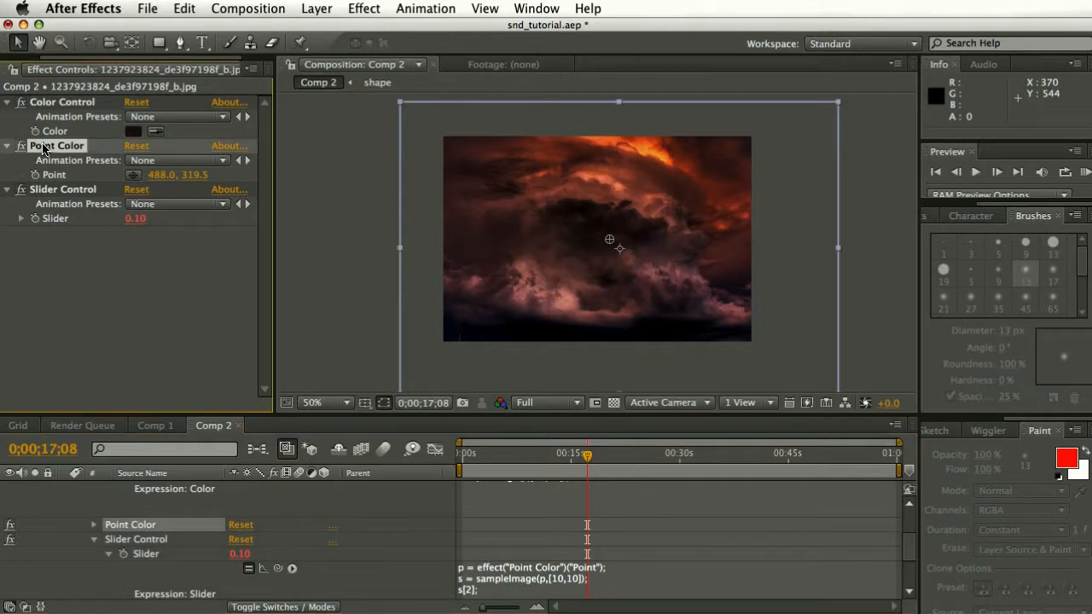
pyautogui.moveTo(611, 240); pyautogui.dragTo(628, 264)
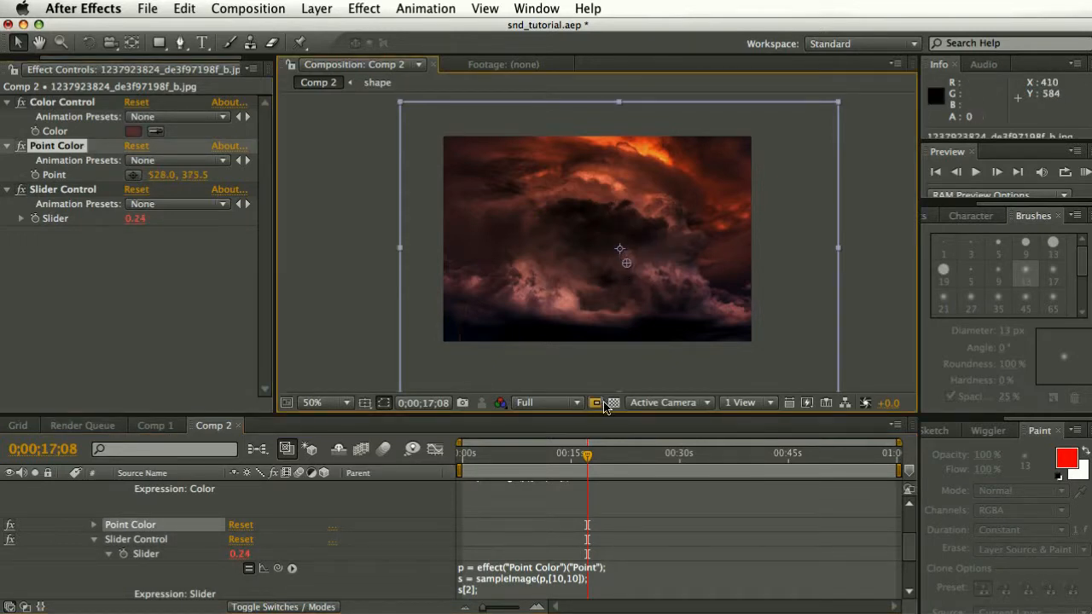
# Change the Slider expression's last line to s[3]; and apply it to read the alpha channel.
pyautogui.click(471, 593)
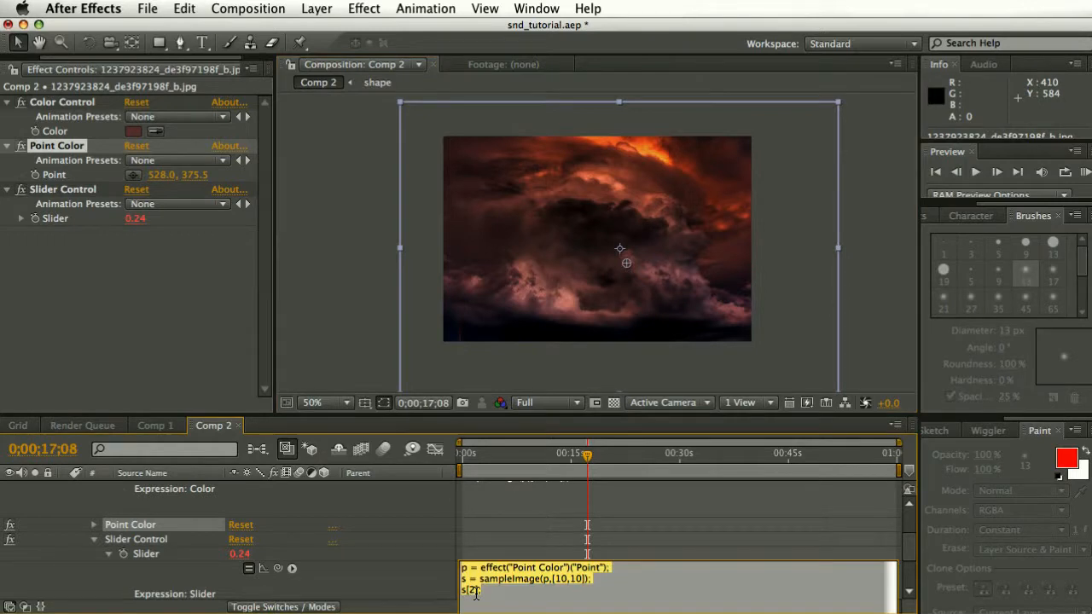
pyautogui.click(475, 592)
pyautogui.press('BackSpace')
pyautogui.write('3')
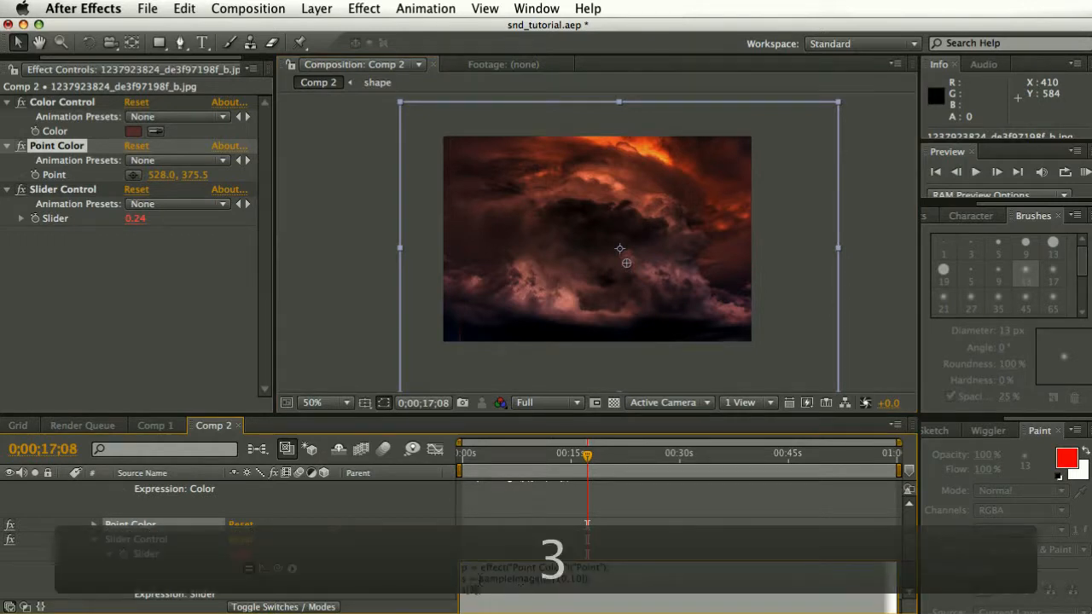
pyautogui.click(390, 589)
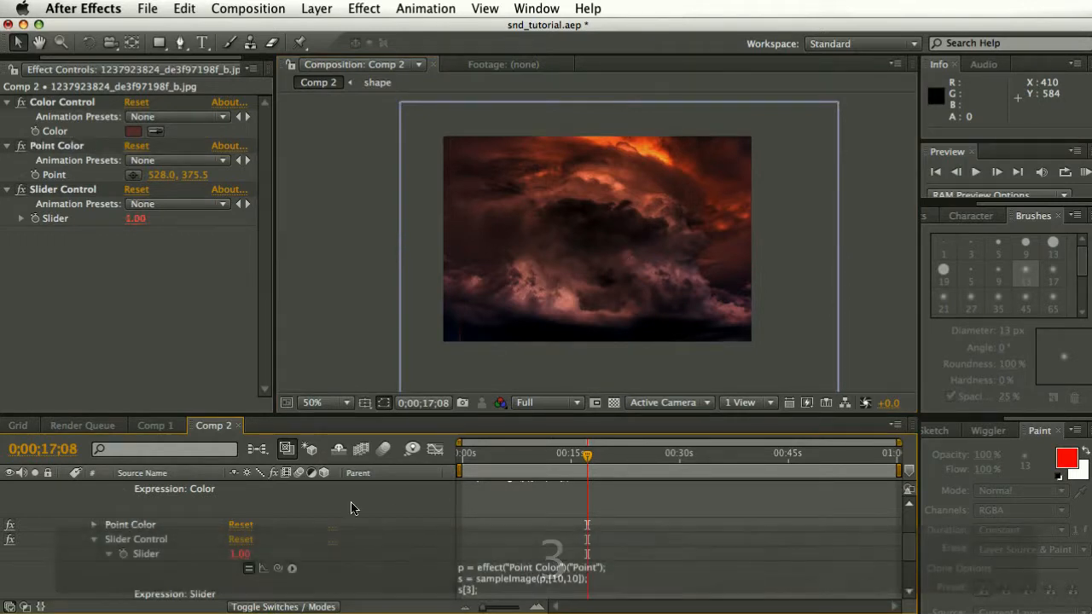
# Move the Point Color point to several areas inside the cloud image, leaving it at about 244, 277.5.
pyautogui.click(51, 146)
pyautogui.moveTo(626, 267); pyautogui.dragTo(548, 205)
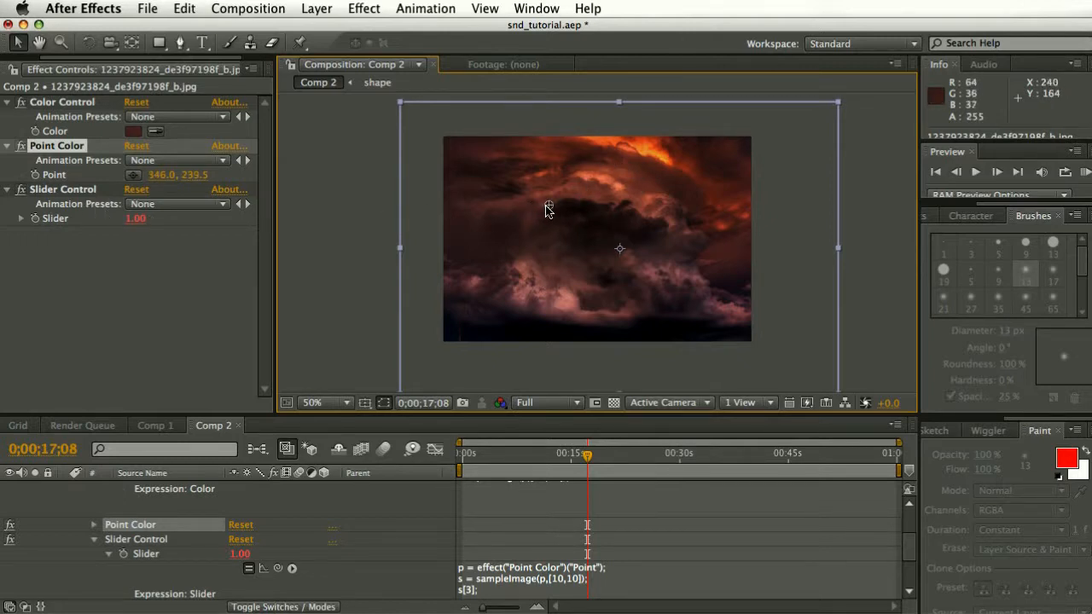
pyautogui.moveTo(544, 209); pyautogui.dragTo(507, 223)
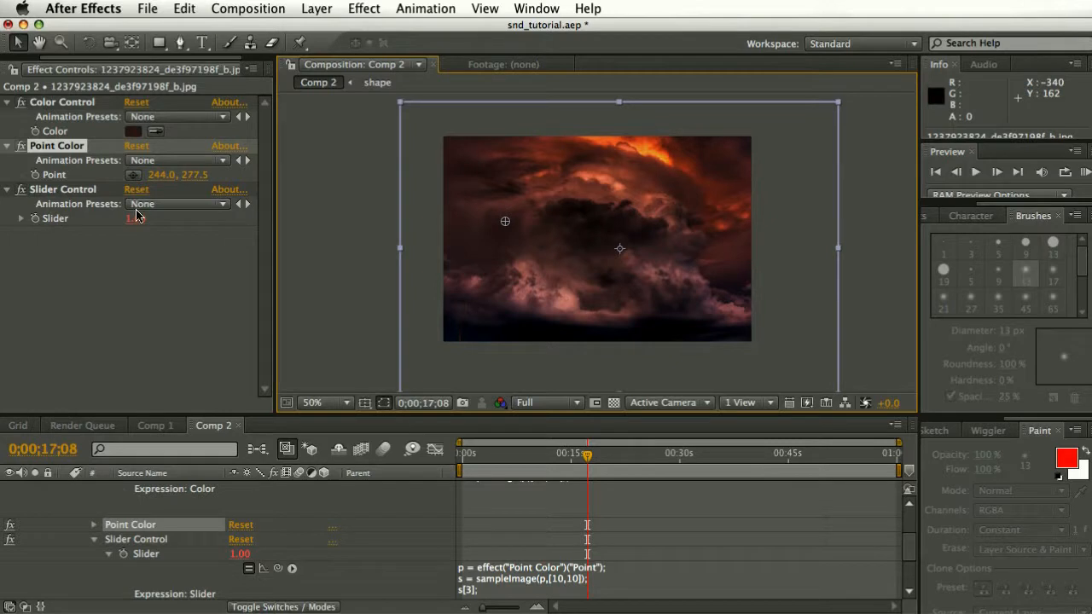
# Shift the image layer until its left edge lies inside the frame and move the Point Color point back and forth across that edge.
pyautogui.moveTo(572, 252); pyautogui.dragTo(697, 292)
pyautogui.moveTo(640, 265); pyautogui.dragTo(534, 259)
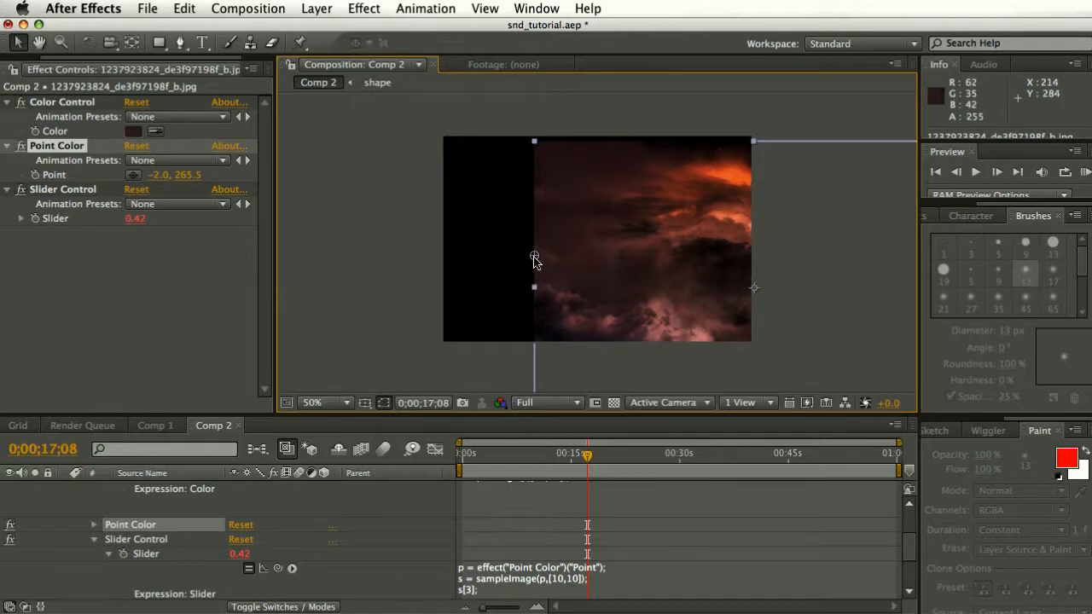
pyautogui.moveTo(534, 257); pyautogui.dragTo(530, 254)
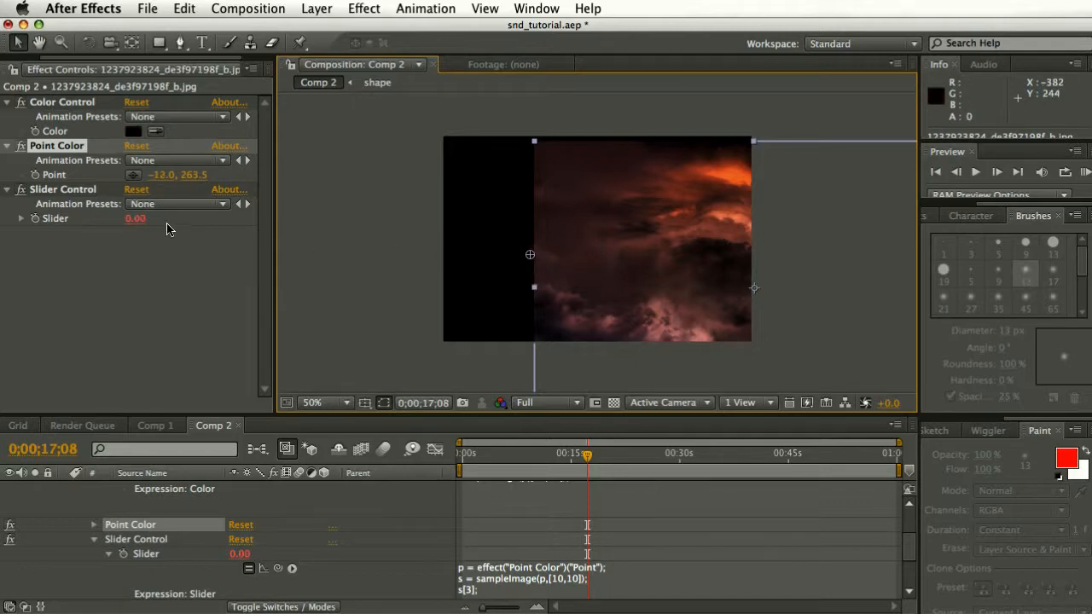
pyautogui.moveTo(529, 254); pyautogui.dragTo(537, 258)
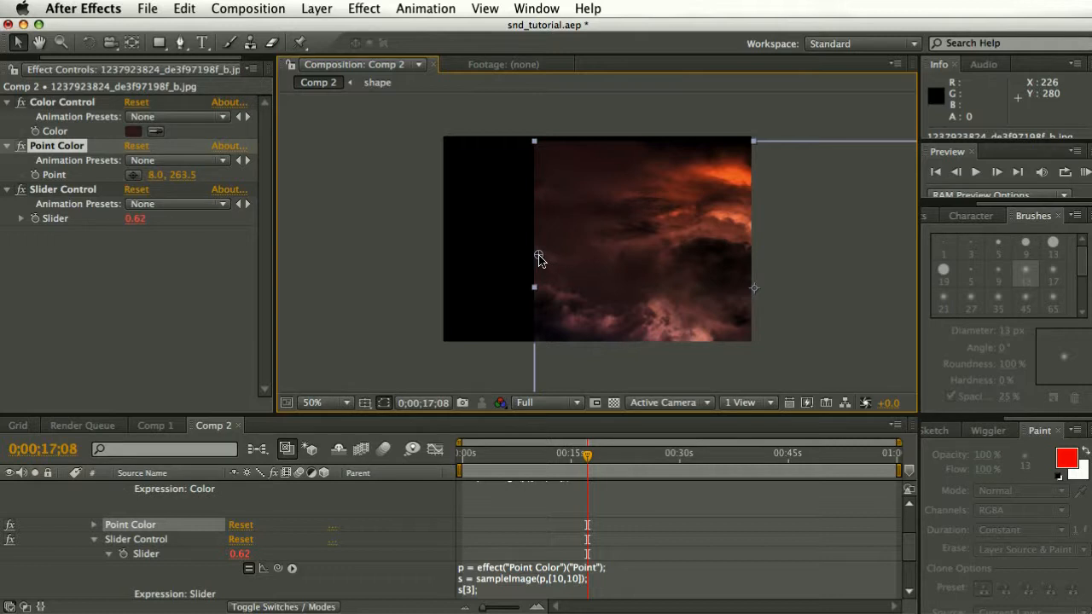
pyautogui.moveTo(539, 260); pyautogui.dragTo(534, 260)
pyautogui.moveTo(531, 256); pyautogui.dragTo(538, 257)
pyautogui.moveTo(536, 256); pyautogui.dragTo(534, 257)
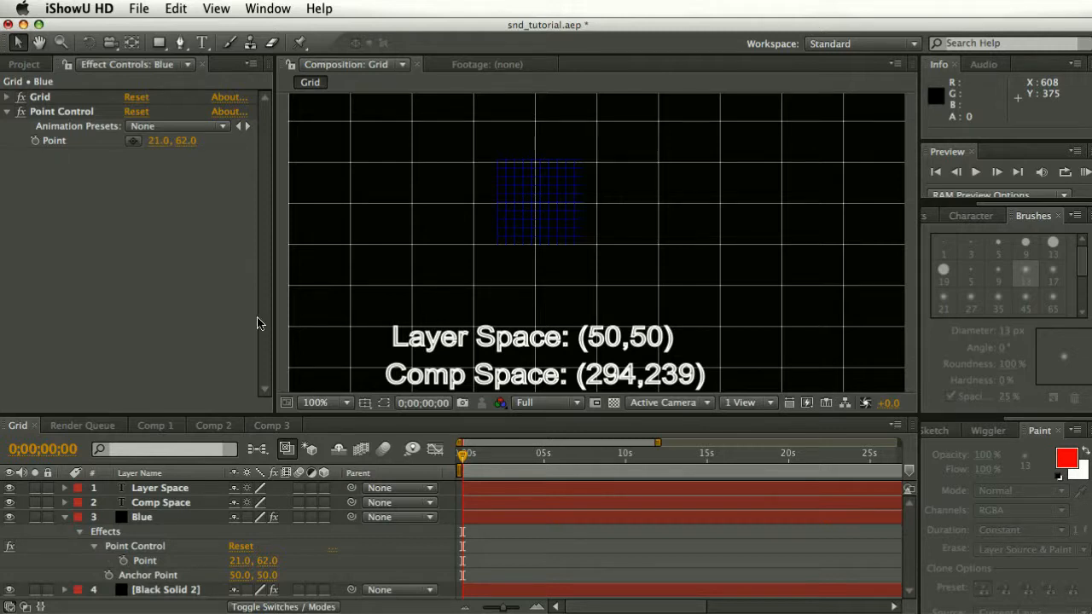
# Move the Blue layer through several positions in the Grid composition, leaving it at about 384, 254 in comp space.
pyautogui.click(149, 524)
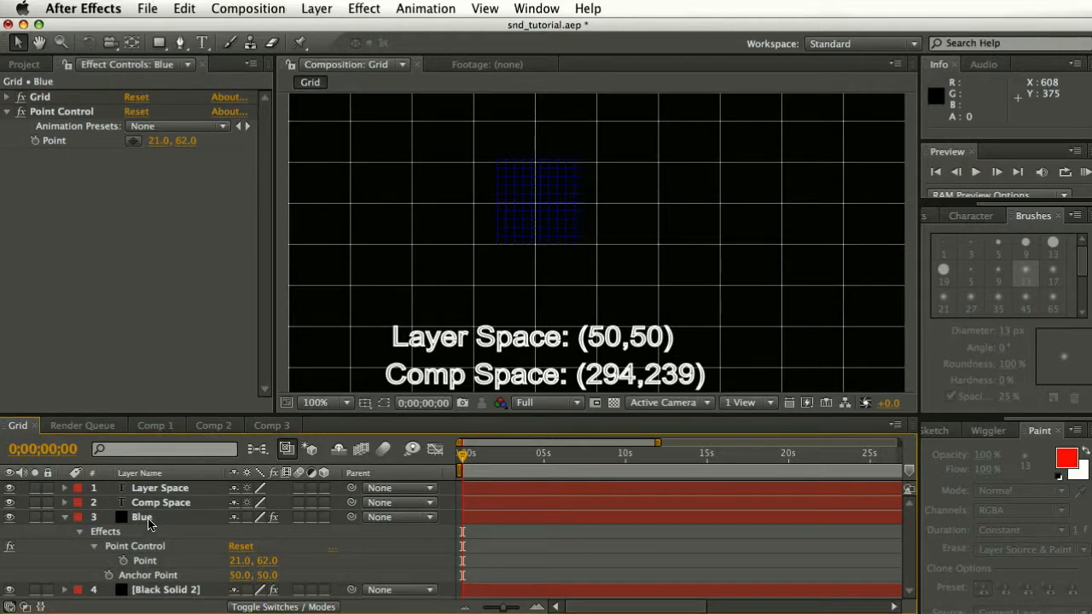
pyautogui.click(149, 519)
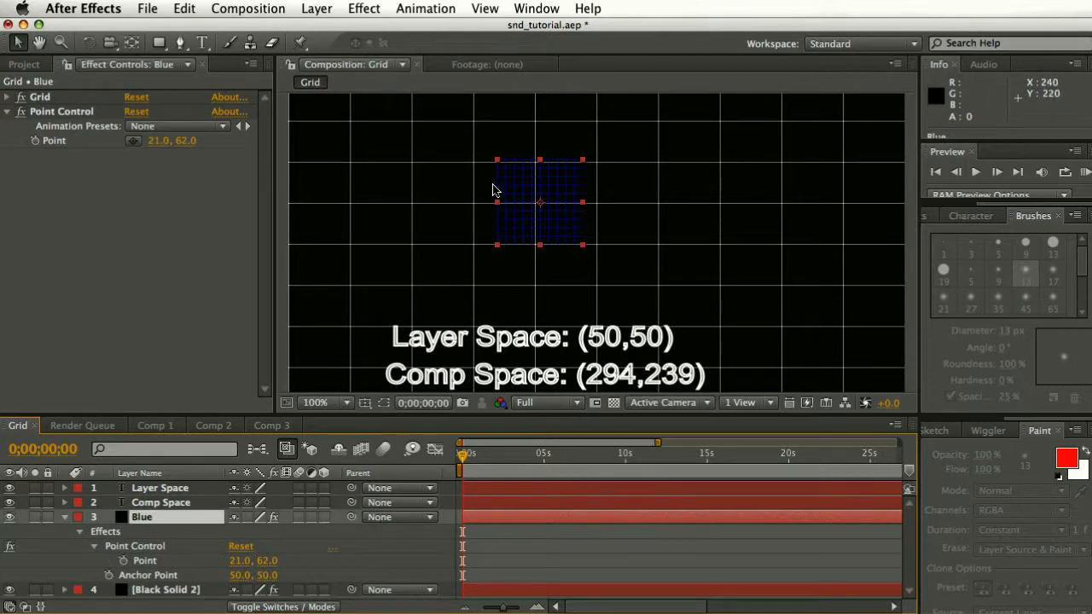
pyautogui.moveTo(534, 206); pyautogui.dragTo(659, 187)
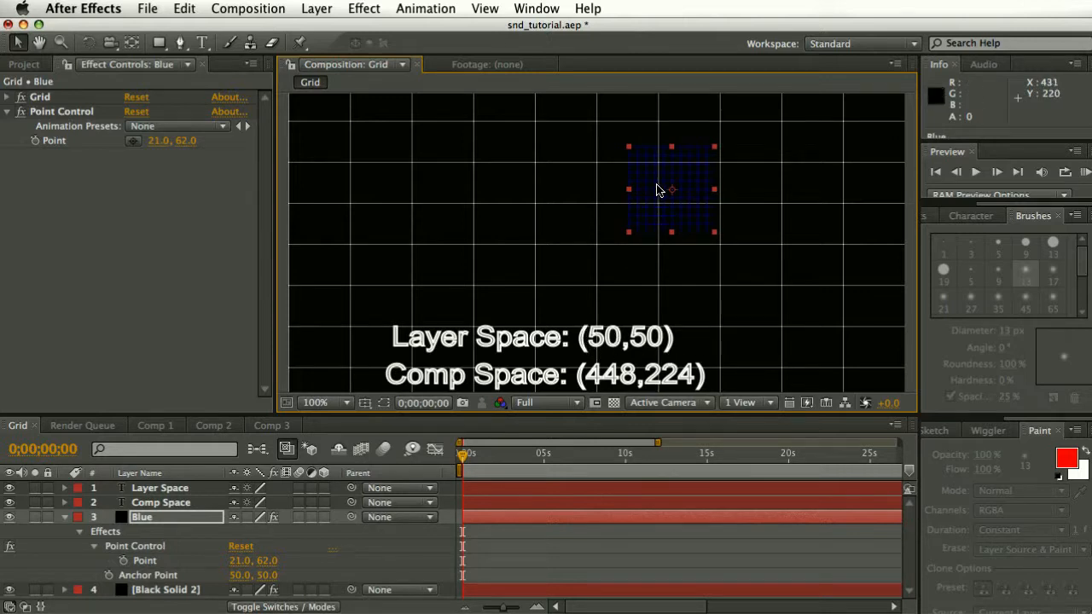
pyautogui.moveTo(659, 186); pyautogui.dragTo(499, 182)
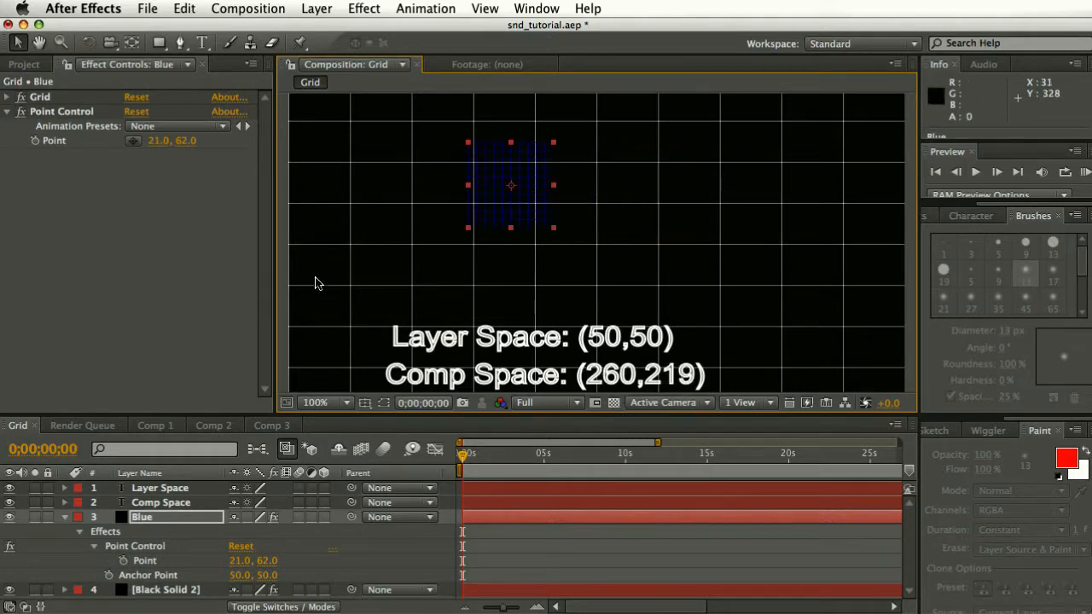
pyautogui.moveTo(498, 187); pyautogui.dragTo(667, 215)
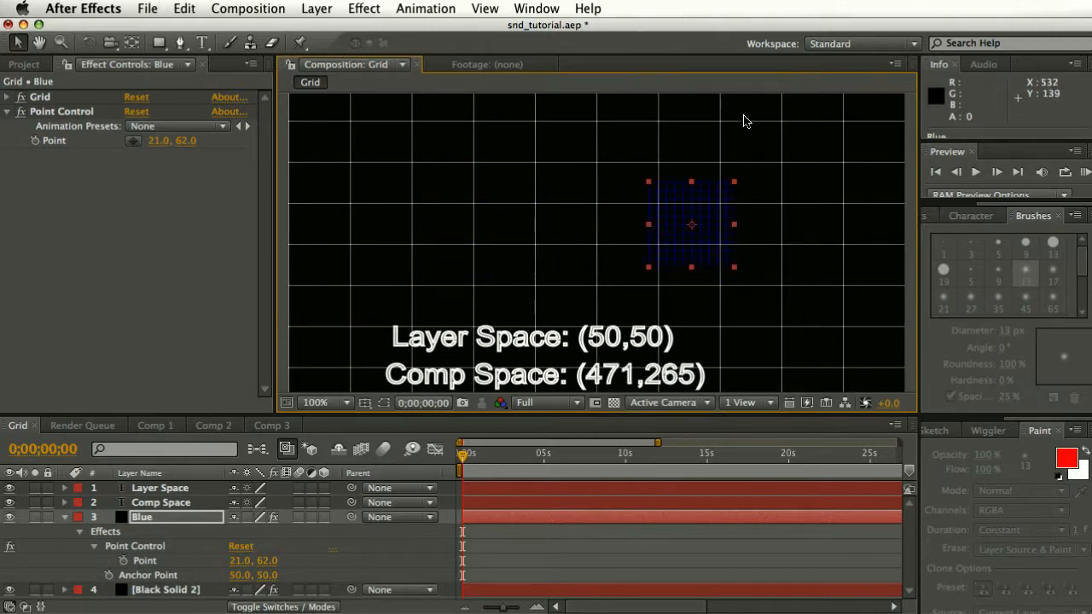
pyautogui.moveTo(692, 233); pyautogui.dragTo(571, 221)
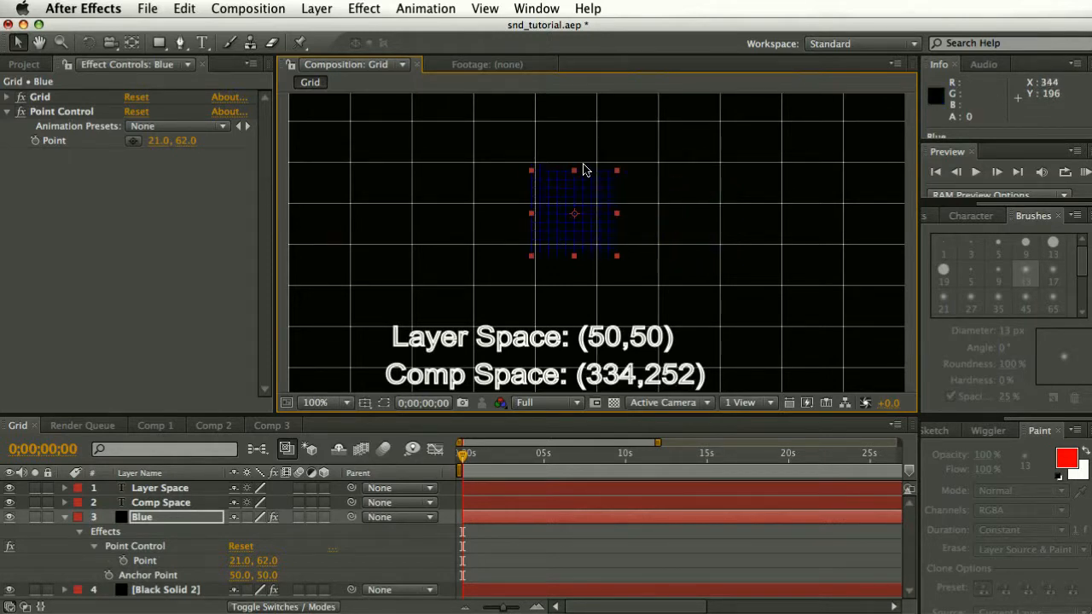
pyautogui.moveTo(569, 229); pyautogui.dragTo(647, 210)
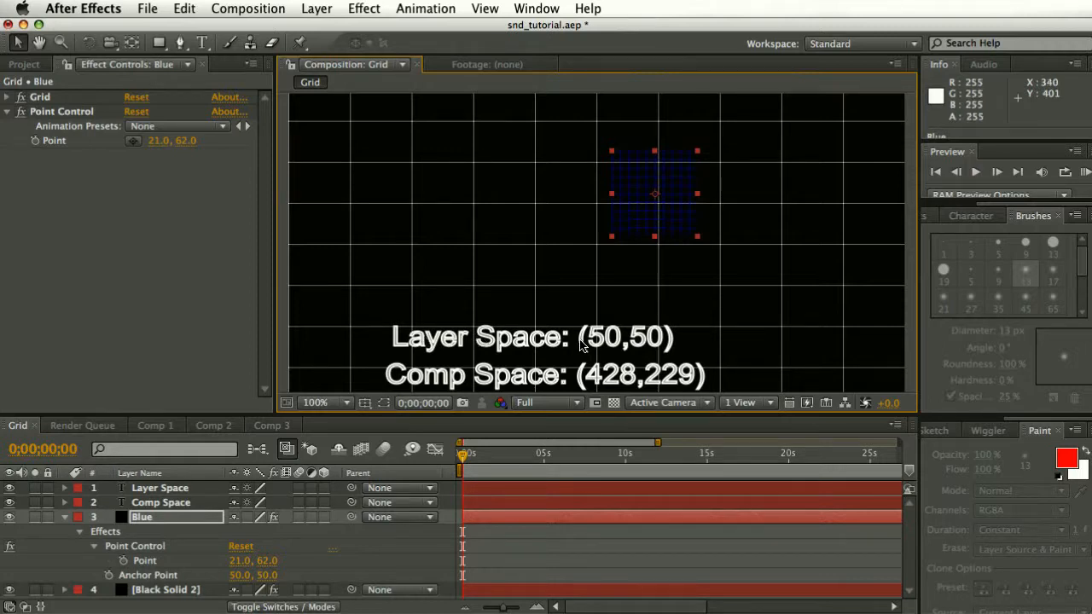
pyautogui.moveTo(638, 193); pyautogui.dragTo(600, 215)
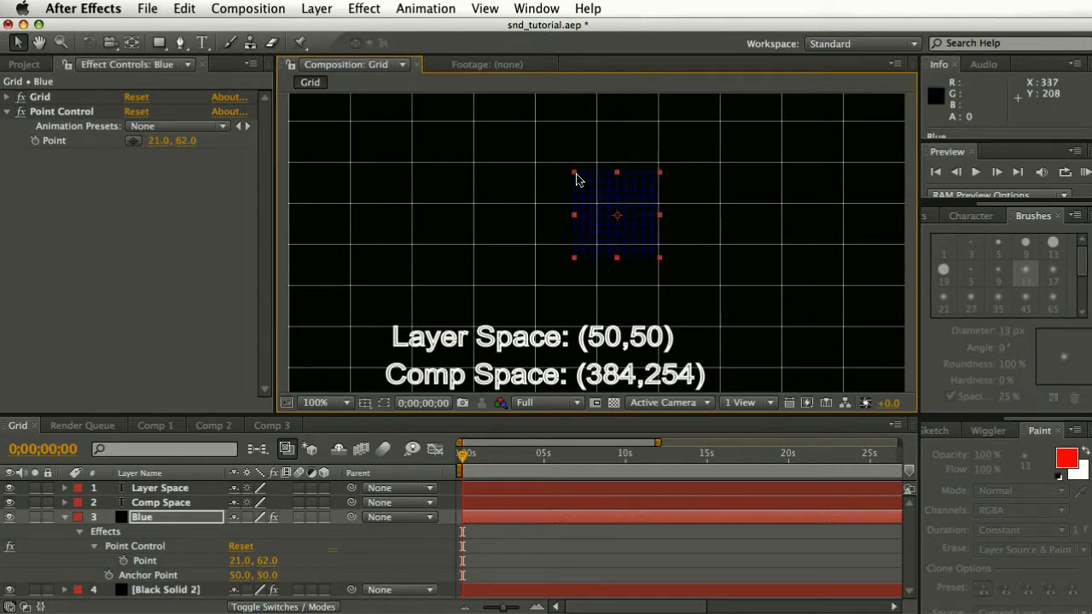
# Scale the Blue layer down by its corner, then enlarge it to well beyond its original size.
pyautogui.moveTo(574, 173); pyautogui.dragTo(582, 195)
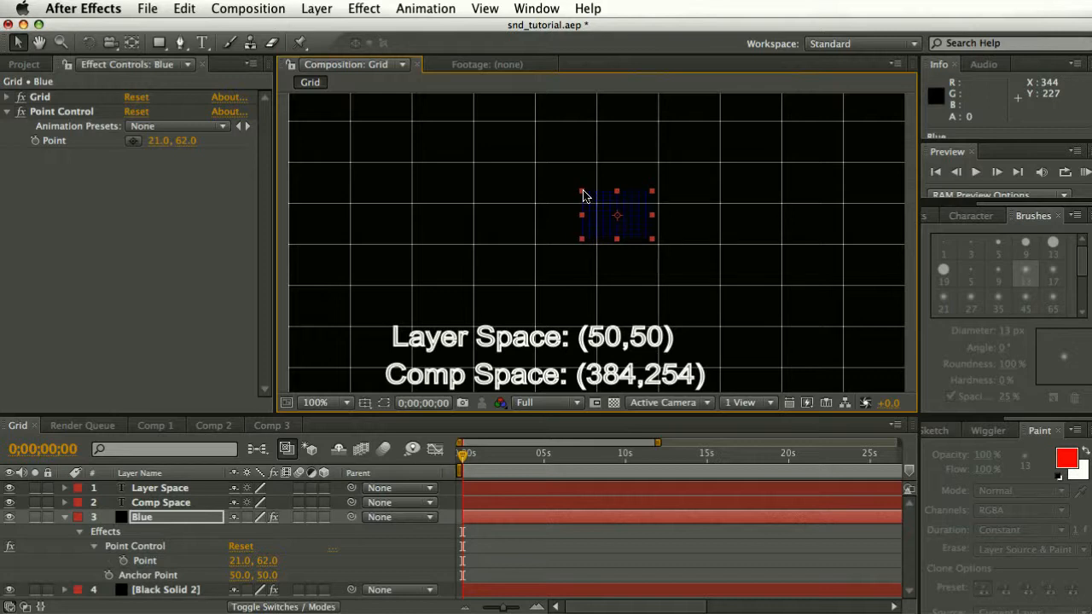
pyautogui.moveTo(581, 192); pyautogui.dragTo(506, 124)
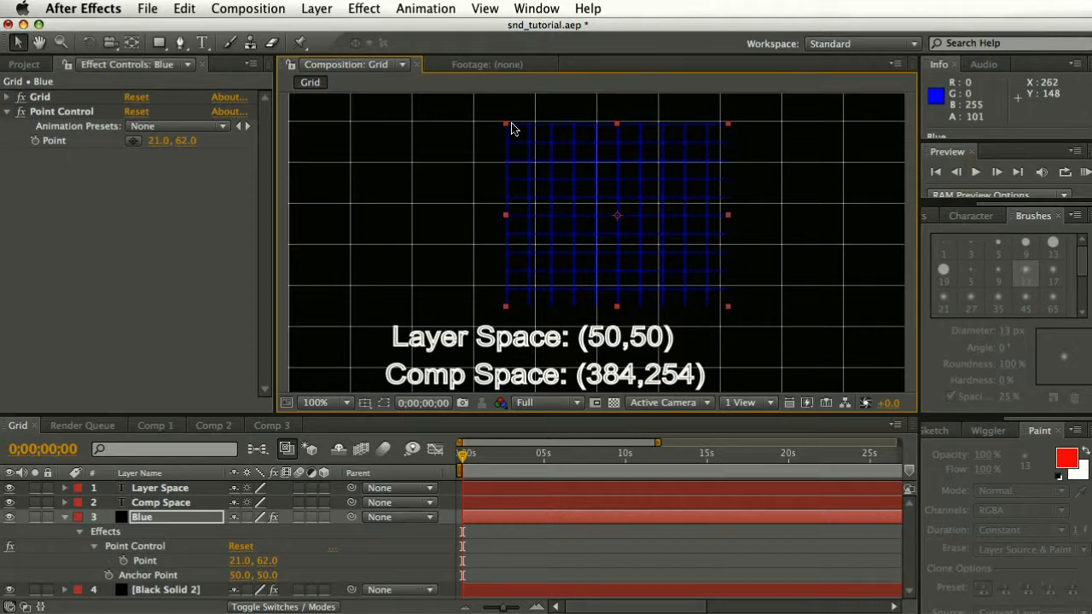
pyautogui.moveTo(580, 168)
pyautogui.mouseDown()
pyautogui.moveTo(677, 168)
pyautogui.moveTo(544, 173)
pyautogui.moveTo(551, 149)
pyautogui.moveTo(470, 163)
pyautogui.moveTo(490, 156)
pyautogui.moveTo(562, 177)
pyautogui.mouseUp()
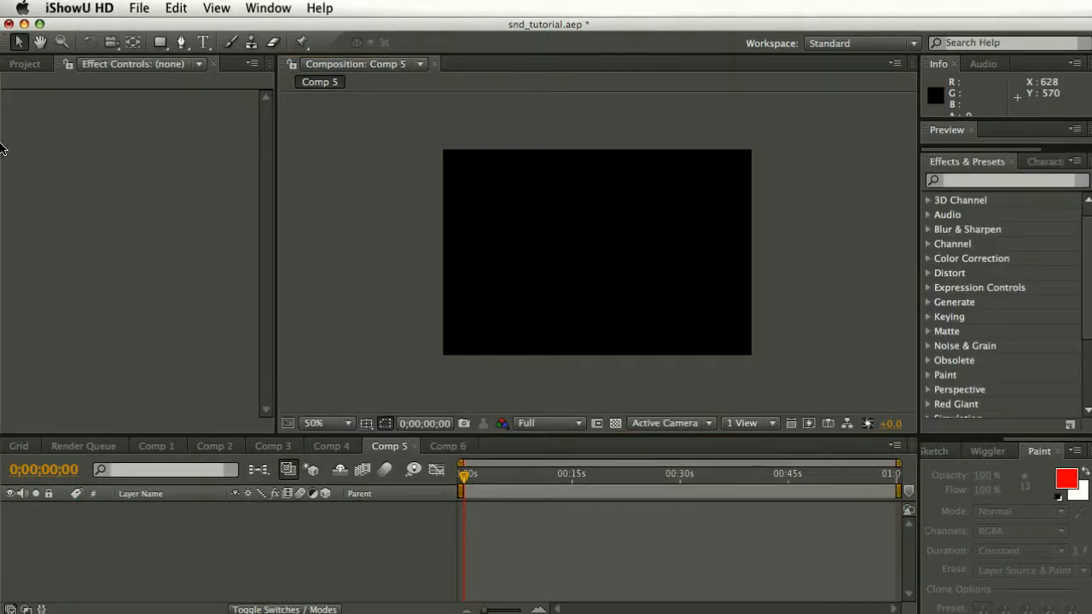
# Add audio.mp3 to Comp 5 and create a black 720 by 480 px solid above it.
pyautogui.click(11, 71)
pyautogui.click(15, 65)
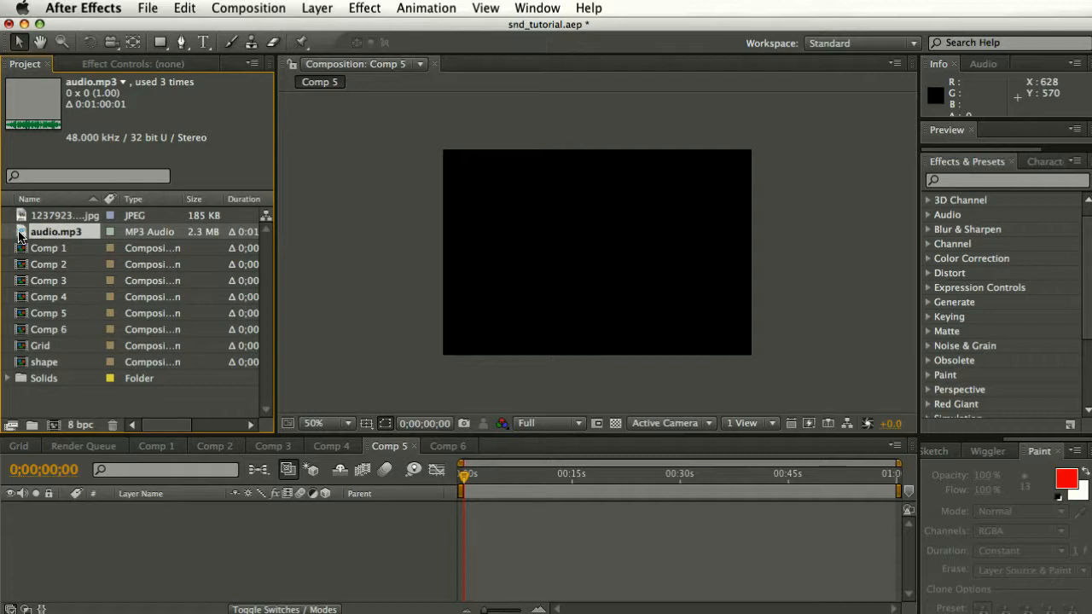
pyautogui.moveTo(22, 230); pyautogui.dragTo(99, 517)
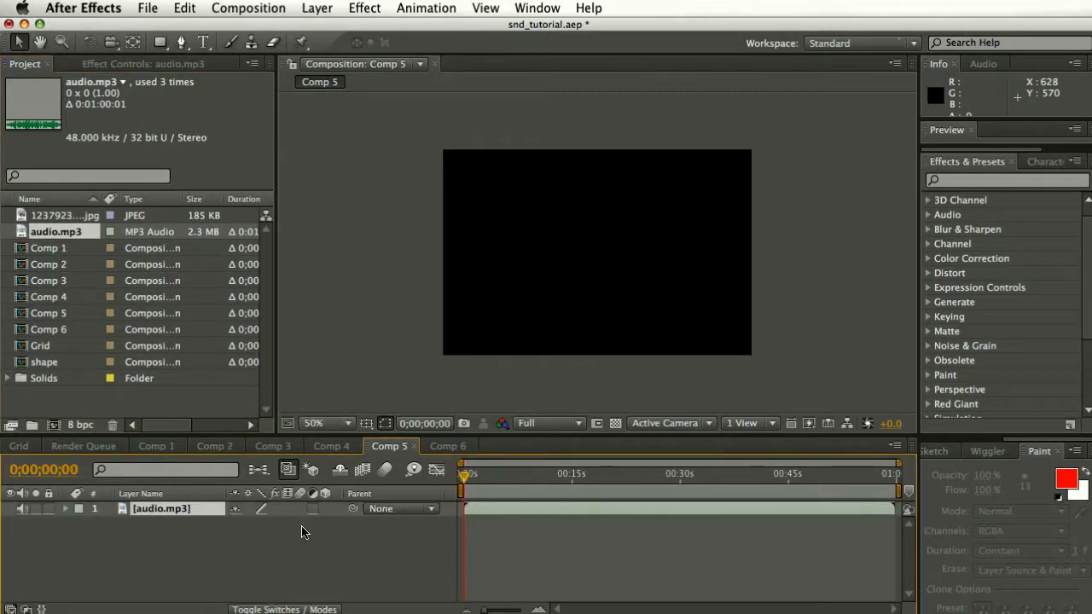
pyautogui.press('super+y')
pyautogui.click(844, 418)
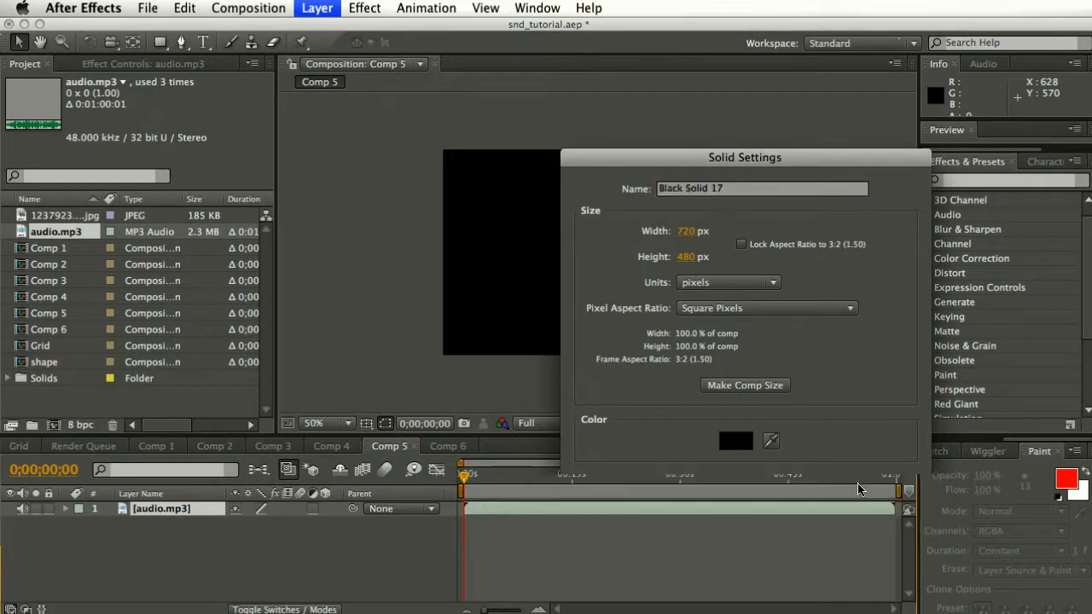
# Apply the Audio Spectrum effect to the solid, with its start point at 56, 426 and end point at 666, 426.
pyautogui.click(365, 7)
pyautogui.moveTo(423, 193)
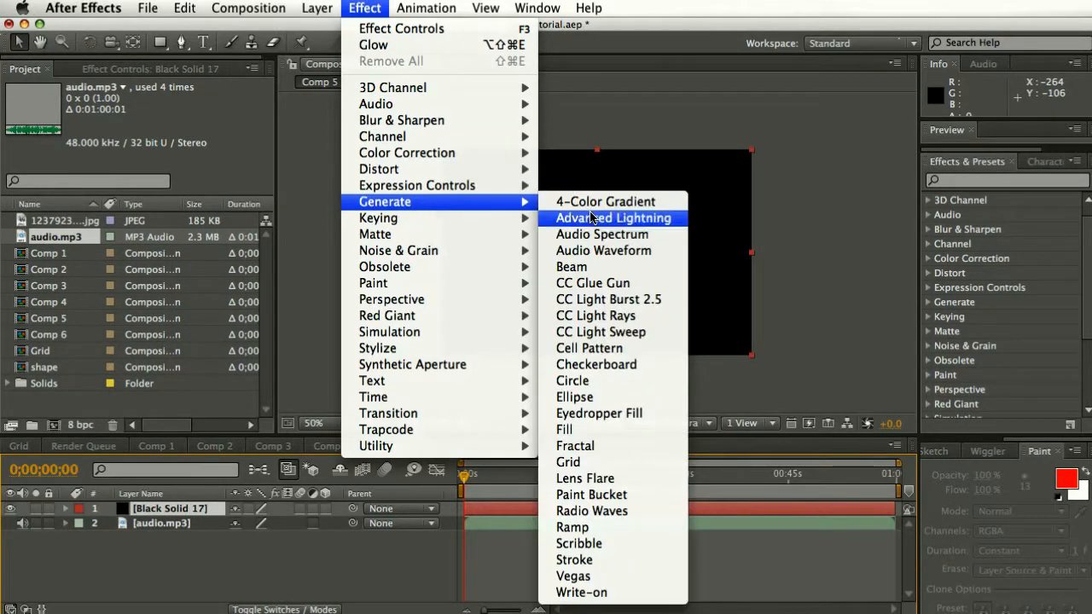
pyautogui.click(601, 234)
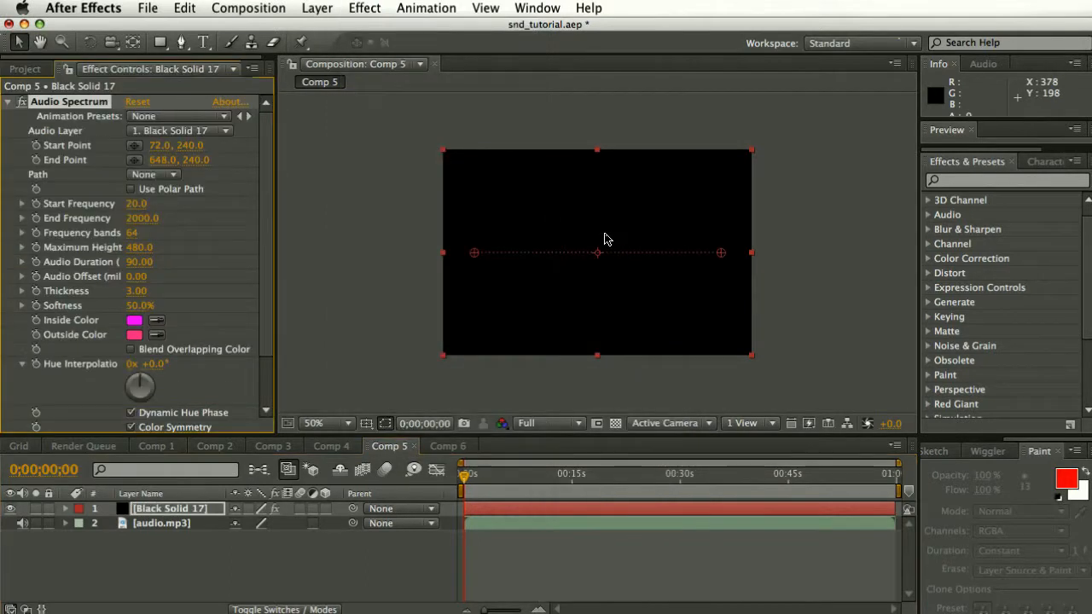
pyautogui.moveTo(474, 255); pyautogui.dragTo(465, 331)
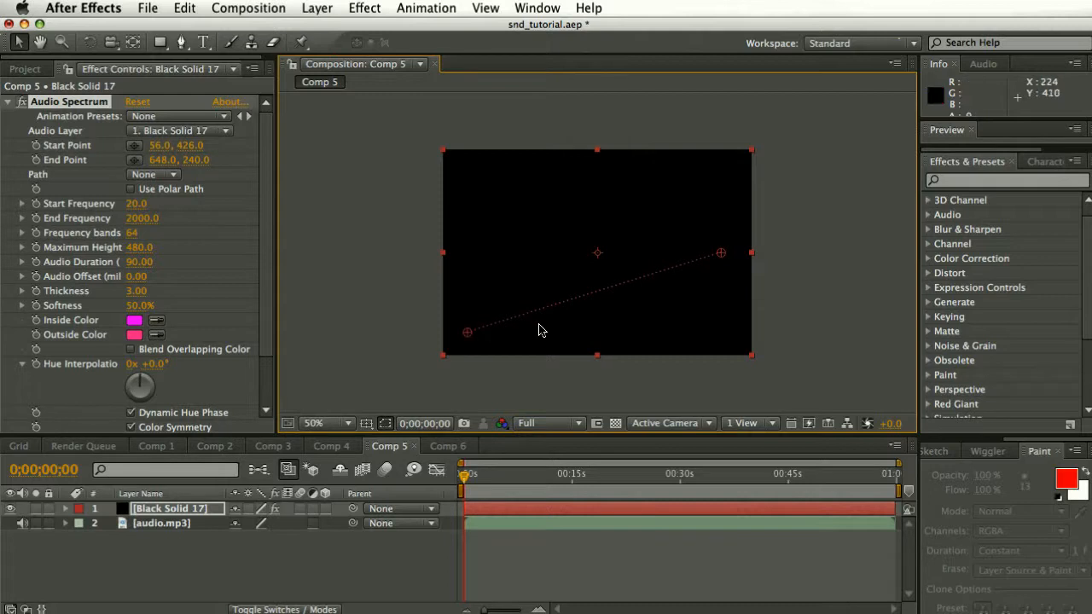
pyautogui.moveTo(721, 254); pyautogui.dragTo(730, 337)
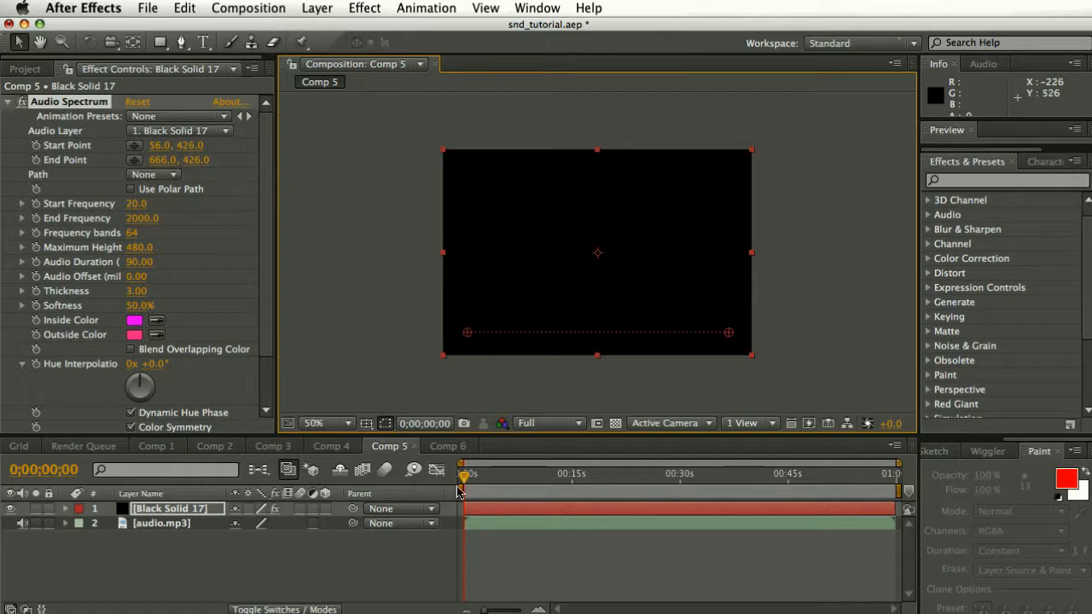
# Use audio.mp3 as the Audio Spectrum's audio layer.
pyautogui.click(191, 130)
pyautogui.click(191, 143)
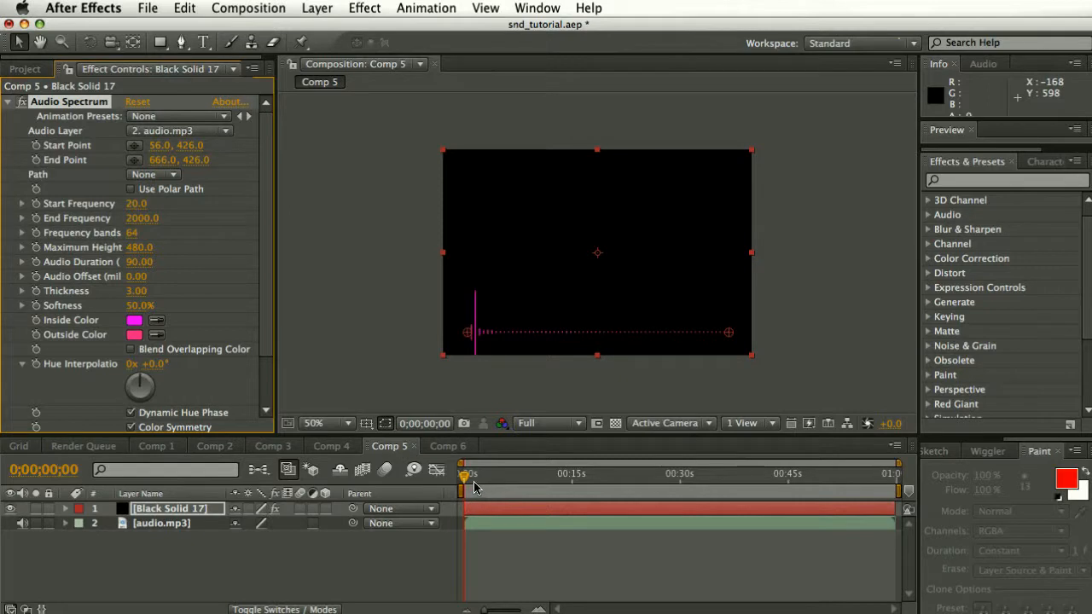
pyautogui.moveTo(463, 480)
pyautogui.mouseDown()
pyautogui.moveTo(548, 479)
pyautogui.moveTo(465, 480)
pyautogui.mouseUp()
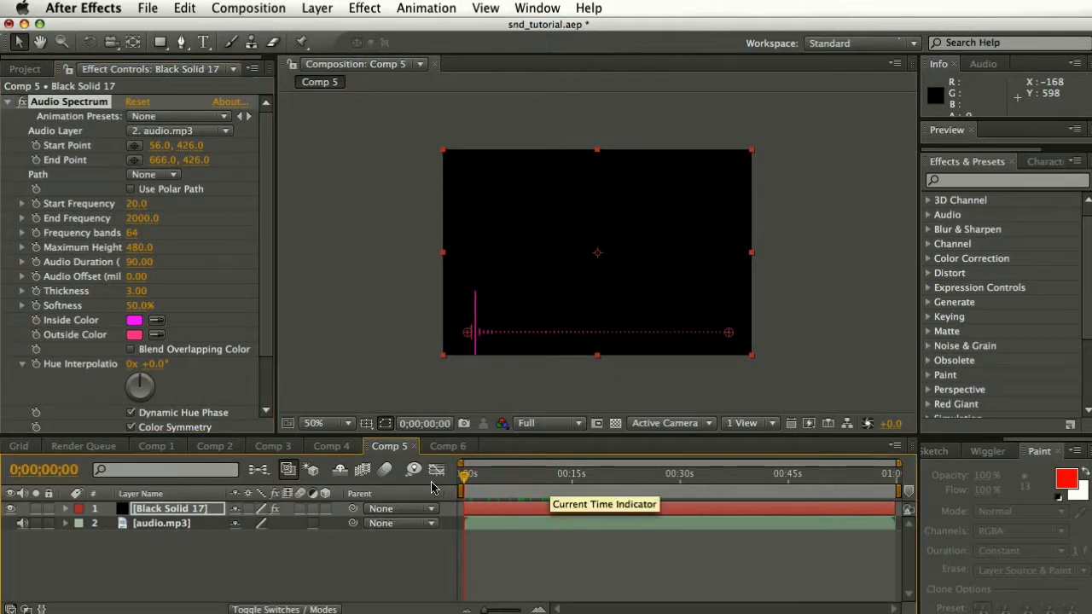
pyautogui.click(134, 322)
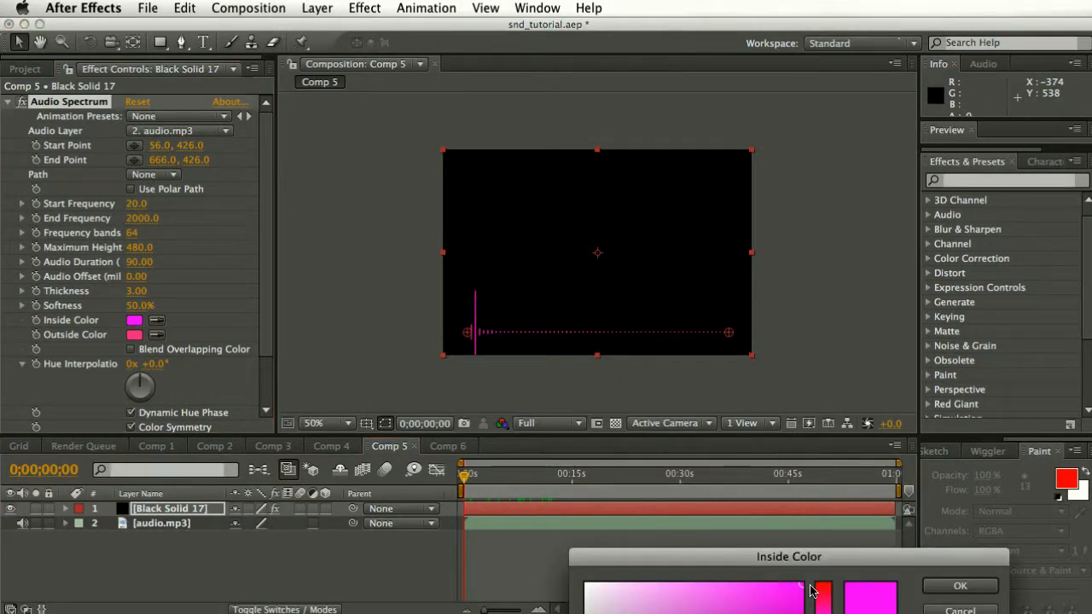
pyautogui.moveTo(822, 592); pyautogui.dragTo(830, 606)
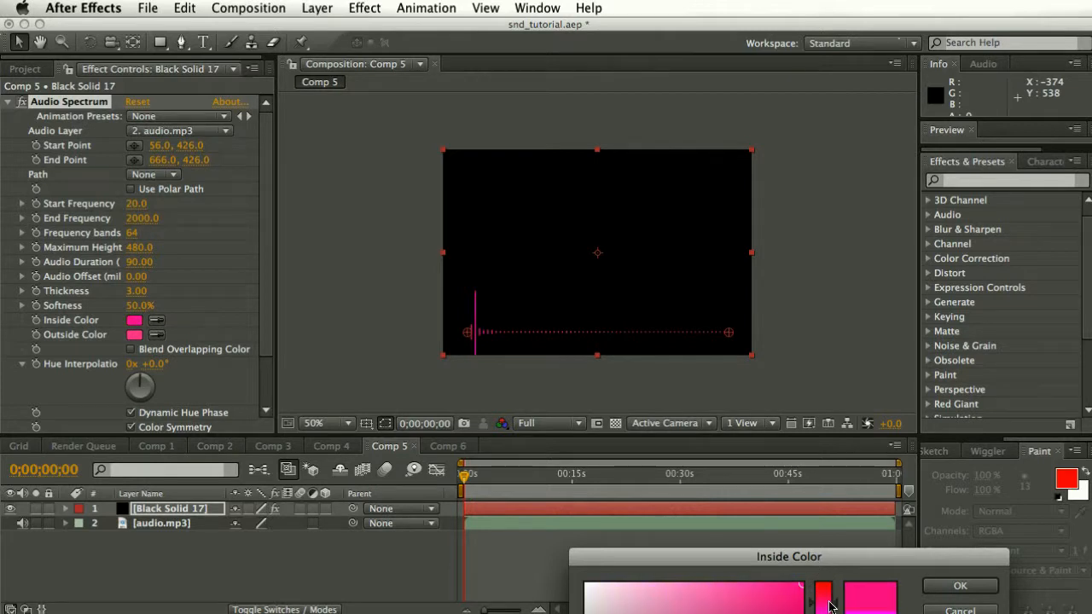
pyautogui.click(942, 610)
# Set the Audio Spectrum's hue interpolation to 312° and restrict the bars to Side A.
pyautogui.scroll(-3, 256, 376)
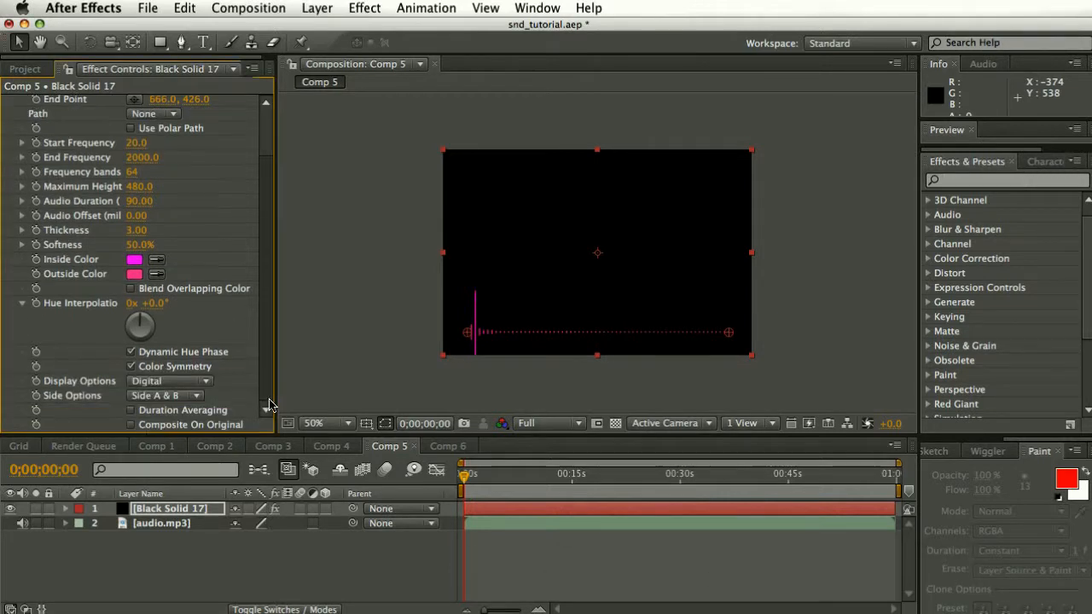
pyautogui.moveTo(135, 333); pyautogui.dragTo(124, 309)
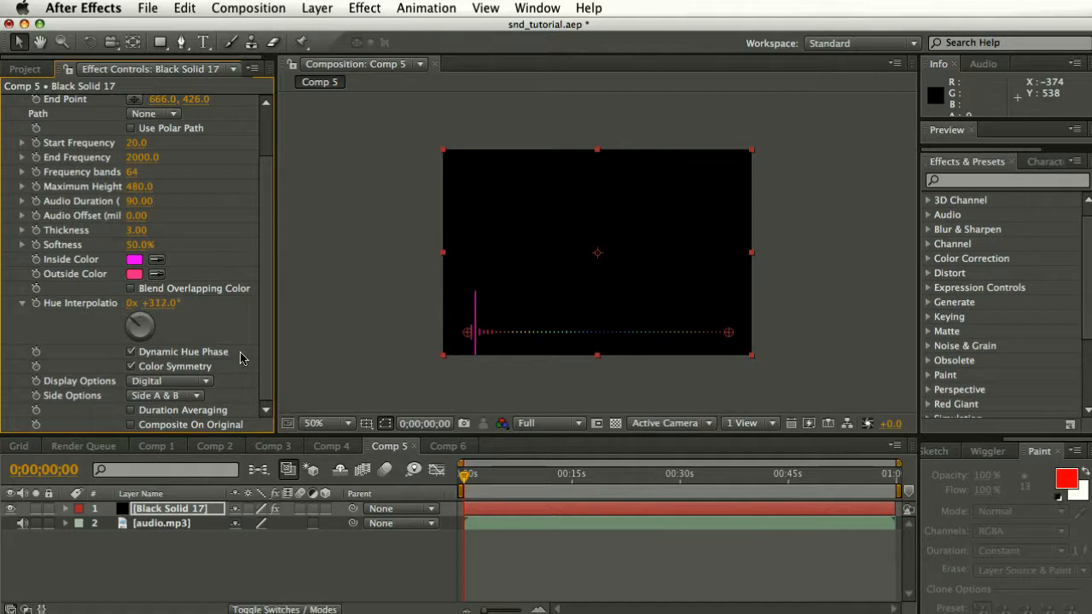
pyautogui.click(166, 384)
pyautogui.click(179, 396)
pyautogui.click(163, 369)
# Set the spectrum's frequency bands to 75 and raise its maximum height to about 1600.
pyautogui.moveTo(138, 172); pyautogui.dragTo(142, 172)
pyautogui.click(132, 172)
pyautogui.write('75')
pyautogui.press('Return')
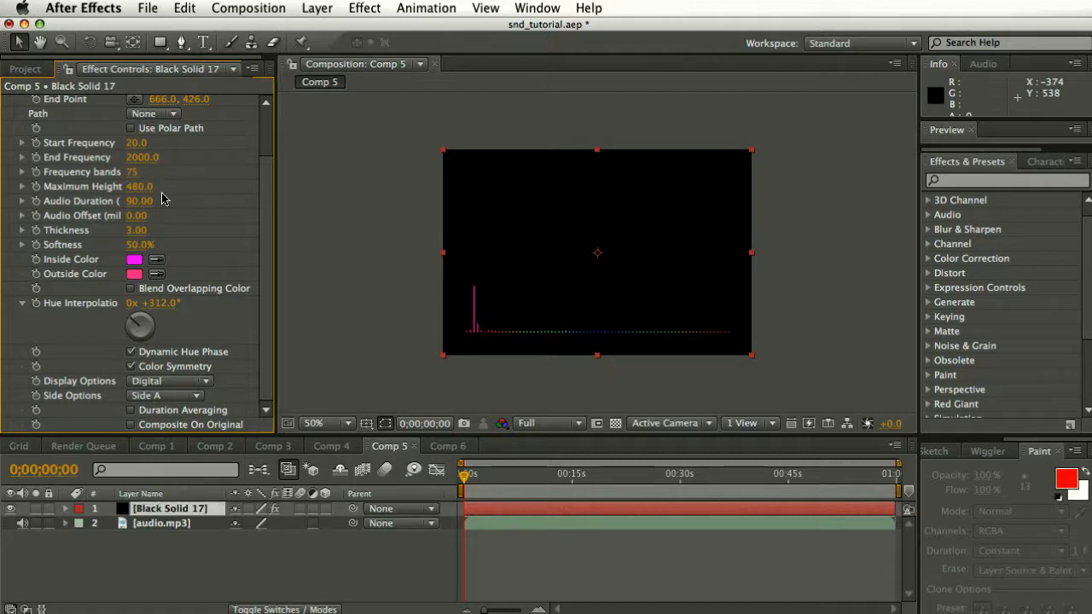
pyautogui.moveTo(136, 189); pyautogui.dragTo(246, 198)
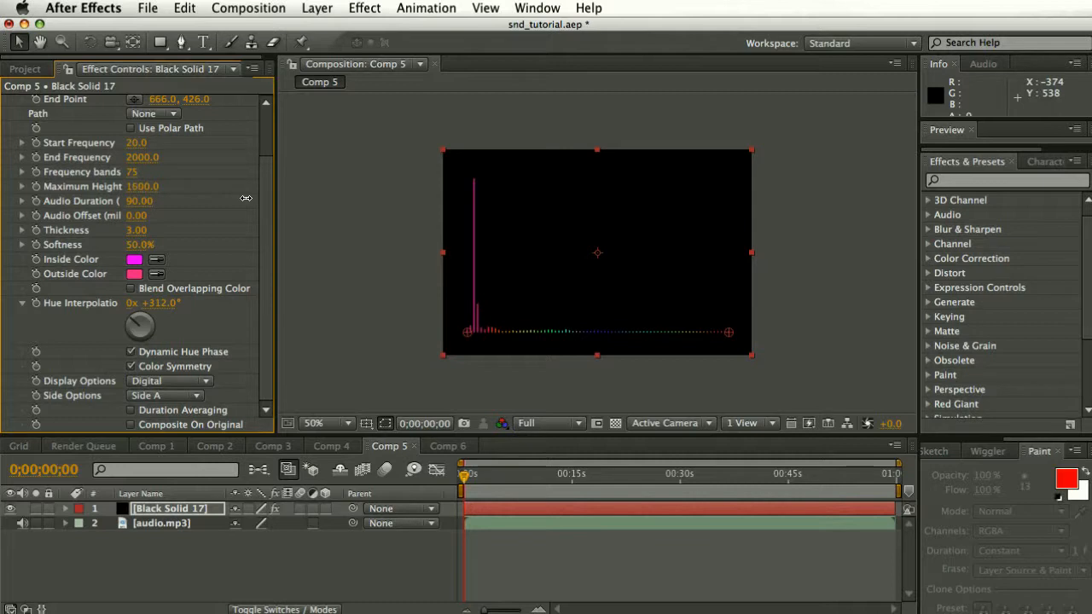
# Set the spectrum's audio duration to 50 and lower its maximum height to 1110.
pyautogui.click(142, 204)
pyautogui.write('50')
pyautogui.press('Return')
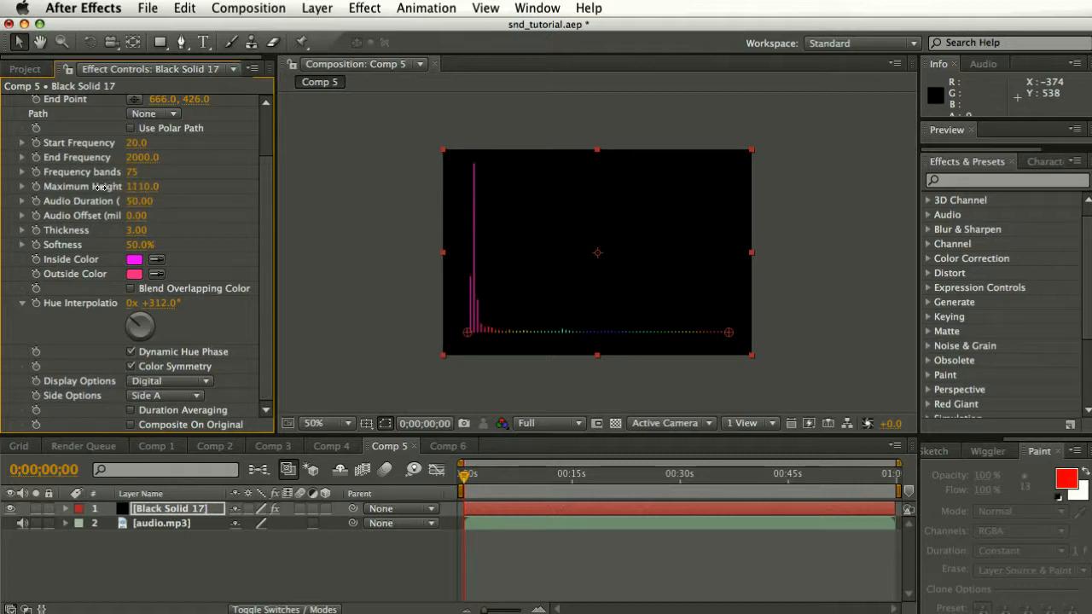
# Set the spectrum's start frequency to 1 and maximum height to 1330, and check the bars over the first eight seconds.
pyautogui.click(134, 187)
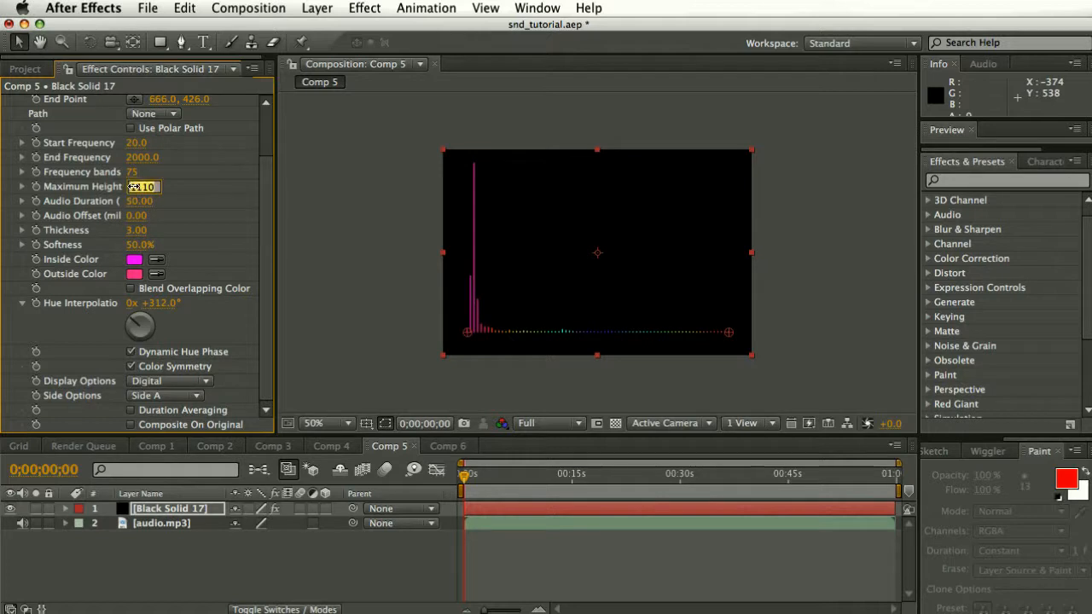
pyautogui.press('Return')
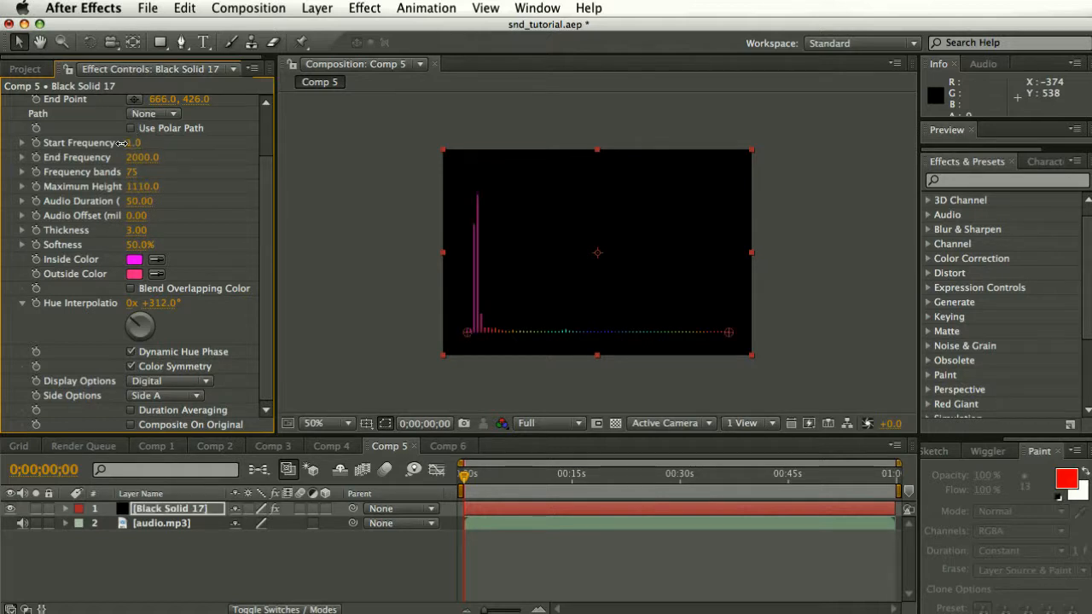
pyautogui.moveTo(131, 189); pyautogui.dragTo(152, 186)
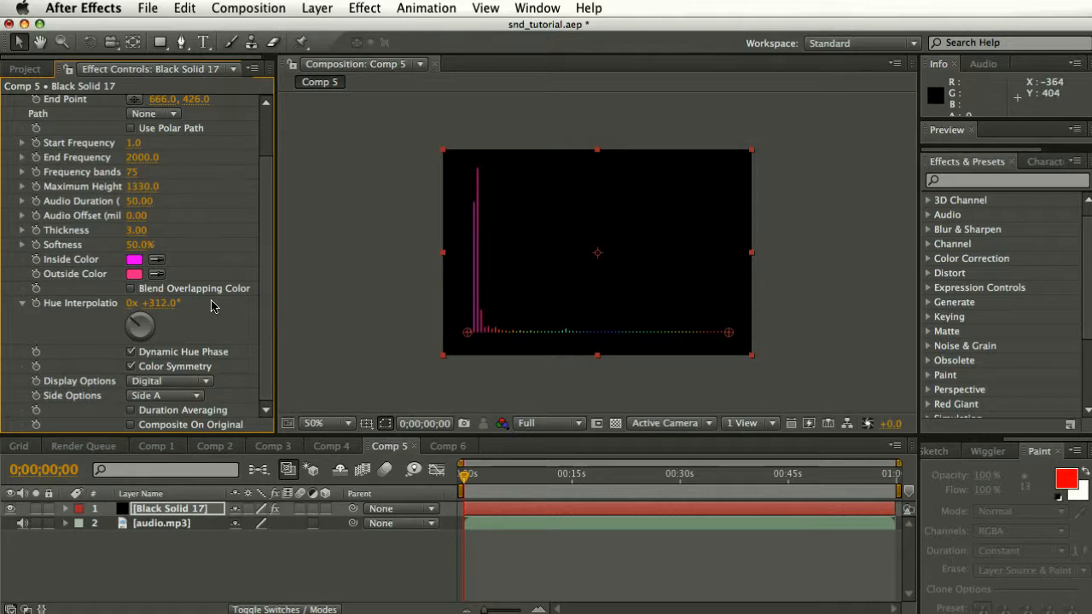
pyautogui.moveTo(463, 475); pyautogui.dragTo(525, 481)
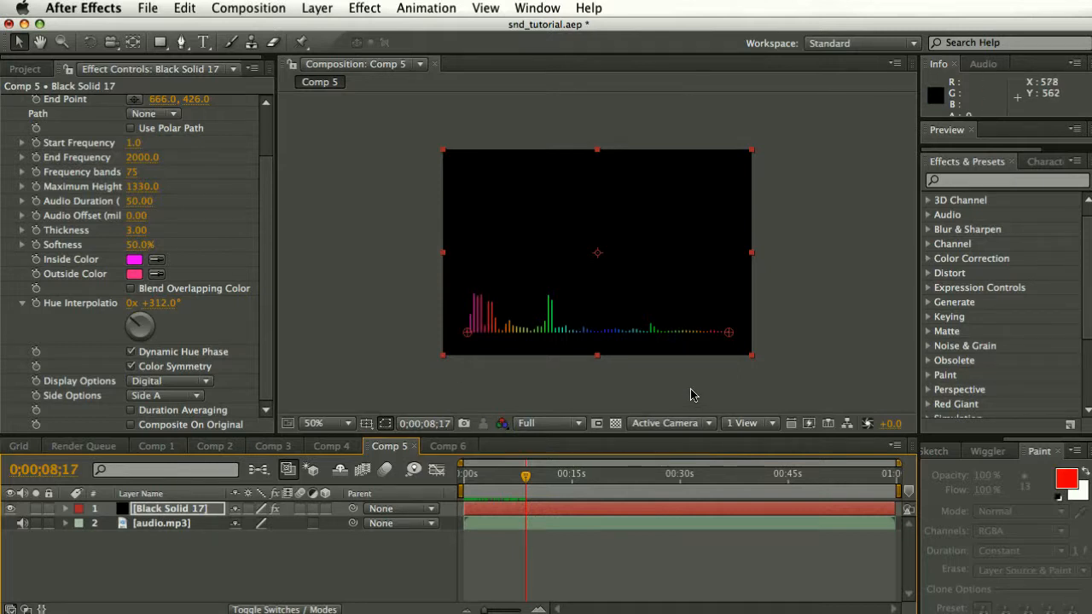
pyautogui.moveTo(528, 479); pyautogui.dragTo(464, 478)
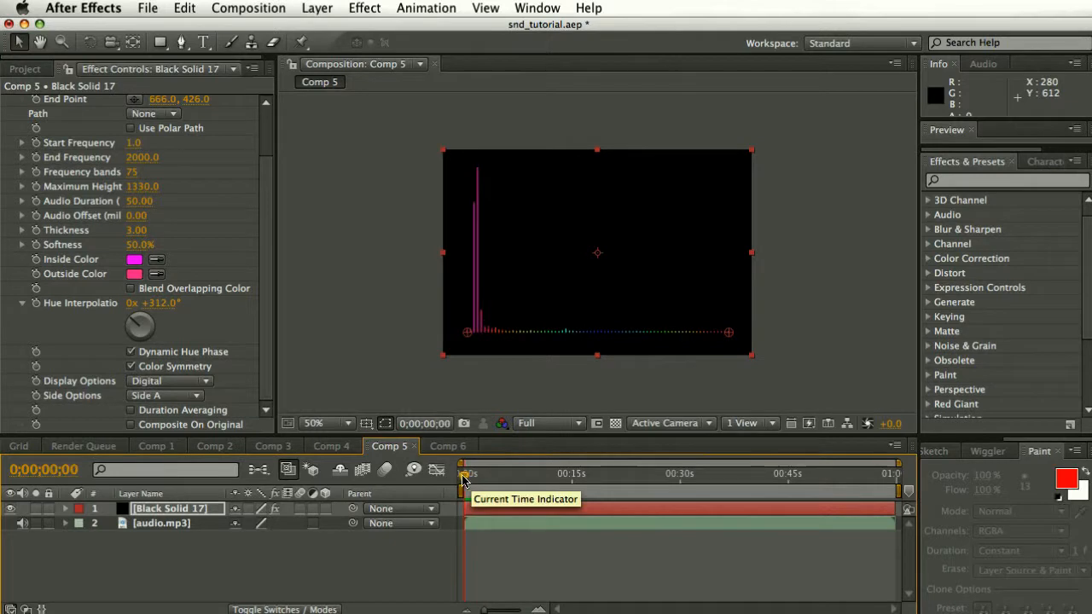
# Create a null object and move it over the tall low-frequency bars at the start of the spectrum.
pyautogui.click(166, 510)
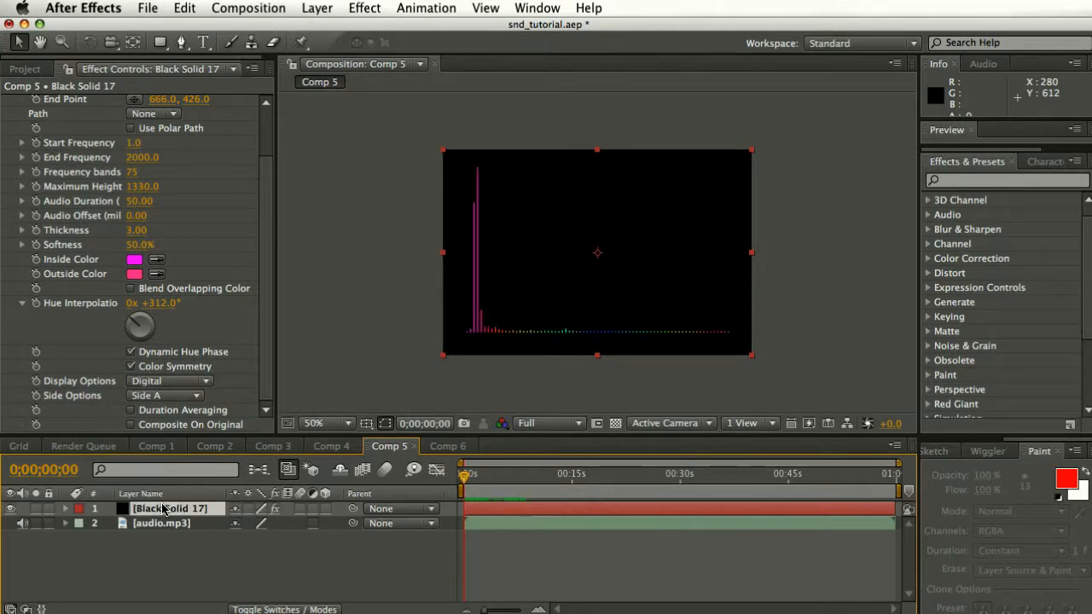
pyautogui.click(309, 8)
pyautogui.moveTo(320, 29)
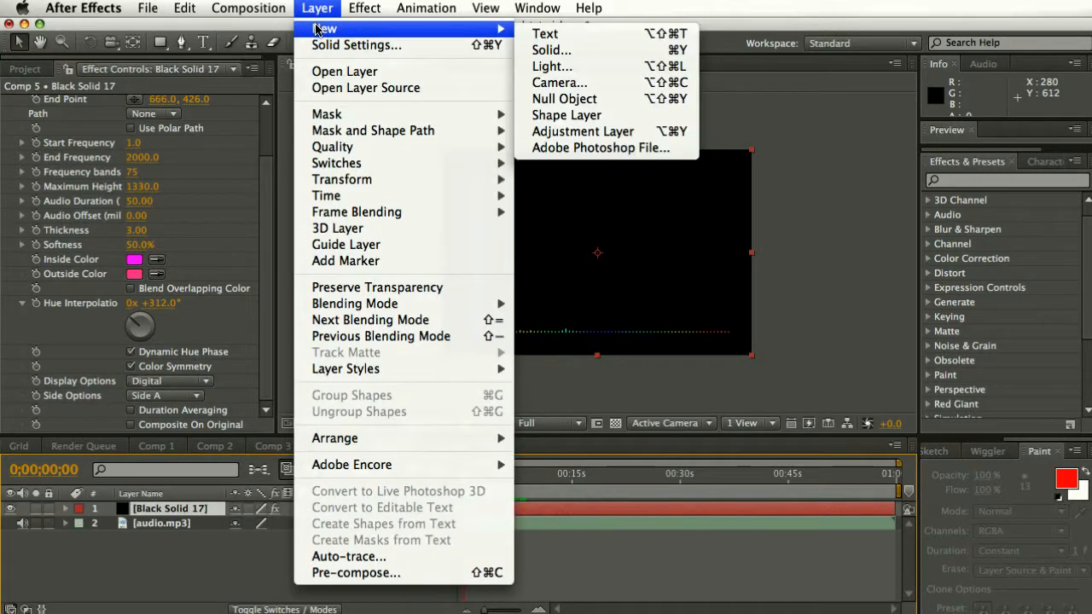
pyautogui.click(548, 103)
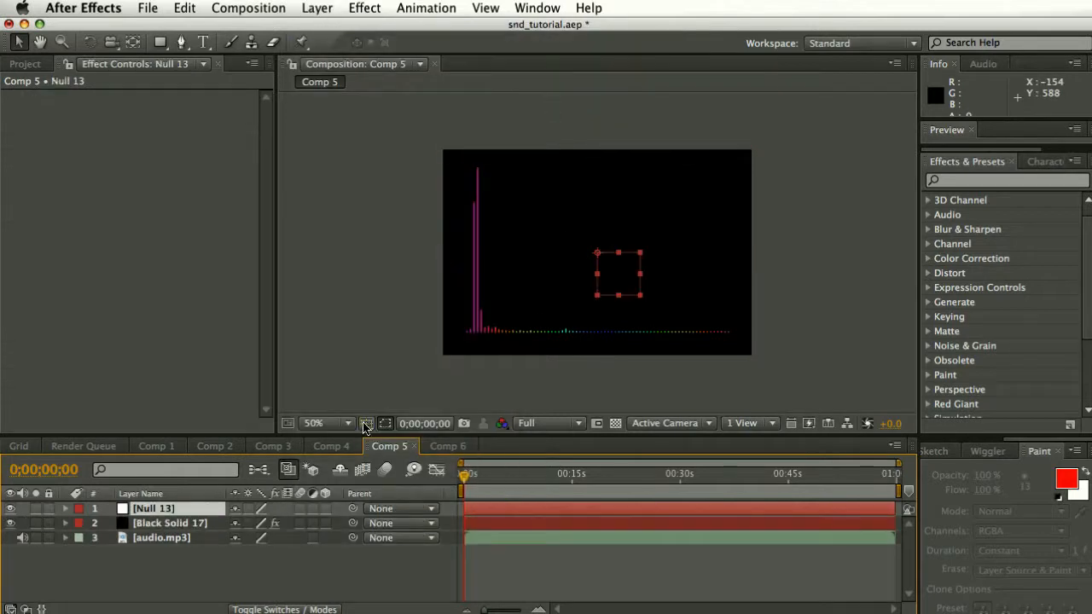
pyautogui.moveTo(627, 254); pyautogui.dragTo(495, 224)
pyautogui.press('Return')
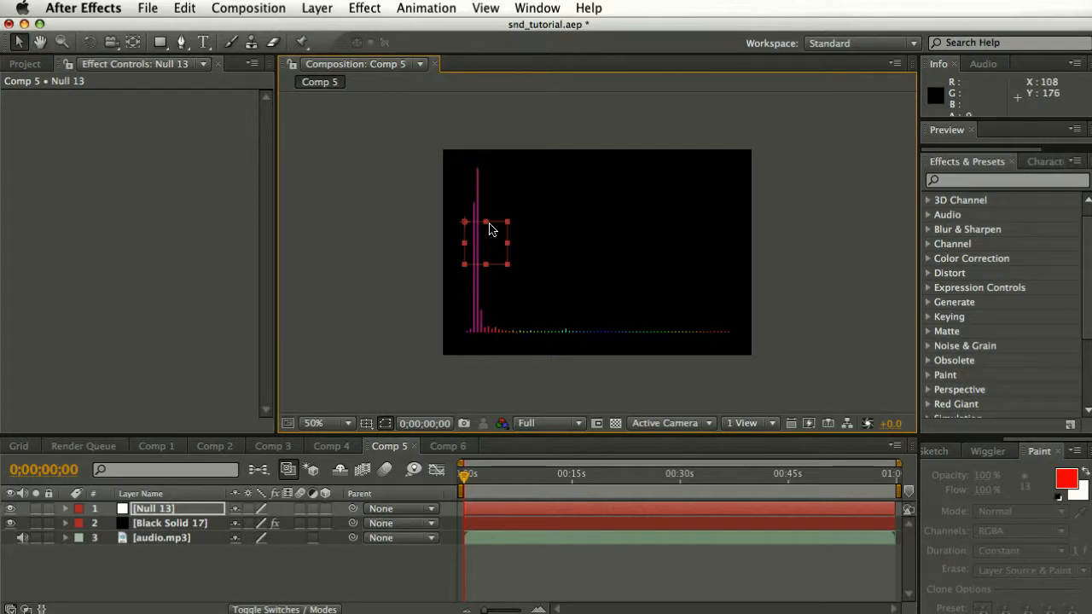
# At 0;00;02;04, raise the Audio Spectrum's maximum height to 2570 and its frequency bands to 159.
pyautogui.moveTo(460, 479); pyautogui.dragTo(479, 482)
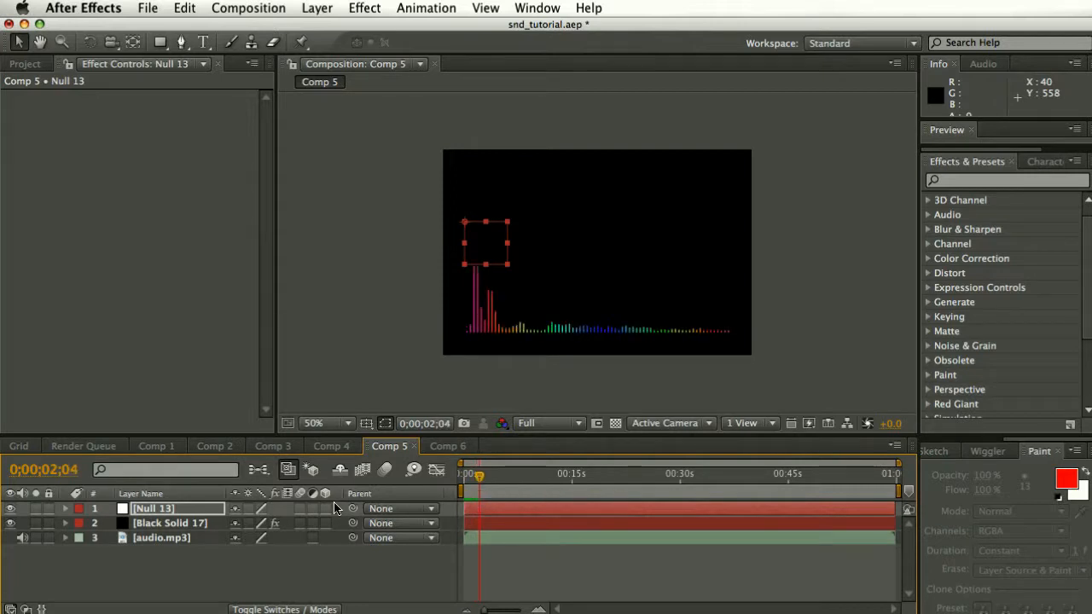
pyautogui.click(158, 528)
pyautogui.scroll(-3, 161, 365)
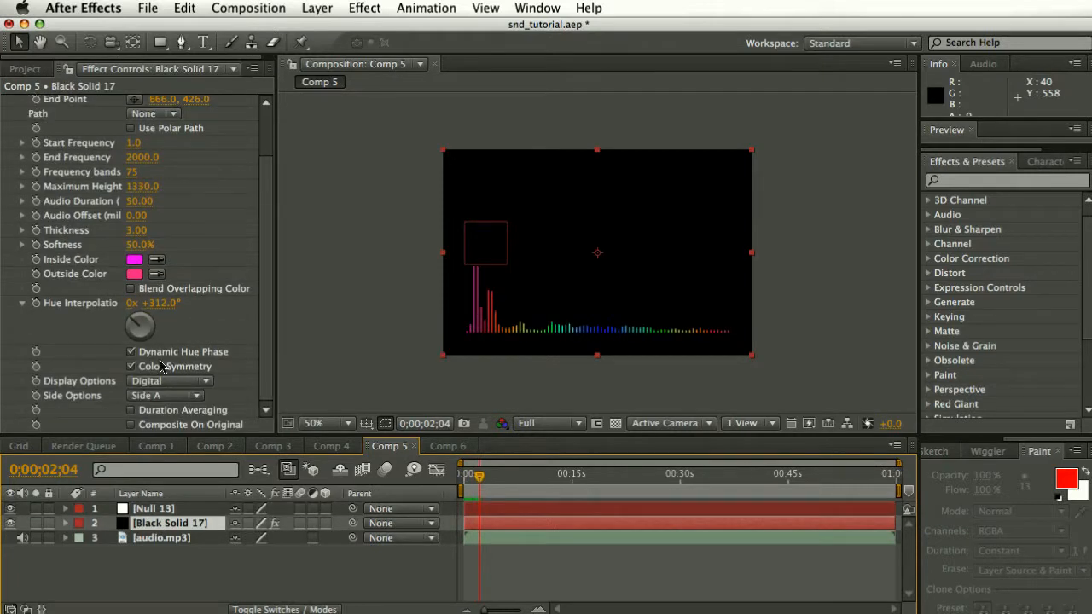
pyautogui.moveTo(129, 186); pyautogui.dragTo(235, 188)
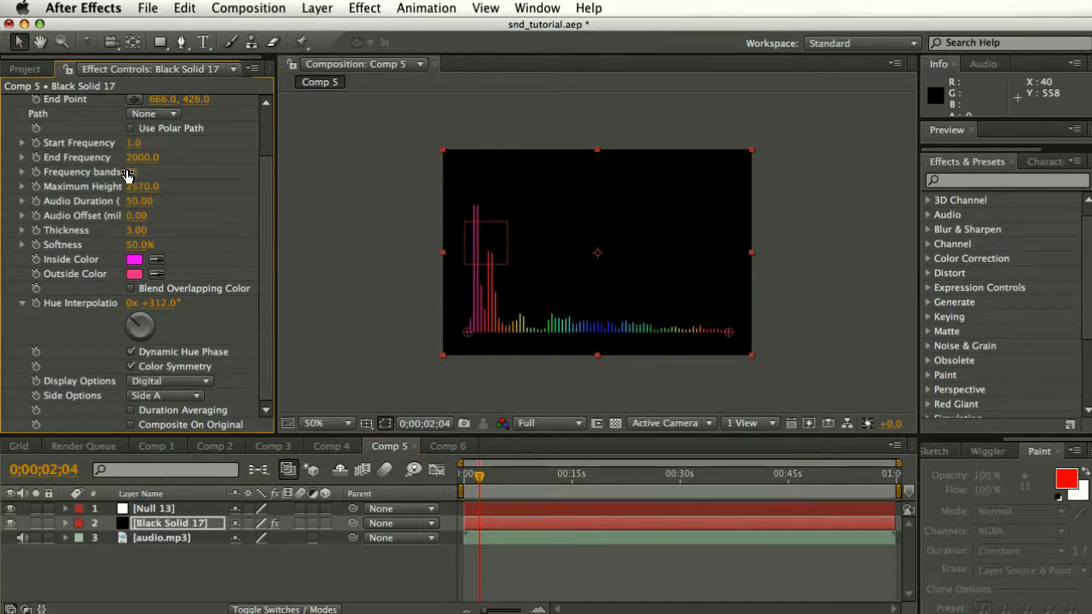
pyautogui.moveTo(131, 171); pyautogui.dragTo(220, 185)
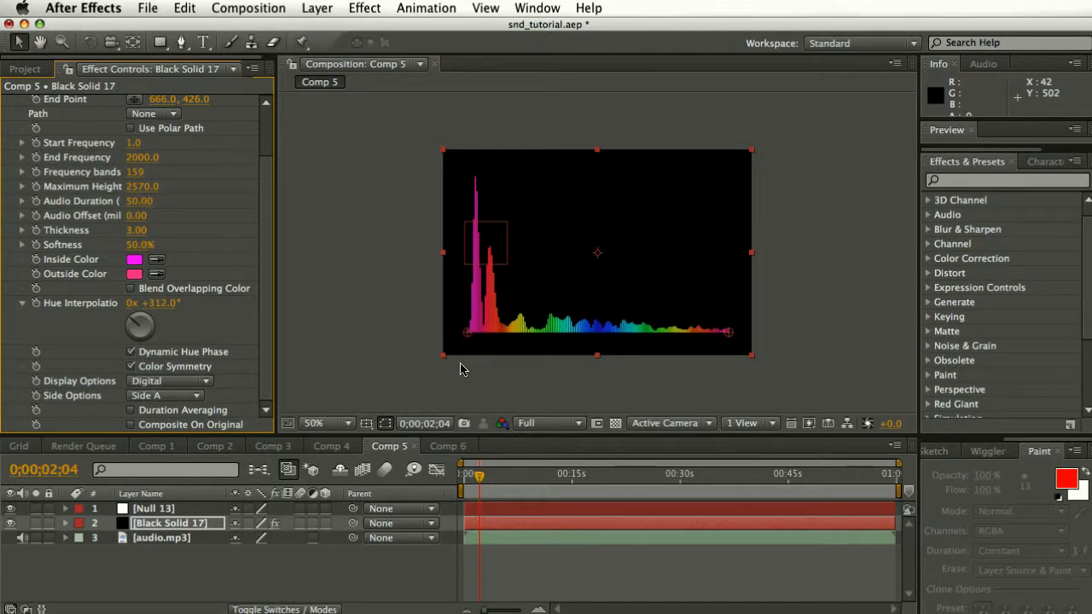
pyautogui.click(487, 224)
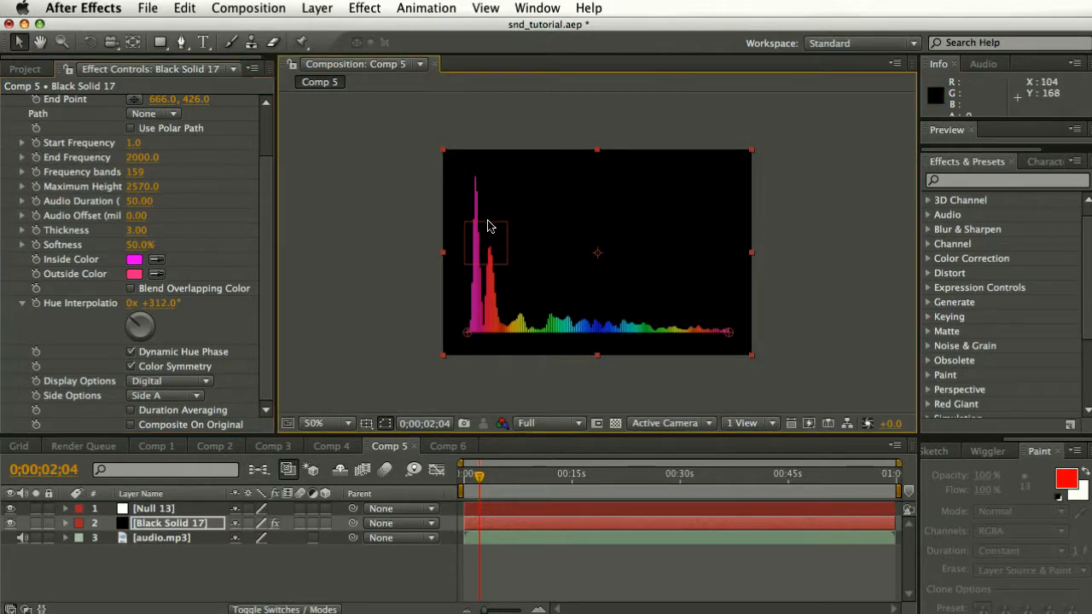
pyautogui.doubleClick(488, 225)
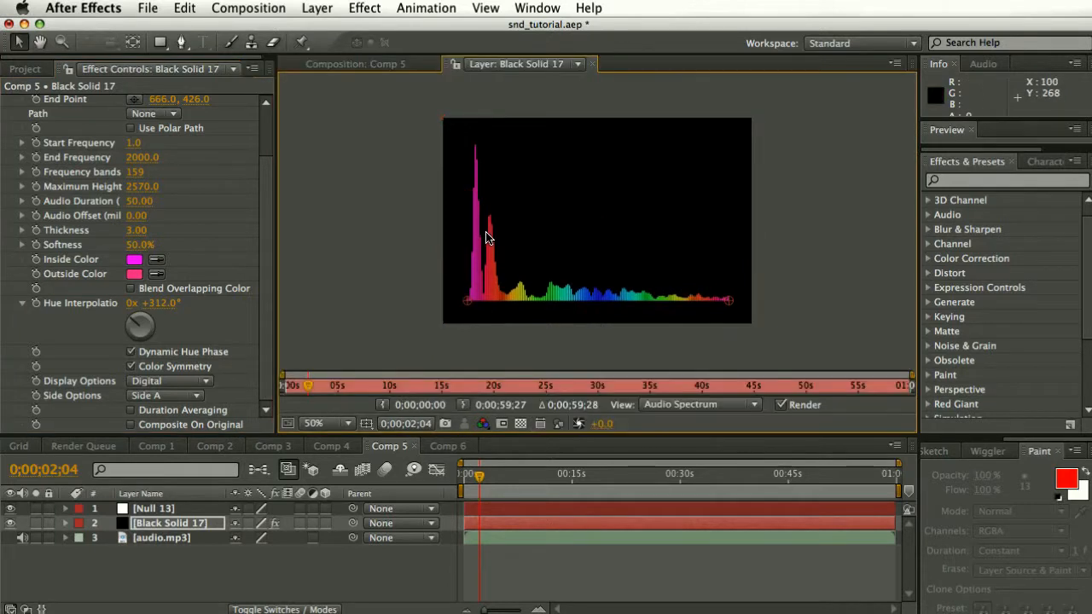
pyautogui.click(592, 64)
# Reposition the null object over the spectrum, trying different spots and ending over the tall low-frequency bars.
pyautogui.click(182, 508)
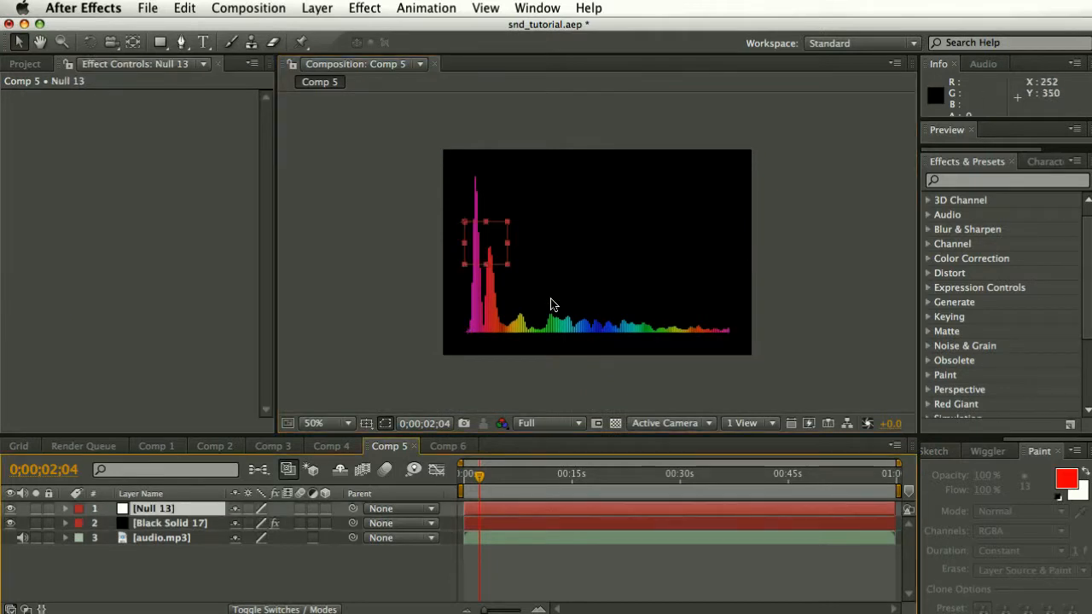
pyautogui.click(498, 223)
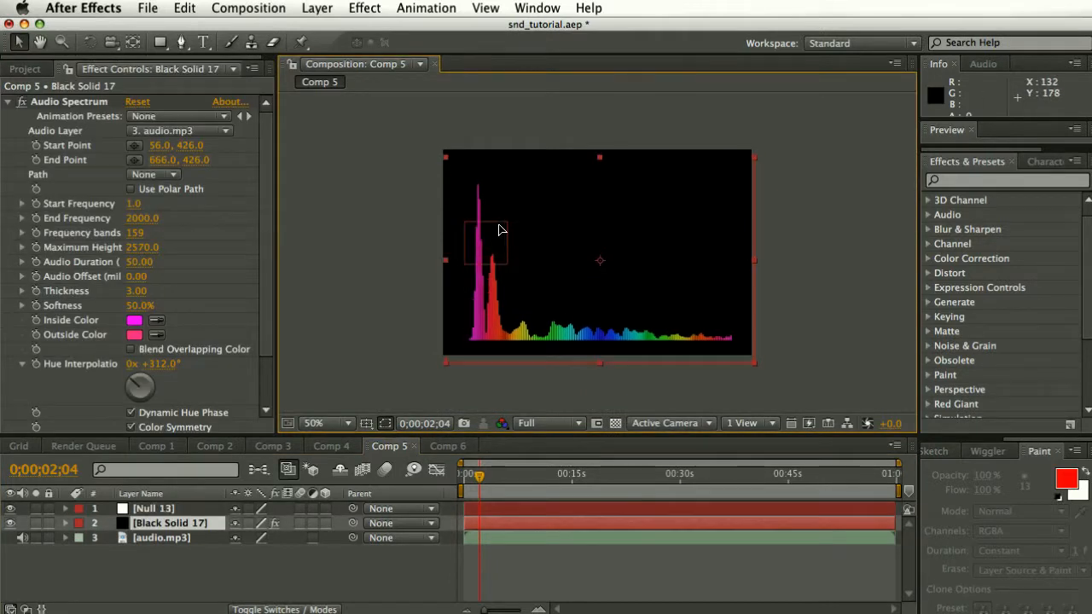
pyautogui.click(182, 510)
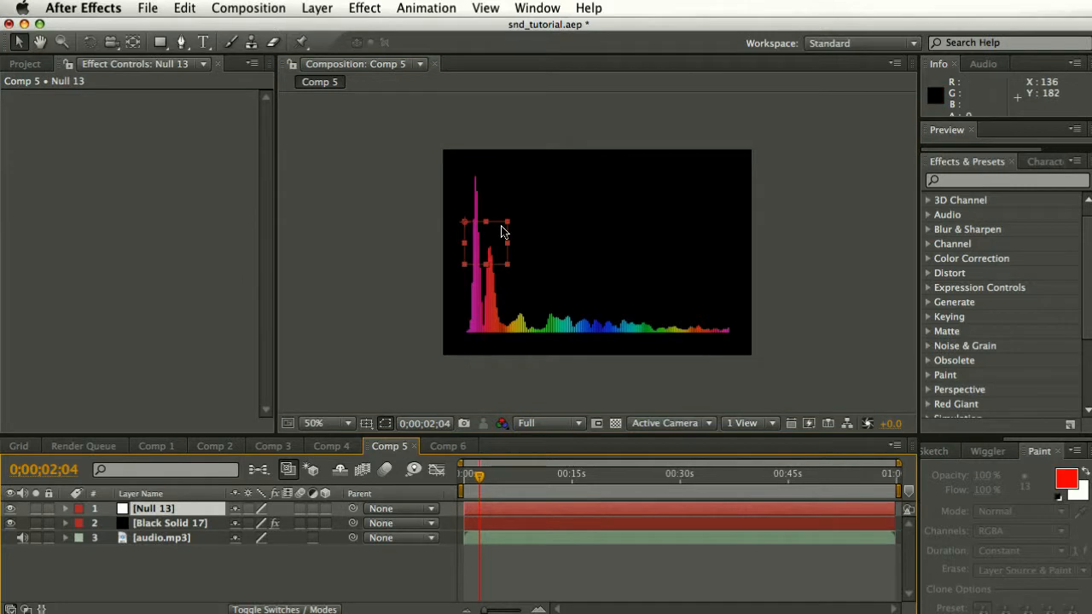
pyautogui.moveTo(497, 224); pyautogui.dragTo(504, 287)
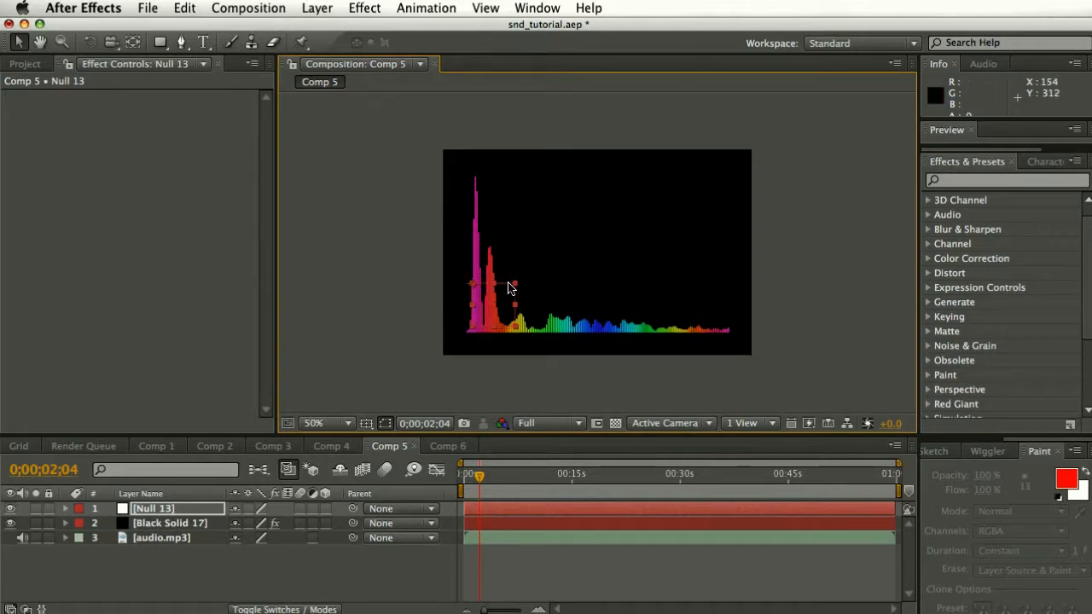
pyautogui.moveTo(504, 286); pyautogui.dragTo(615, 192)
pyautogui.moveTo(619, 194); pyautogui.dragTo(501, 191)
pyautogui.moveTo(499, 188); pyautogui.dragTo(493, 285)
pyautogui.moveTo(502, 284); pyautogui.dragTo(502, 188)
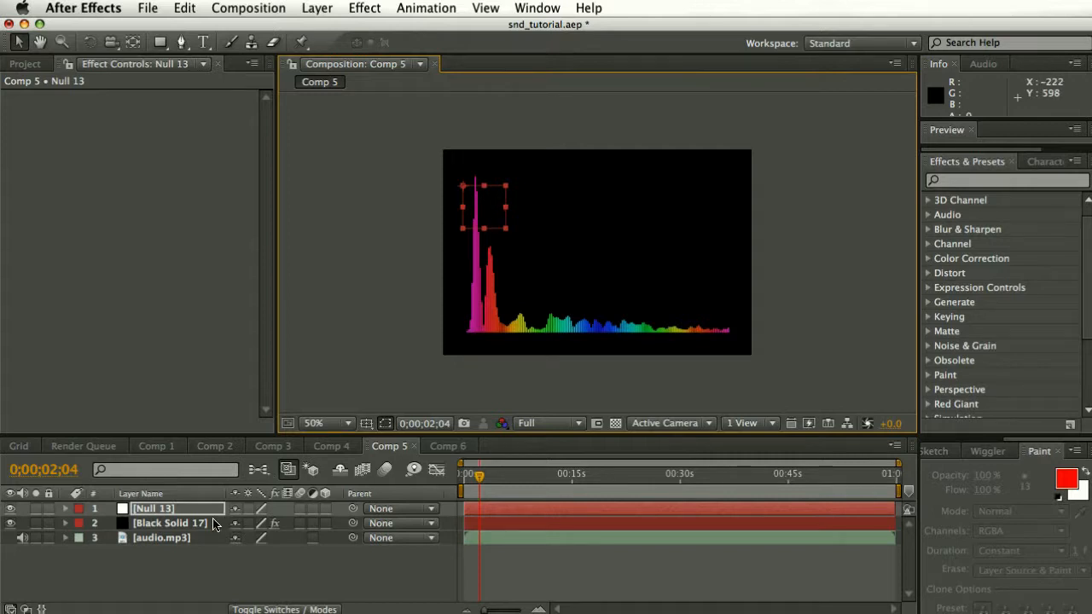
# Rename the null object layer as Range.
pyautogui.click(156, 509)
pyautogui.press('Return')
pyautogui.write('Range')
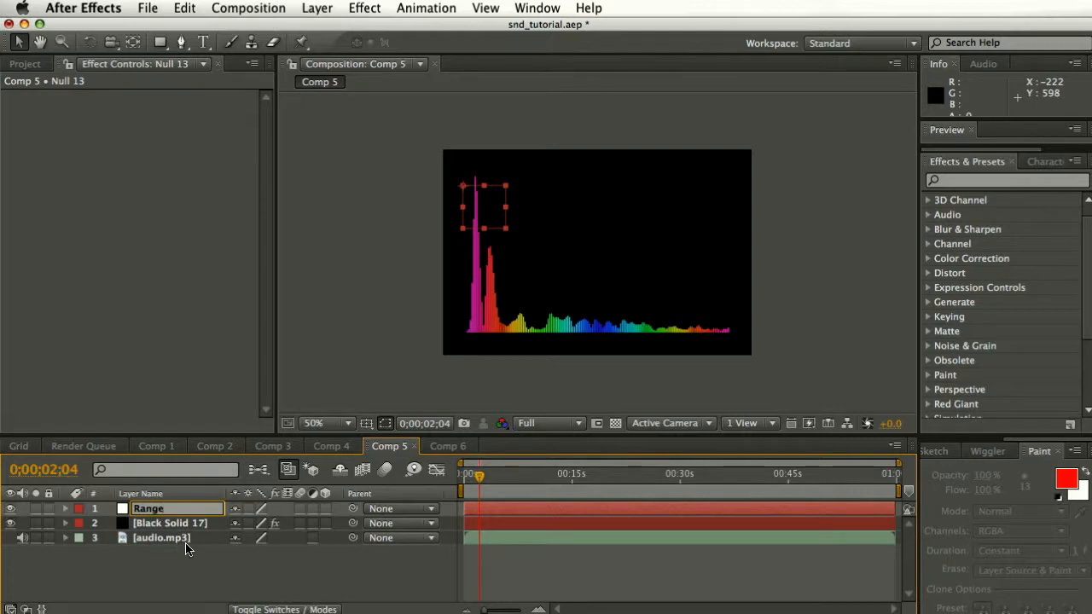
pyautogui.press('Return')
# Rename the black solid carrying the Audio Spectrum effect as Spectrum.
pyautogui.click(183, 522)
pyautogui.press('Return')
pyautogui.write('Sped')
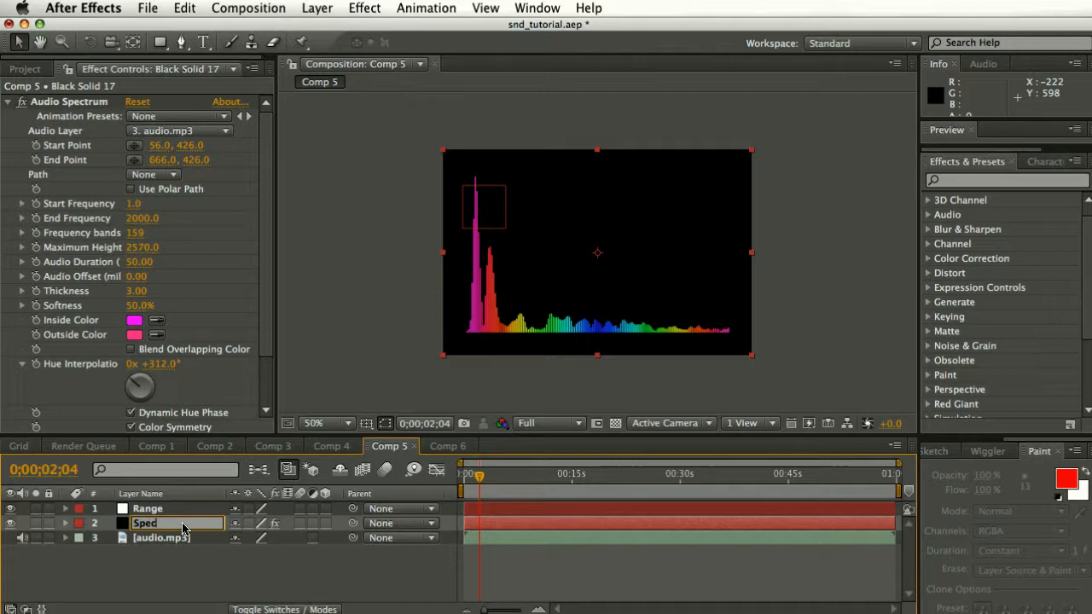
pyautogui.press('BackSpace')
pyautogui.write('ctrum')
pyautogui.press('Return')
pyautogui.click(179, 526)
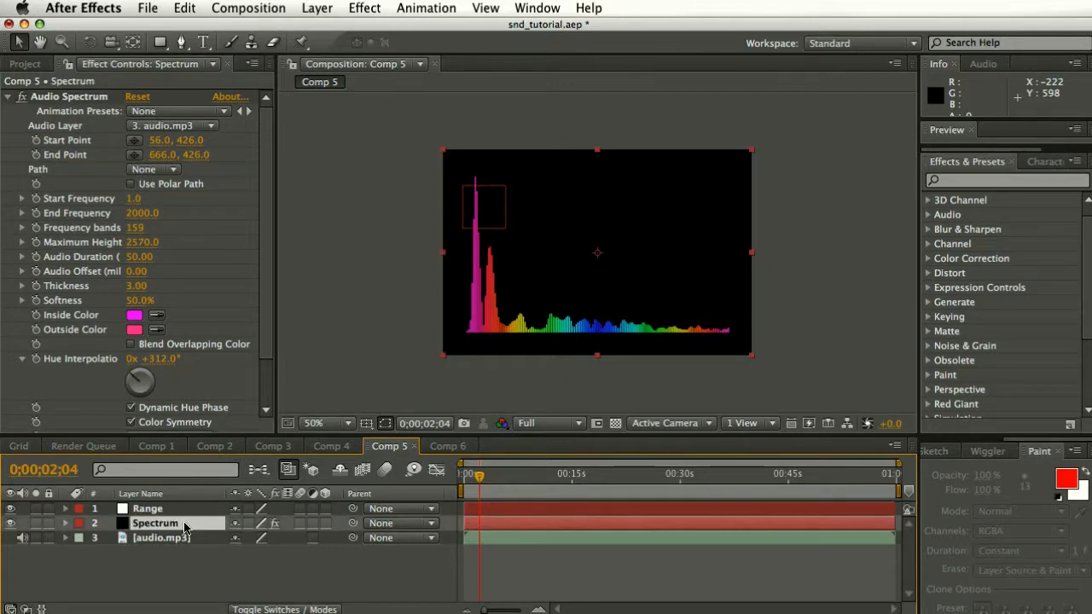
# Check the spectrum at other frames, lower the Range null toward the low-frequency bars, and set the time to 0;00;02;08.
pyautogui.moveTo(480, 478)
pyautogui.mouseDown()
pyautogui.moveTo(471, 480)
pyautogui.moveTo(486, 479)
pyautogui.mouseUp()
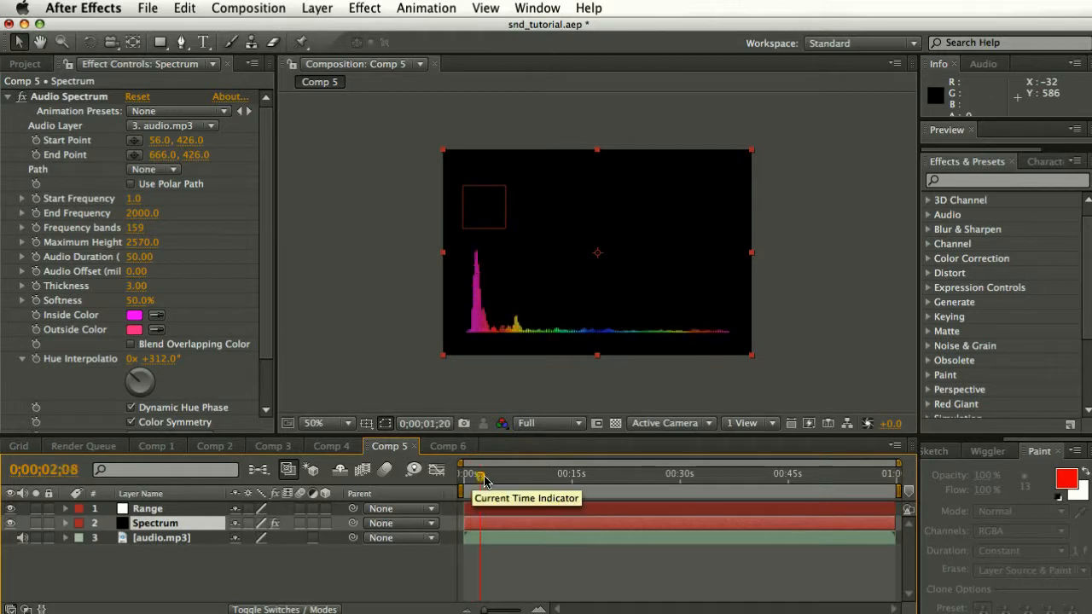
pyautogui.click(141, 509)
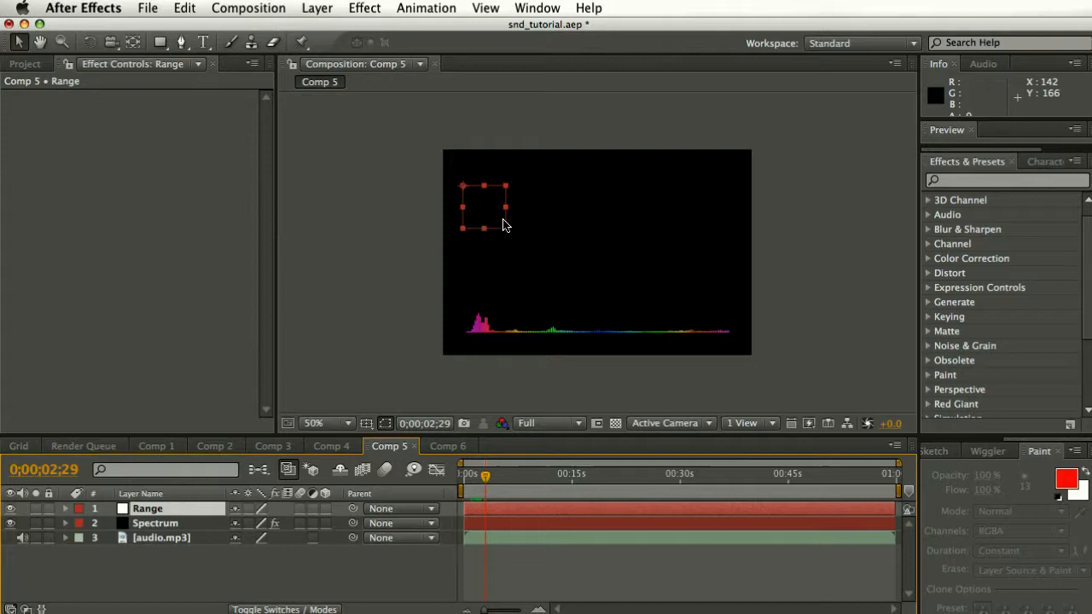
pyautogui.moveTo(492, 187); pyautogui.dragTo(496, 232)
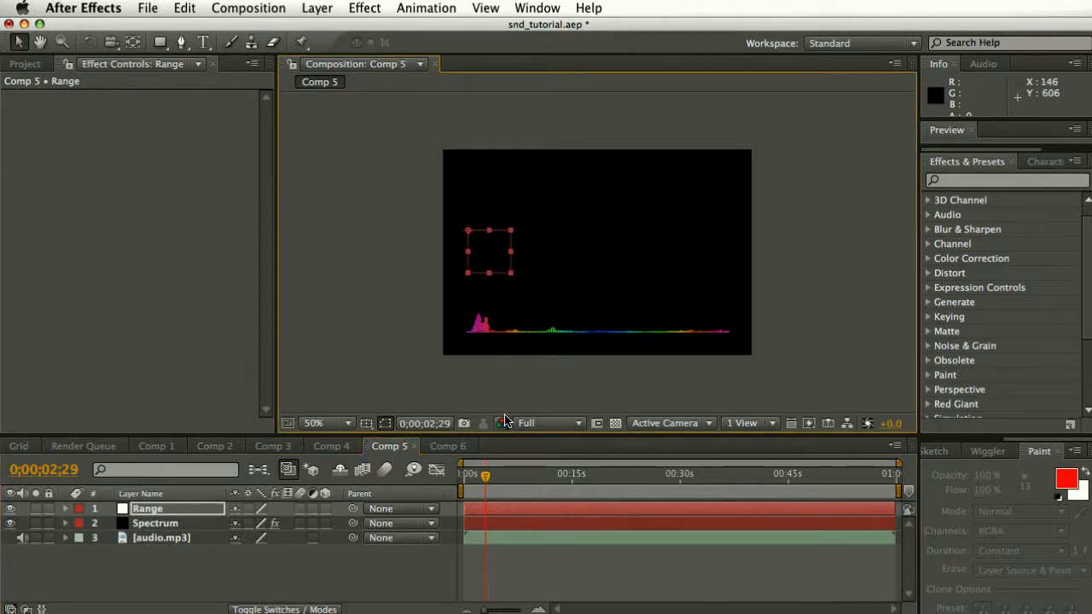
pyautogui.moveTo(486, 474); pyautogui.dragTo(480, 476)
# Resize the Range null to about 134 by 96% scale and place it above the low-frequency bars at about 28, 214.
pyautogui.moveTo(501, 233); pyautogui.dragTo(620, 260)
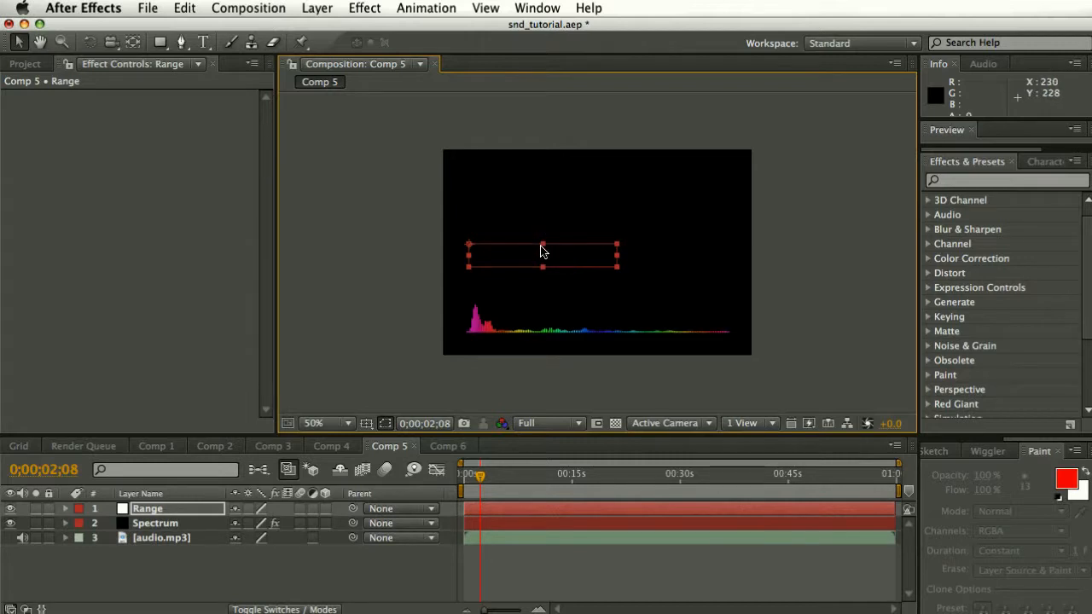
pyautogui.moveTo(541, 265); pyautogui.dragTo(540, 288)
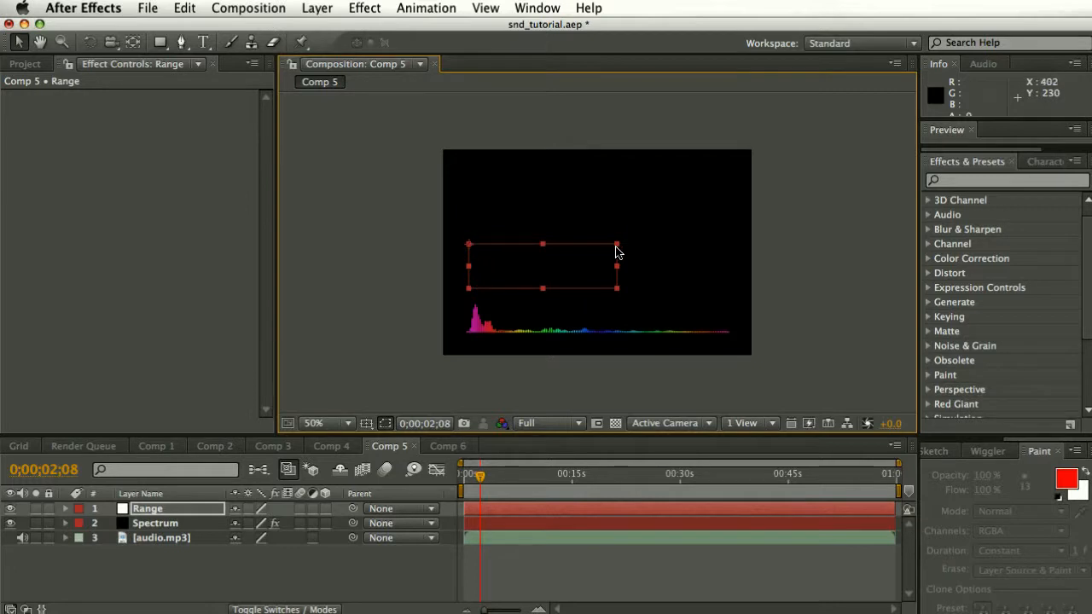
pyautogui.moveTo(547, 247); pyautogui.dragTo(532, 248)
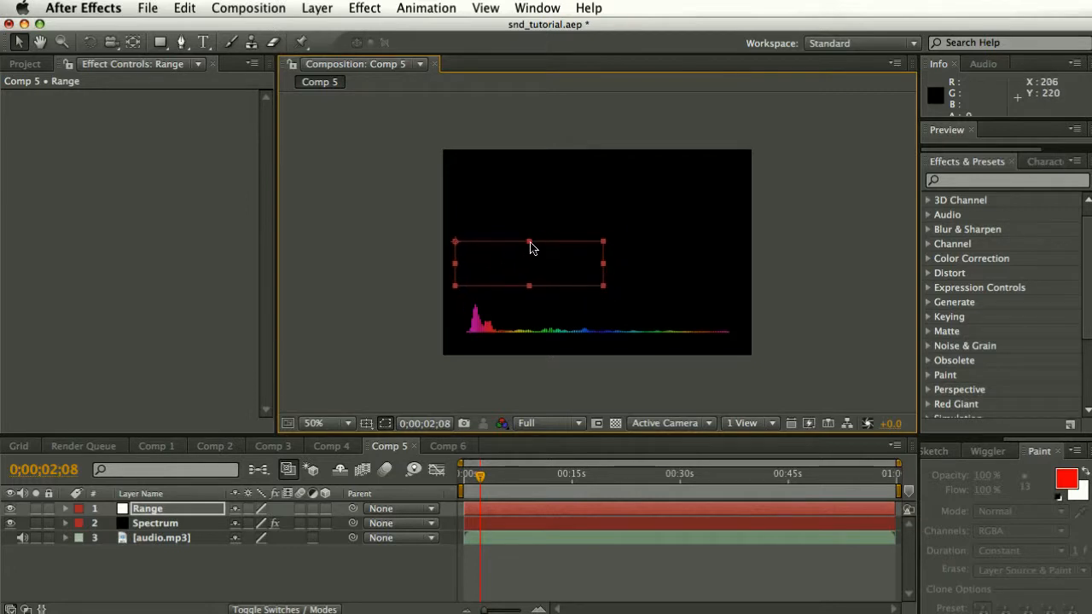
pyautogui.moveTo(603, 286); pyautogui.dragTo(513, 282)
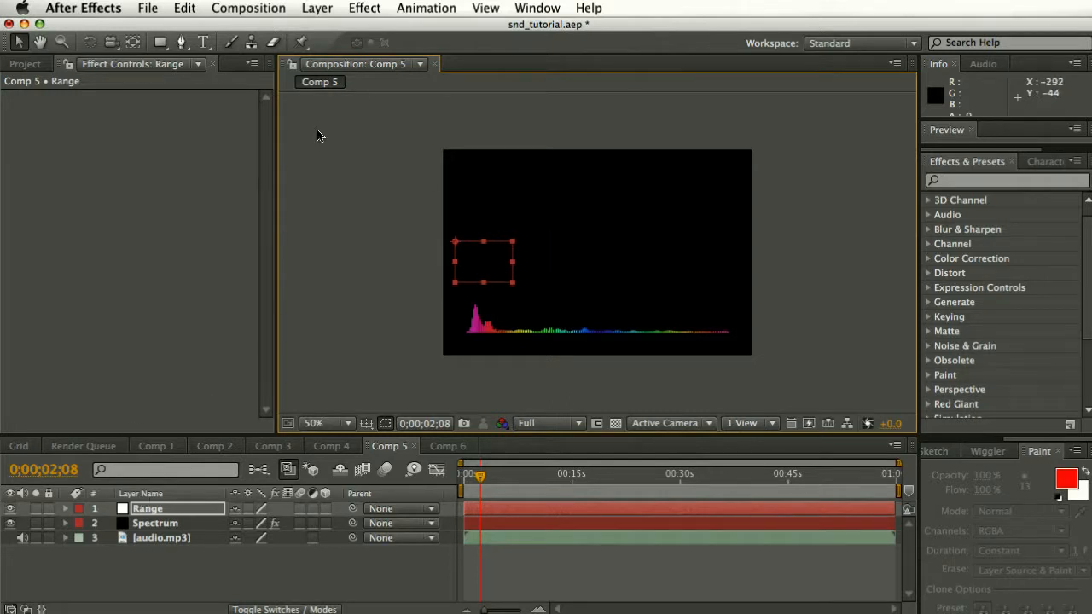
# Add a Point Control to the Range null and shift its point to 47, 50.
pyautogui.click(372, 9)
pyautogui.moveTo(433, 194)
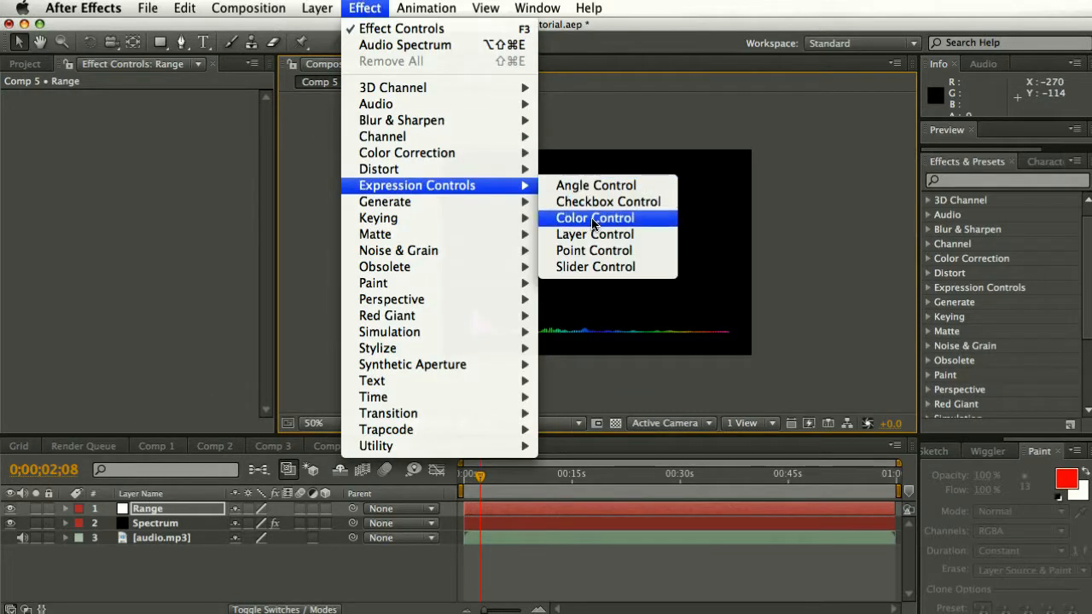
pyautogui.click(594, 250)
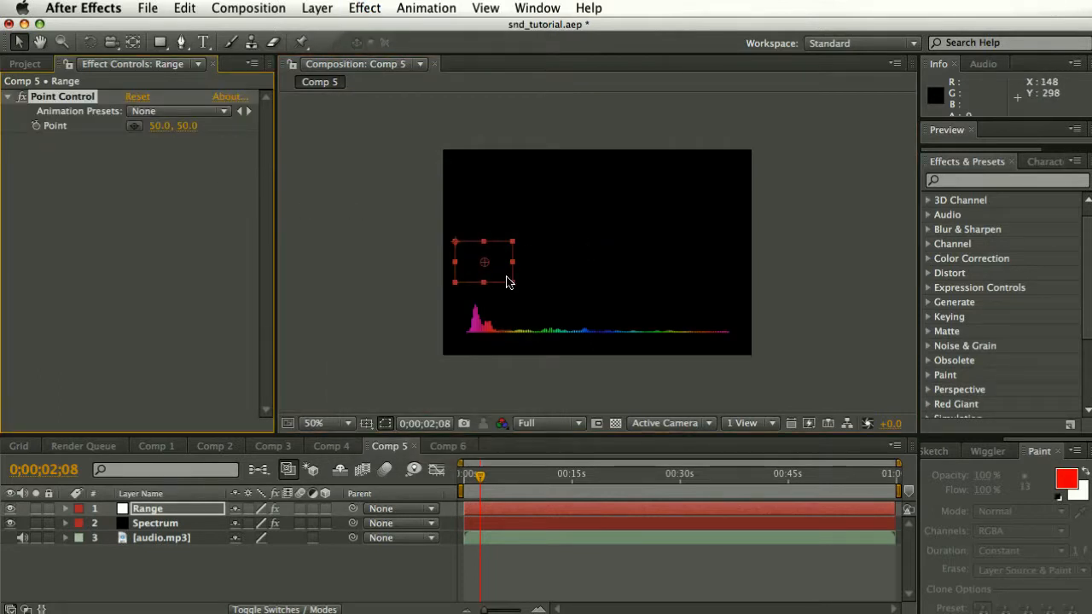
pyautogui.moveTo(483, 261)
pyautogui.mouseDown()
pyautogui.moveTo(497, 240)
pyautogui.moveTo(491, 276)
pyautogui.moveTo(482, 262)
pyautogui.mouseUp()
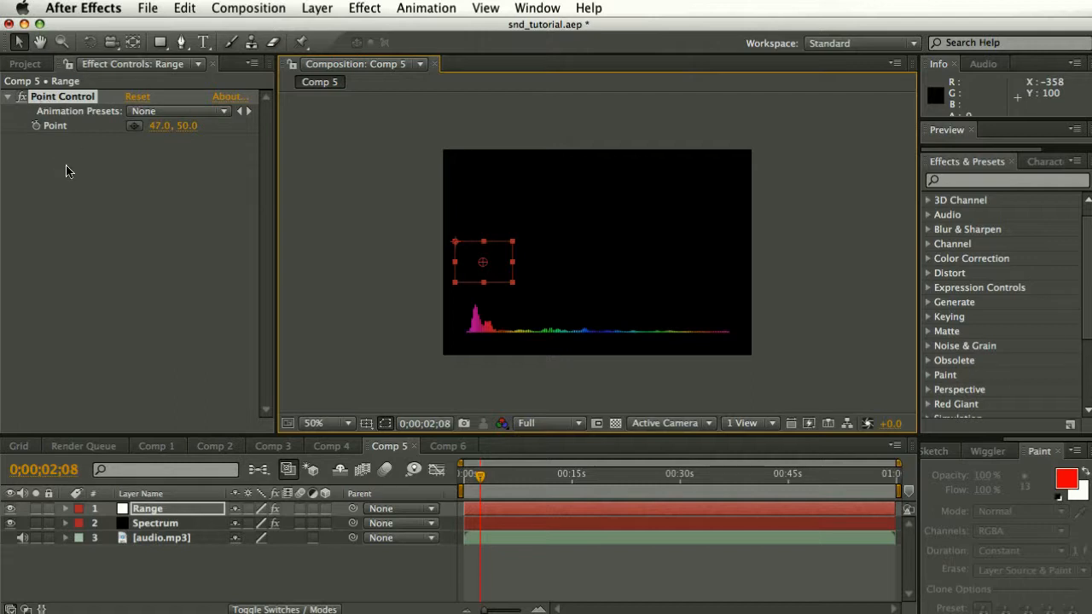
# Give the Point Control's Point property the expression [0,0]; so it sits at the null's upper-left corner.
pyautogui.keyDown('alt'); pyautogui.click(35, 125); pyautogui.keyUp('alt')
pyautogui.press('BackSpace')
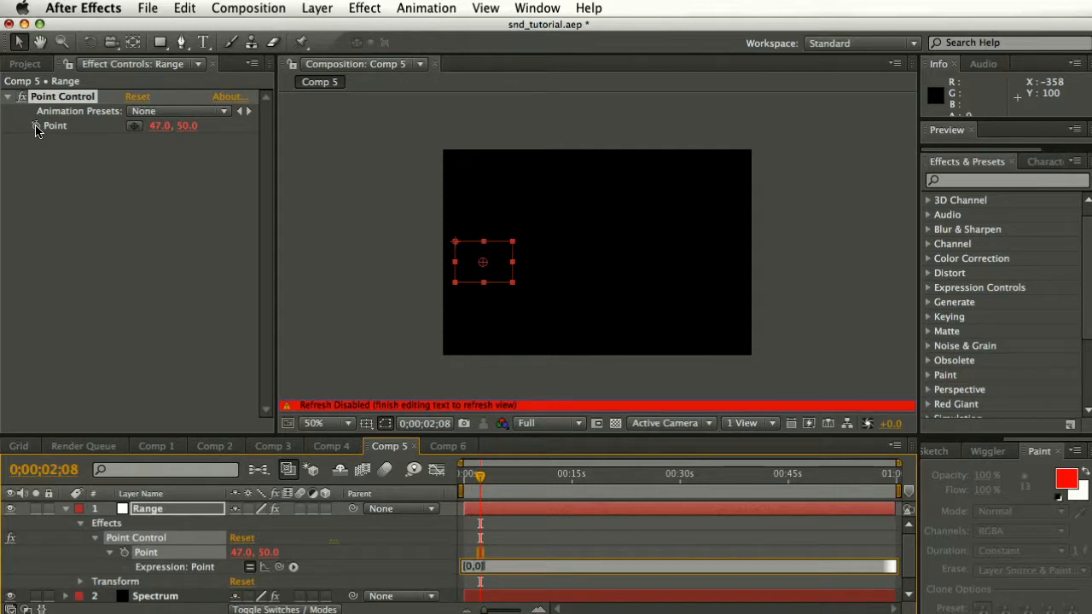
pyautogui.write('[0,0];')
pyautogui.click(436, 547)
pyautogui.click(480, 249)
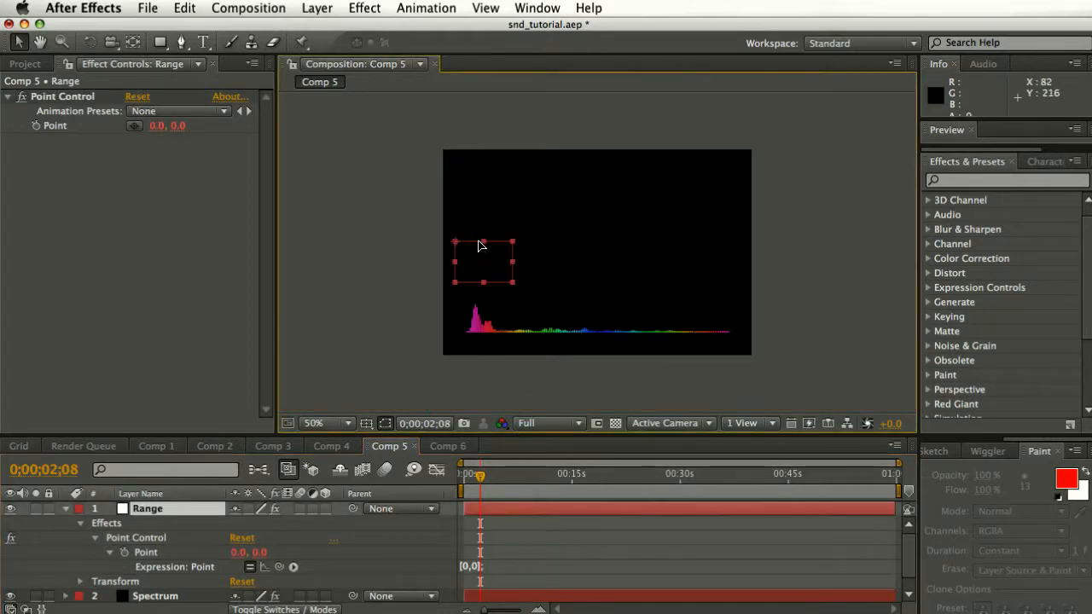
# Duplicate the Point Control on the Range null and set the copy's Point expression to [100,100];.
pyautogui.click(88, 98)
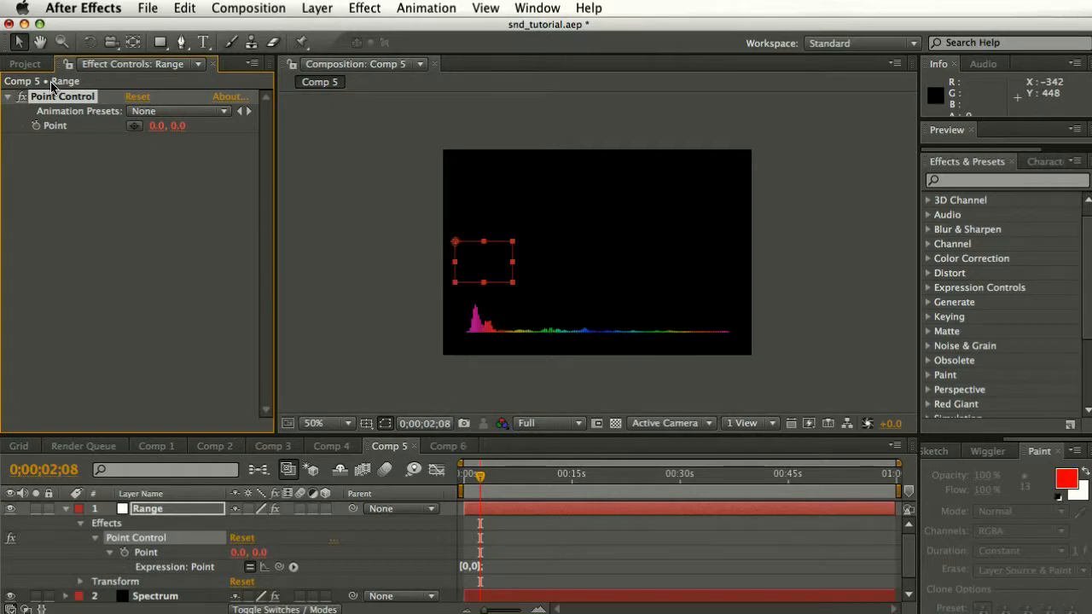
pyautogui.press('super+d')
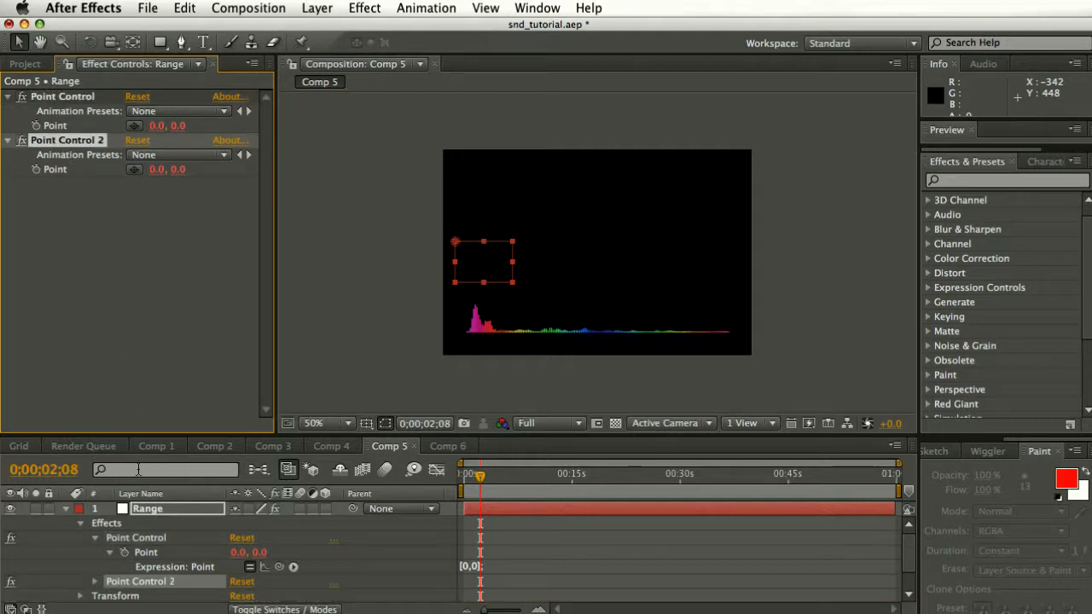
pyautogui.click(96, 582)
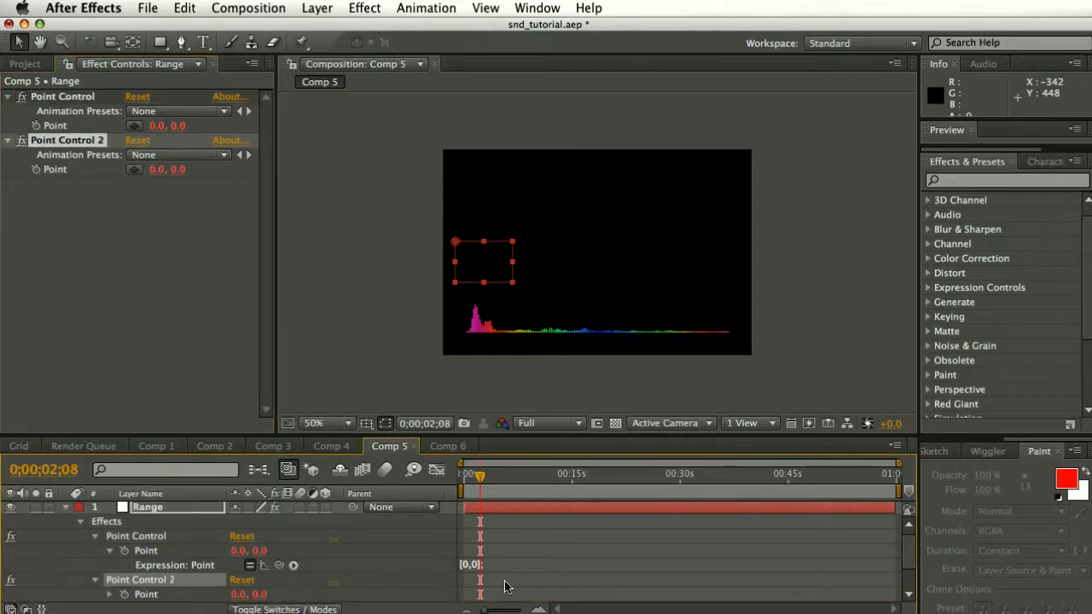
pyautogui.scroll(-3, 904, 554)
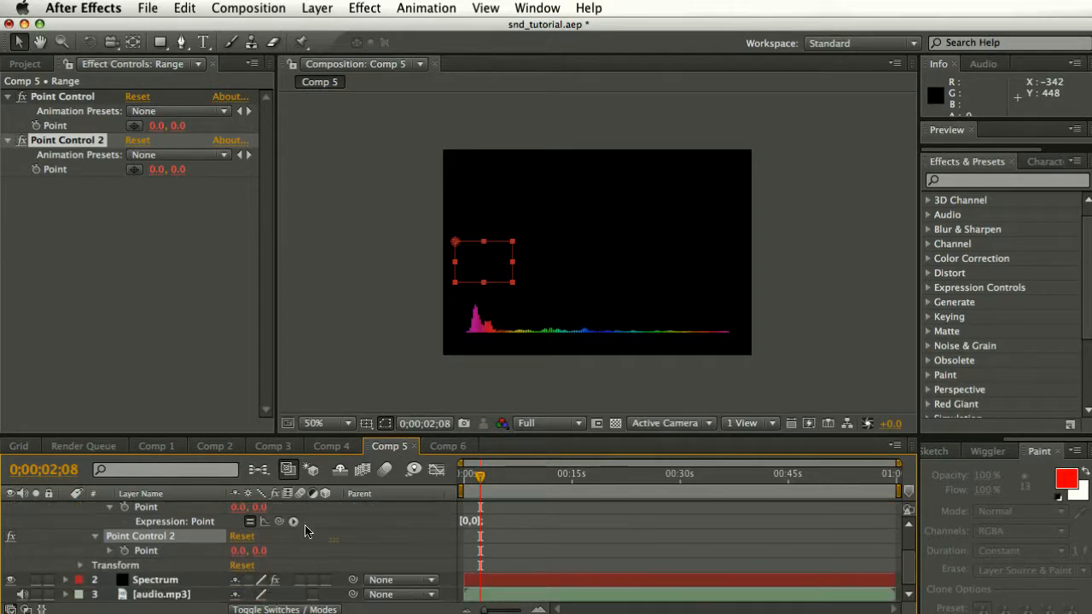
pyautogui.keyDown('alt'); pyautogui.click(125, 550); pyautogui.keyUp('alt')
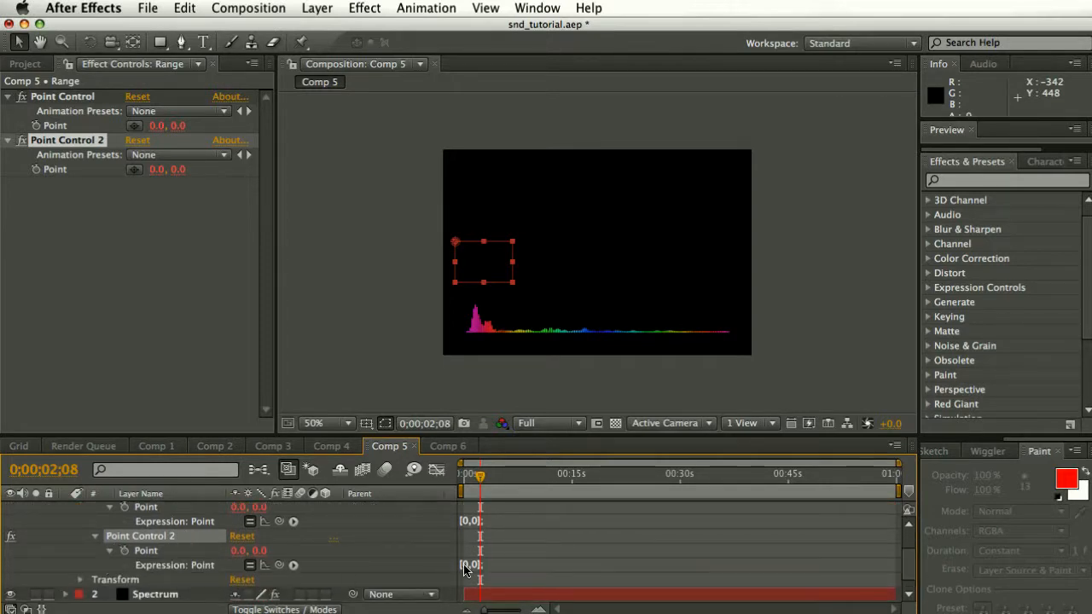
pyautogui.press('BackSpace')
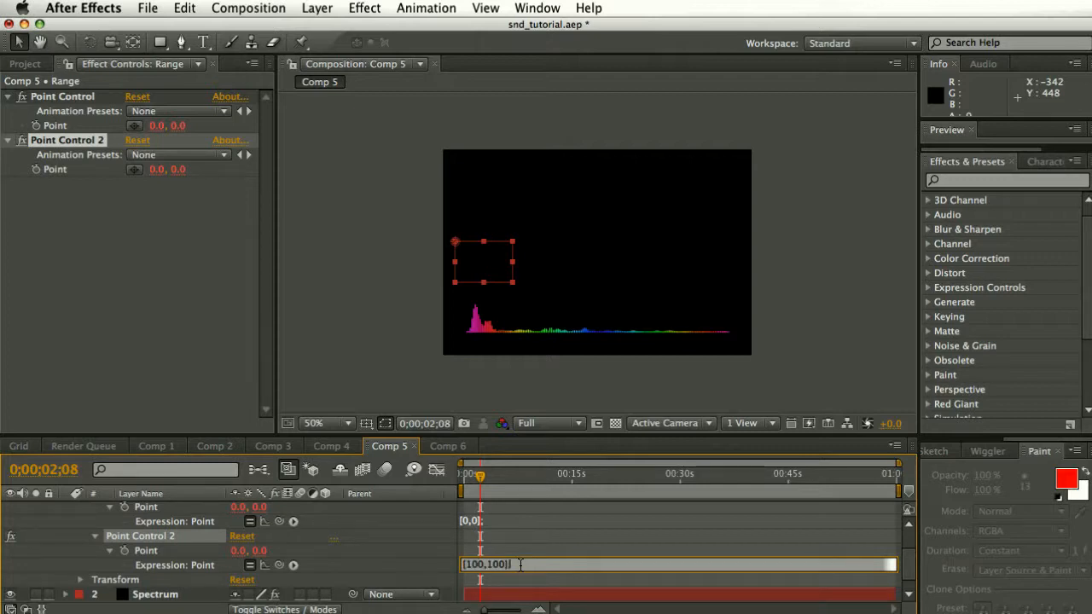
pyautogui.click(436, 559)
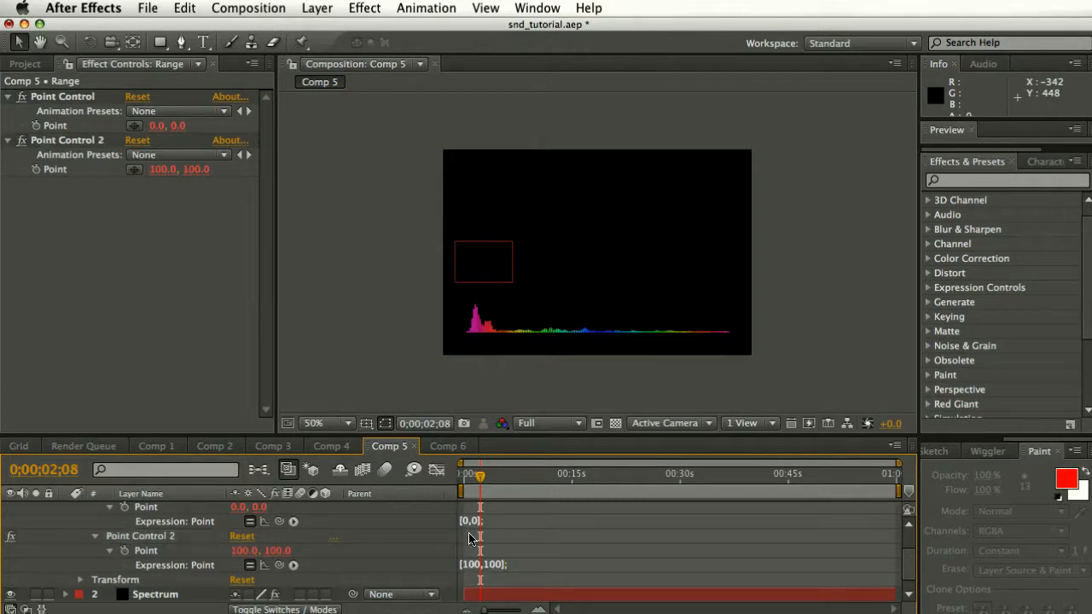
# Select Point Control 2 on the Range null and examine where its point lies on the null's box.
pyautogui.scroll(3, 303, 542)
pyautogui.click(143, 507)
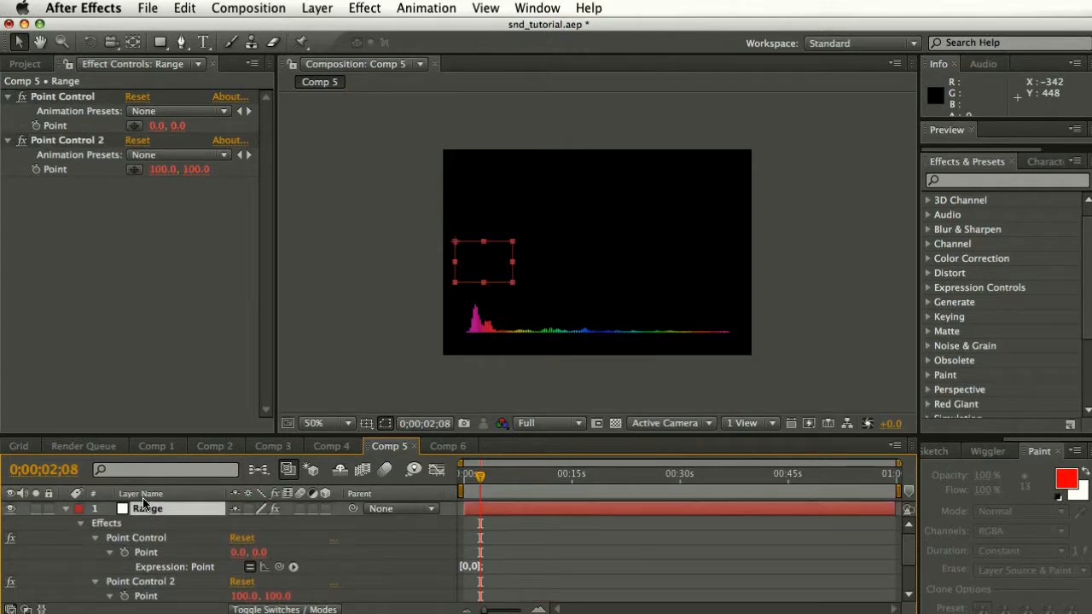
pyautogui.click(68, 140)
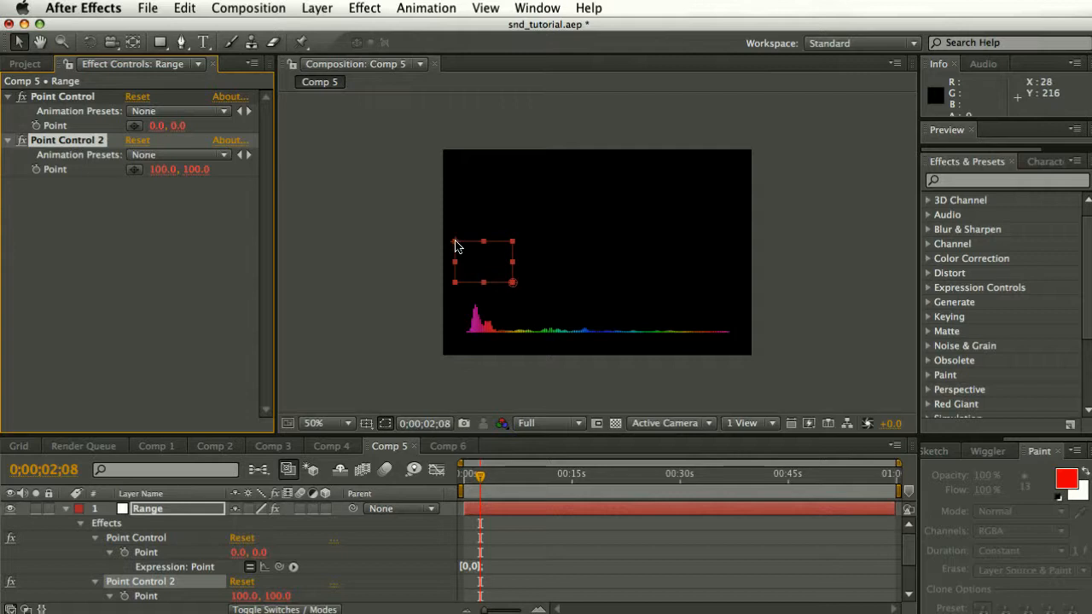
# Switch the timeline's name column to source names and back, keeping Range as the null's layer name.
pyautogui.click(179, 496)
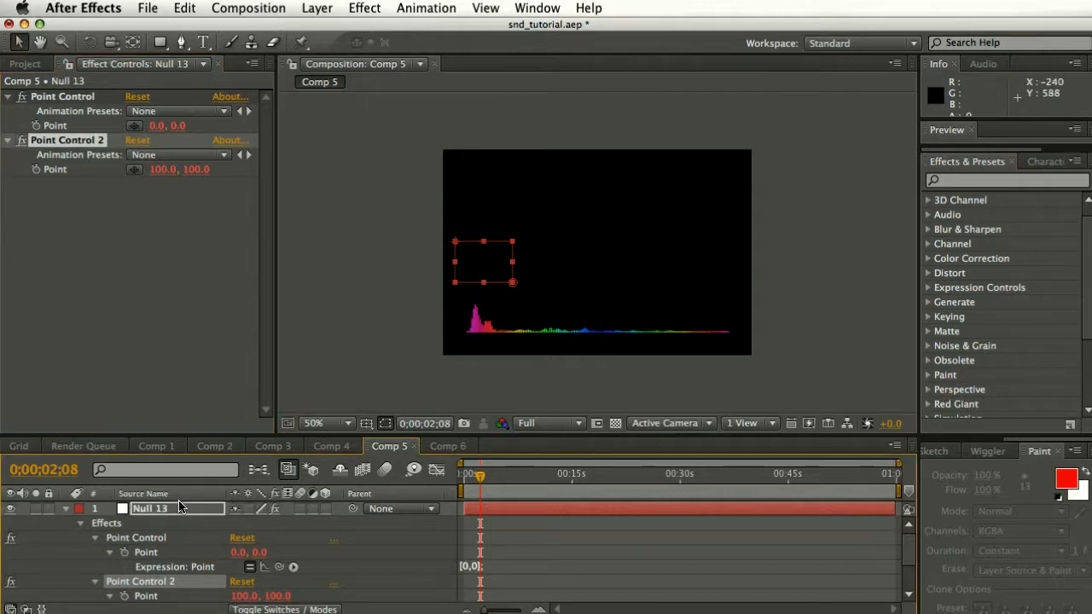
pyautogui.click(179, 507)
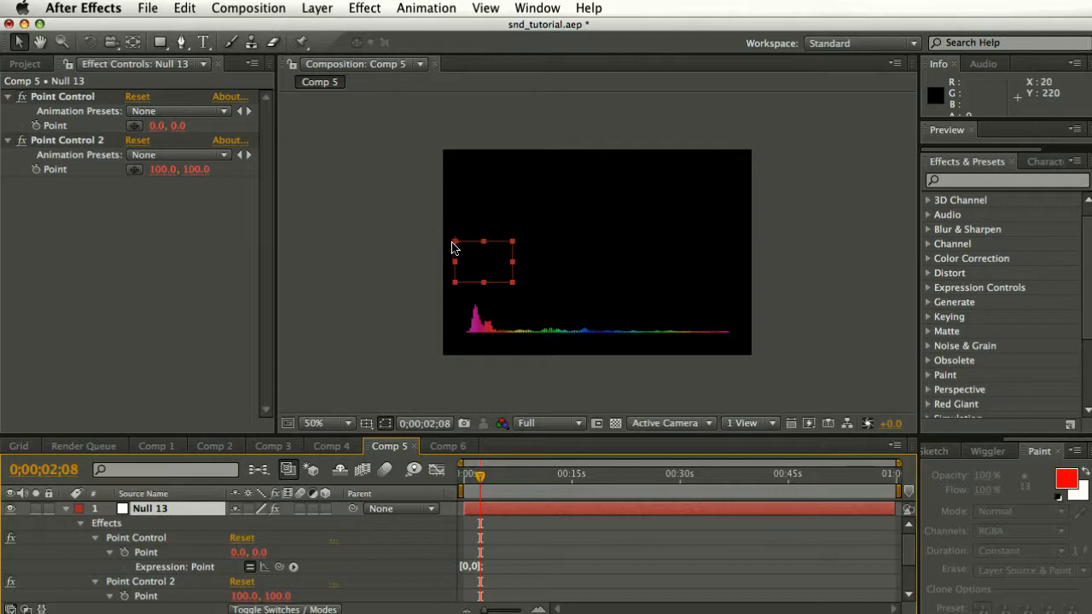
pyautogui.press('Return')
pyautogui.write('Range')
pyautogui.press('Return')
# Give the Range null's Anchor Point the expression [50,50]; in its Transform properties.
pyautogui.scroll(-2, 150, 546)
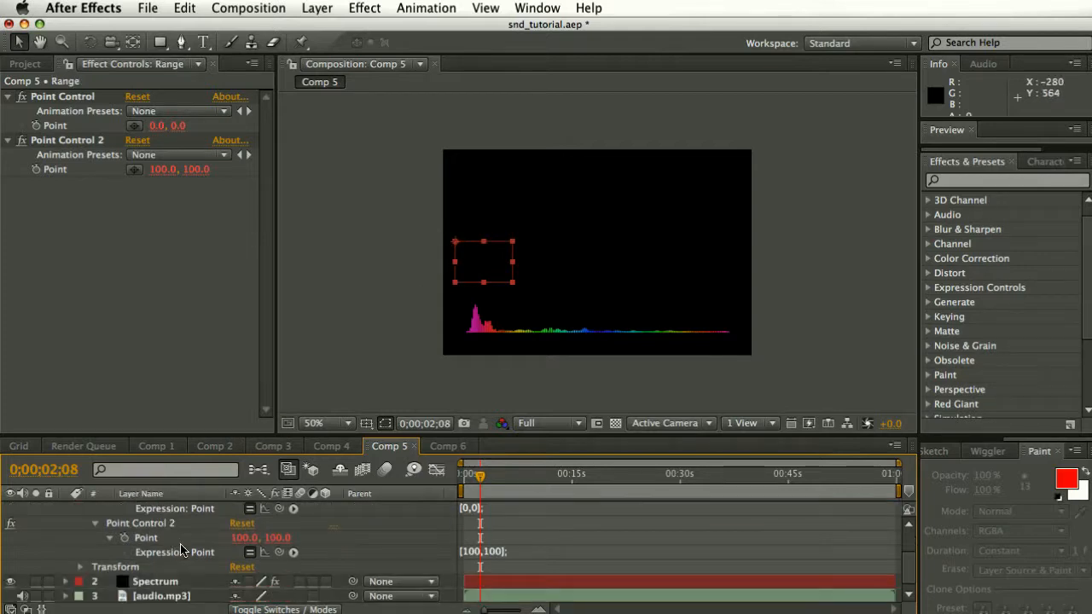
pyautogui.scroll(-1, 110, 540)
pyautogui.click(81, 568)
pyautogui.keyDown('alt'); pyautogui.click(110, 536); pyautogui.keyUp('alt')
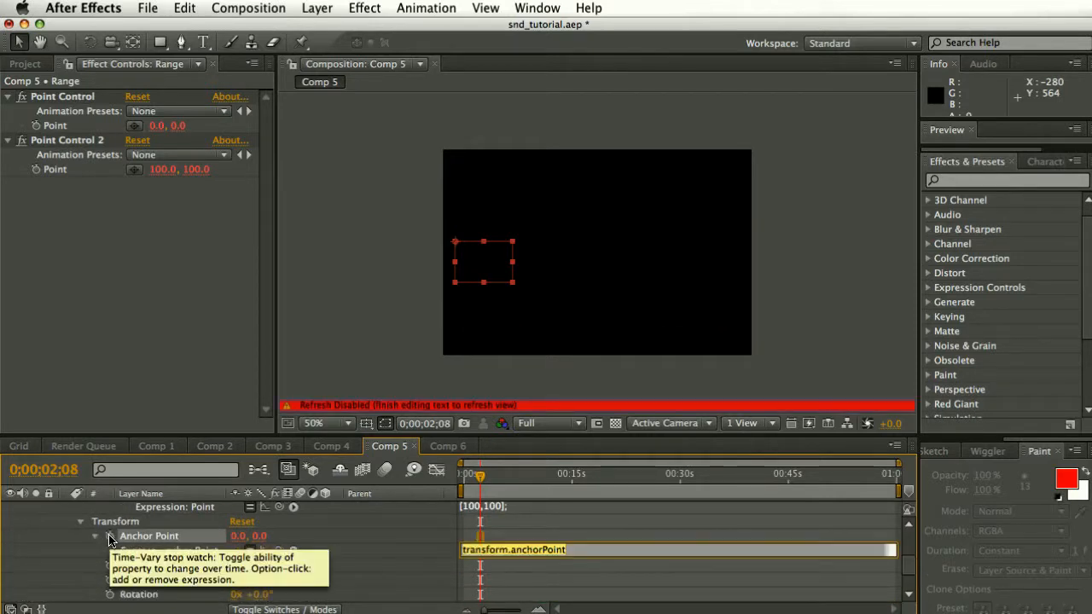
pyautogui.press('BackSpace')
pyautogui.write('[50]')
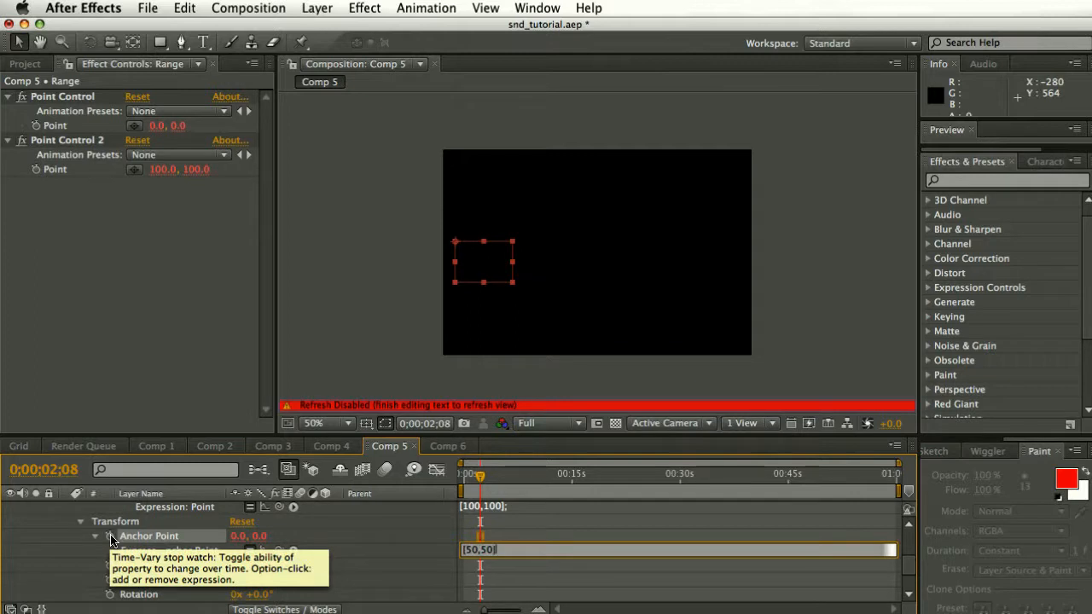
pyautogui.click(434, 552)
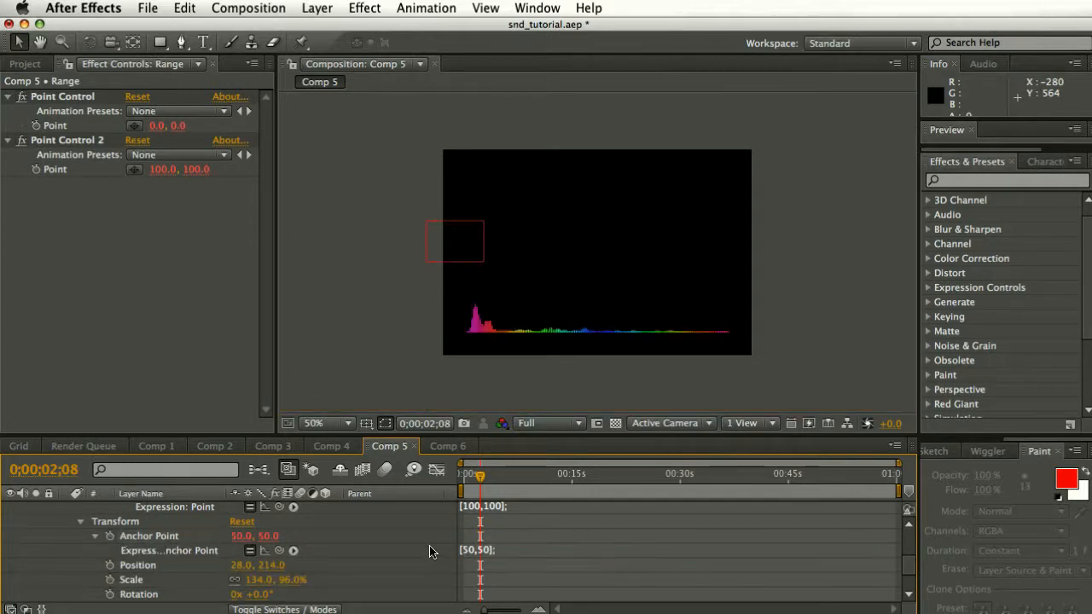
# Scale the Range null to 110 by 104% and move it to about 96, 252, above the spectrum's first peak.
pyautogui.click(478, 228)
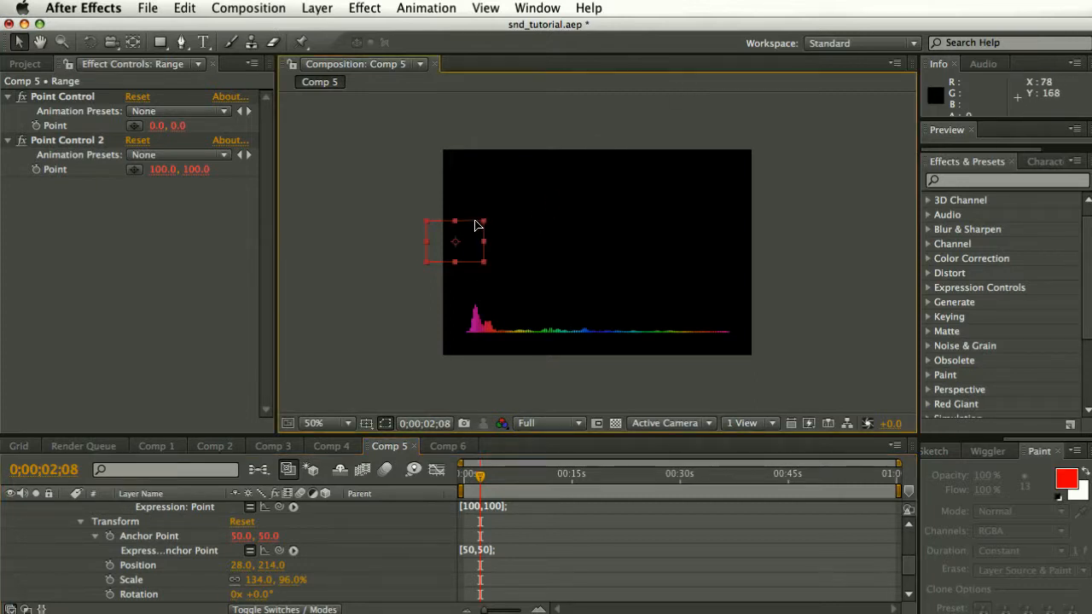
pyautogui.moveTo(467, 224); pyautogui.dragTo(496, 240)
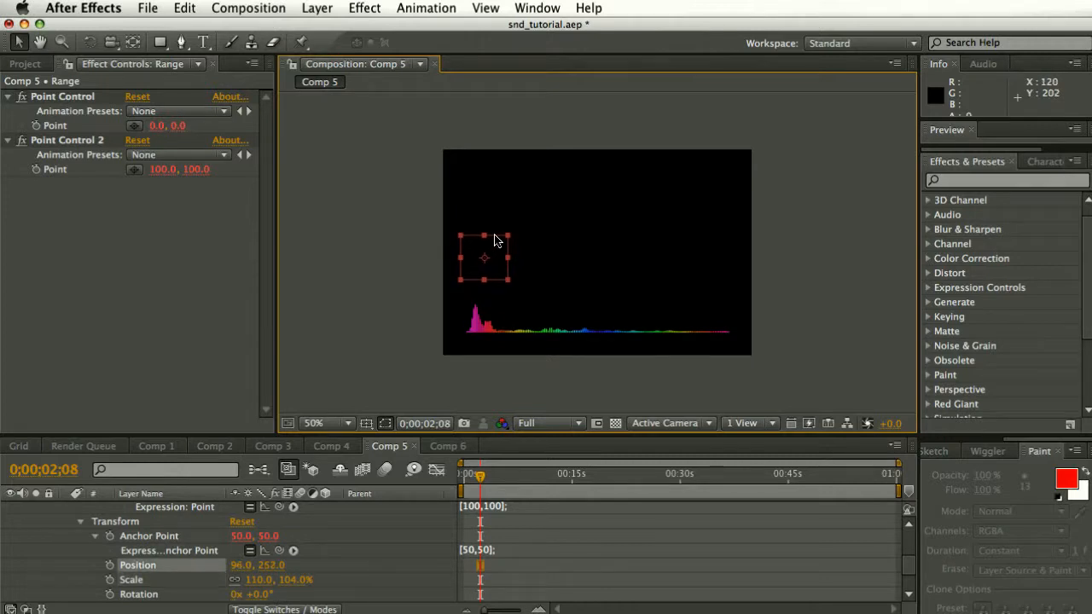
# Add a Slider Control effect to the Range null and enable an expression on its Slider.
pyautogui.click(365, 9)
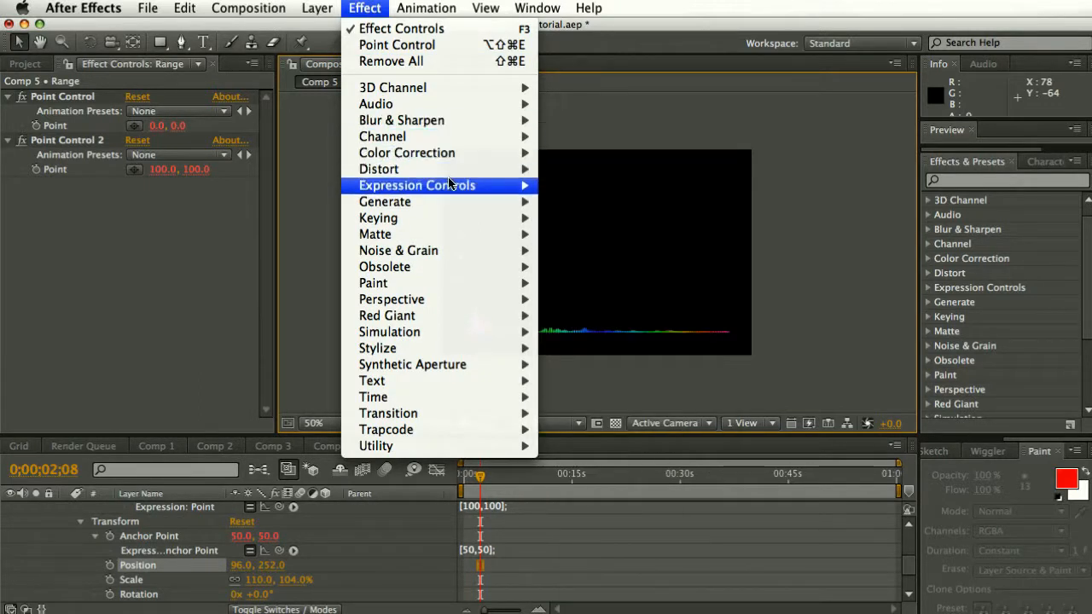
pyautogui.moveTo(452, 185)
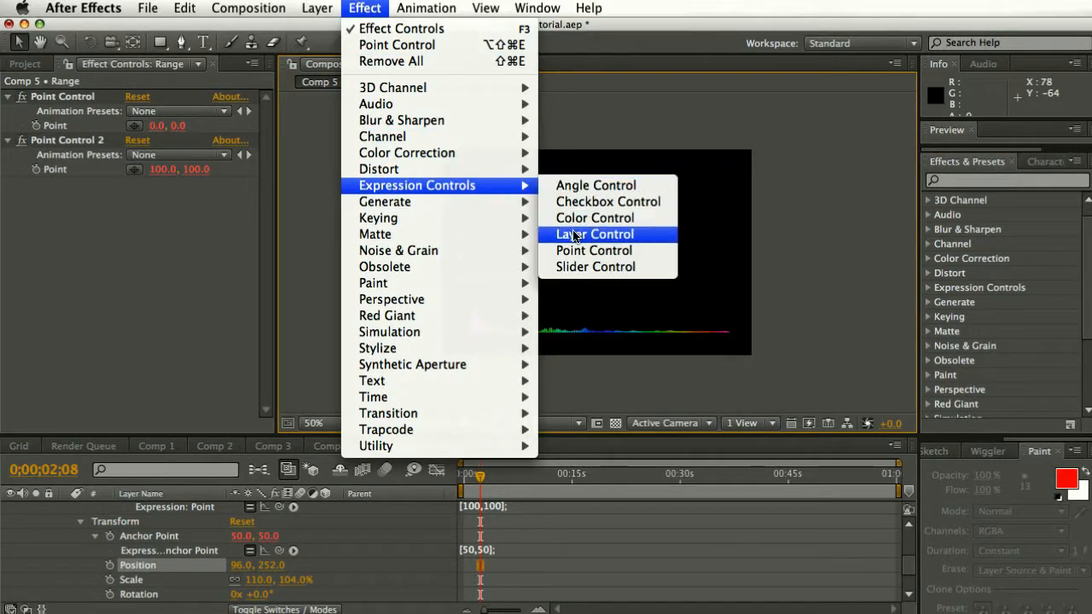
pyautogui.click(595, 266)
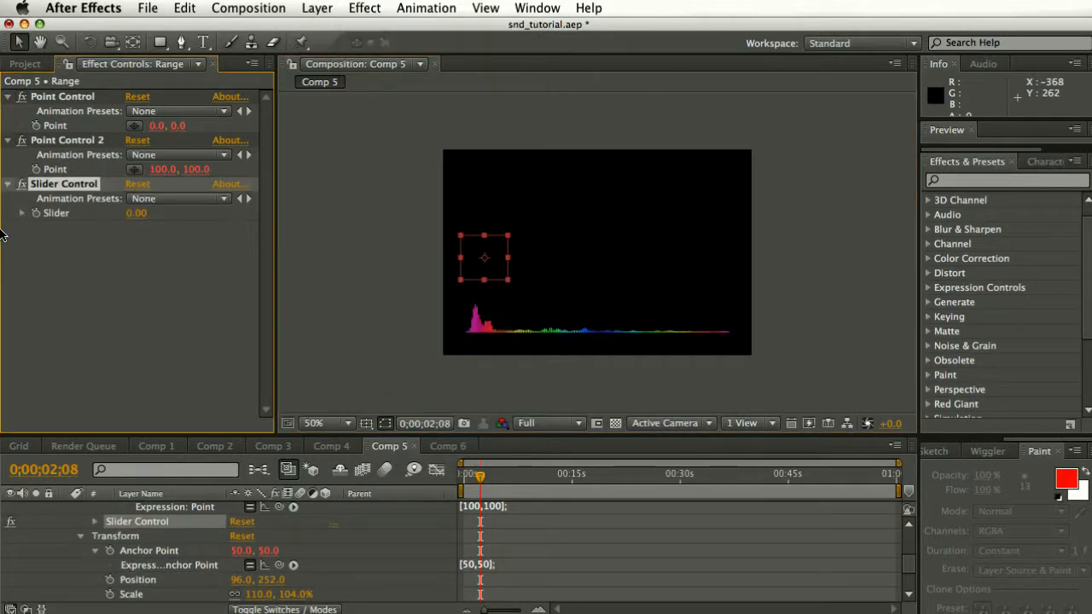
pyautogui.keyDown('alt'); pyautogui.click(36, 213); pyautogui.keyUp('alt')
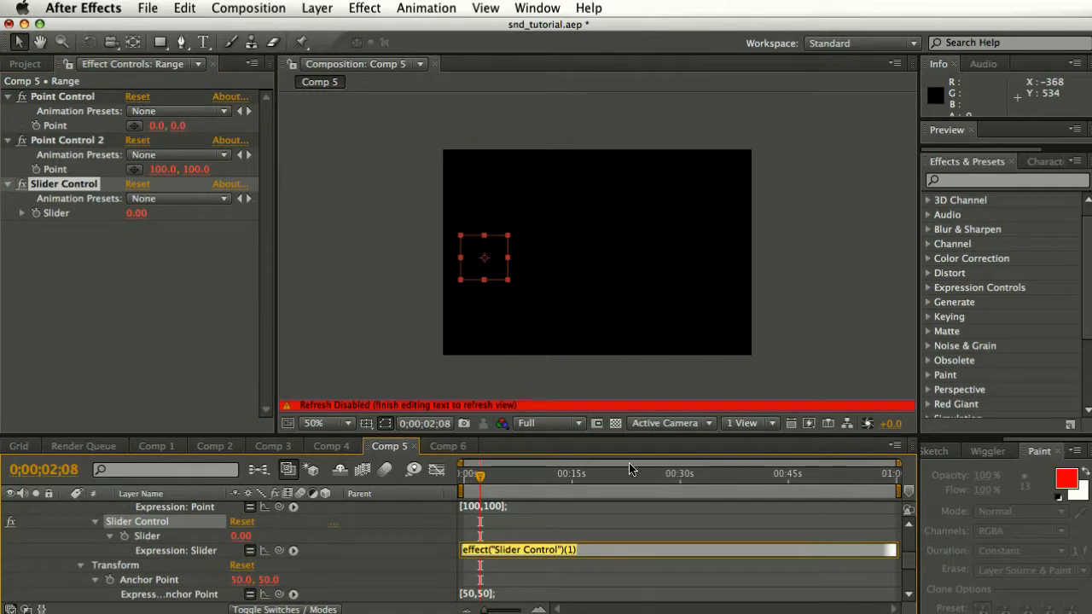
# Enlarge the Slider's expression editor and define p1 as the Point of Point Control, ending the line with a semicolon.
pyautogui.moveTo(631, 440); pyautogui.dragTo(642, 284)
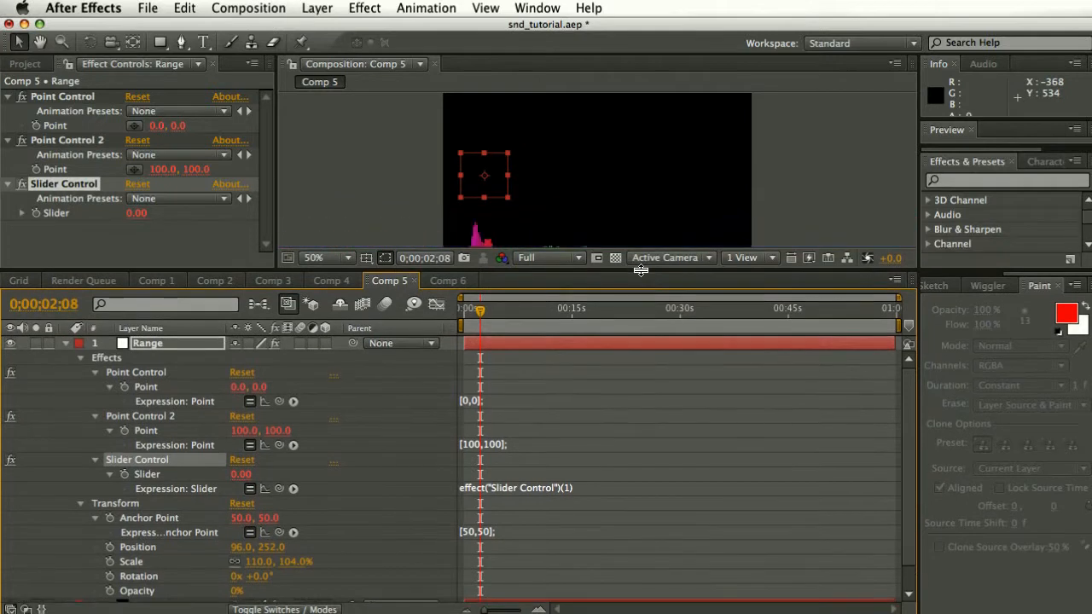
pyautogui.click(582, 490)
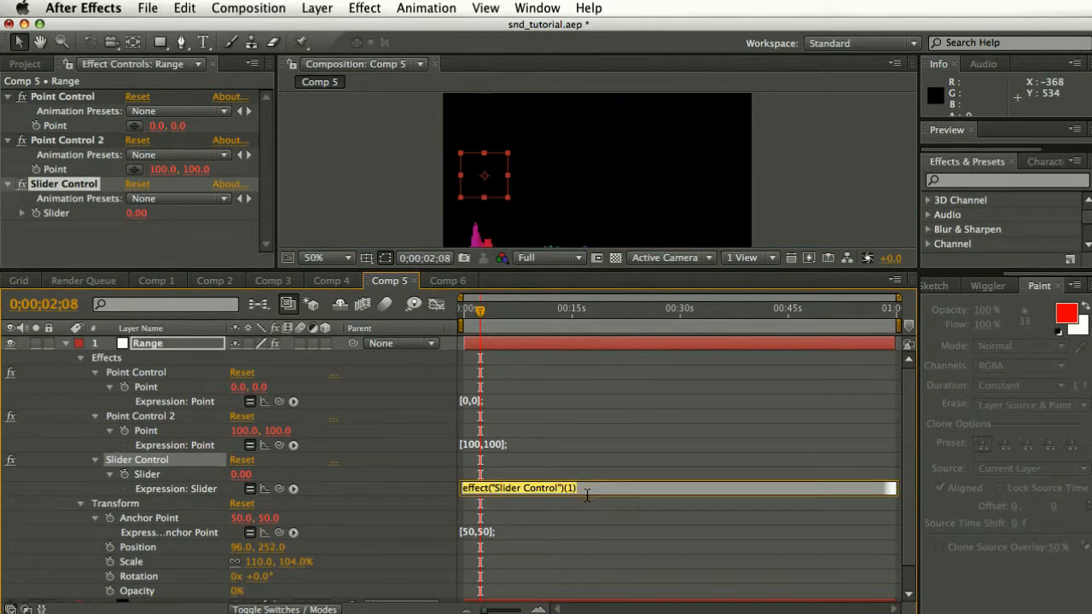
pyautogui.moveTo(585, 494); pyautogui.dragTo(596, 603)
pyautogui.moveTo(613, 509); pyautogui.dragTo(406, 476)
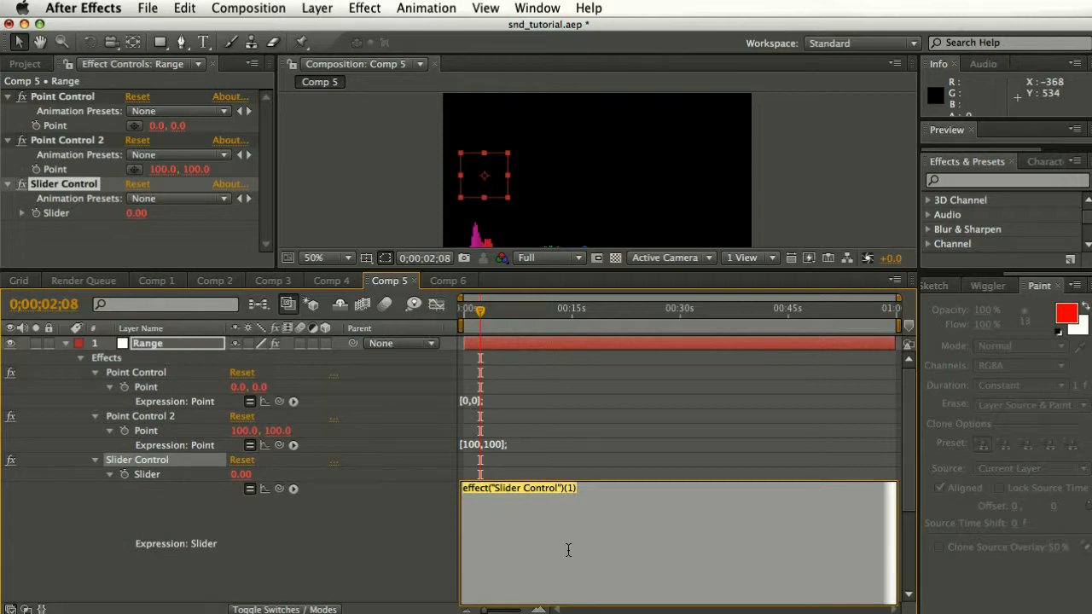
pyautogui.write('p1 =')
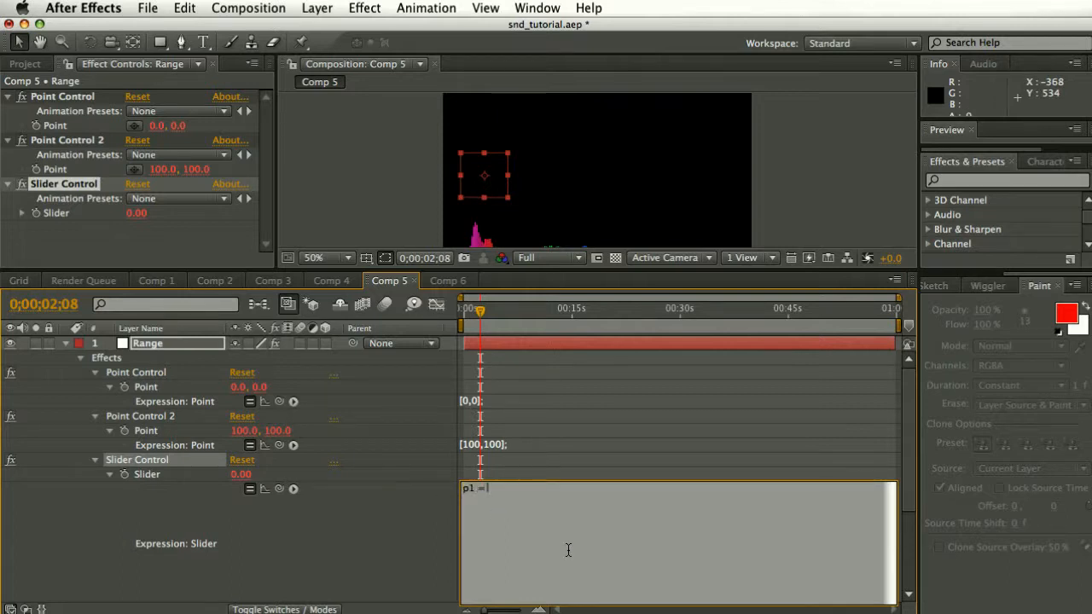
pyautogui.moveTo(279, 488); pyautogui.dragTo(65, 127)
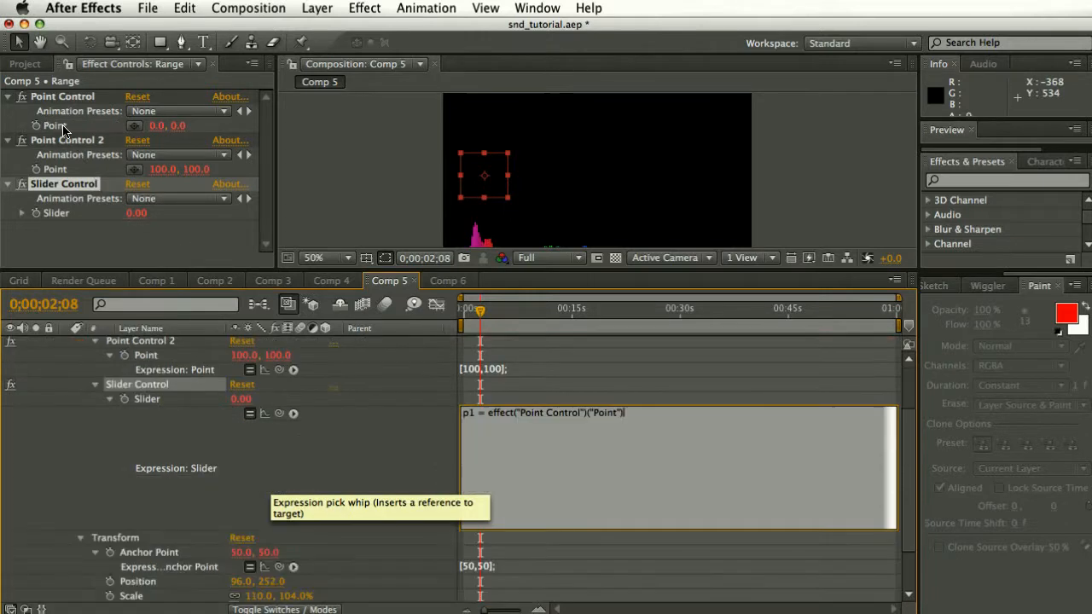
pyautogui.write(';')
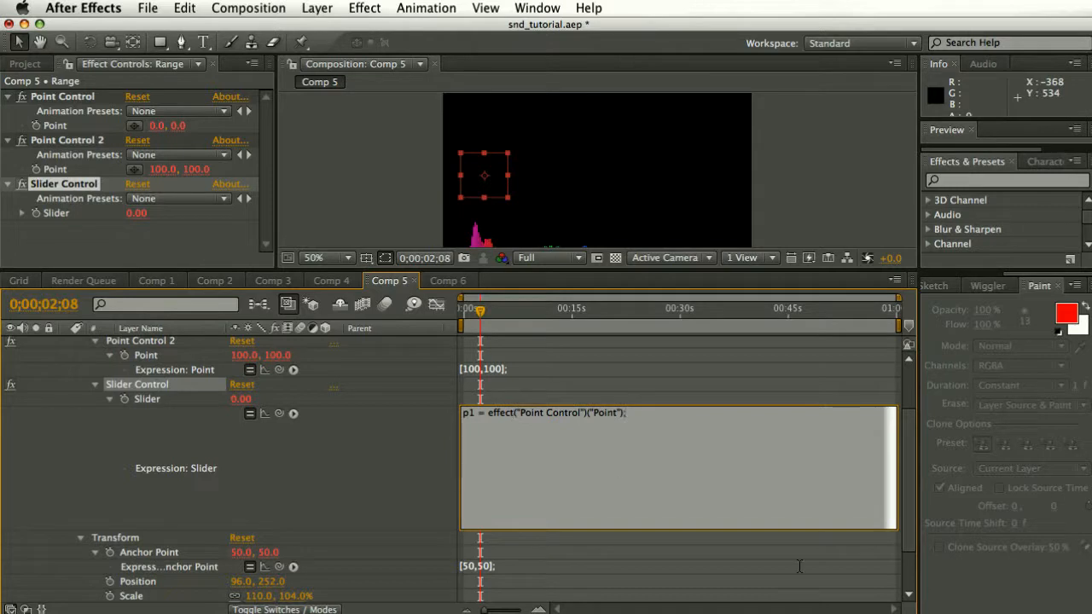
pyautogui.press('Return')
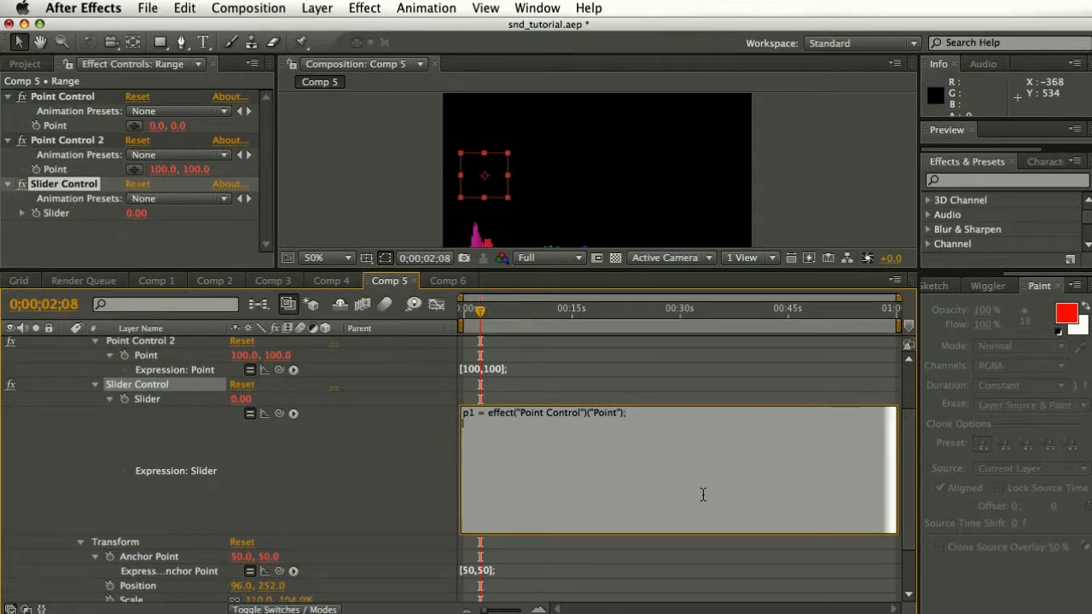
# Add a second line to the Slider expression defining p2 as the Point of Point Control 2.
pyautogui.write('p2 =')
pyautogui.moveTo(281, 414); pyautogui.dragTo(66, 171)
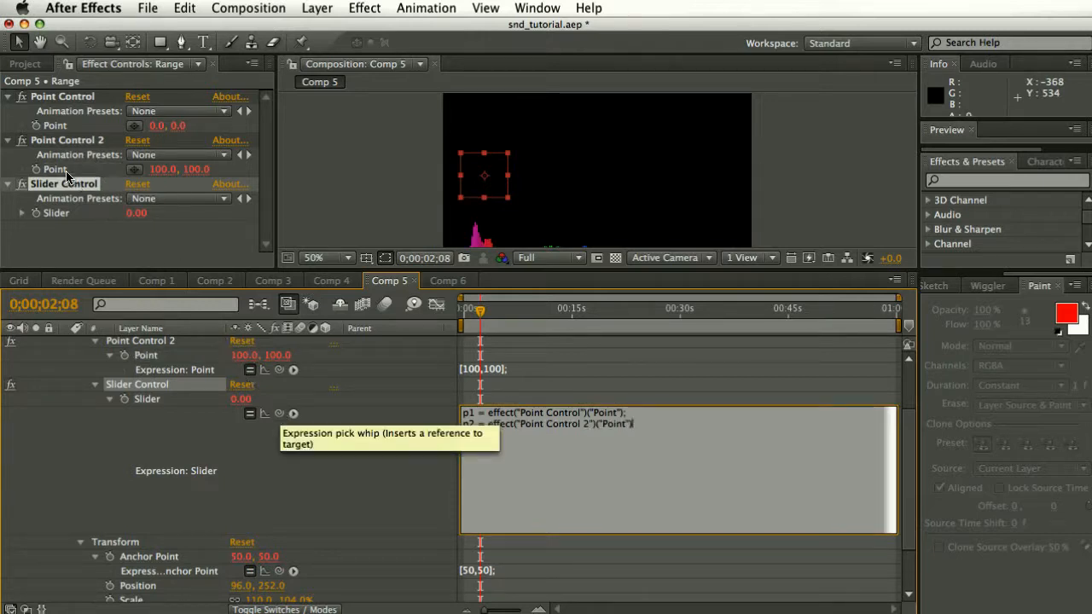
pyautogui.write(';')
pyautogui.press('Return')
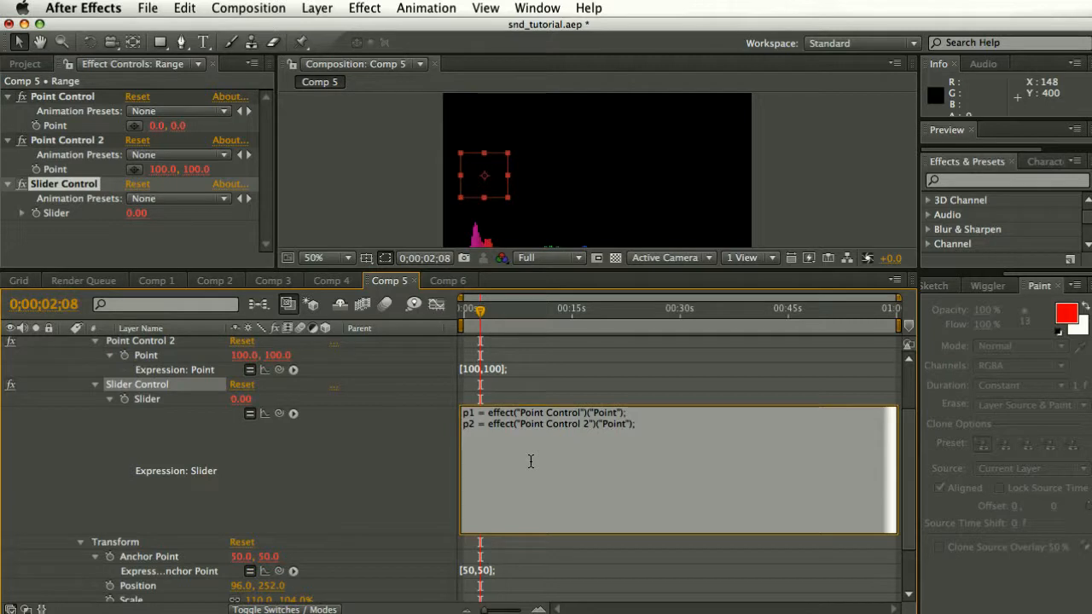
# Add the line length = p2[0]-p1[0]; to the Slider expression.
pyautogui.write('lengt')
pyautogui.write('h = p2')
pyautogui.write('[0]-p1[0')
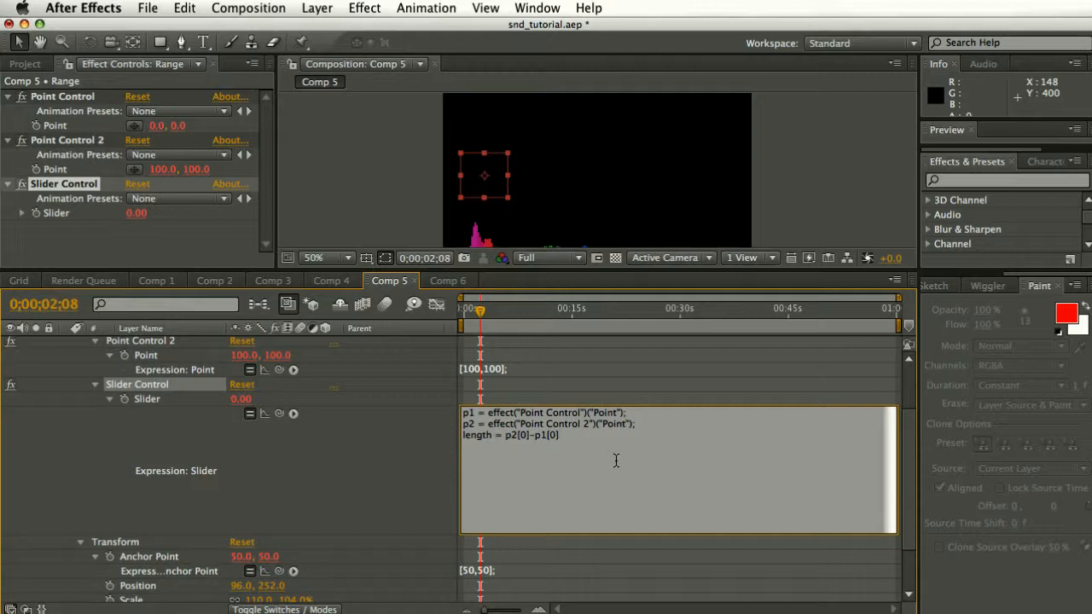
pyautogui.write(';')
# Wrap the length difference in Math.abs() so the line reads length = Math.abs(p2[0]-p1[0]);.
pyautogui.click(507, 435)
pyautogui.write('Math')
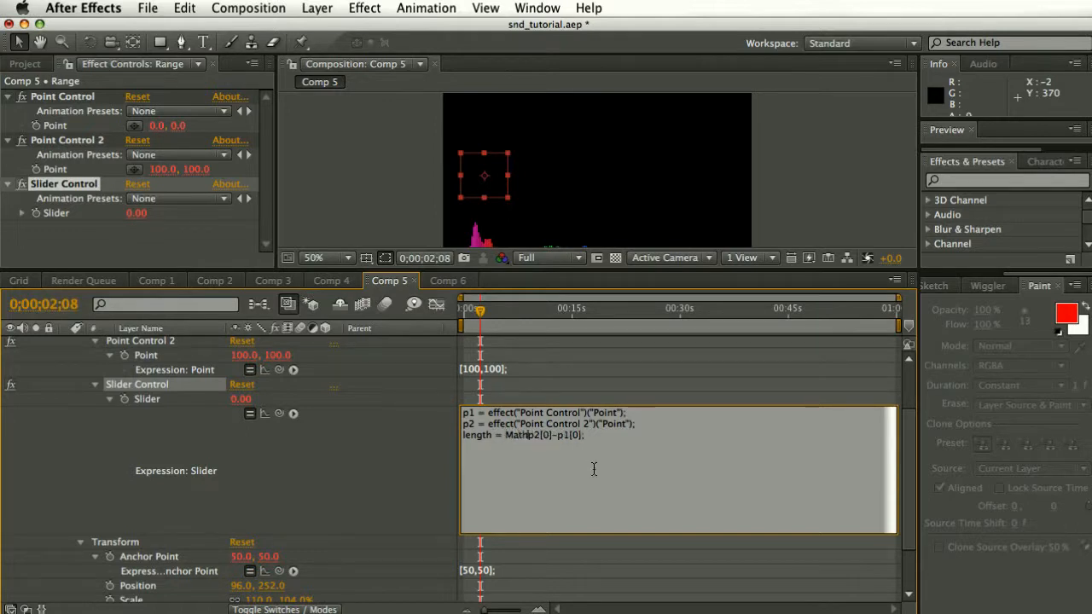
pyautogui.write('.abs(')
pyautogui.click(602, 435)
pyautogui.write(')')
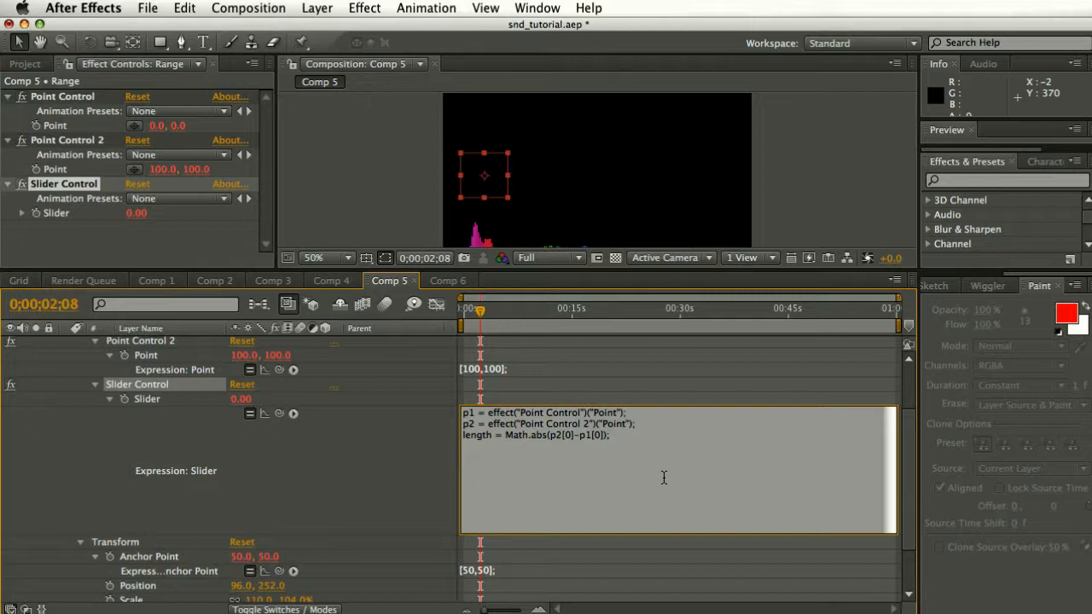
pyautogui.write('bread')
pyautogui.write('t')
pyautogui.press('BackSpace')
pyautogui.press('BackSpace')
pyautogui.press('BackSpace')
pyautogui.press('BackSpace')
pyautogui.press('BackSpace')
# Add the line height = Math.abs(p2[1]-p1[1]); to the Slider expression.
pyautogui.write('height =')
pyautogui.write('Math.')
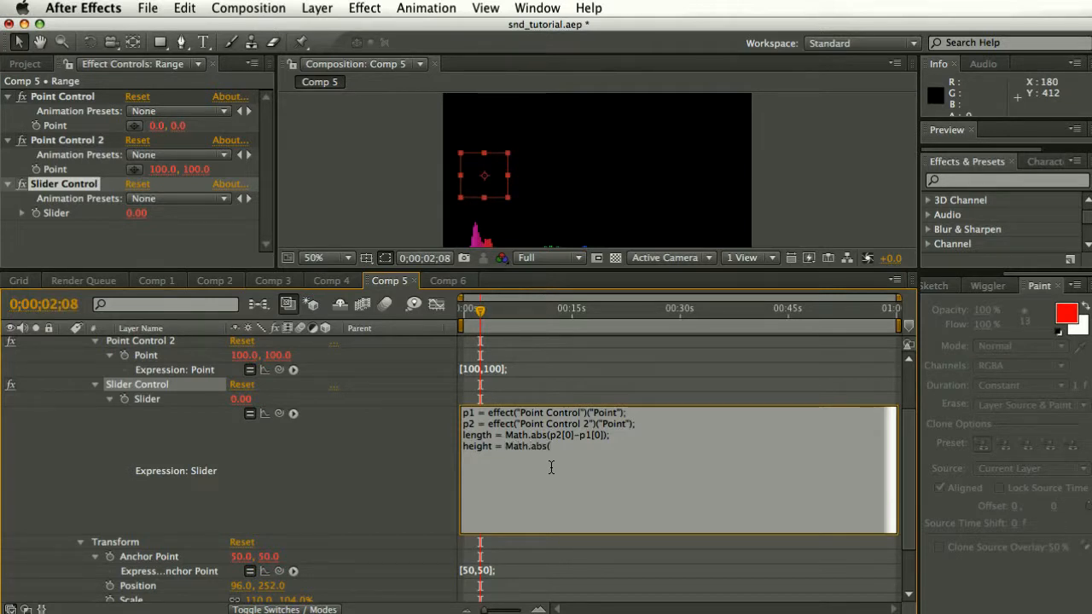
pyautogui.write('abs(p2[1]-p2')
pyautogui.press('BackSpace')
pyautogui.write('1')
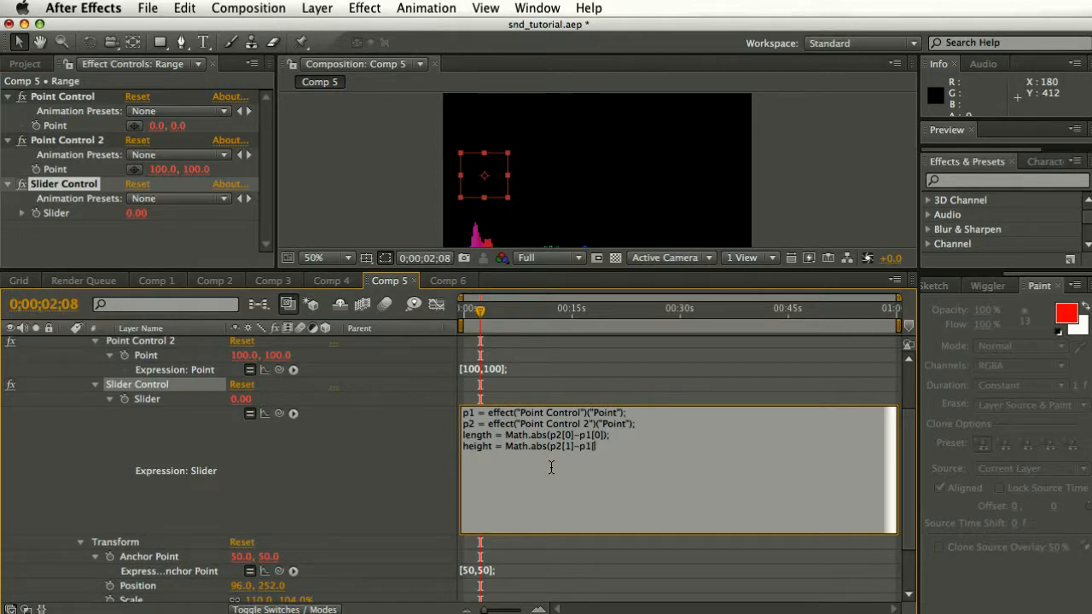
pyautogui.write('[1]);')
pyautogui.press('Return')
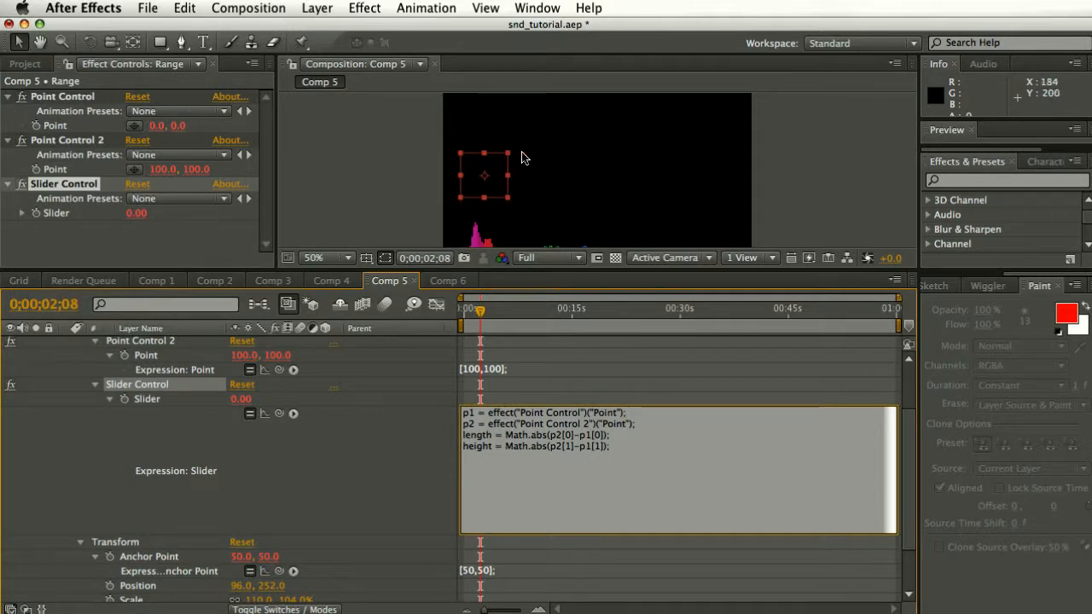
# Wrap the point references of both p1 and p2 in toComp() to convert them to comp space.
pyautogui.click(484, 414)
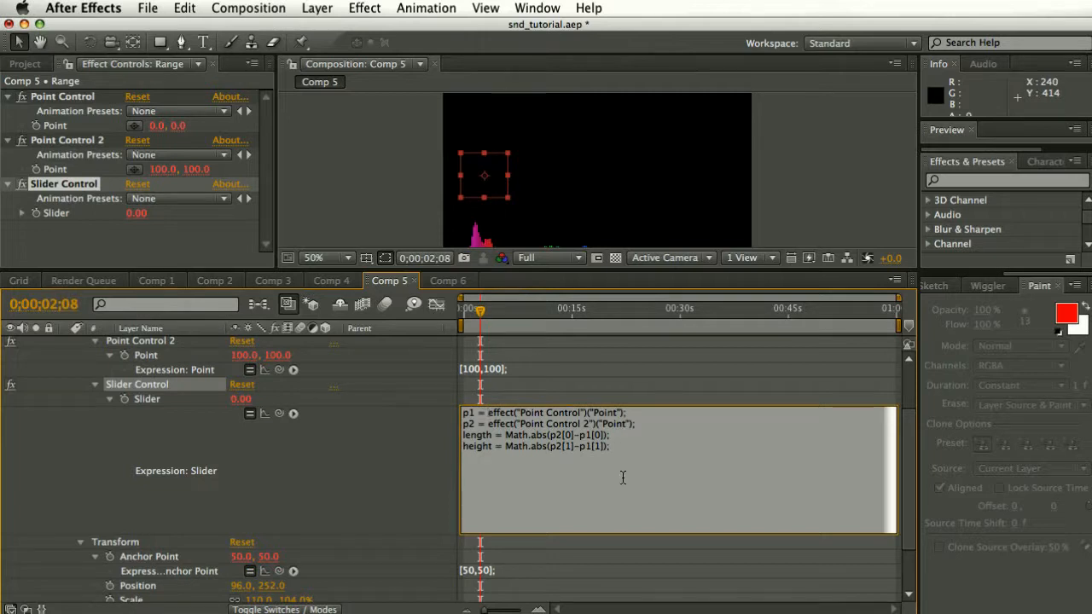
pyautogui.write('toComp')
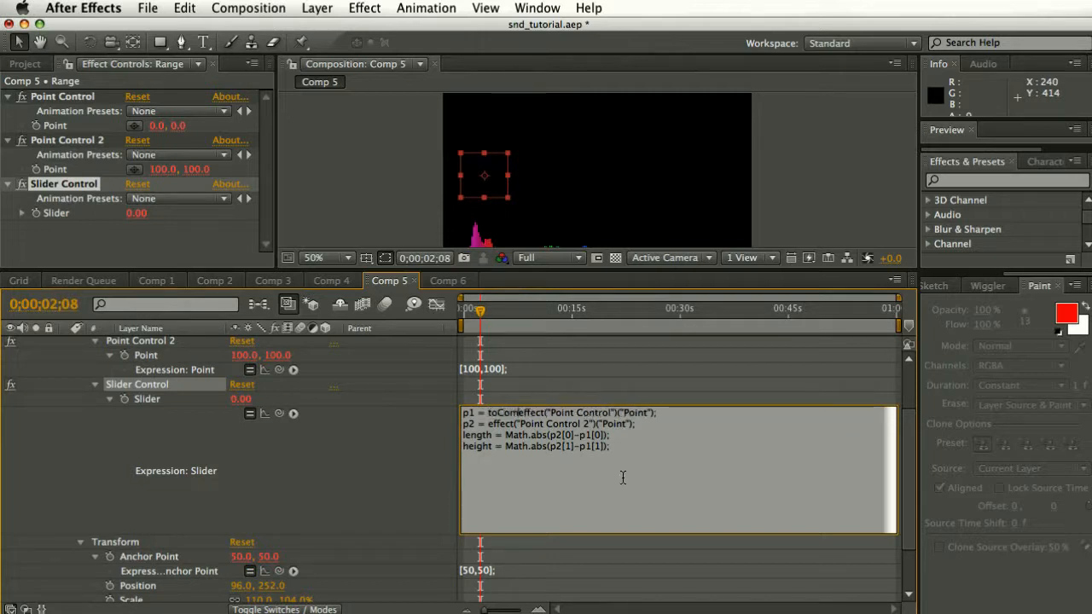
pyautogui.write('(')
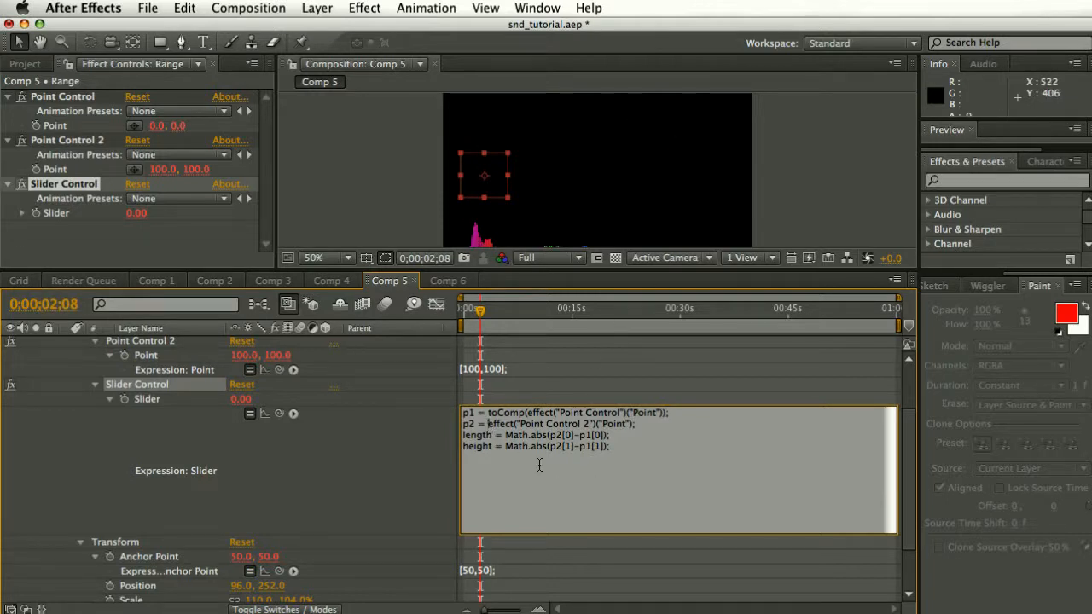
pyautogui.write('to')
pyautogui.write('Comp')
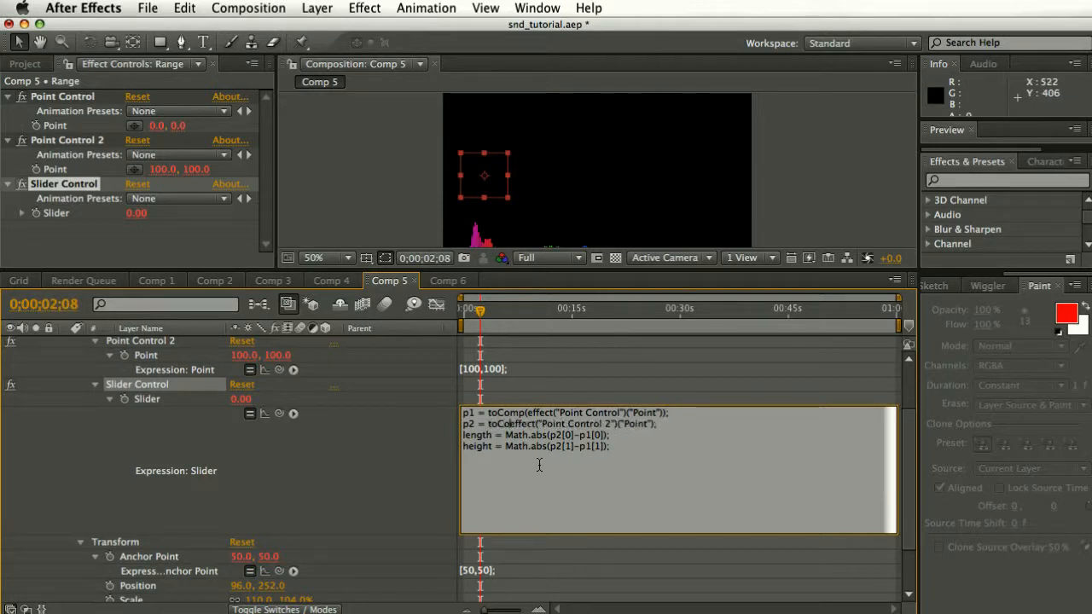
pyautogui.write('(')
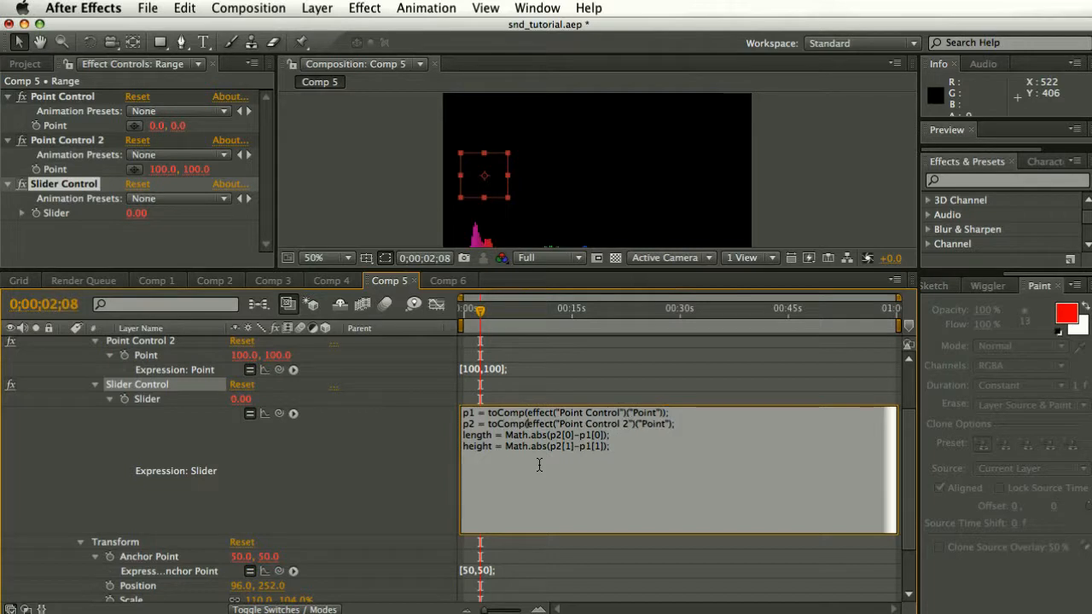
pyautogui.click(670, 424)
pyautogui.write(')')
# Define a as the null's anchor point in comp space with a = toComp(transform.anchorPoint);.
pyautogui.write('=')
pyautogui.moveTo(278, 415); pyautogui.dragTo(210, 563)
pyautogui.write(';')
pyautogui.click(480, 458)
pyautogui.write('toComp(')
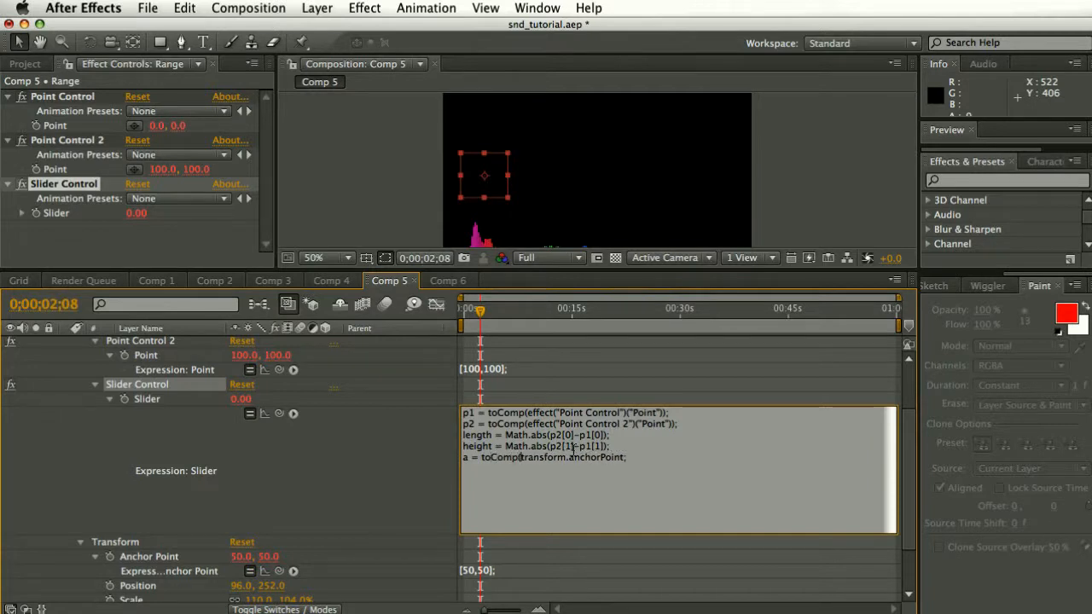
pyautogui.click(624, 458)
pyautogui.write(')')
# Add the line s = sampleImage(a,[length/2,height/2]); to the Slider expression.
pyautogui.click(652, 460)
pyautogui.write('sampleImage(a,')
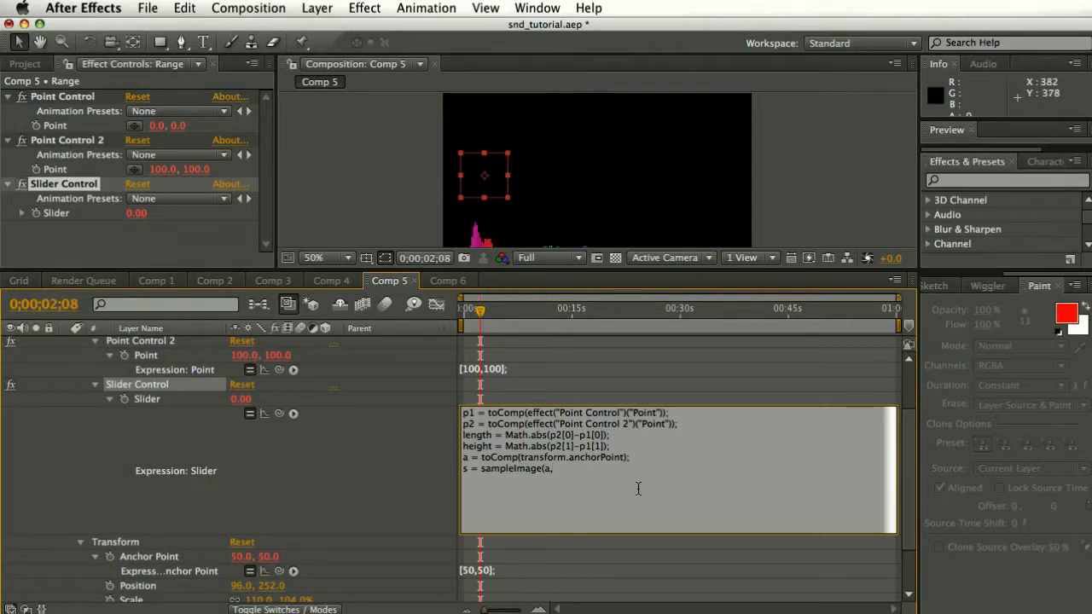
pyautogui.write('length/2,height/2')
pyautogui.click(551, 468)
pyautogui.write('[')
pyautogui.click(655, 470)
pyautogui.write(']);')
pyautogui.press('Return')
# List the sampled channels s[0] to s[3] on the last line, reduce it to s[3]; for alpha, and apply the expression.
pyautogui.write('s[0')
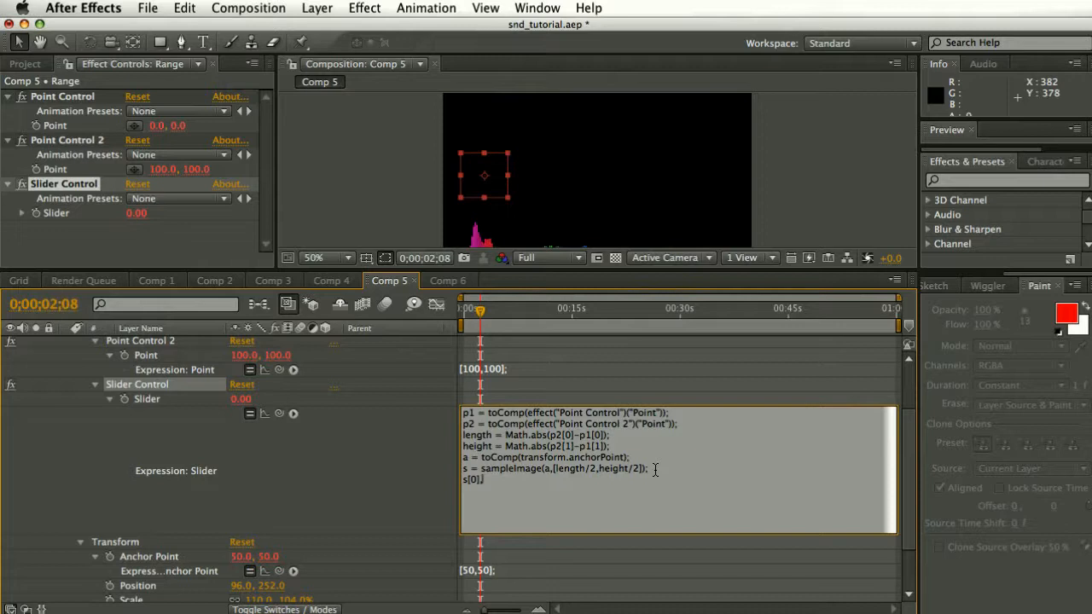
pyautogui.write('], s[1], s[2')
pyautogui.moveTo(528, 480); pyautogui.dragTo(460, 479)
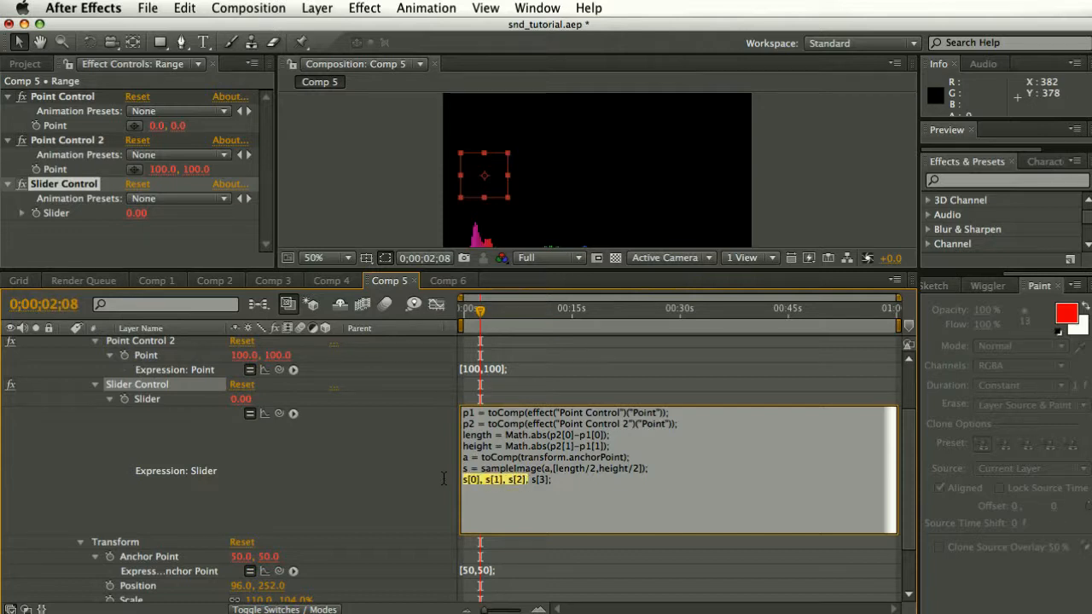
pyautogui.press('BackSpace')
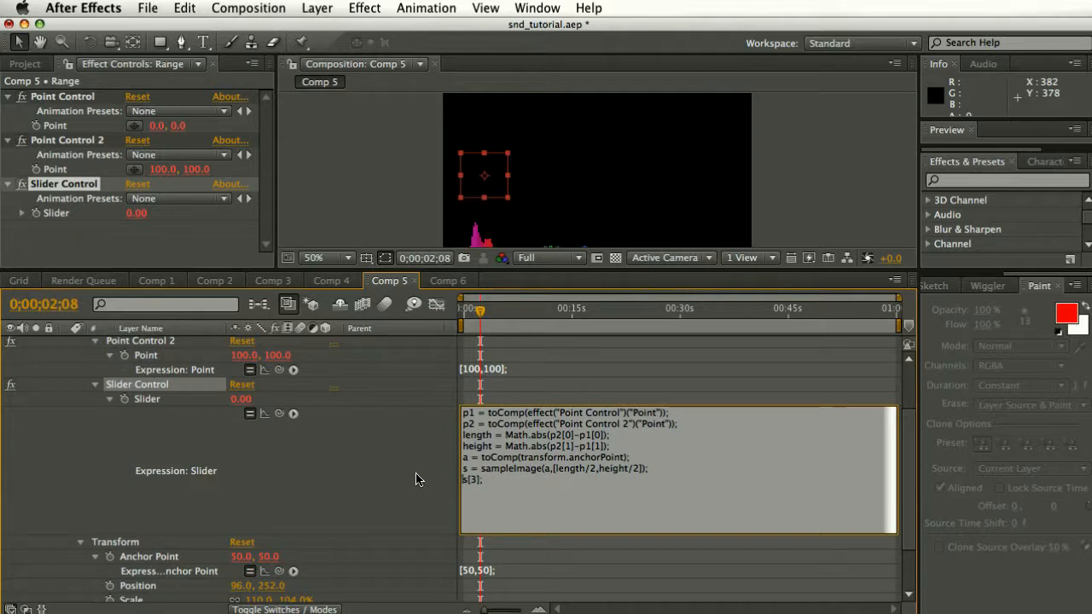
pyautogui.click(416, 478)
# Test the sampling by moving the Range null down onto the spectrum's peak, then back above it to about 112, 302.
pyautogui.click(482, 161)
pyautogui.moveTo(495, 156); pyautogui.dragTo(493, 200)
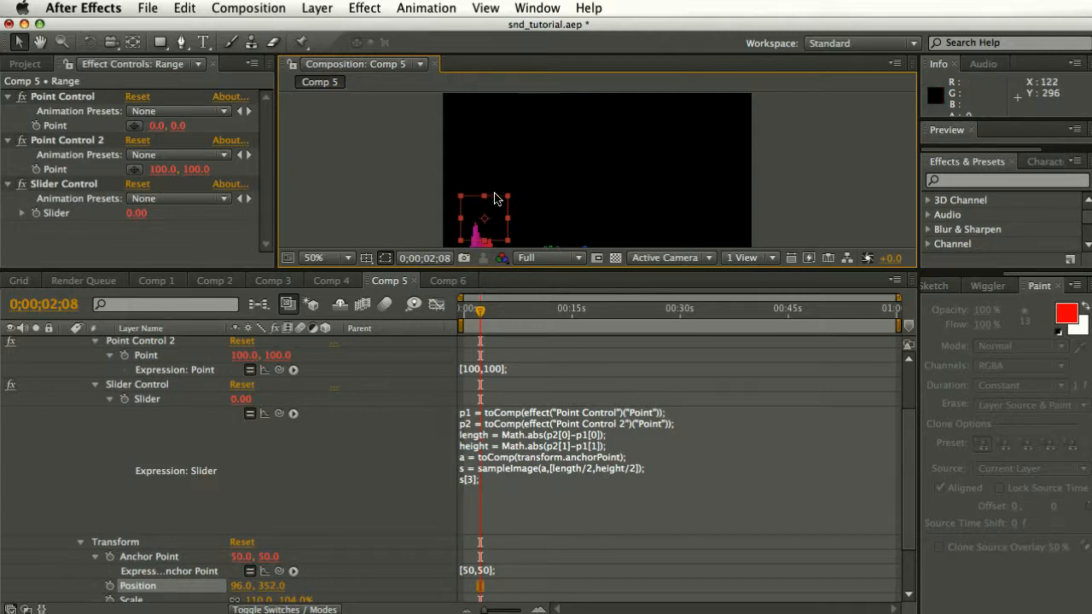
pyautogui.moveTo(493, 200); pyautogui.dragTo(501, 179)
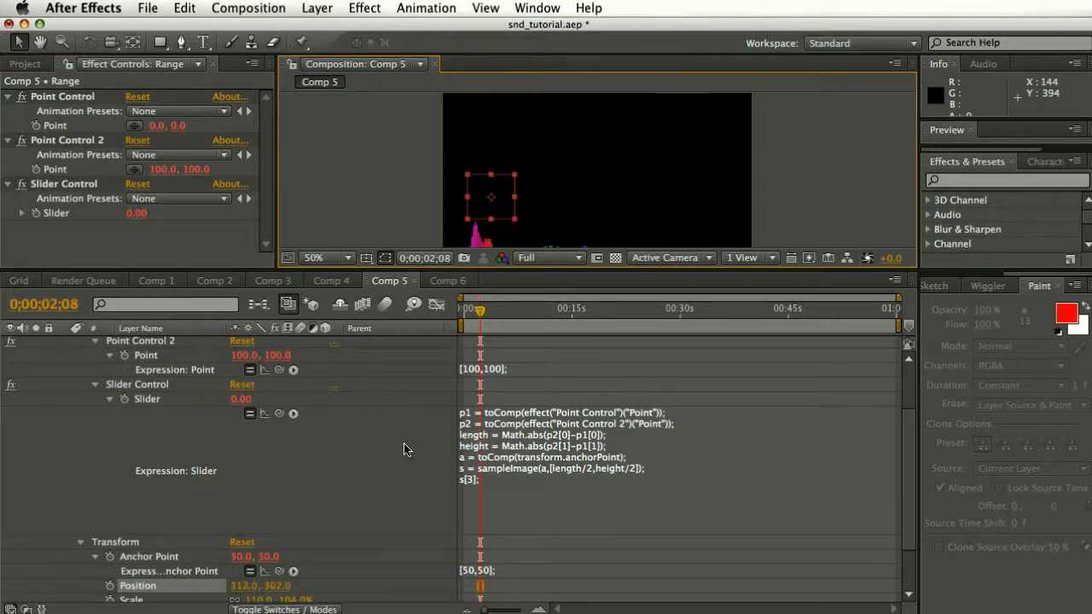
# Add a Layer Control expression control to the Range null.
pyautogui.click(365, 9)
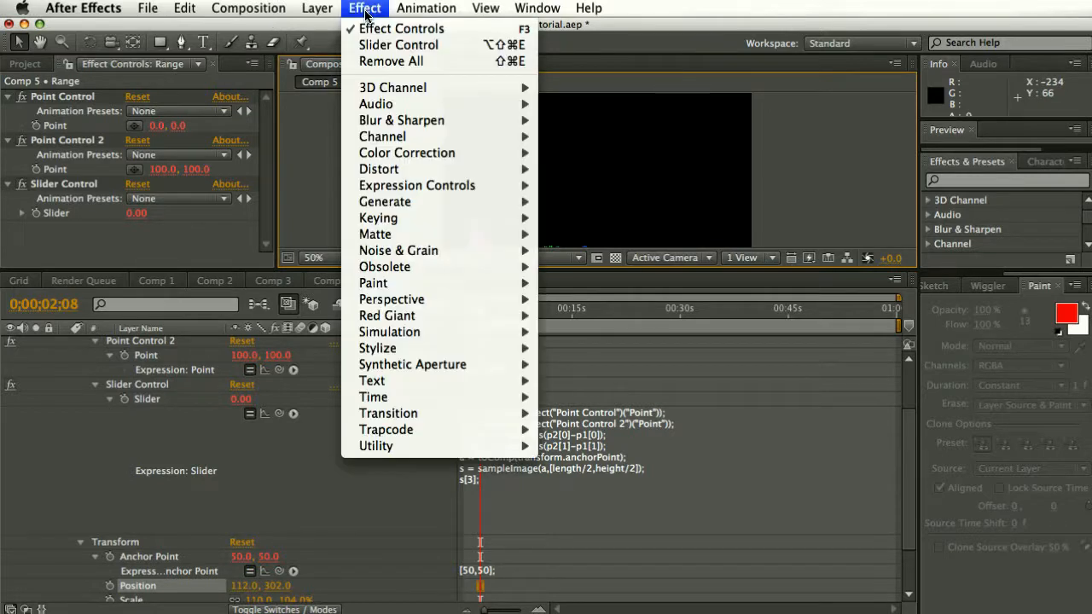
pyautogui.moveTo(458, 188)
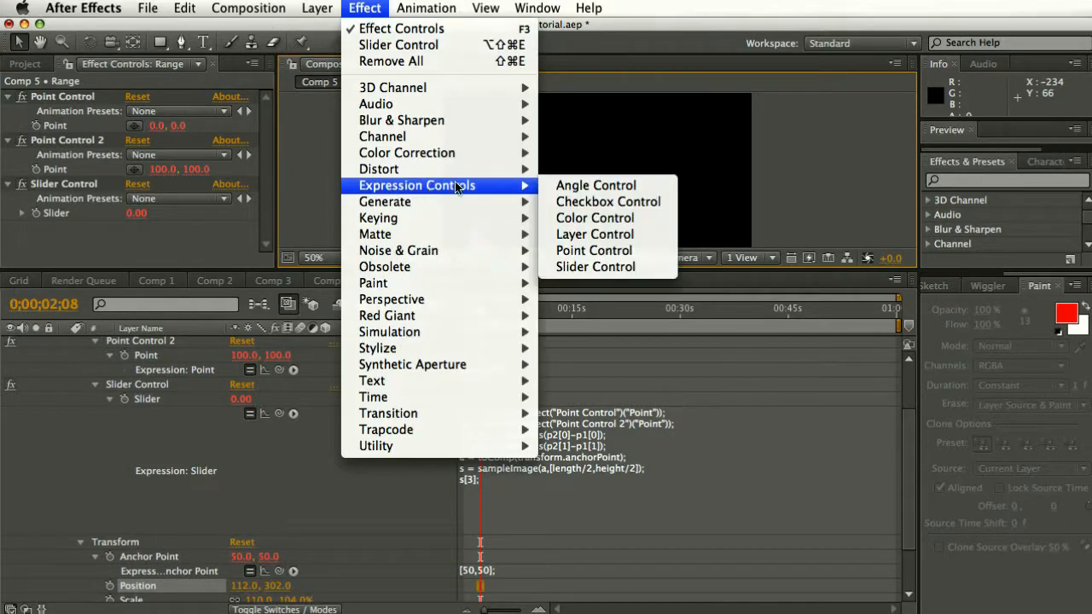
pyautogui.click(594, 235)
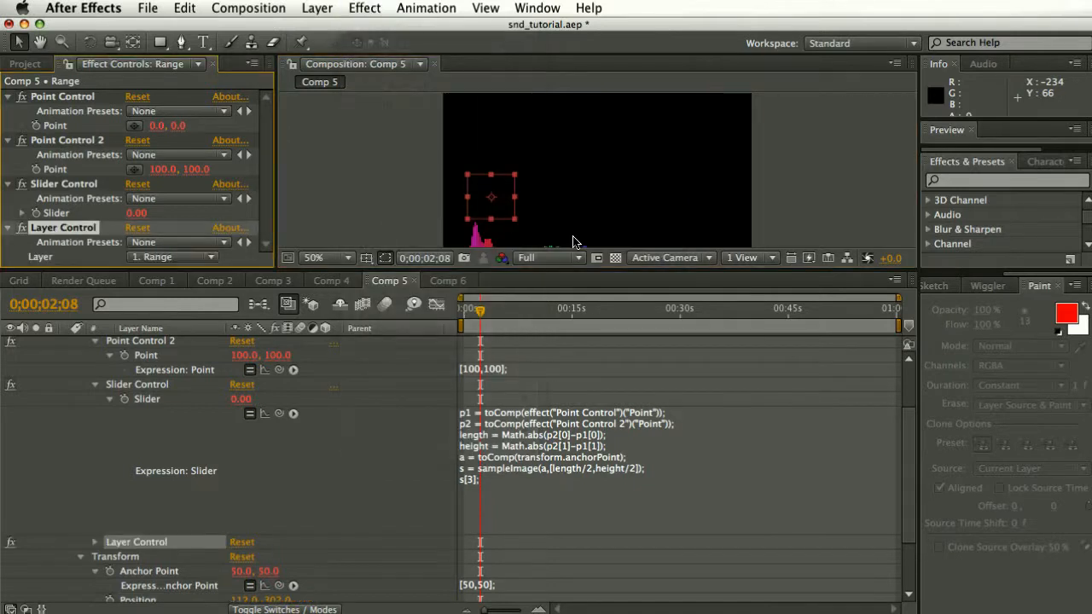
# Insert the line L = effect("Layer Control")("Layer"); above the sampleImage line in the Slider expression, linking it to the Layer Control's layer.
pyautogui.click(500, 492)
pyautogui.click(500, 491)
pyautogui.click(663, 469)
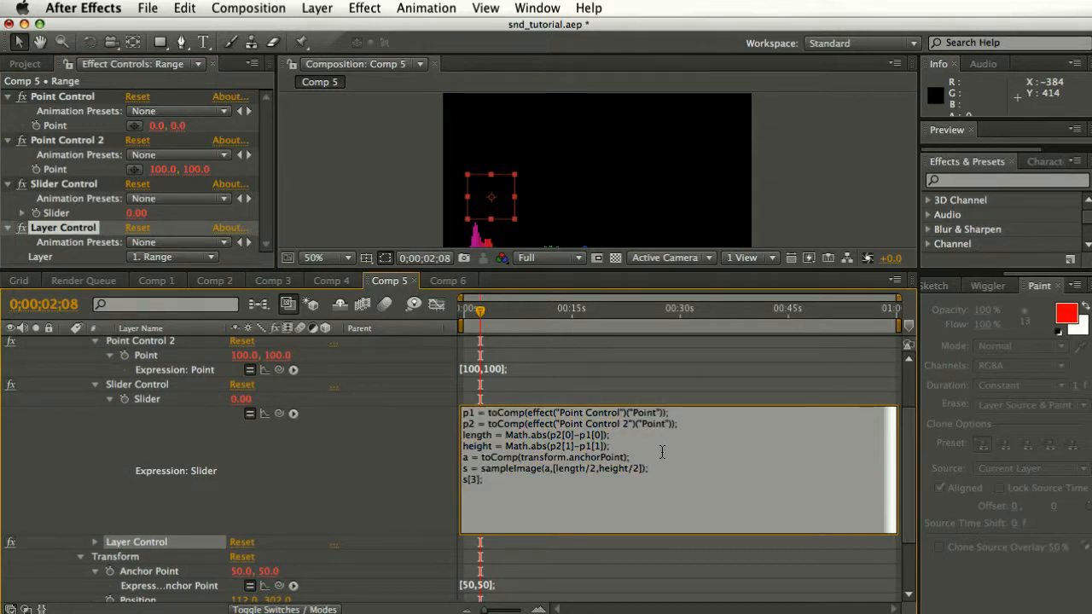
pyautogui.click(659, 461)
pyautogui.press('Return')
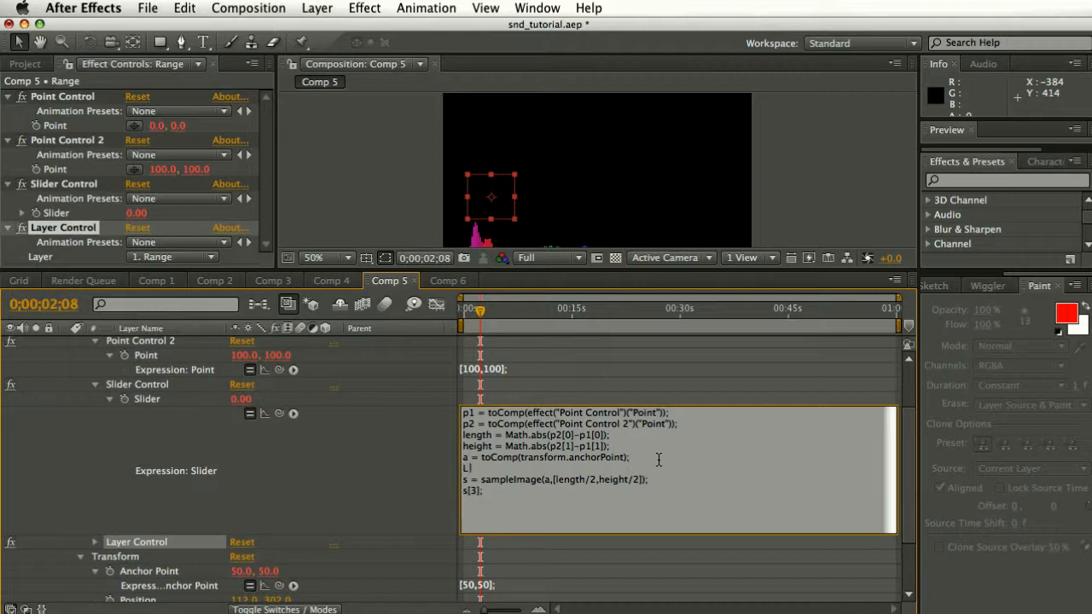
pyautogui.write('L =')
pyautogui.moveTo(279, 413); pyautogui.dragTo(58, 256)
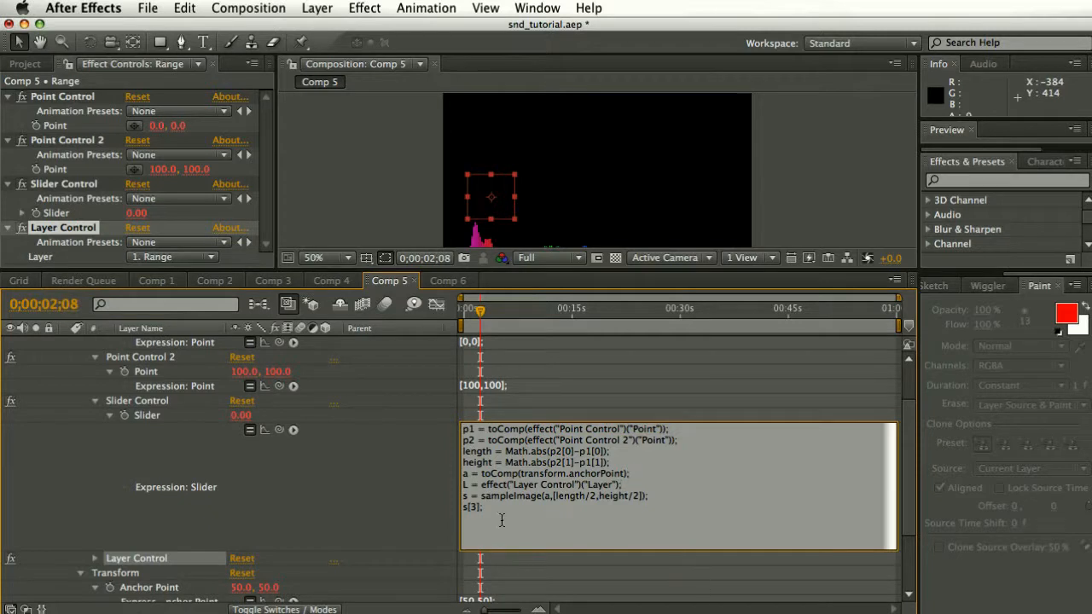
# Make the sampling read from the chosen layer by changing the line to s = L.sampleImage(a,[length/2,height/2]); and apply the expression.
pyautogui.click(480, 496)
pyautogui.click(478, 496)
pyautogui.write('L.')
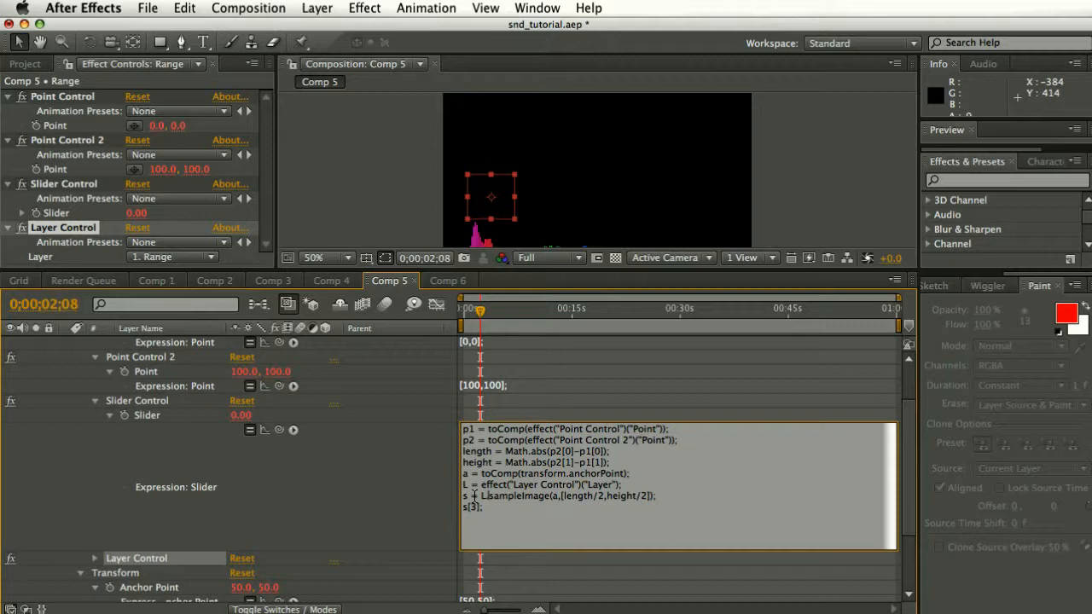
pyautogui.click(380, 502)
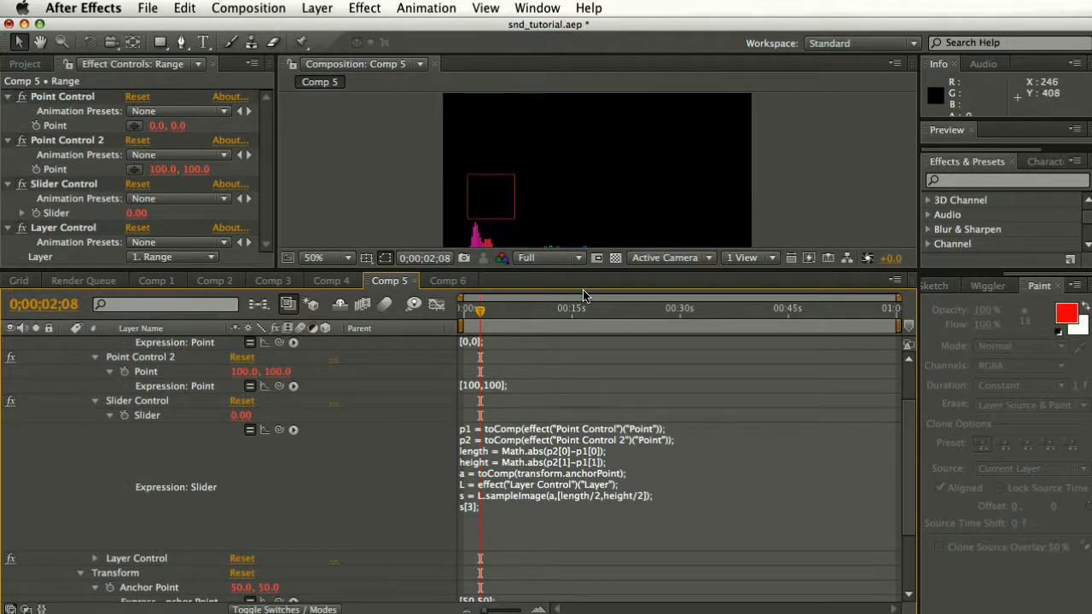
# Set the Range null's Layer Control to 2. Spectrum and move the null down over the spectrum's magenta peak.
pyautogui.moveTo(583, 269); pyautogui.dragTo(582, 399)
pyautogui.moveTo(498, 242); pyautogui.dragTo(498, 264)
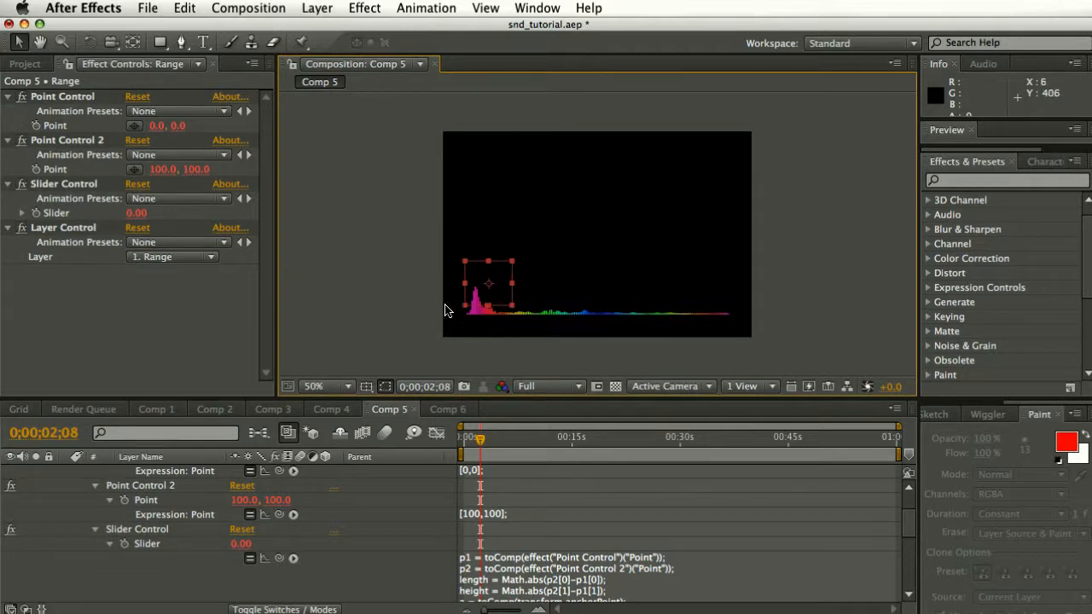
pyautogui.click(166, 258)
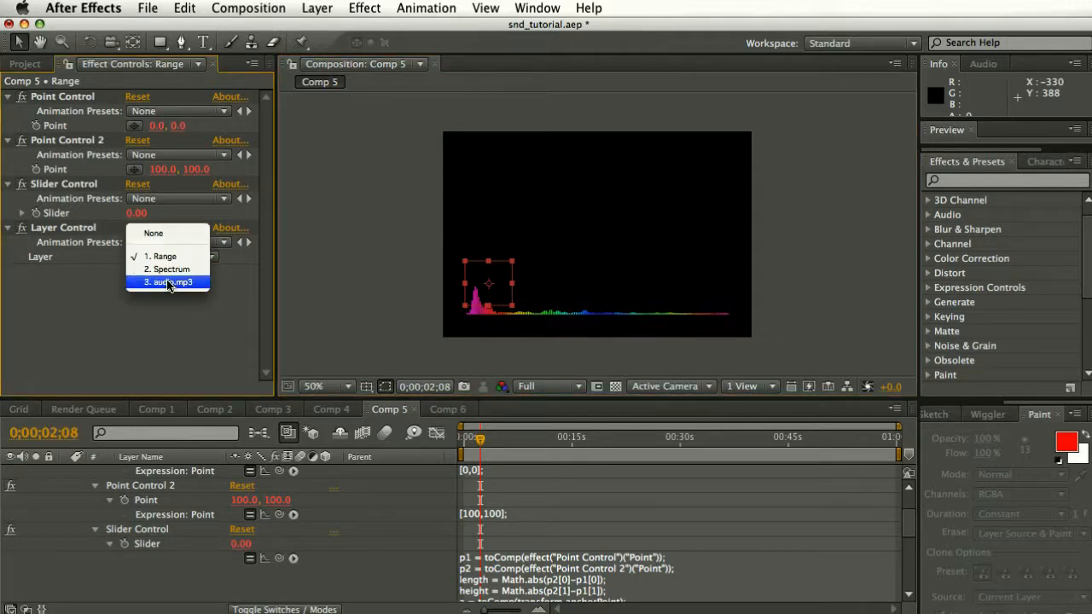
pyautogui.click(166, 270)
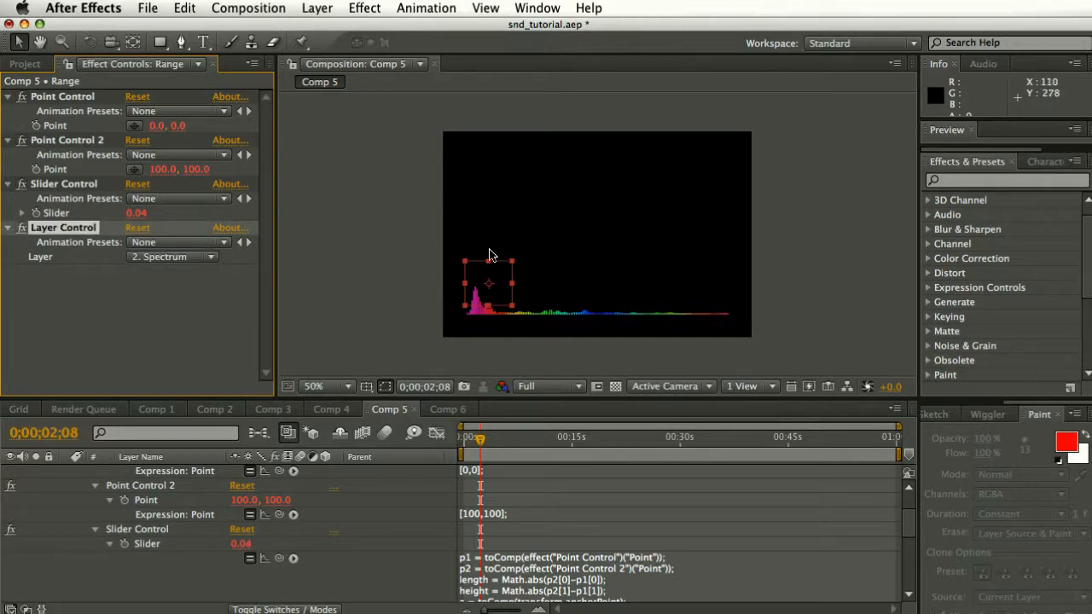
pyautogui.moveTo(496, 260); pyautogui.dragTo(495, 269)
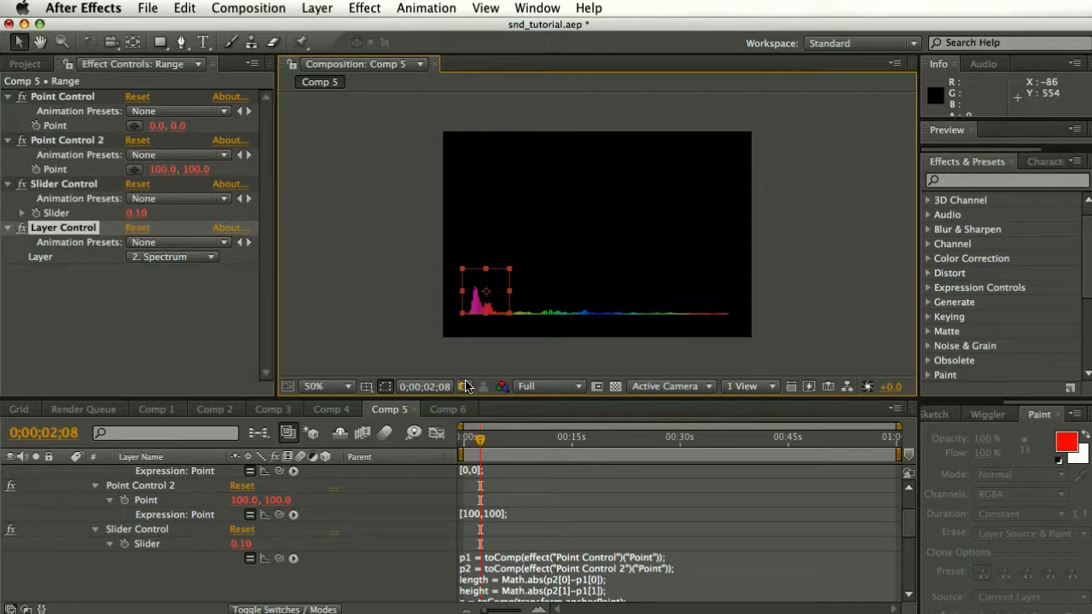
# Change the last line of the Slider expression to s[3]*100; and apply it.
pyautogui.moveTo(908, 530); pyautogui.dragTo(908, 551)
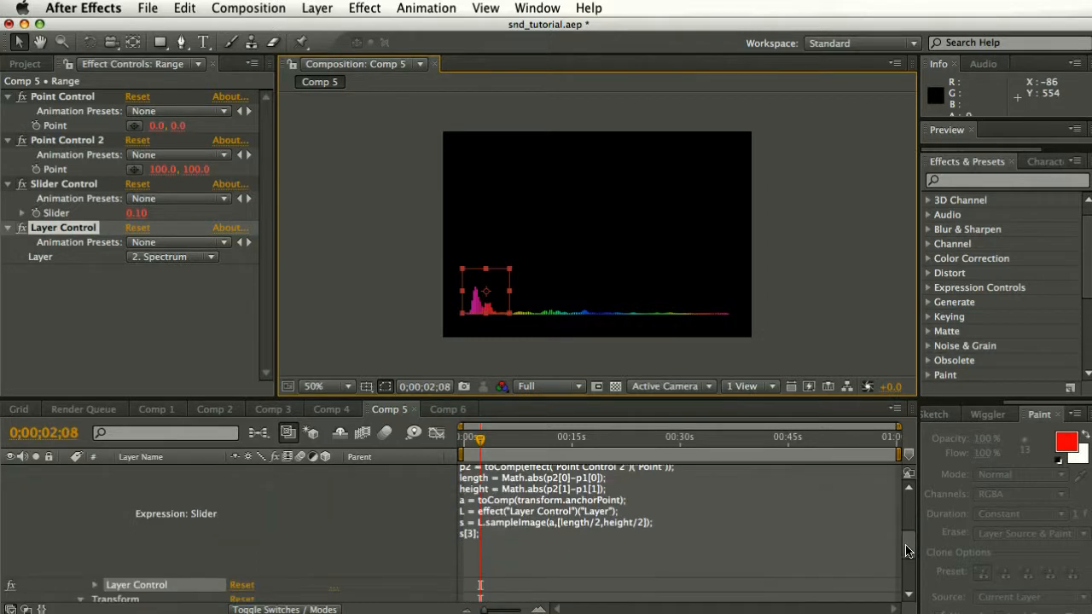
pyautogui.click(501, 540)
pyautogui.click(505, 537)
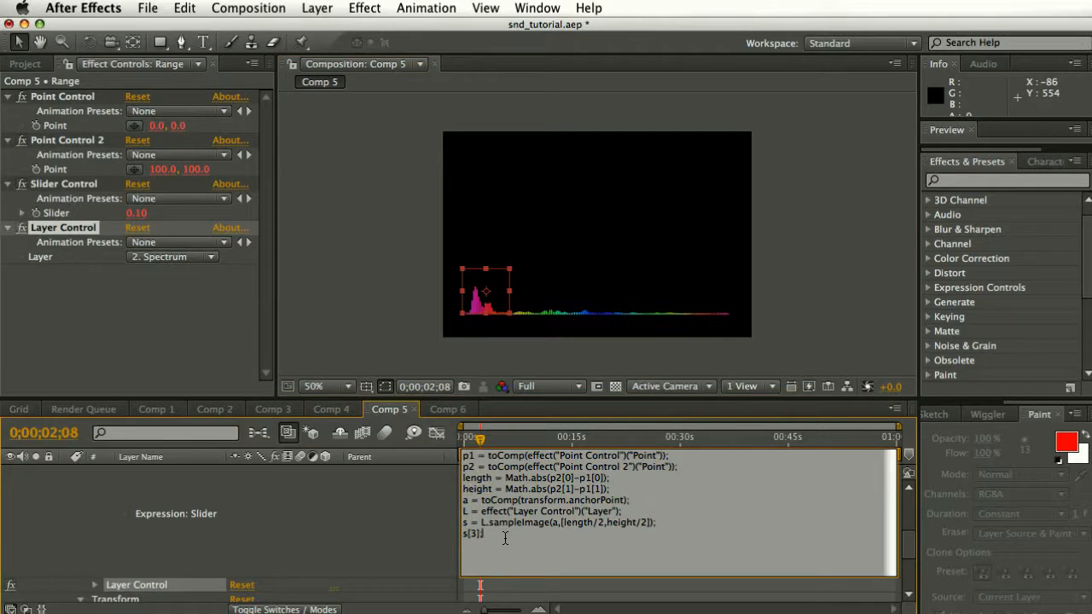
pyautogui.press('BackSpace')
pyautogui.click(420, 510)
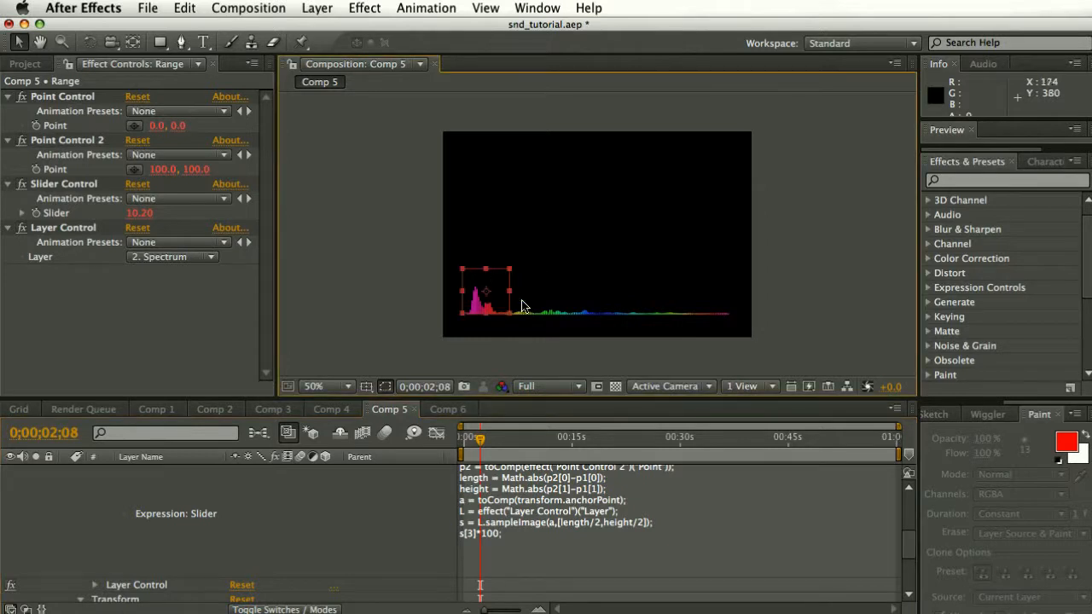
# At 0;00;02;22, scale the Range null down to about 30, 36% and place it at the peak's base, about 84, 409.
pyautogui.moveTo(480, 450); pyautogui.dragTo(484, 451)
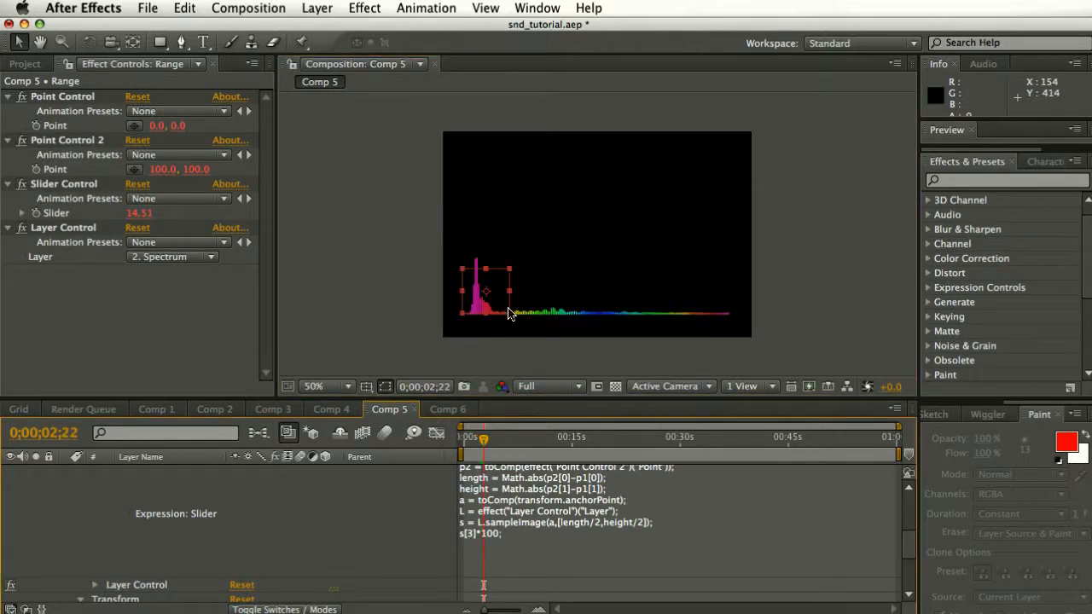
pyautogui.moveTo(509, 312); pyautogui.dragTo(485, 299)
pyautogui.click(325, 387)
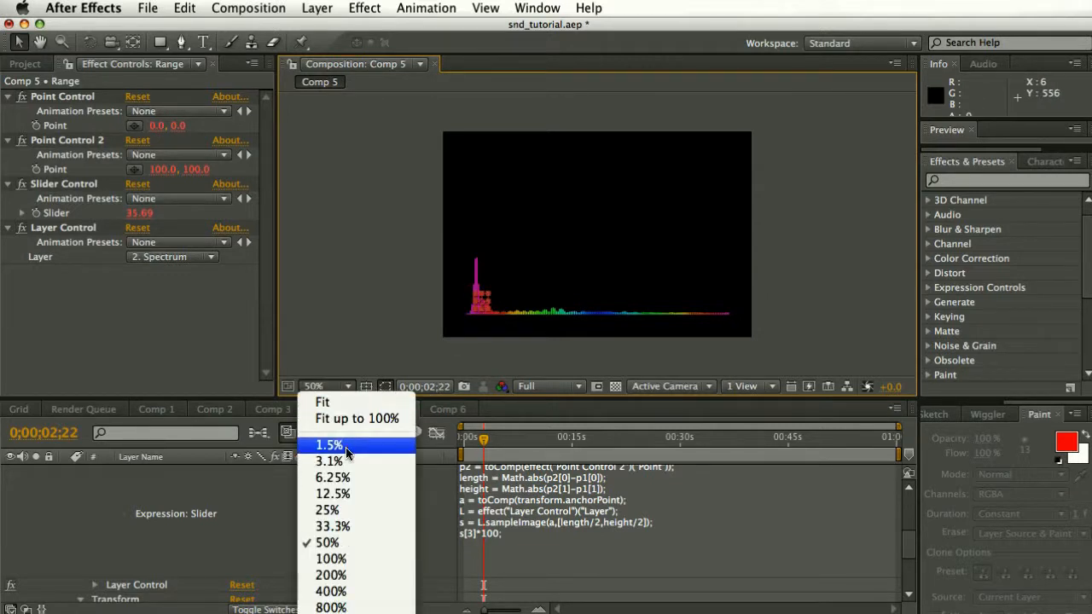
pyautogui.click(338, 558)
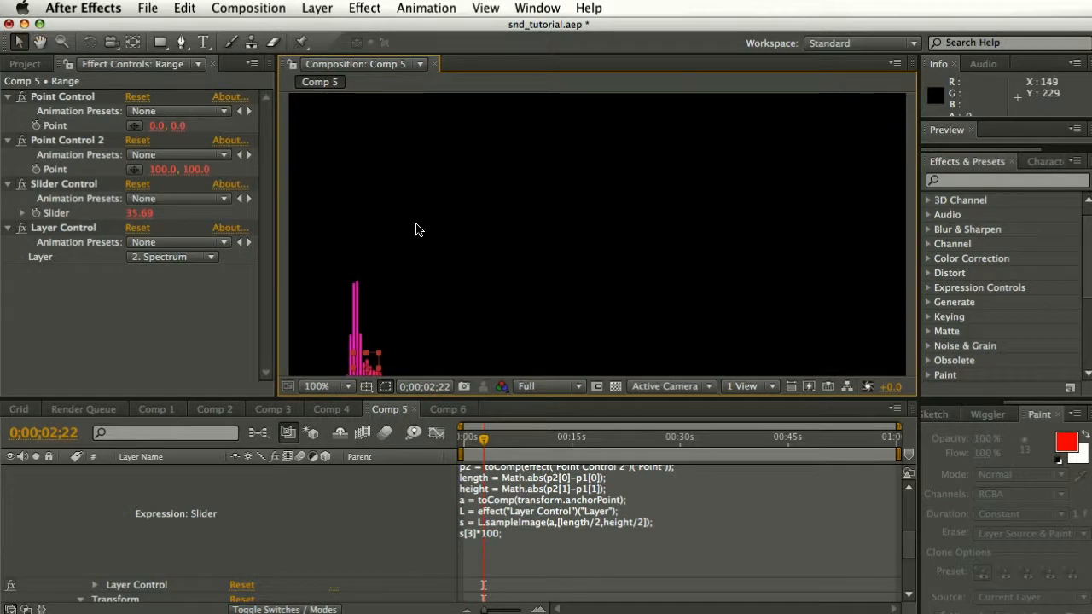
pyautogui.click(39, 42)
pyautogui.moveTo(756, 361); pyautogui.dragTo(239, 128)
pyautogui.click(19, 42)
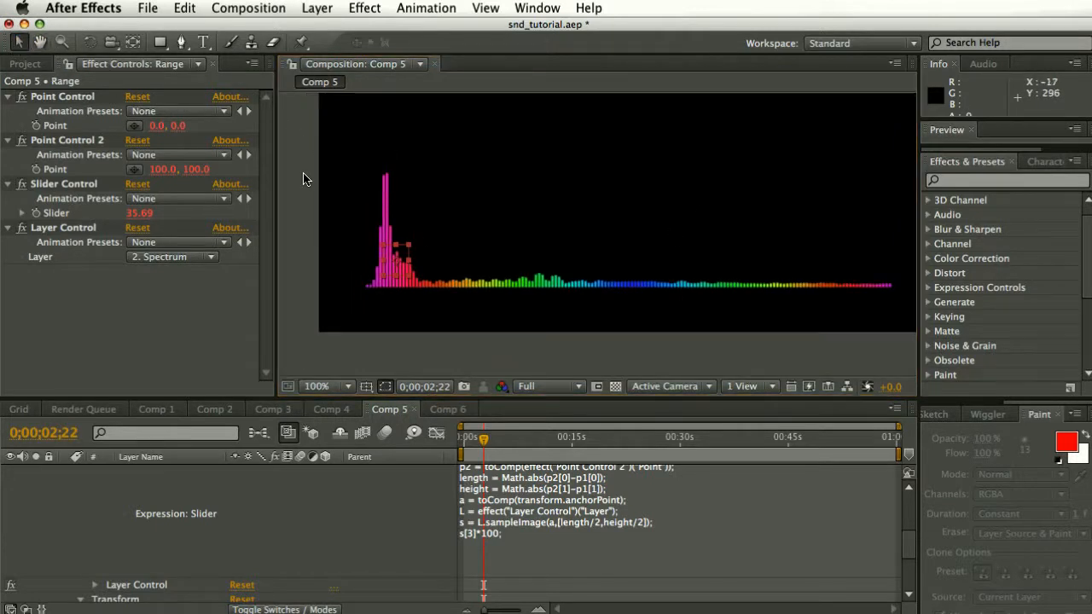
pyautogui.moveTo(405, 244); pyautogui.dragTo(400, 254)
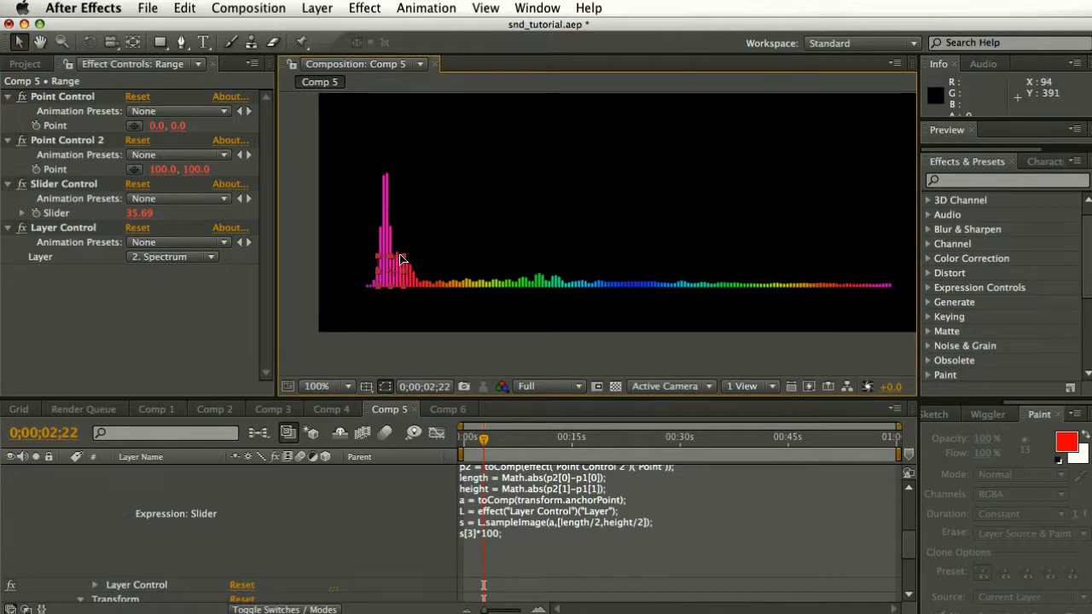
# Set the Spectrum layer's Audio Spectrum Thickness to 6 and Softness to 0%.
pyautogui.scroll(-3, 302, 486)
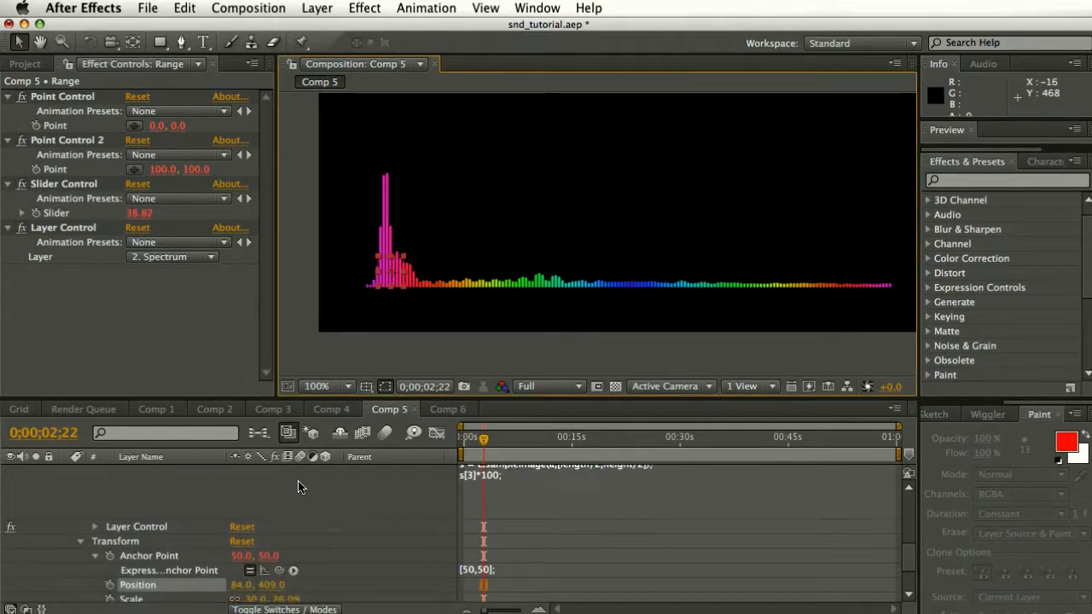
pyautogui.click(143, 580)
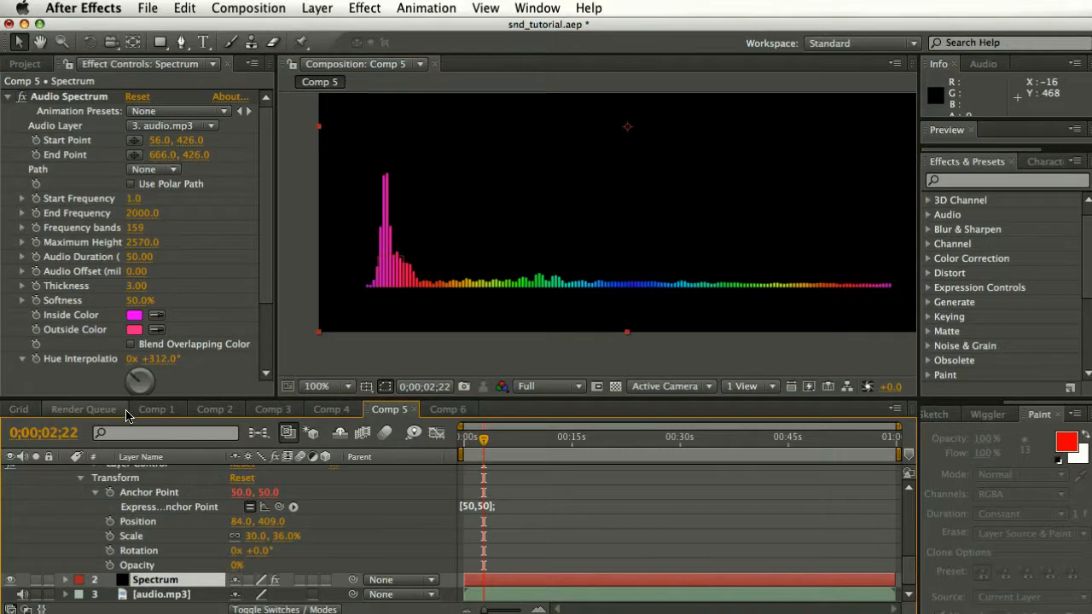
pyautogui.click(137, 287)
pyautogui.write('6')
pyautogui.press('Return')
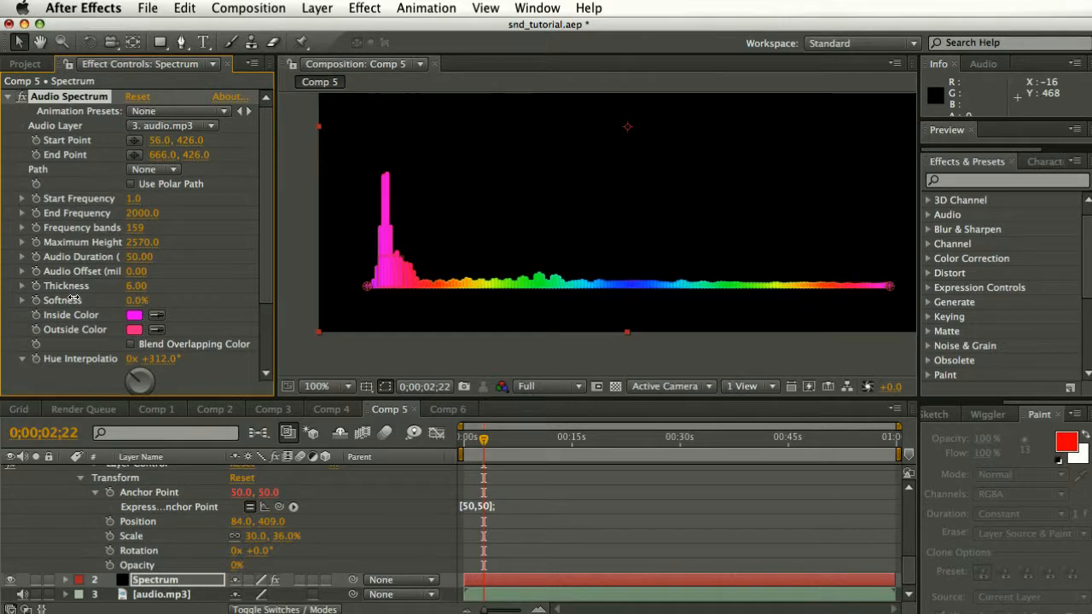
# Test the Range null clear of the spectrum and over its peak, collapse its layer properties, and leave the null in the empty area above.
pyautogui.scroll(10, 306, 493)
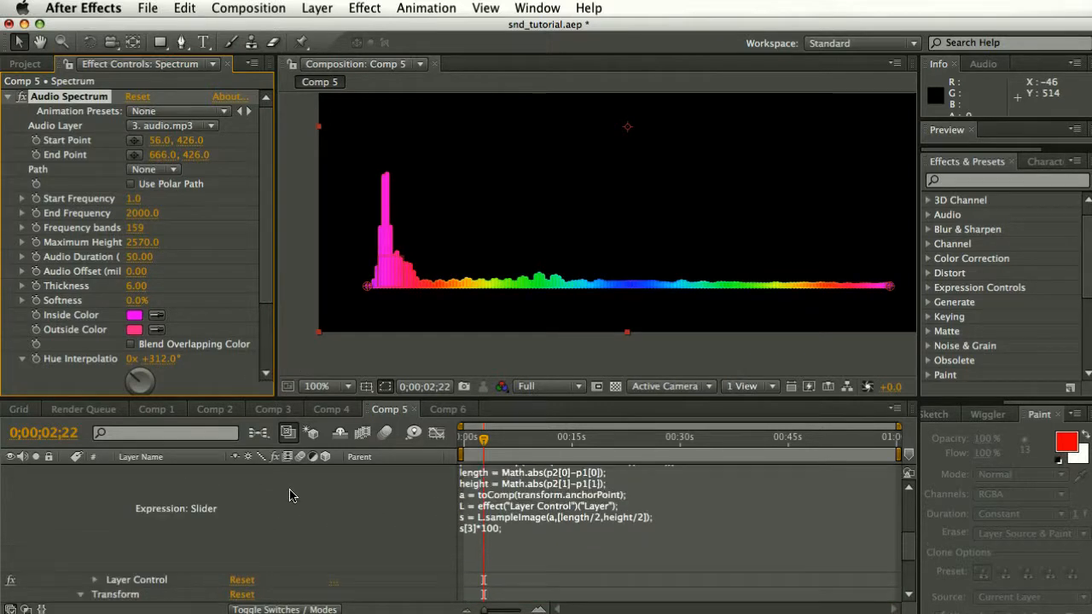
pyautogui.click(168, 472)
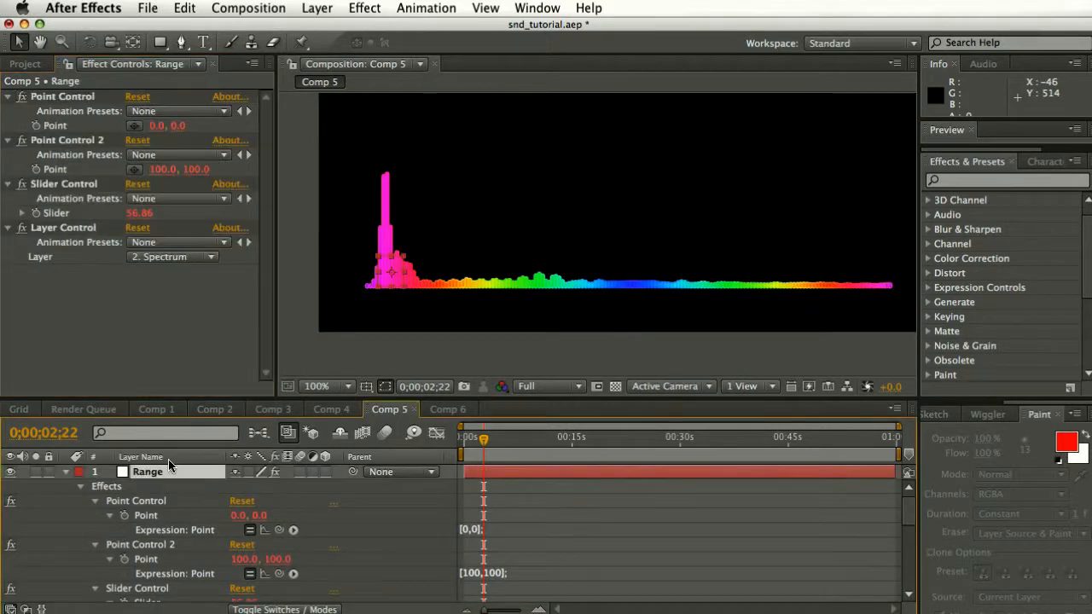
pyautogui.moveTo(399, 256); pyautogui.dragTo(500, 202)
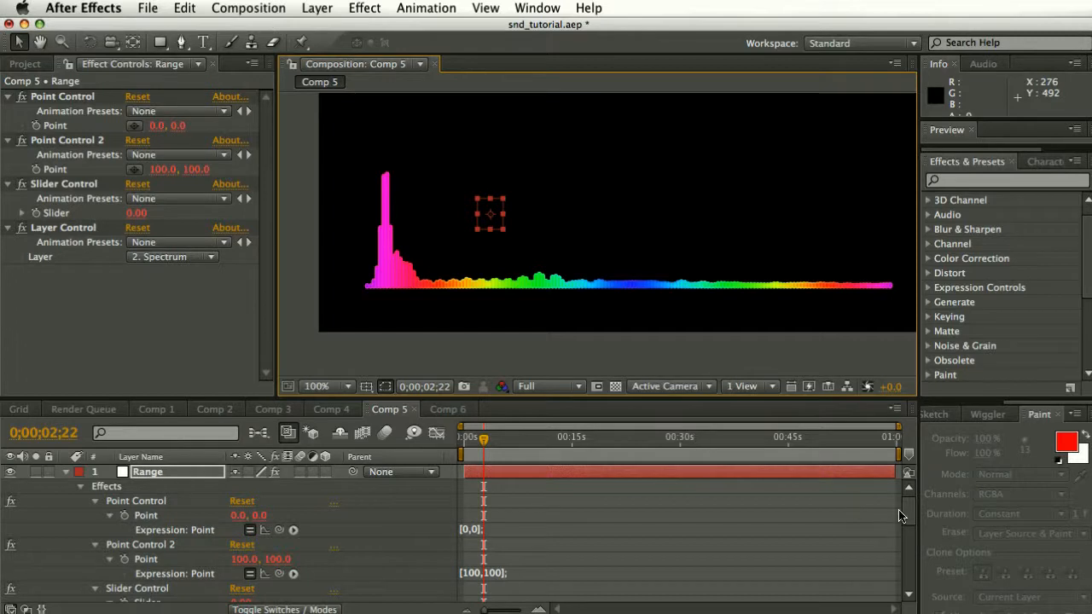
pyautogui.moveTo(909, 509); pyautogui.dragTo(907, 480)
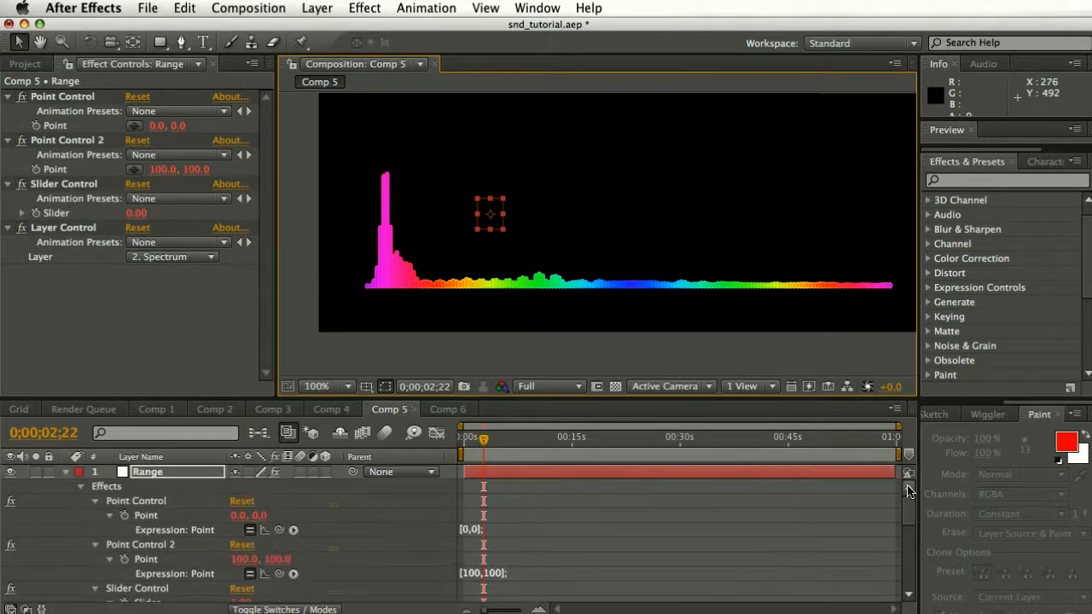
pyautogui.click(67, 474)
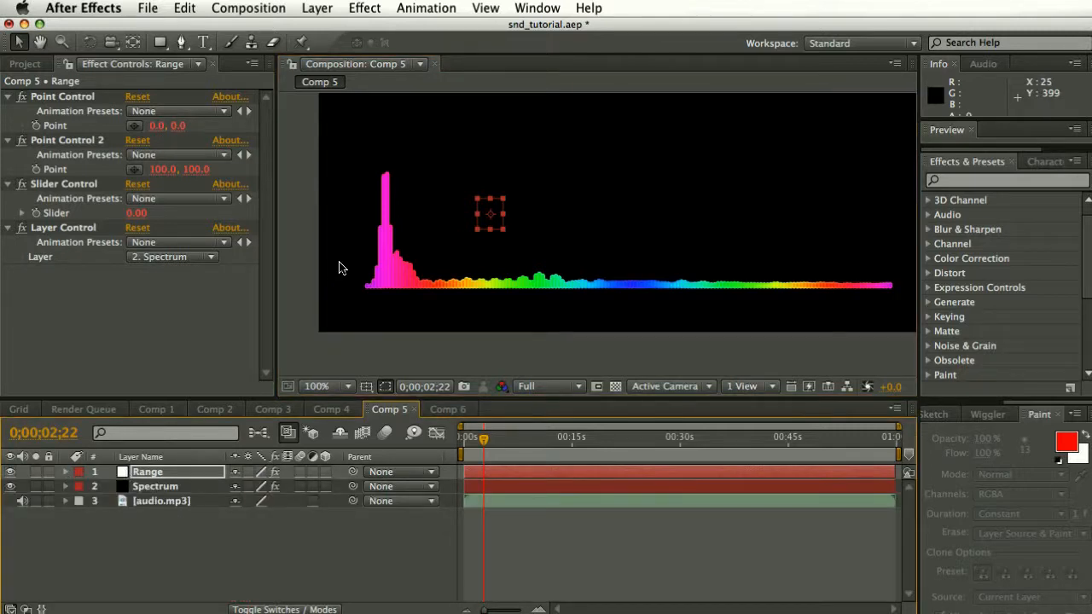
pyautogui.moveTo(498, 203); pyautogui.dragTo(399, 243)
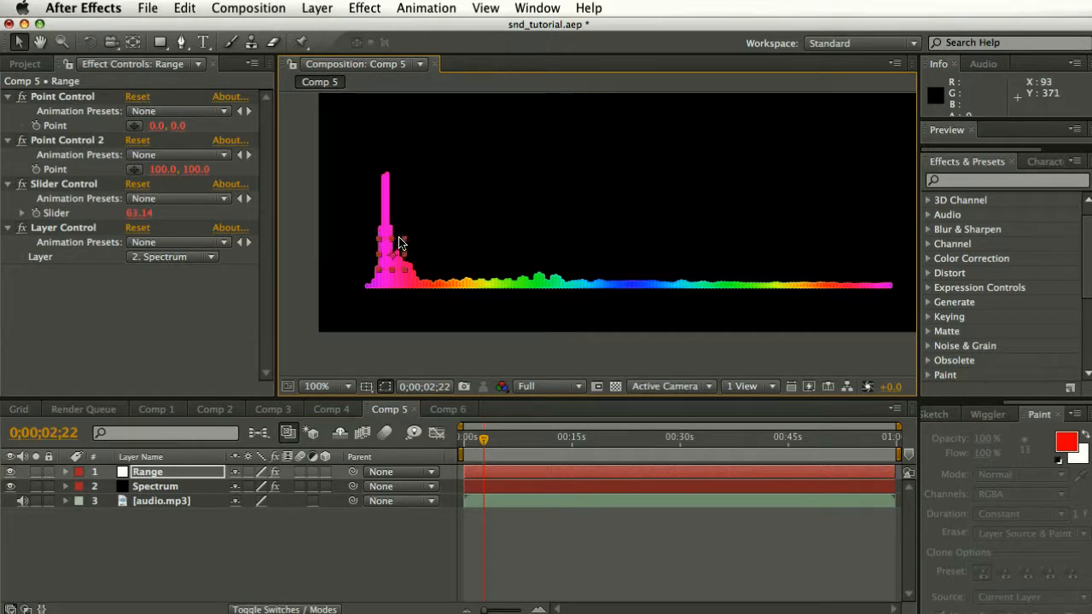
pyautogui.press('super+z')
# Duplicate the Range null twice and spread the three nulls over the tall magenta peak, the yellow-green band and the cyan band.
pyautogui.click(154, 474)
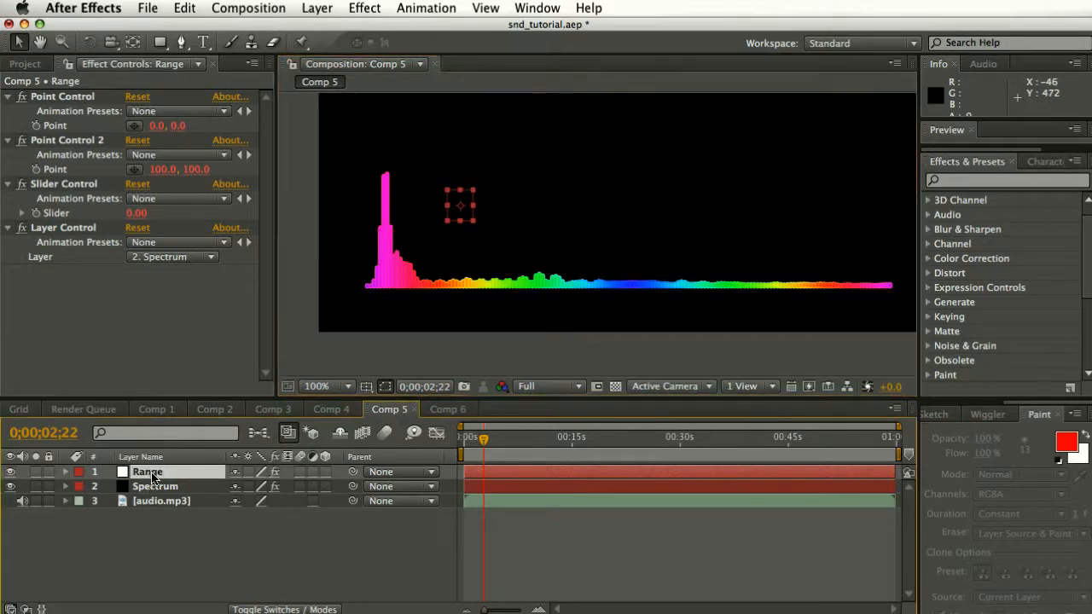
pyautogui.press('super+d')
pyautogui.press('super+d')
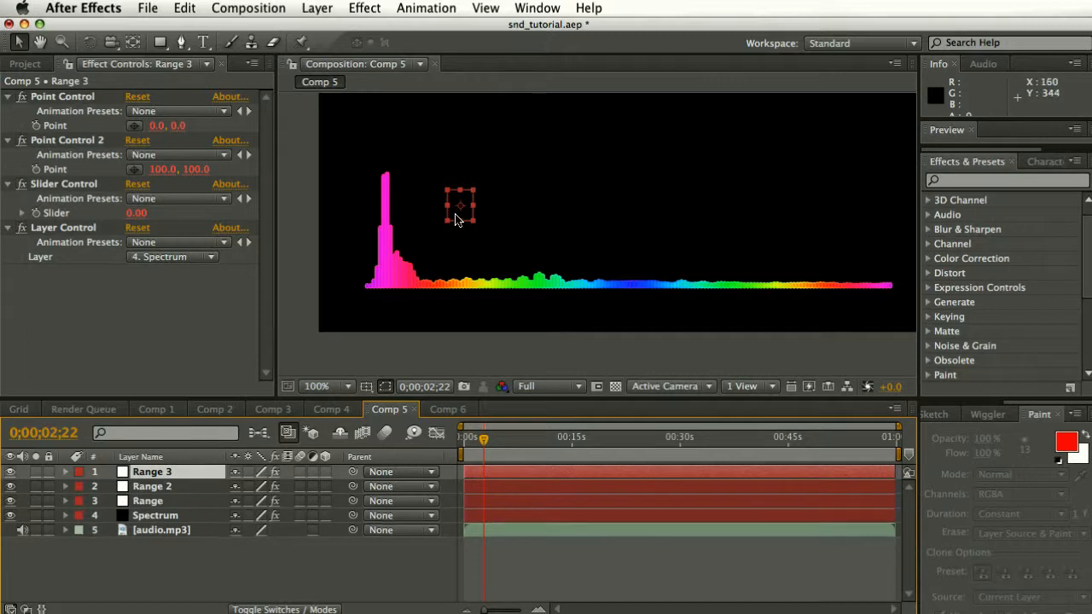
pyautogui.moveTo(464, 194); pyautogui.dragTo(385, 182)
pyautogui.moveTo(452, 197); pyautogui.dragTo(501, 267)
pyautogui.moveTo(459, 199); pyautogui.dragTo(577, 256)
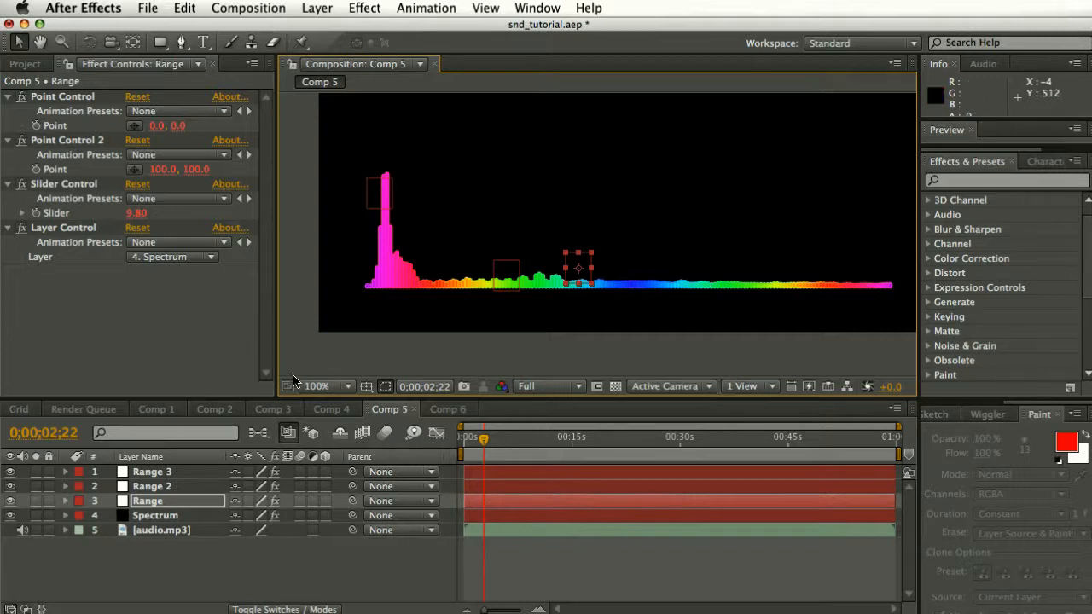
# Turn on Composite On Original in the Spectrum layer's Audio Spectrum effect.
pyautogui.click(144, 517)
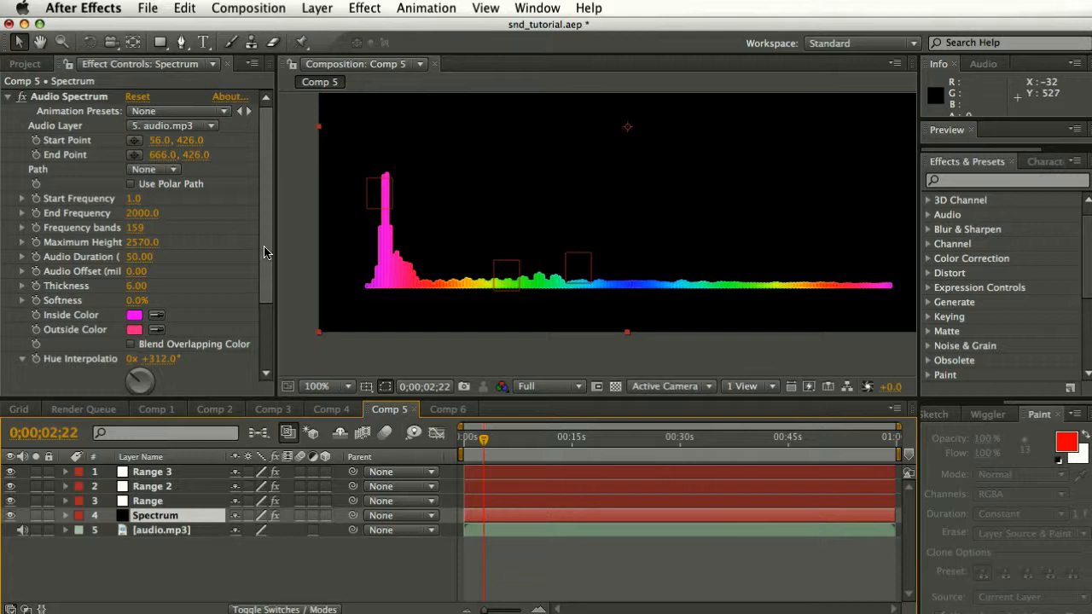
pyautogui.moveTo(264, 260); pyautogui.dragTo(265, 337)
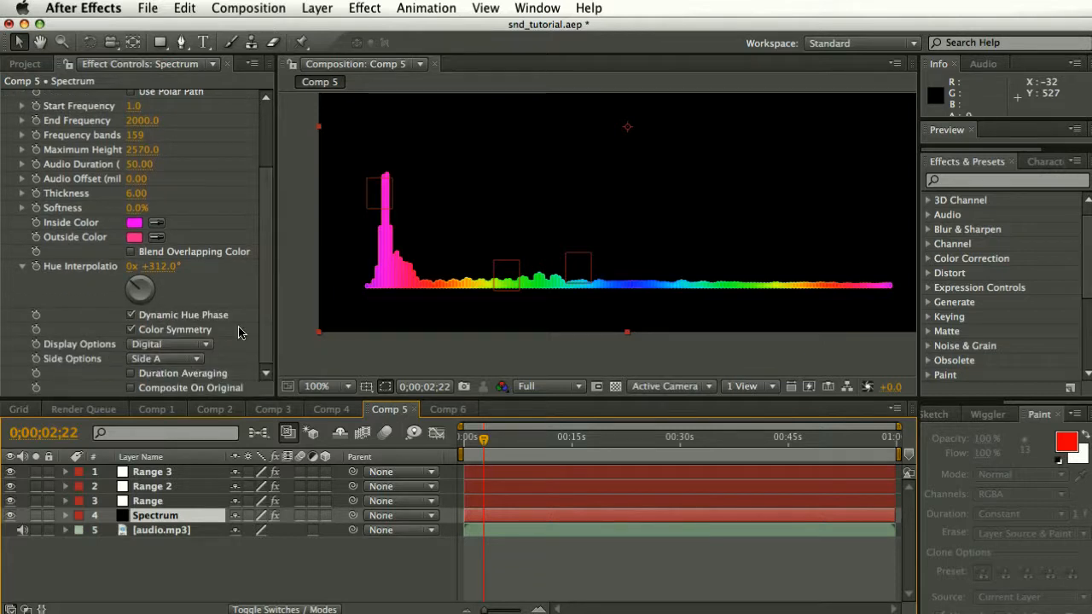
pyautogui.click(132, 389)
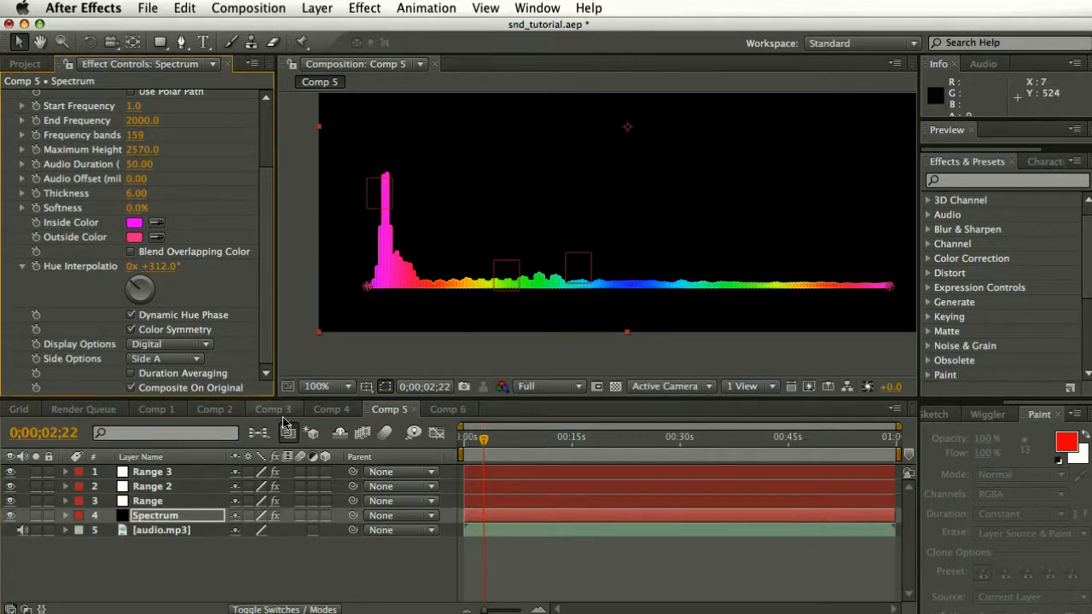
# Nudge the Range 3 null slightly upward at the top of the tall magenta peak.
pyautogui.click(166, 479)
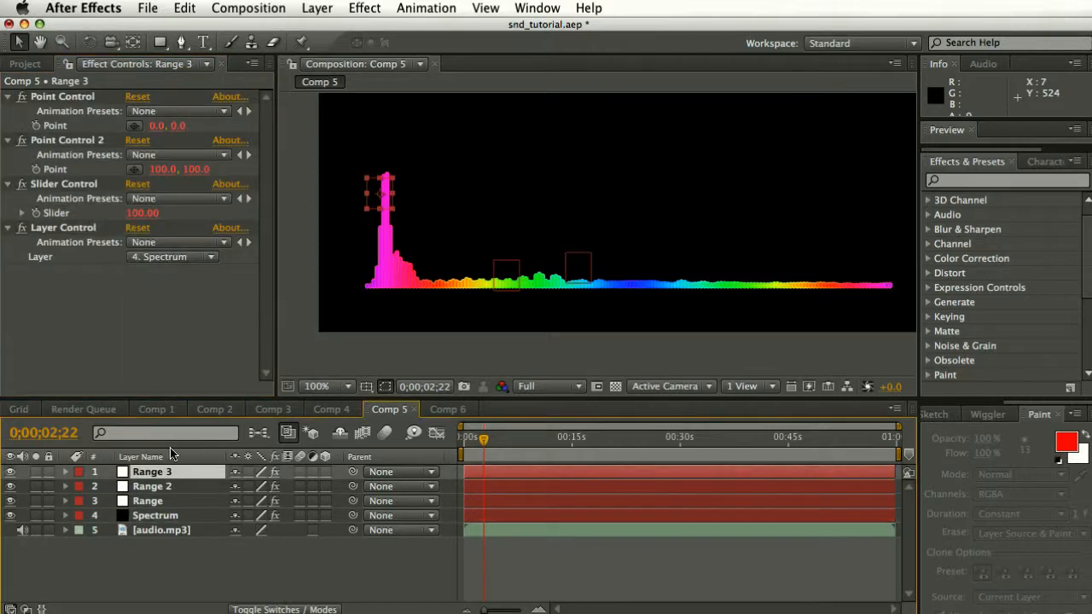
pyautogui.moveTo(372, 181)
pyautogui.mouseDown()
pyautogui.moveTo(394, 146)
pyautogui.moveTo(520, 123)
pyautogui.moveTo(387, 162)
pyautogui.moveTo(380, 184)
pyautogui.moveTo(370, 158)
pyautogui.moveTo(676, 122)
pyautogui.moveTo(382, 175)
pyautogui.moveTo(366, 197)
pyautogui.mouseUp()
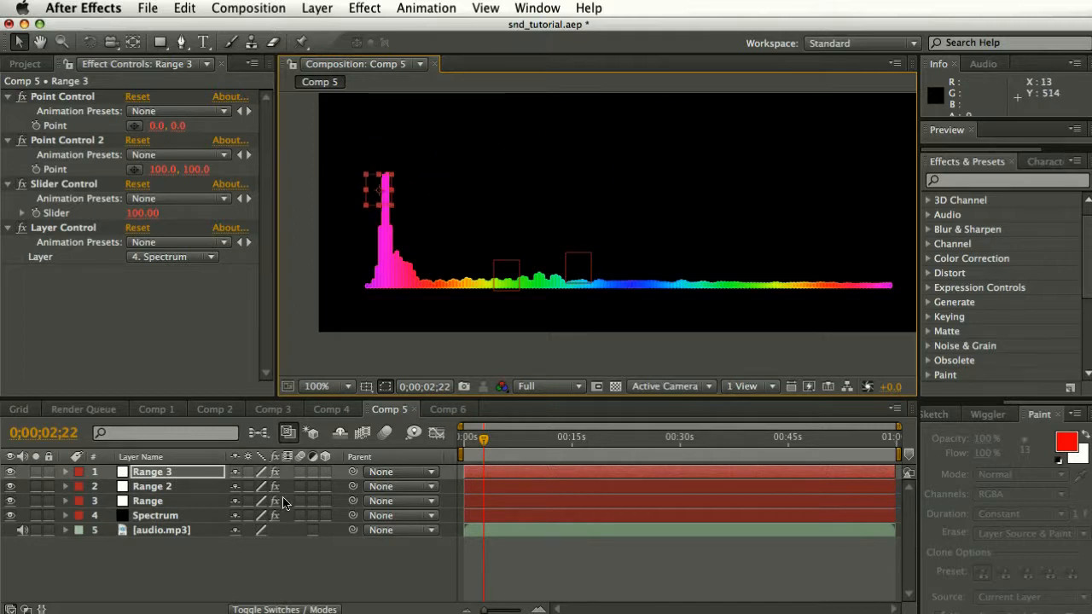
# Turn off Composite On Original in the Spectrum layer's Audio Spectrum effect.
pyautogui.click(155, 515)
pyautogui.scroll(-4, 155, 300)
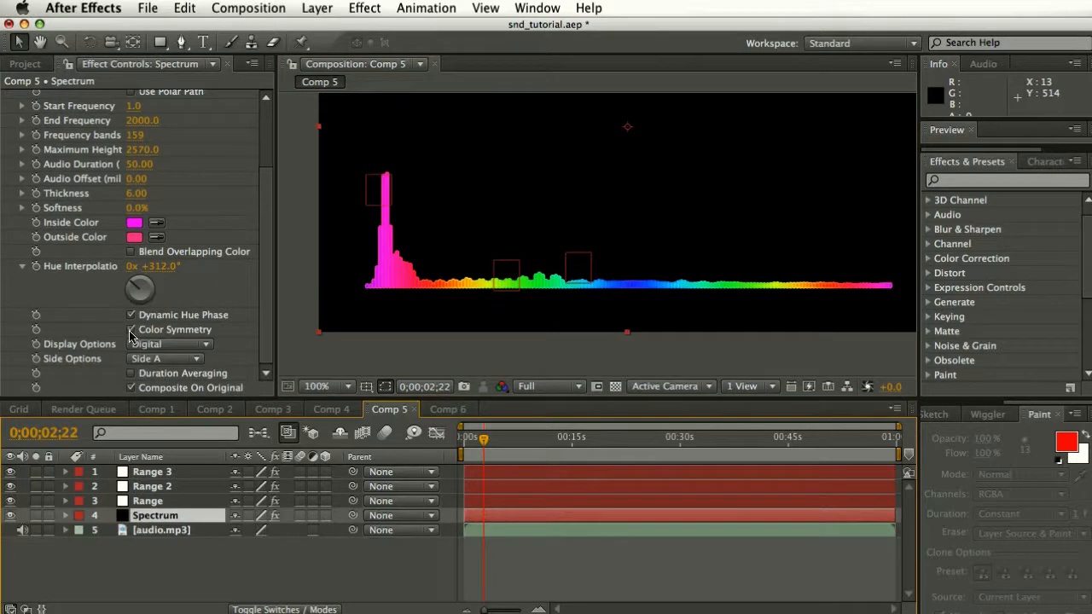
pyautogui.click(131, 388)
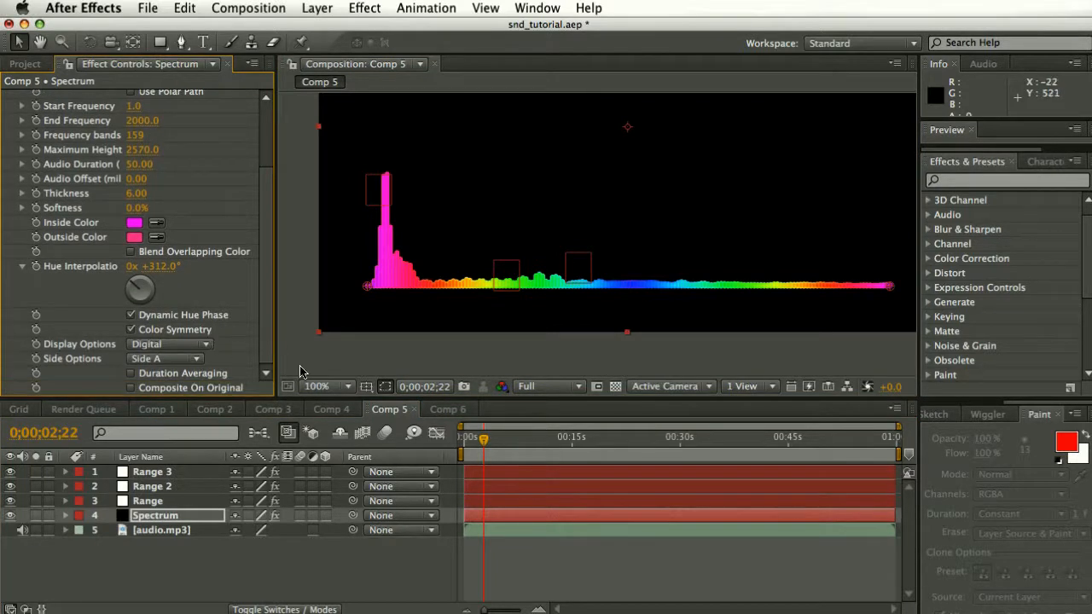
pyautogui.click(174, 522)
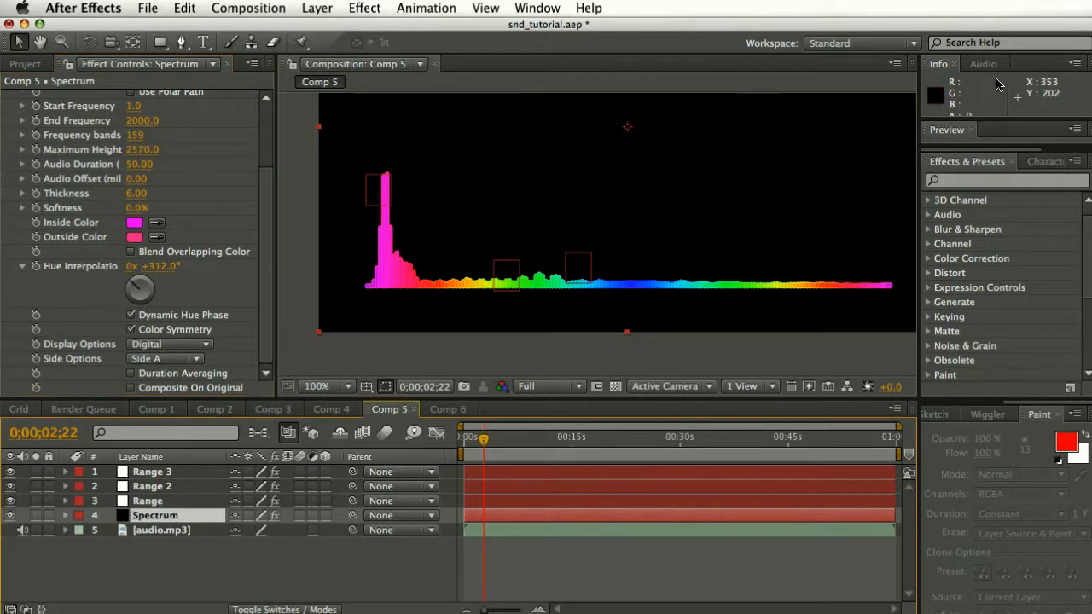